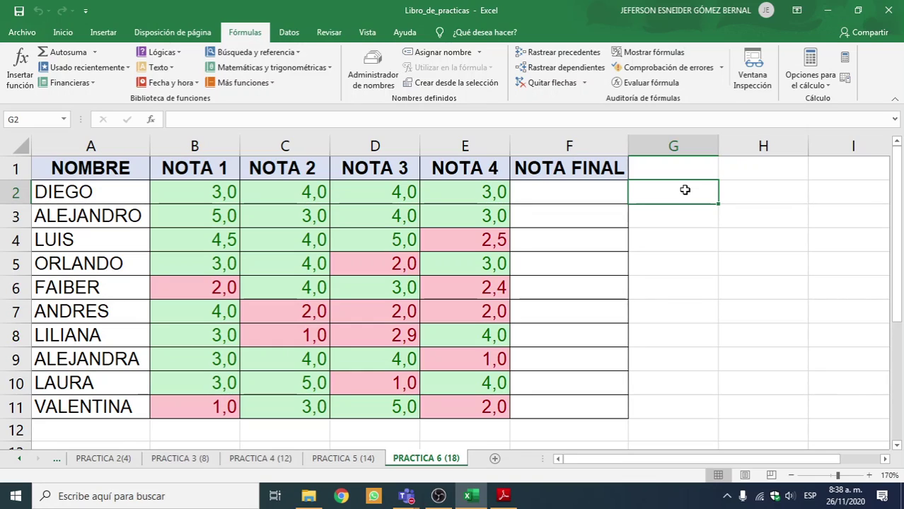
type("=AHORA")
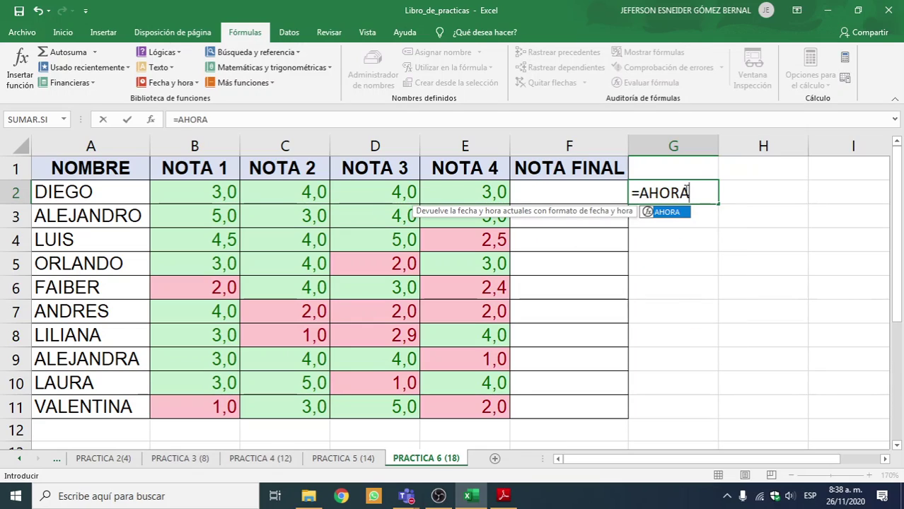
type("()")
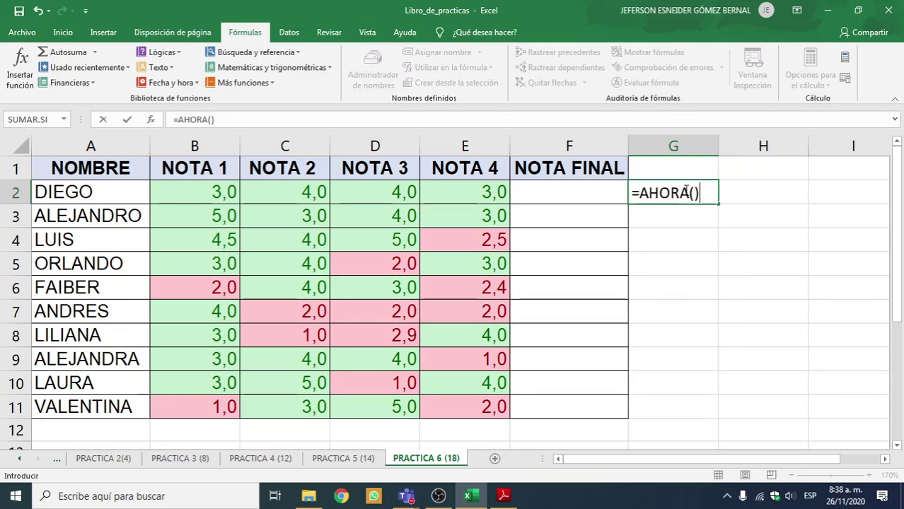
key("BackSpace")
key("BackSpace")
key("BackSpace")
key("BackSpace")
key("BackSpace")
key("BackSpace")
key("BackSpace")
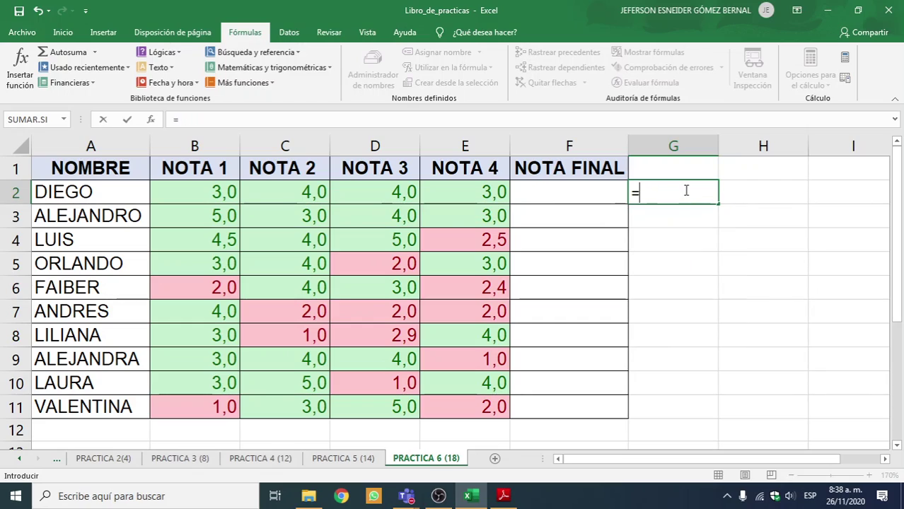
Enter the current-date formula =HOY() in G2 and the date-and-time formula =AHORA() in G3
type("HOY")
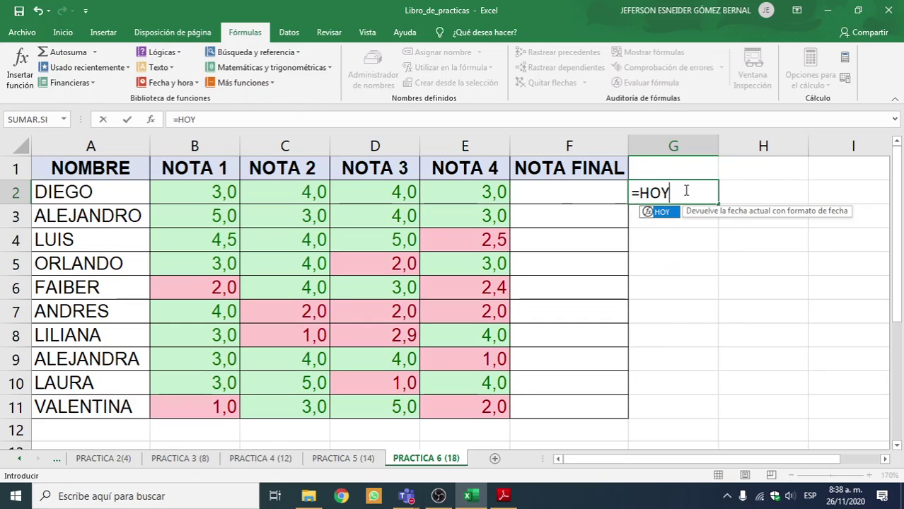
type("()")
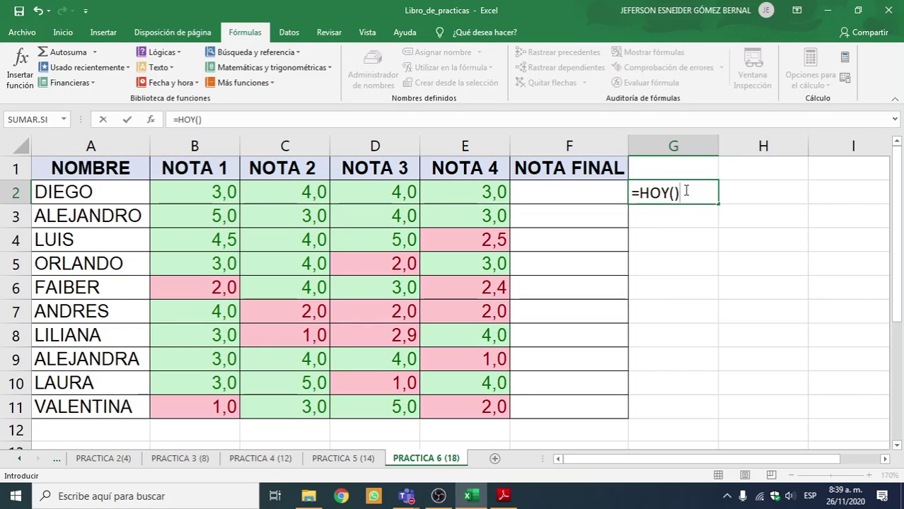
key("Return")
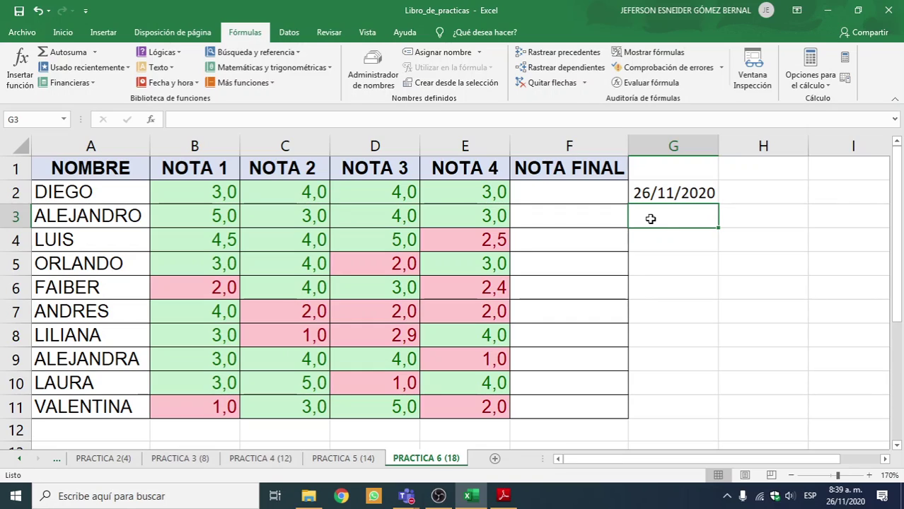
type("=AHOR")
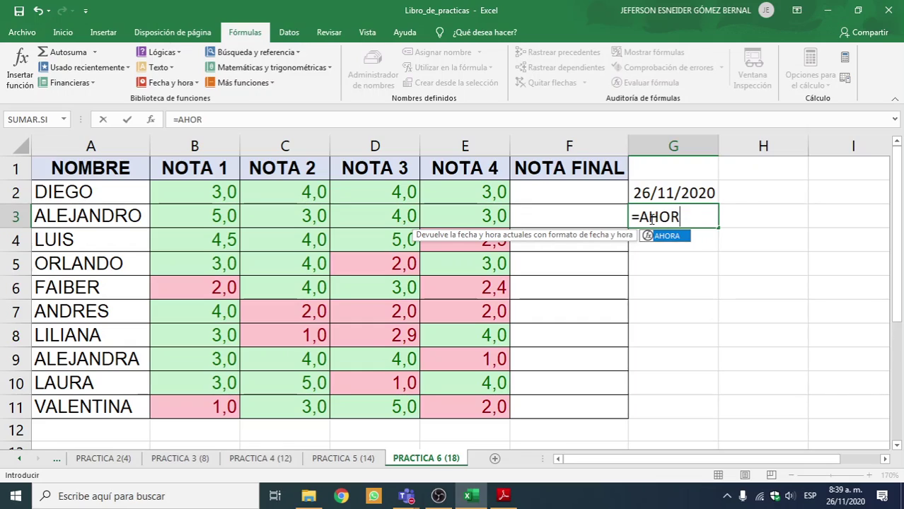
type("A()")
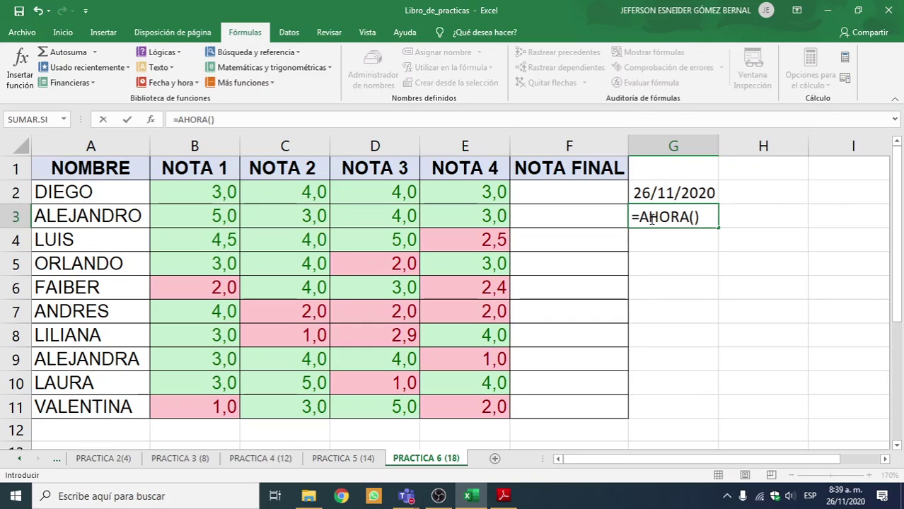
key("Return")
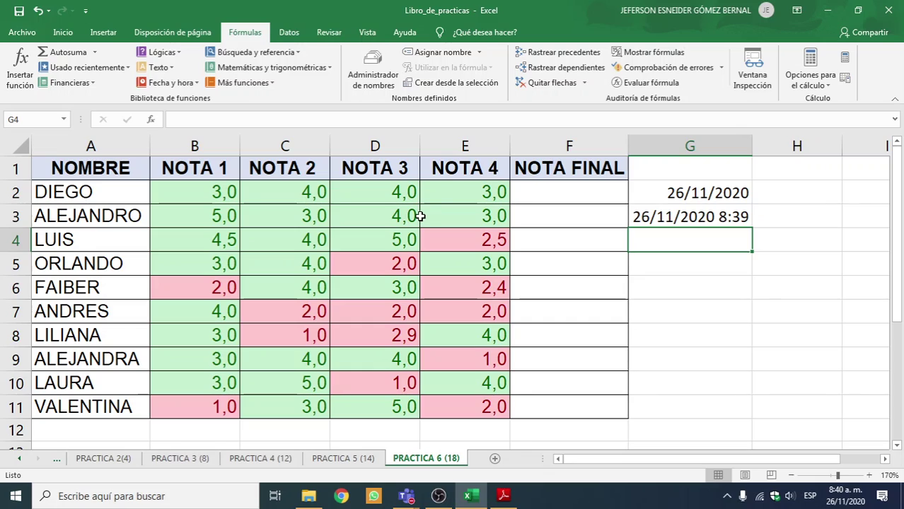
Clear the date and time formulas from cells G2:G3
left_click_drag(702, 188, 713, 218)
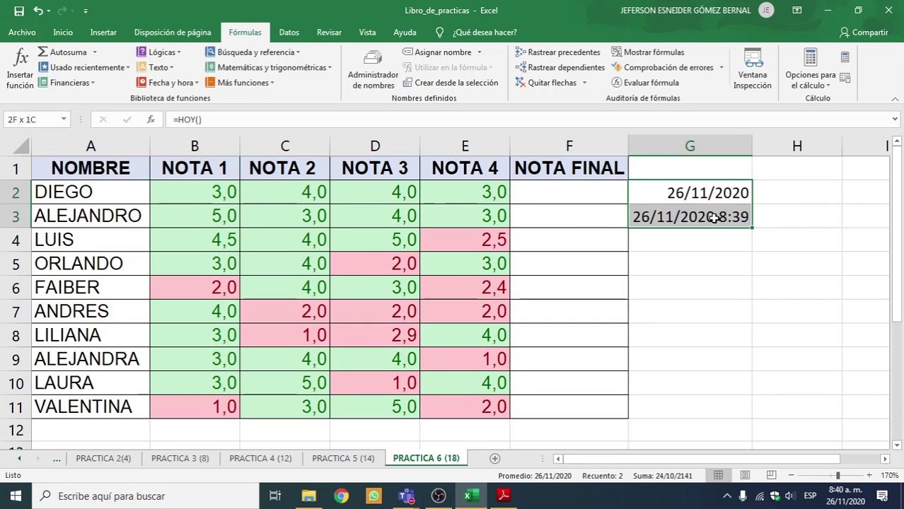
key("Delete")
left_click(666, 284)
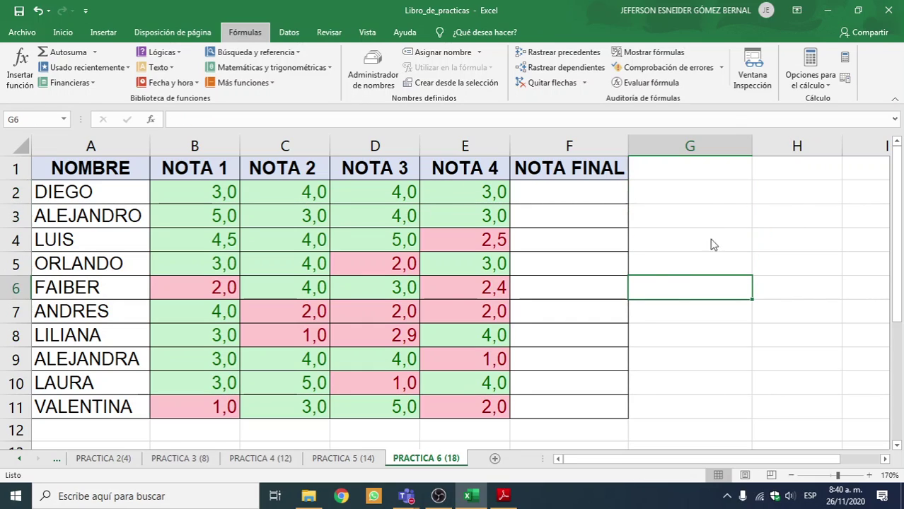
Switch to the Adobe Reader guide, examine the functions whose argument is a cell range, and return to the Excel workbook
key("alt+Tab")
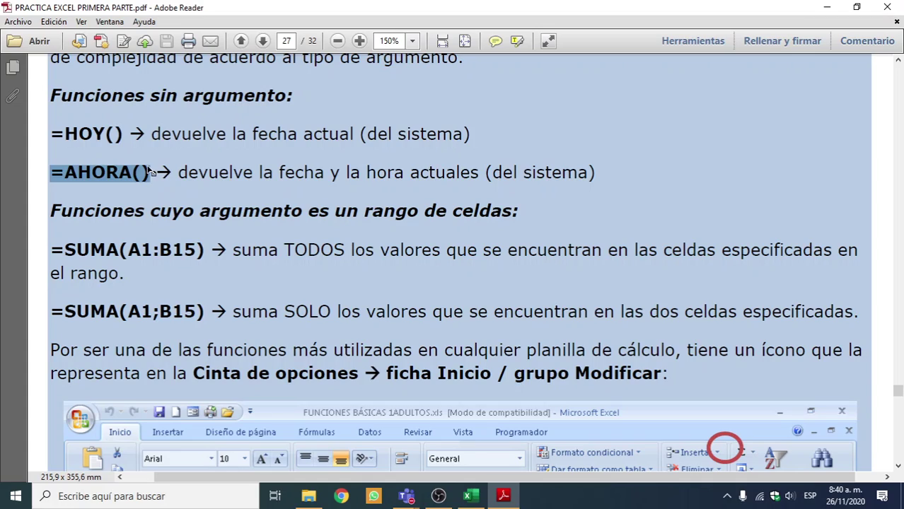
scroll(163, 186, "down", 1)
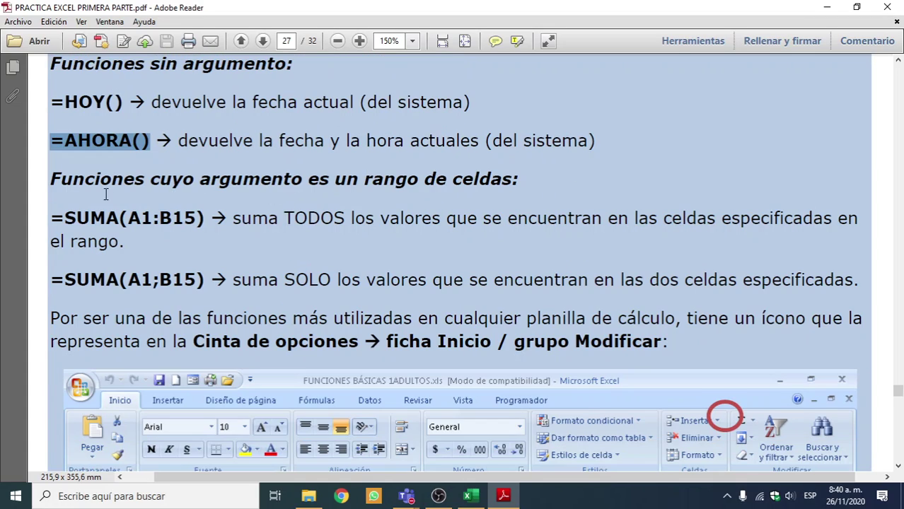
left_click(59, 180)
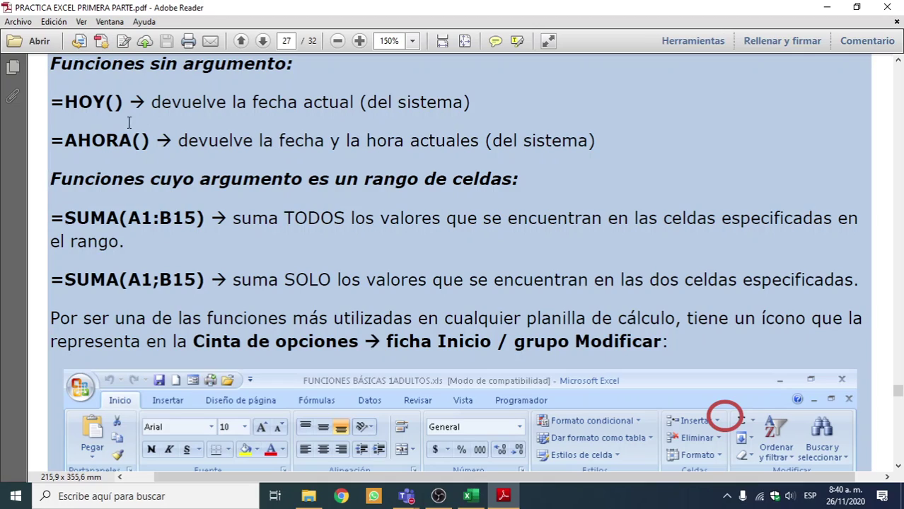
left_click_drag(54, 179, 519, 179)
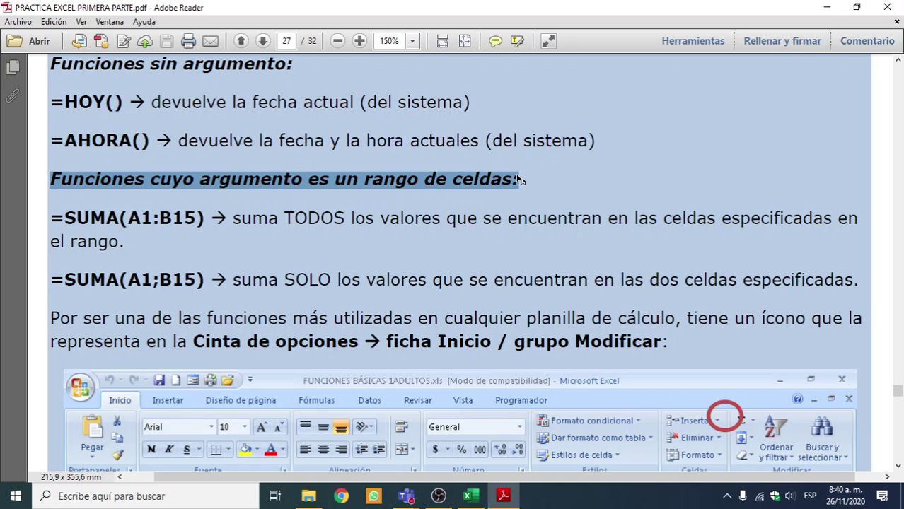
scroll(518, 179, "down", 9)
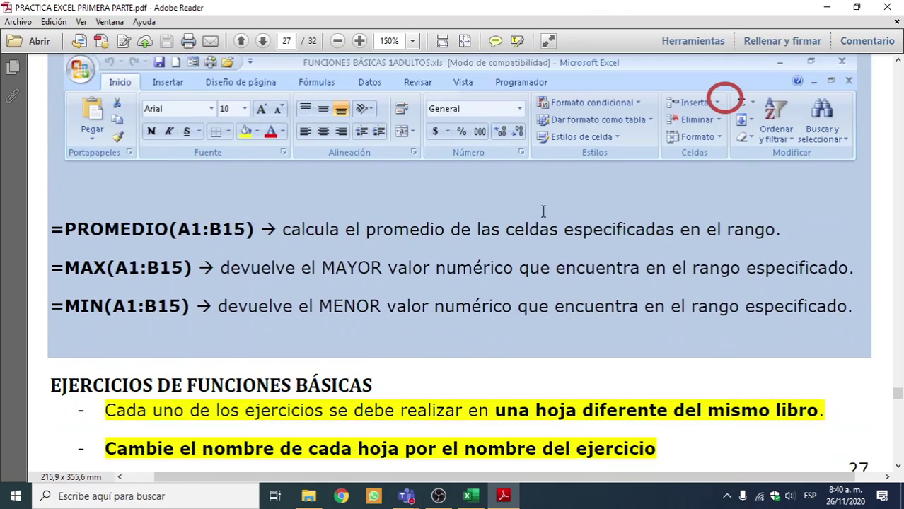
left_click(826, 7)
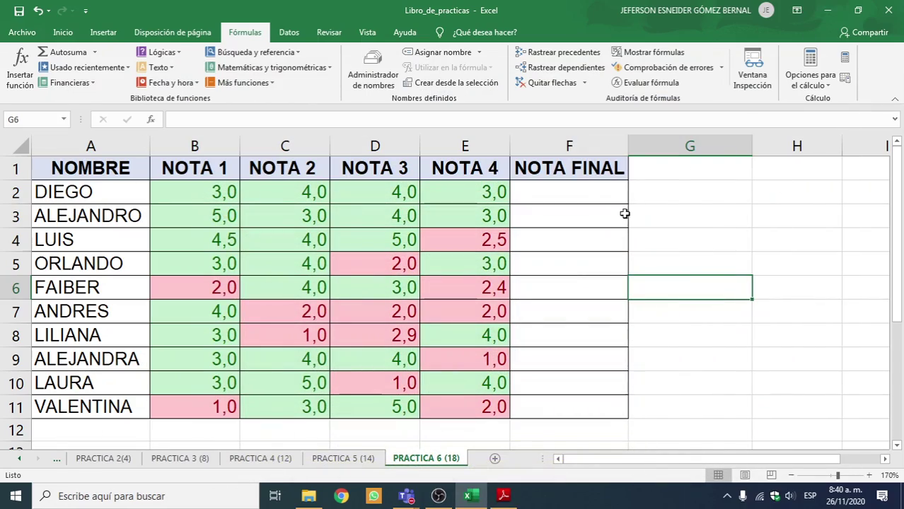
Total the NOTA 1 column by entering the formula =SUMA(B2:B11) in cell B12
left_click(585, 218)
scroll(520, 313, "down", 2)
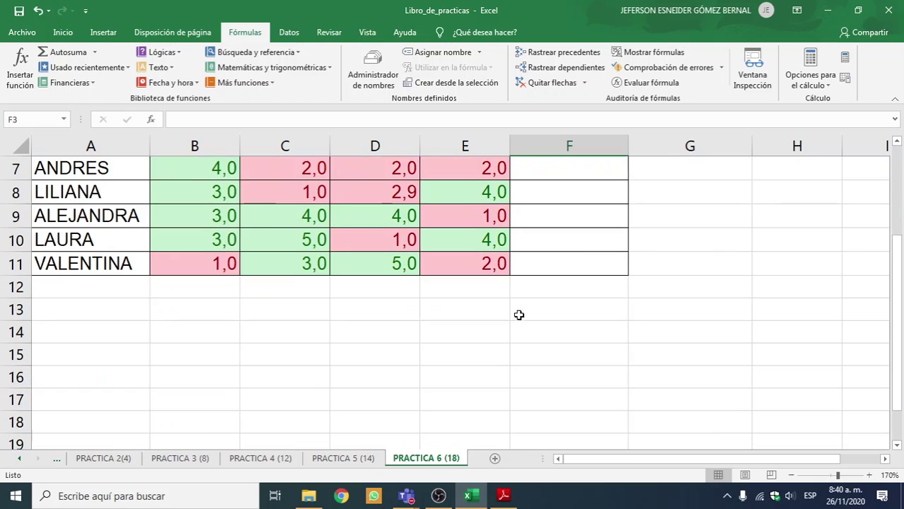
scroll(450, 324, "up", 1)
scroll(450, 323, "up", 1)
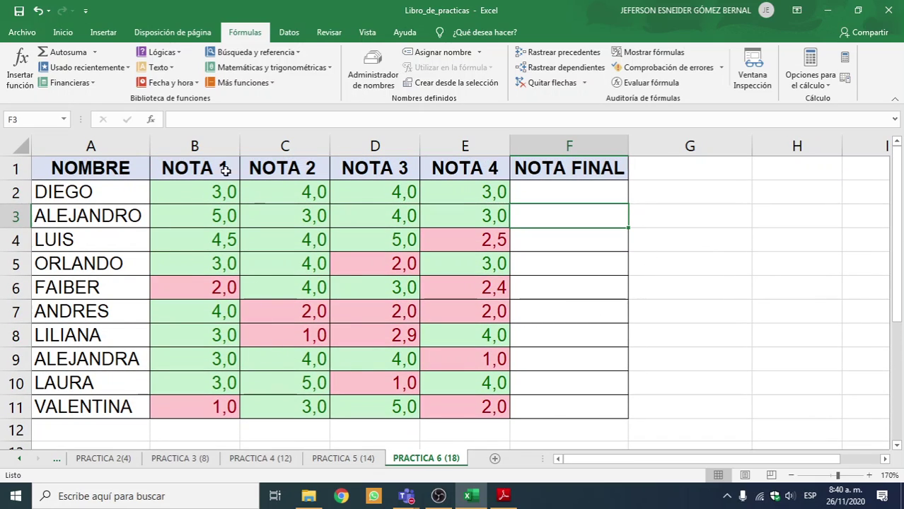
scroll(203, 239, "down", 1)
left_click(204, 356)
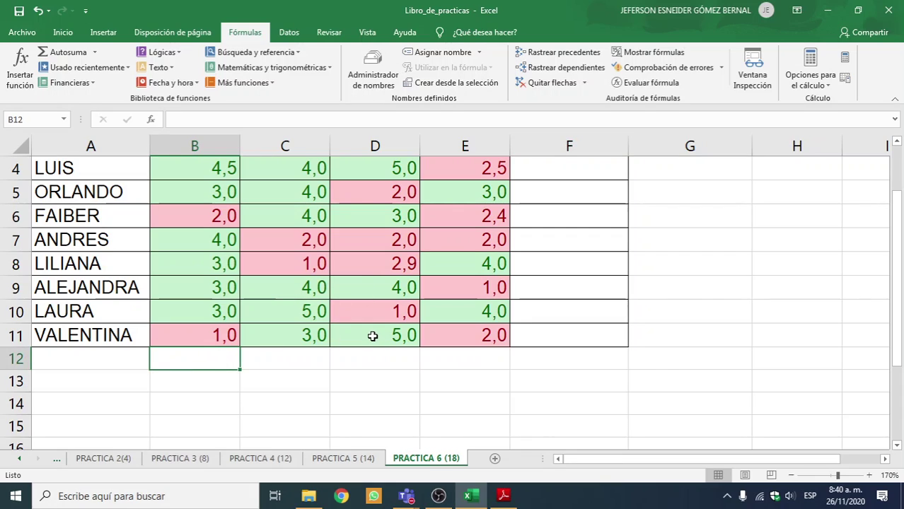
type("=SUMA")
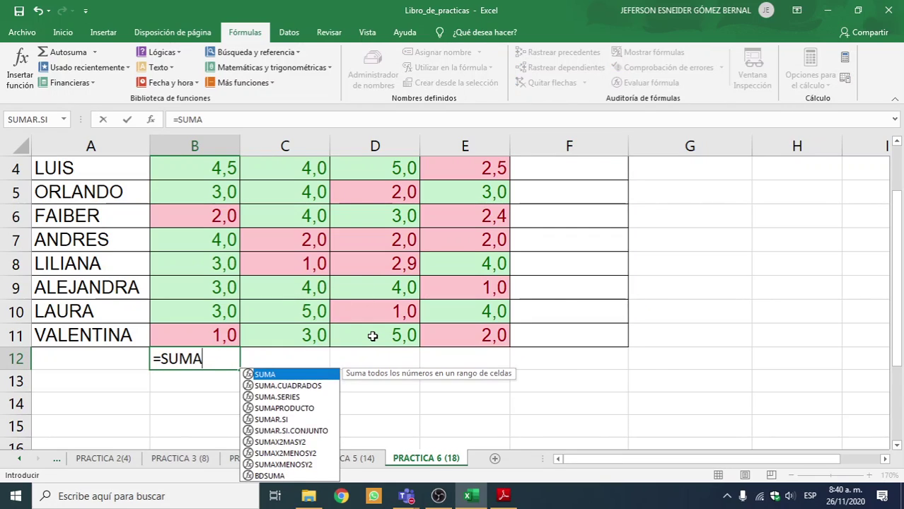
type("(")
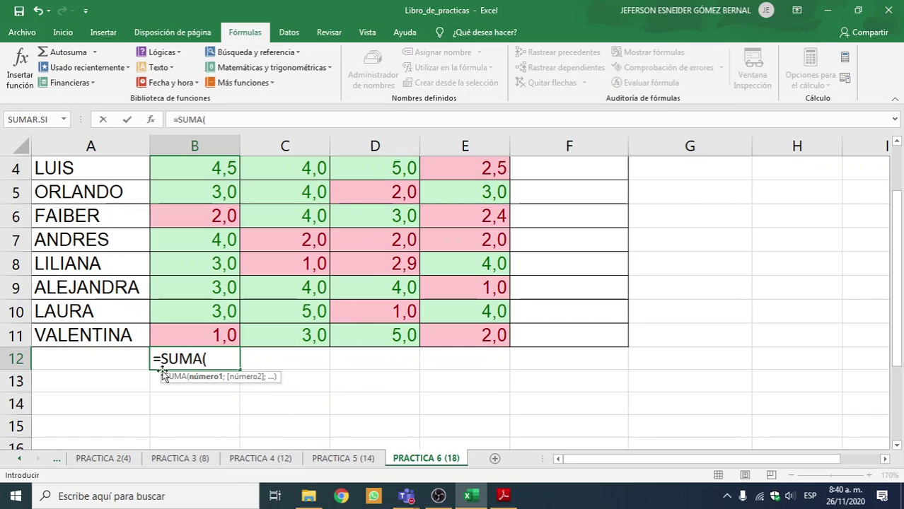
scroll(229, 329, "up", 1)
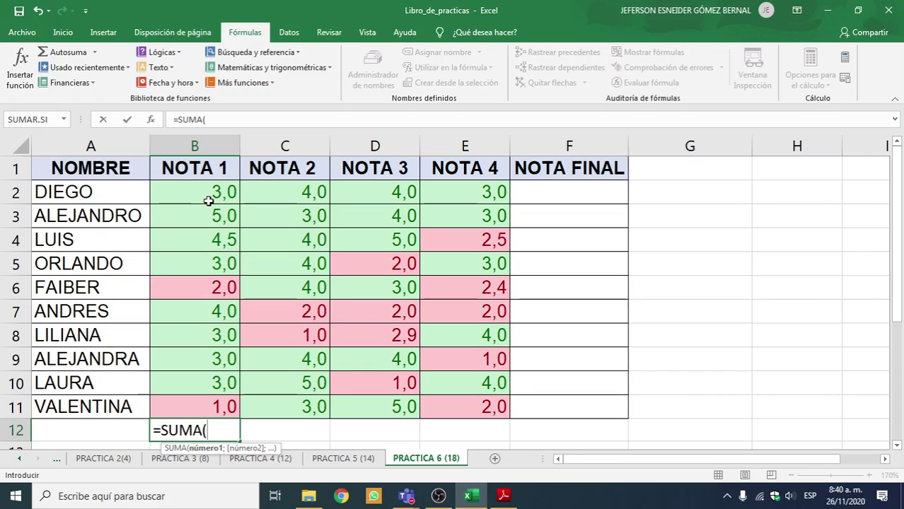
type("B2")
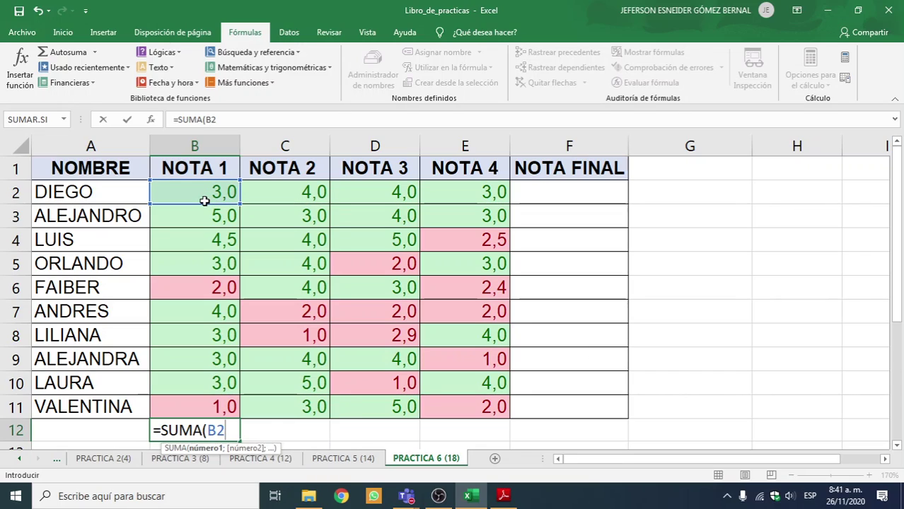
type(":B11")
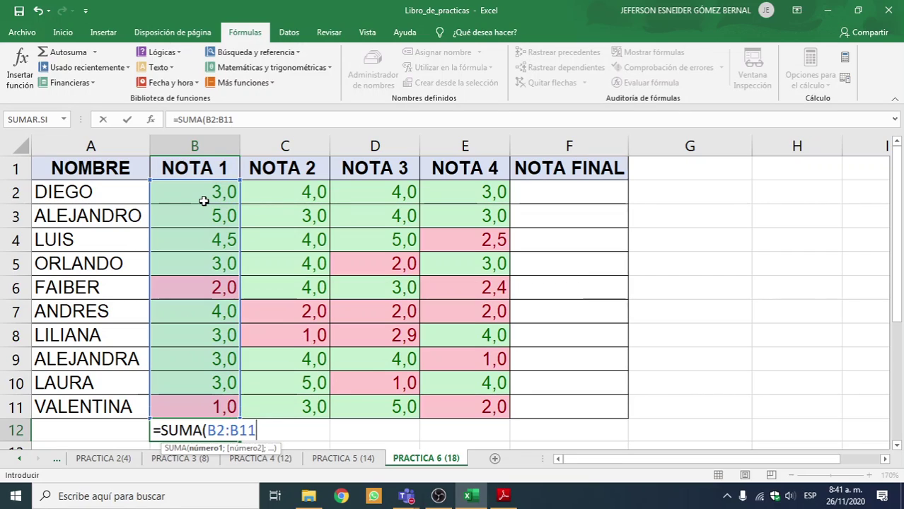
type(")")
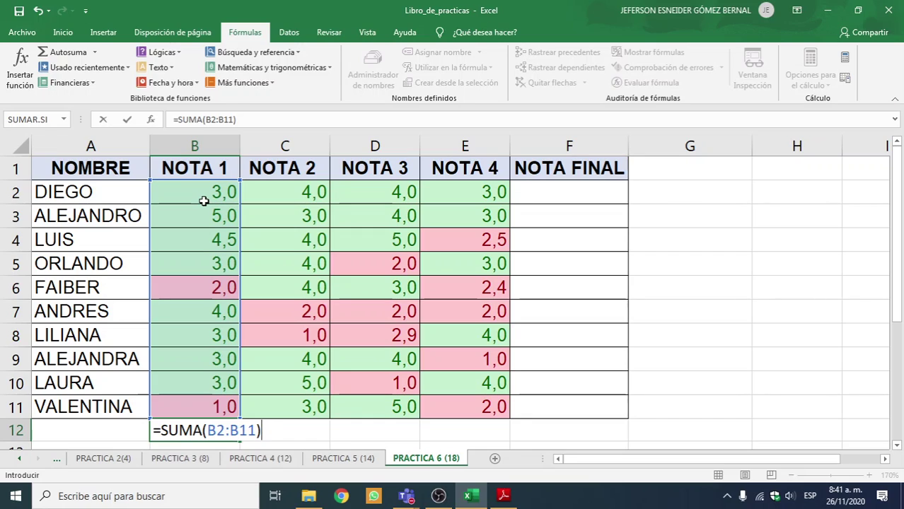
key("Return")
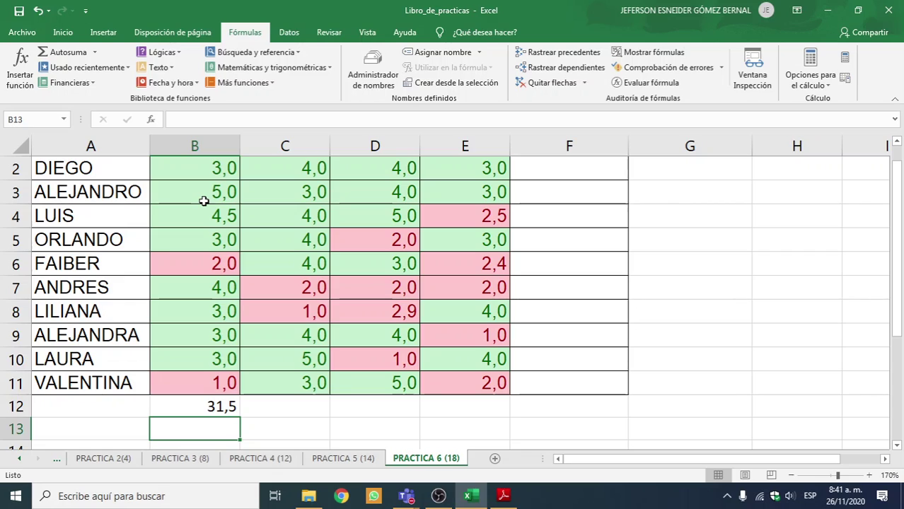
Open the sum formula in B12 for review and erase it, leaving the cell empty
scroll(210, 322, "down", 2)
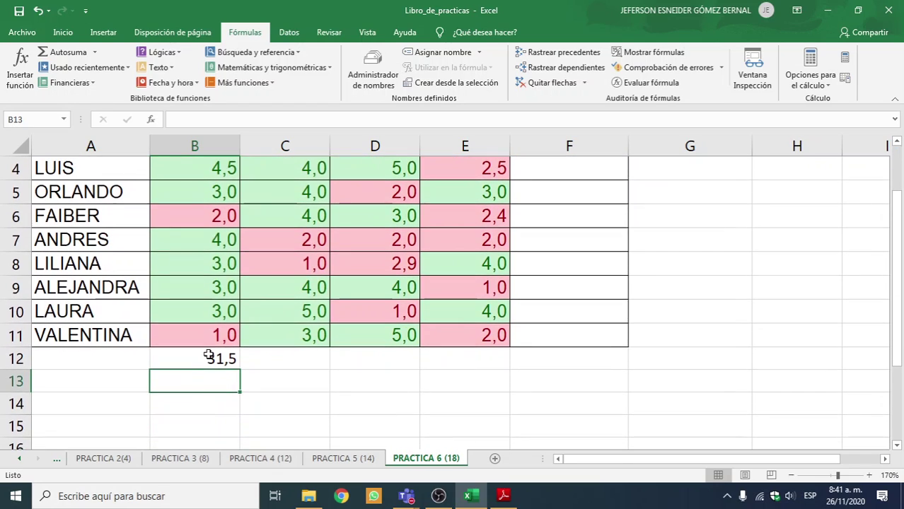
double_click(209, 357)
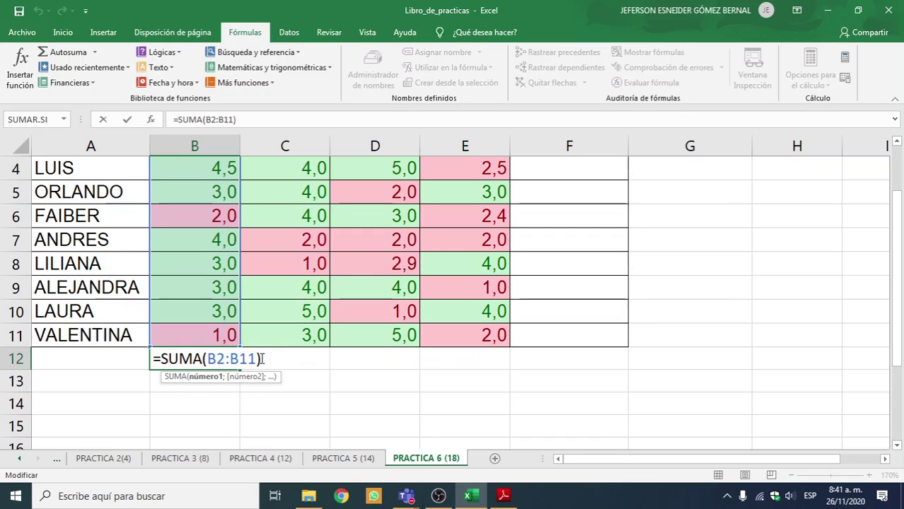
left_click_drag(262, 359, 142, 353)
left_click(212, 381)
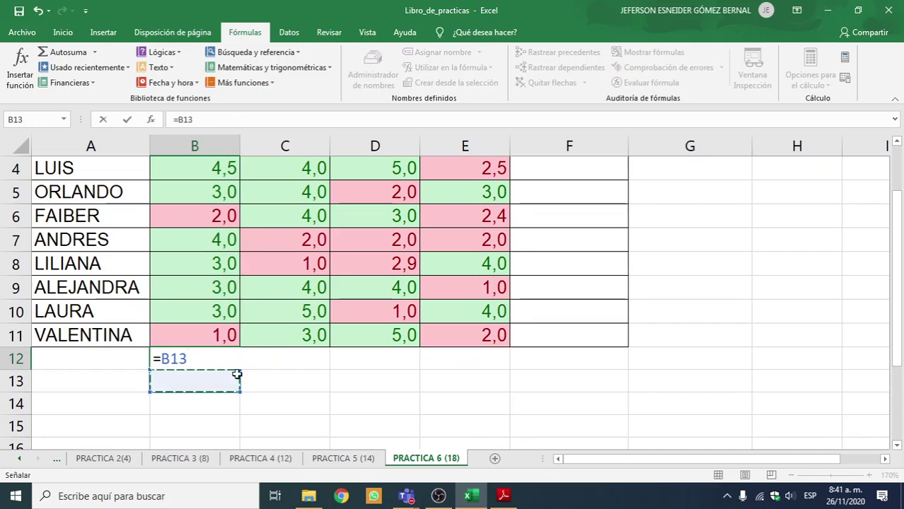
key("BackSpace")
key("BackSpace")
key("BackSpace")
key("BackSpace")
left_click(218, 387)
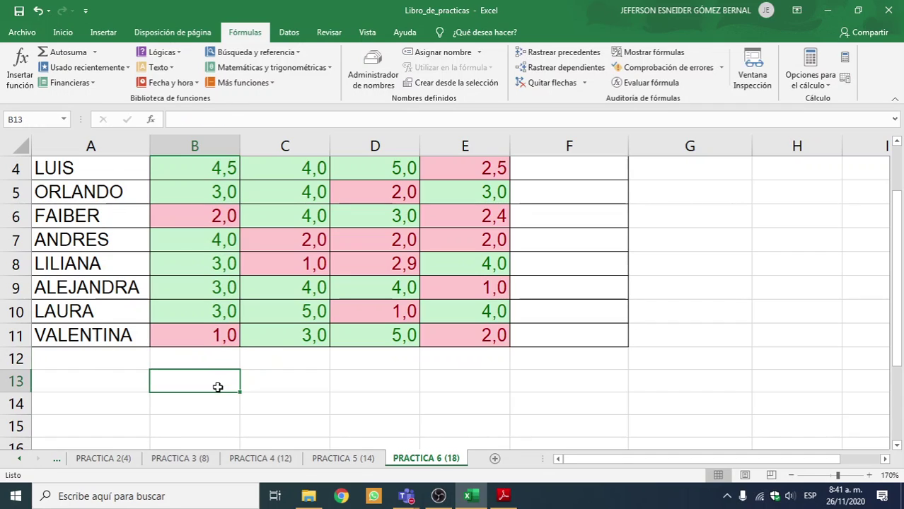
Insert an AutoSum in B12 that adds up the NOTA 1 grades in B2:B11
left_click(201, 354)
left_click(62, 54)
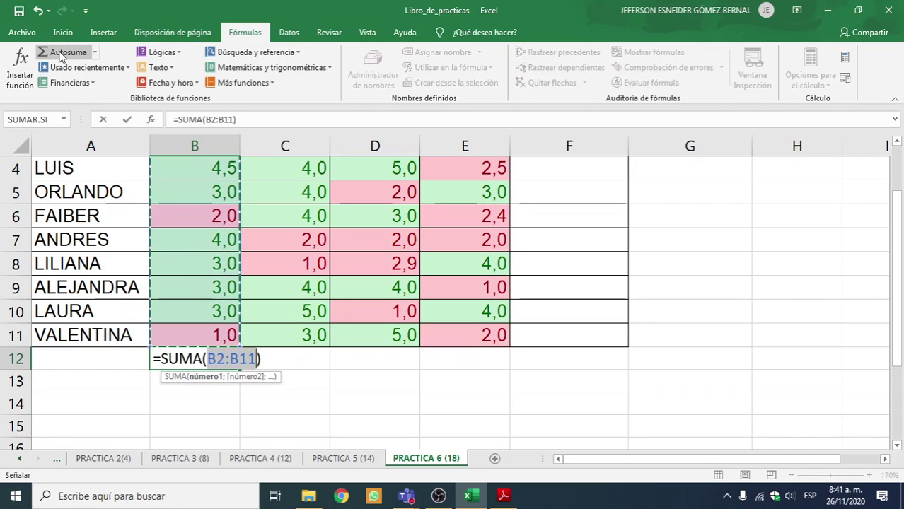
scroll(196, 264, "up", 1)
scroll(188, 236, "down", 2)
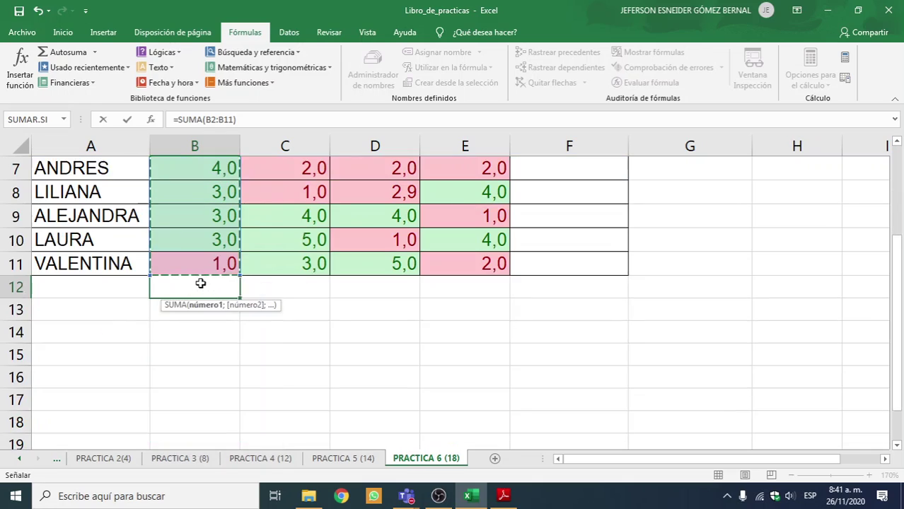
scroll(200, 283, "down", 1)
scroll(196, 244, "up", 1)
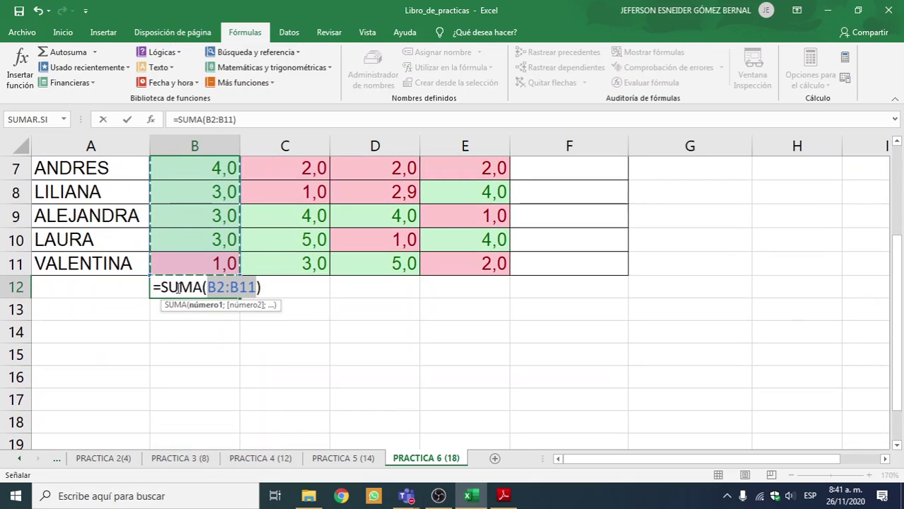
key("Return")
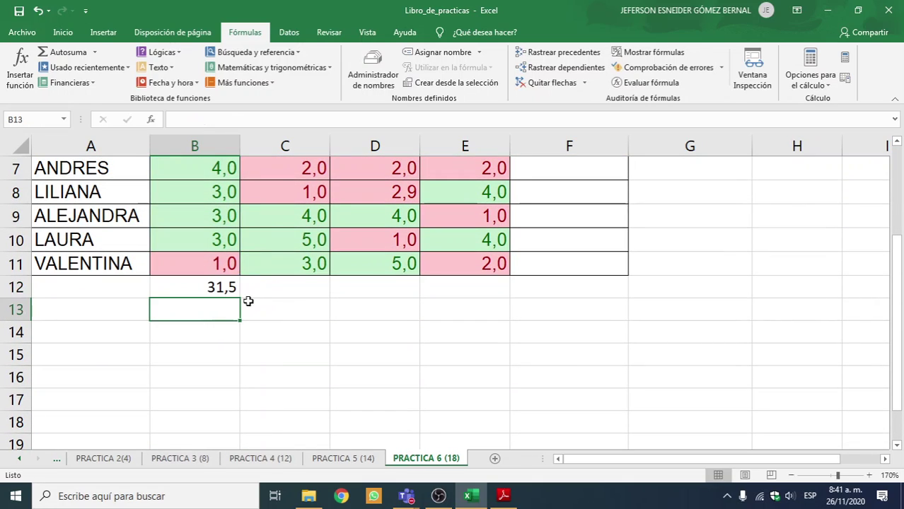
Delete the AutoSum total in cell B12 below the NOTA 1 grades
left_click(213, 284)
key("Delete")
scroll(289, 318, "up", 2)
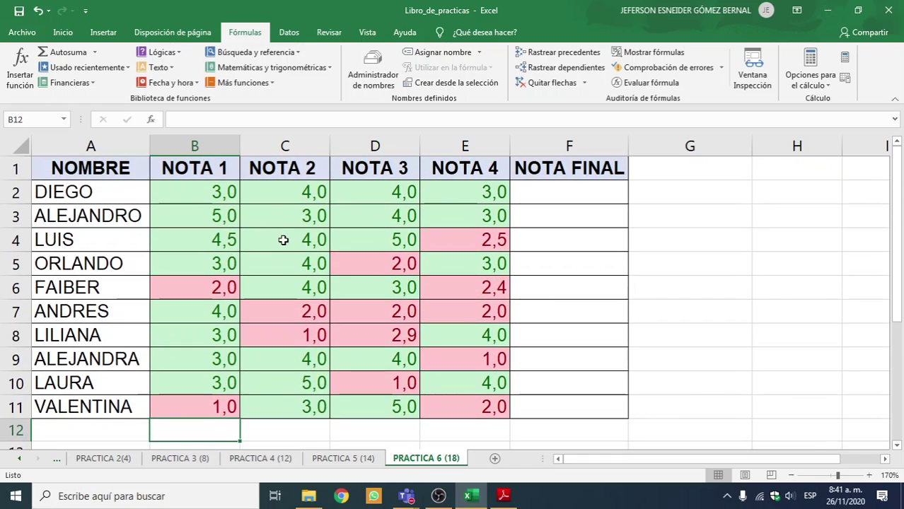
scroll(284, 244, "down", 3)
scroll(285, 291, "up", 2)
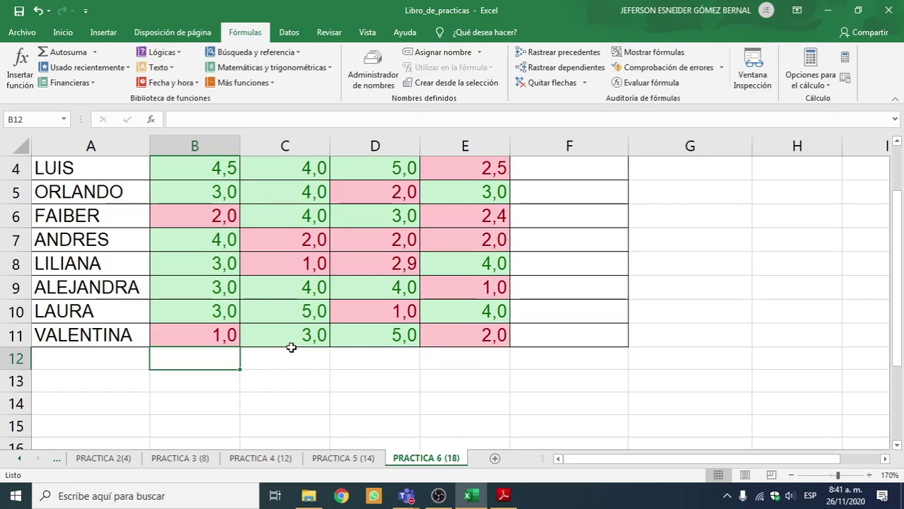
Switch to the Adobe Reader guide, examine the range argument of the PROMEDIO function, and return to the Excel workbook
key("alt+Tab")
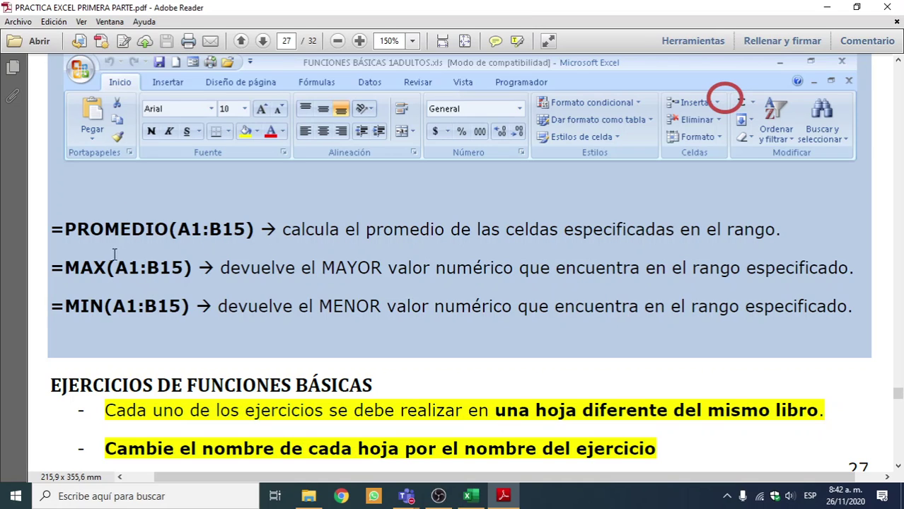
left_click_drag(178, 229, 247, 229)
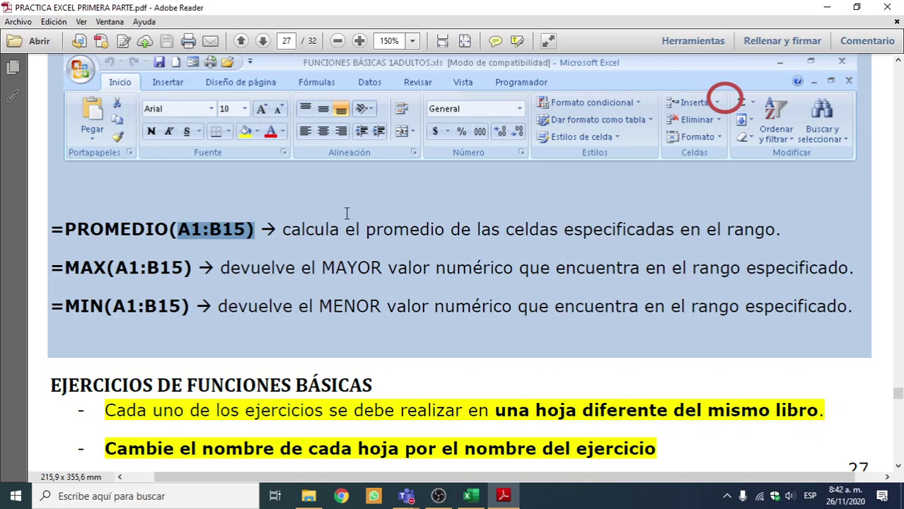
left_click(826, 7)
scroll(611, 232, "up", 1)
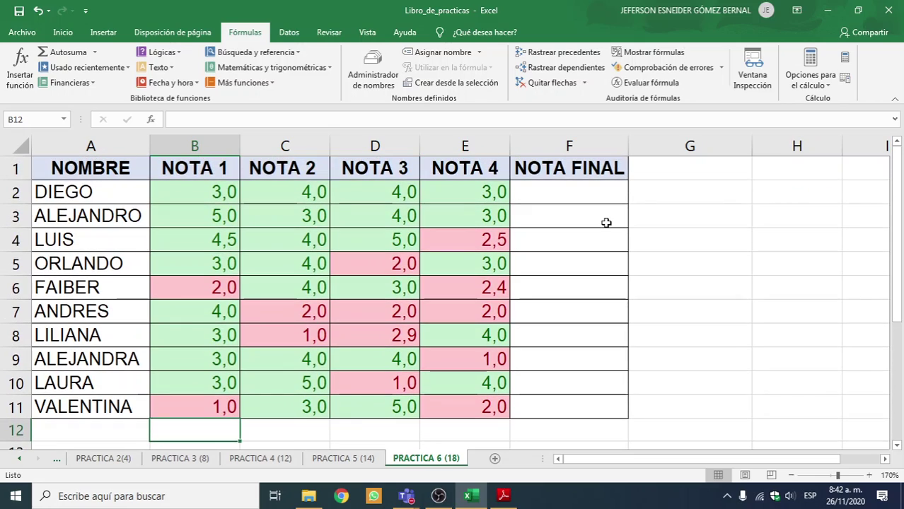
Average the first student's four grades by entering =PROMEDIO(B2:E2) in cell F2 of the NOTA FINAL column
left_click(563, 192)
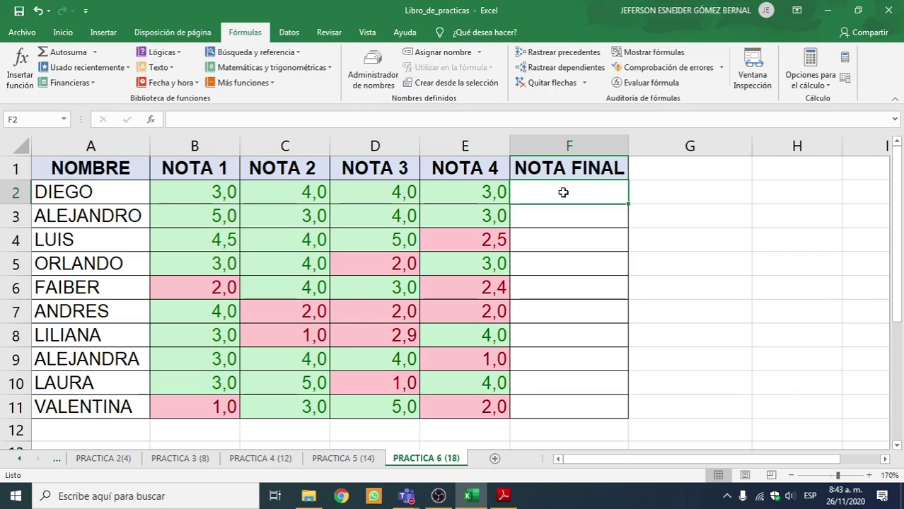
type("=PRO")
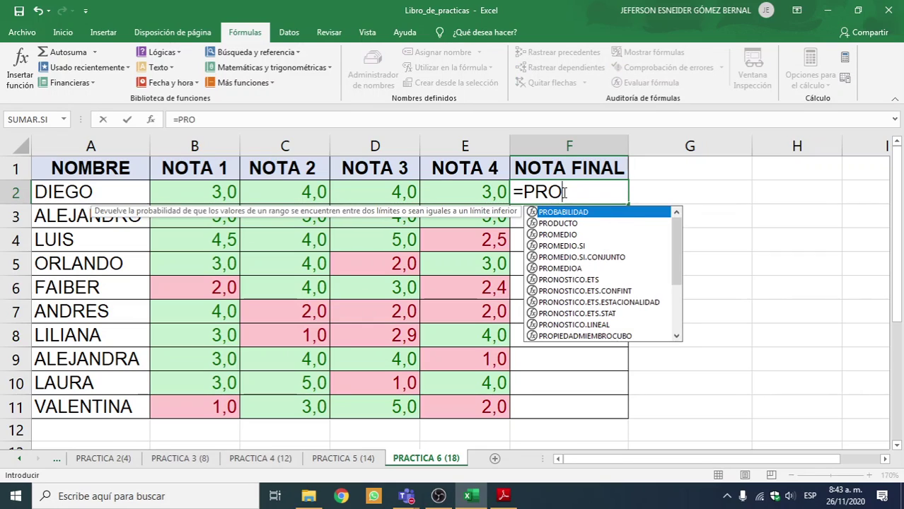
type("MEDIO")
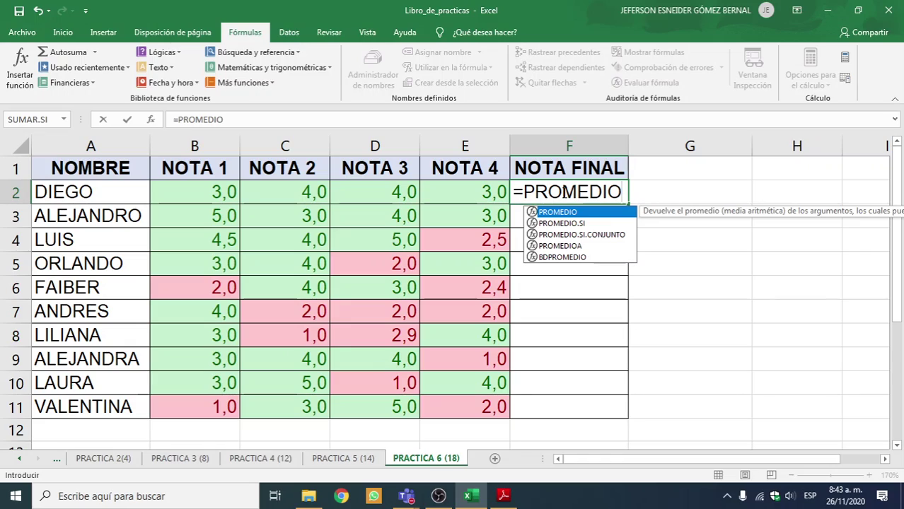
type("(")
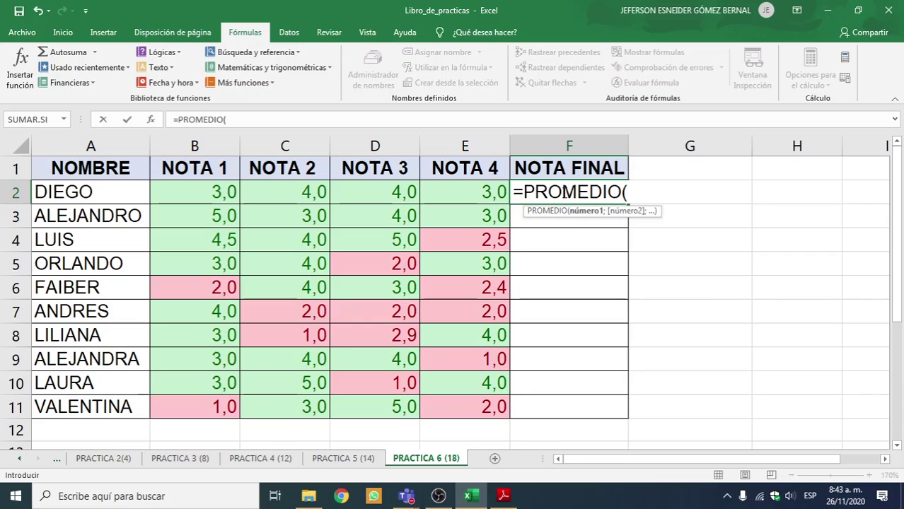
left_click(194, 191)
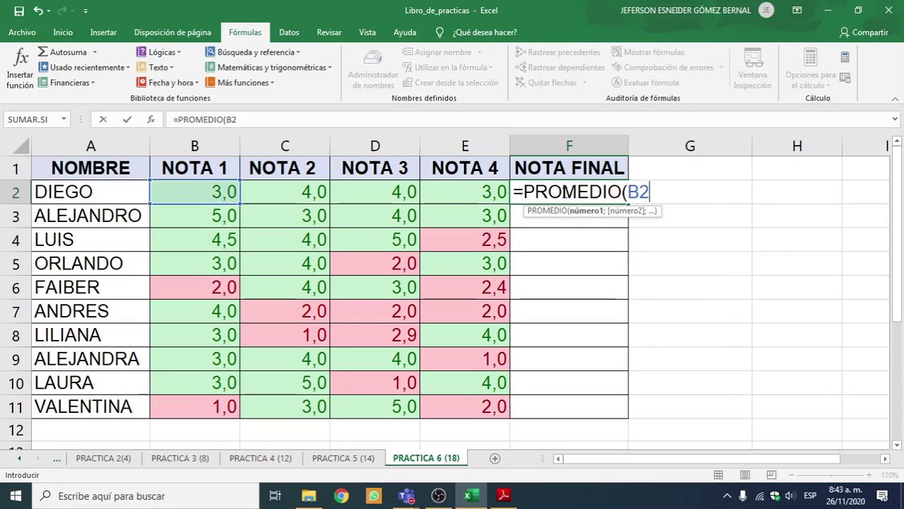
type(":E2")
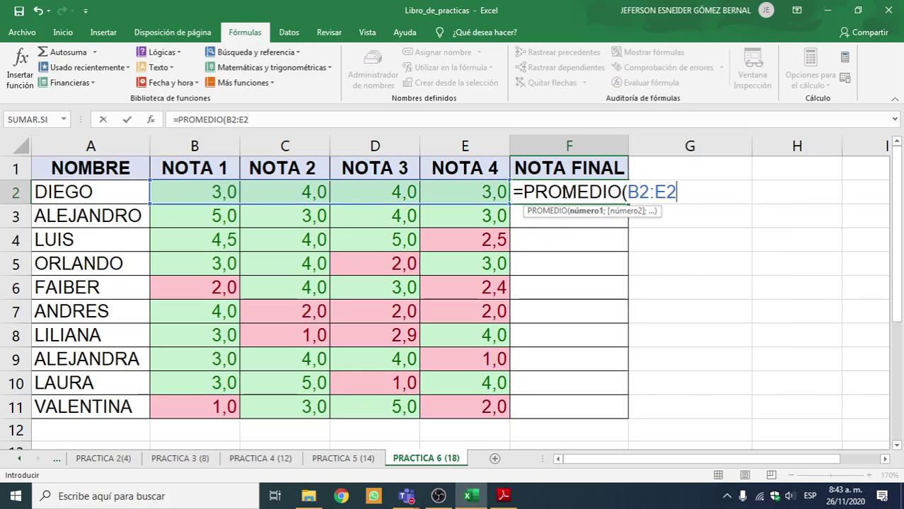
type(")")
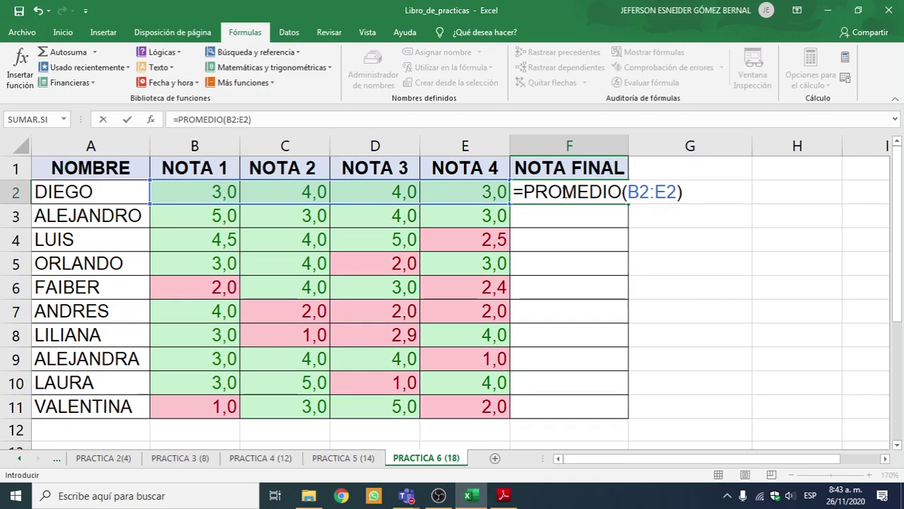
key("Return")
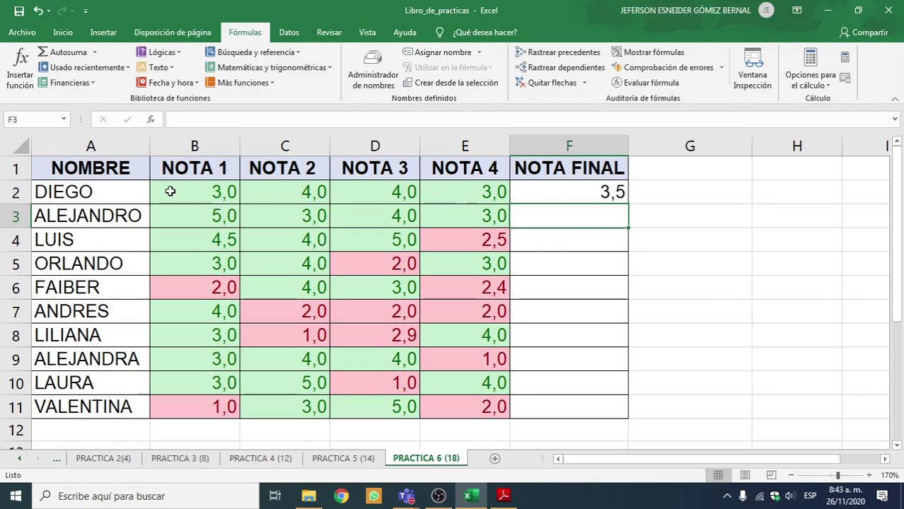
Review the grades averaged in F2, and fill its PROMEDIO formula down the NOTA FINAL column through F11
left_click(601, 202)
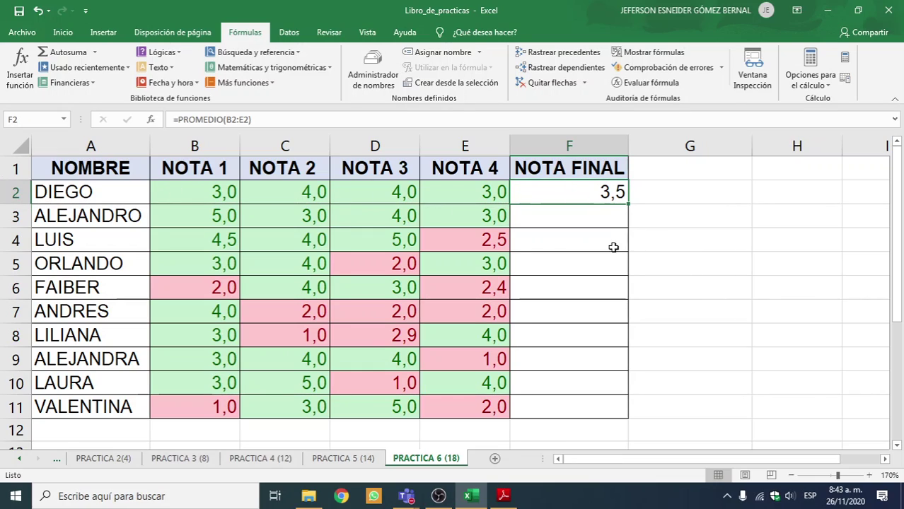
left_click(227, 191)
left_click_drag(227, 191, 488, 188)
left_click(585, 192)
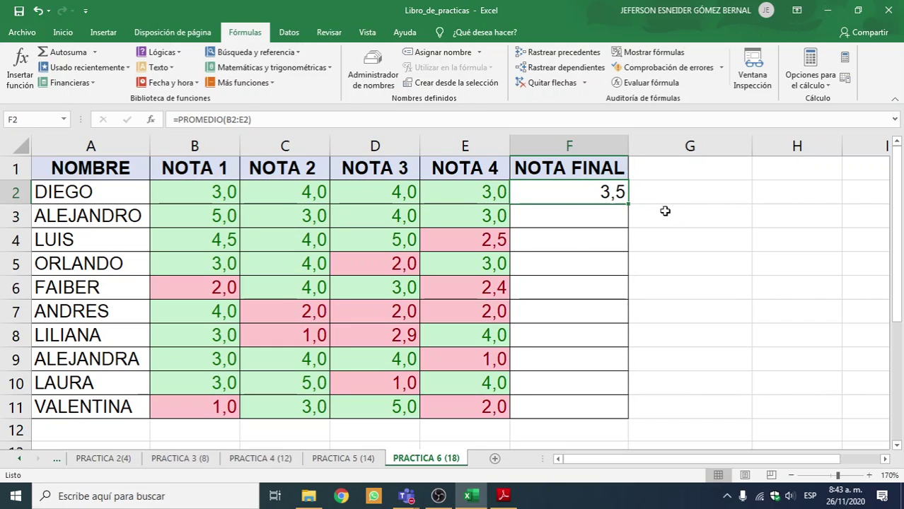
left_click_drag(188, 190, 494, 188)
left_click(595, 193)
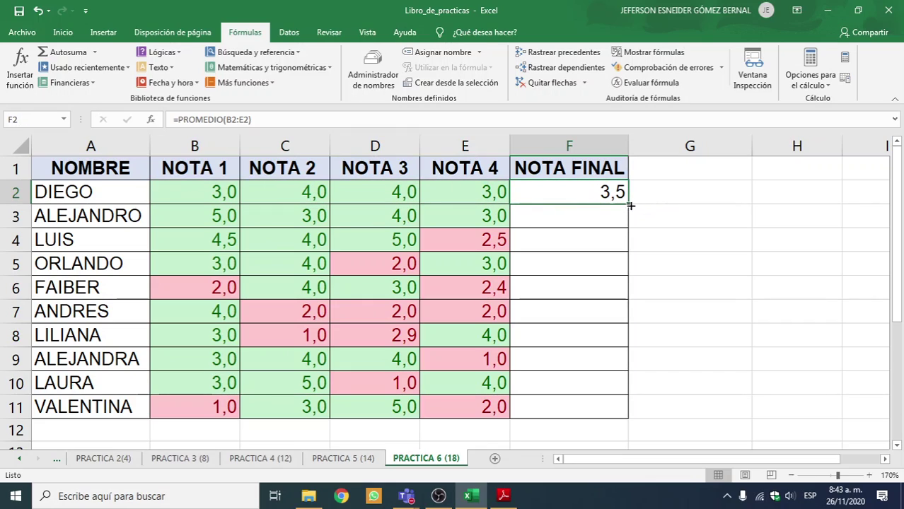
left_click_drag(627, 204, 608, 409)
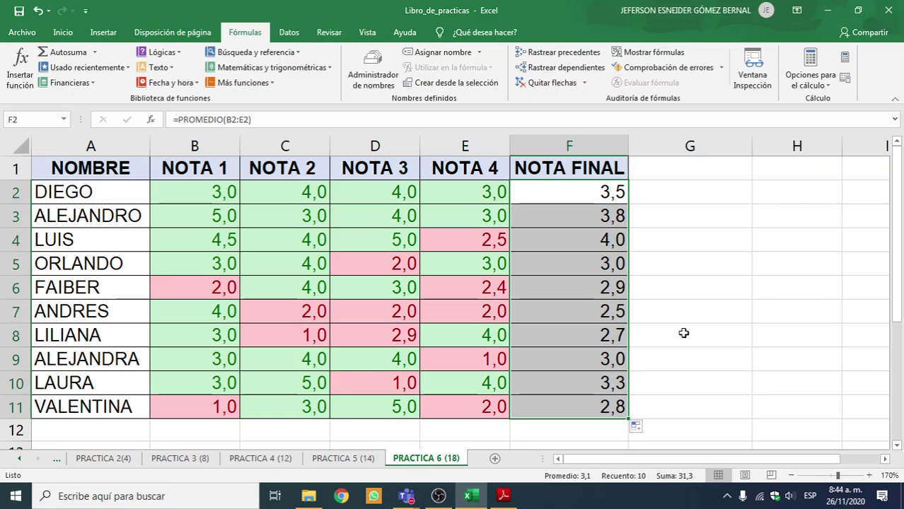
left_click(564, 430)
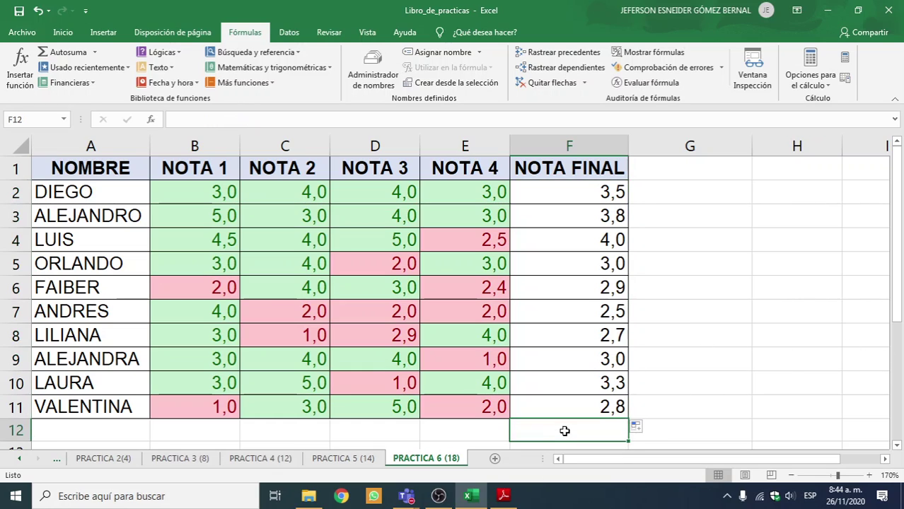
Collapse the ribbon to its tab names to free more room for the grades table
left_click_drag(901, 279, 899, 275)
left_click(63, 33)
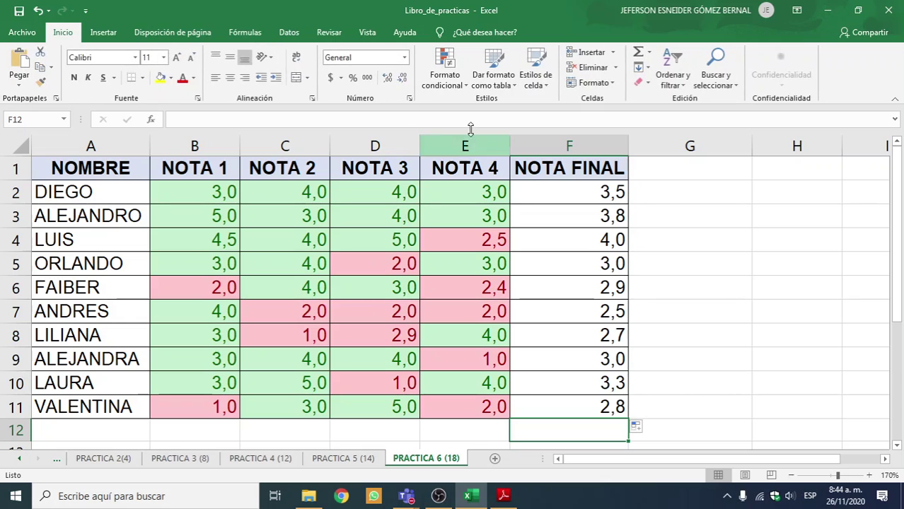
double_click(63, 33)
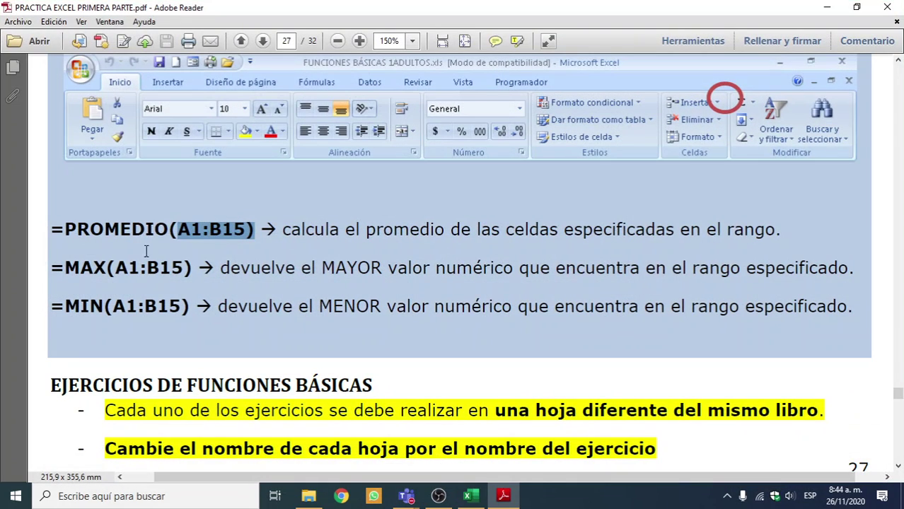
Switch to the Adobe Reader guide, examine the MAX function and its range argument, and return to the Excel workbook
left_click(106, 269)
left_click_drag(65, 269, 161, 274)
left_click(68, 274)
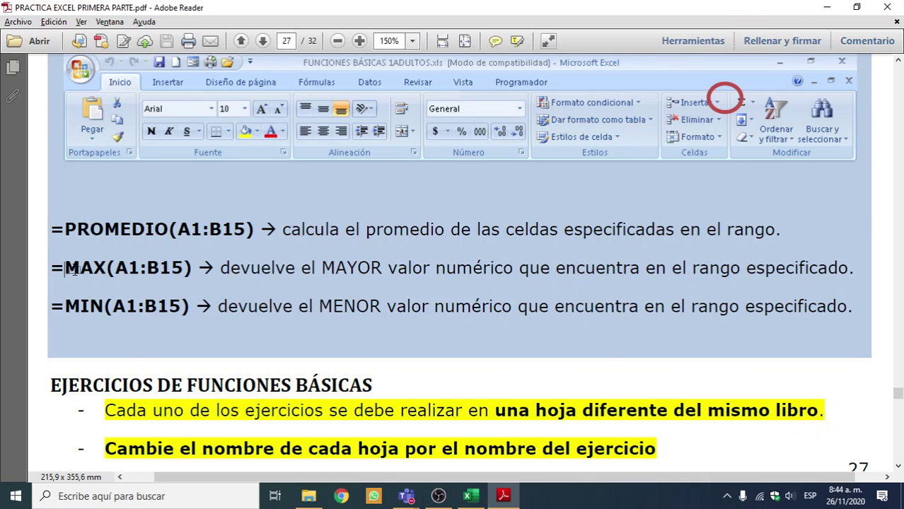
key("alt+Tab")
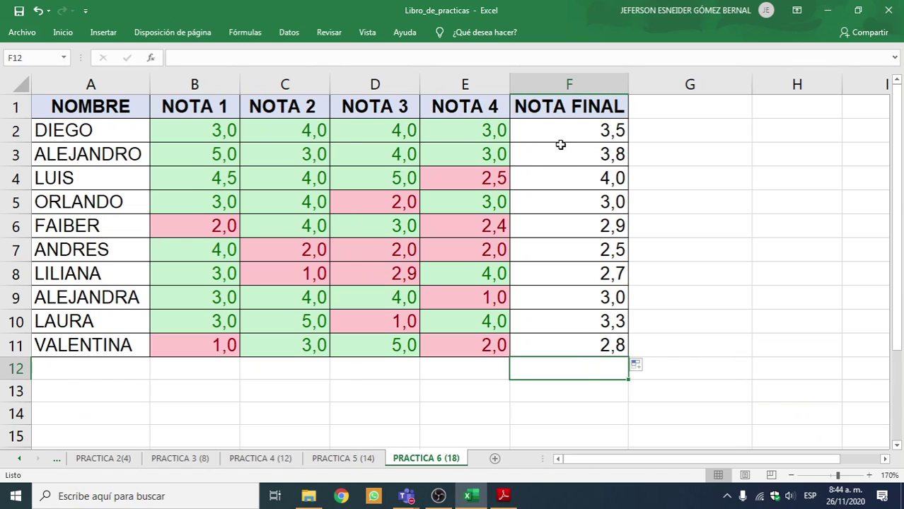
Find the highest final grade by entering the formula =MAX(F2:F11) in cell F13
left_click(573, 385)
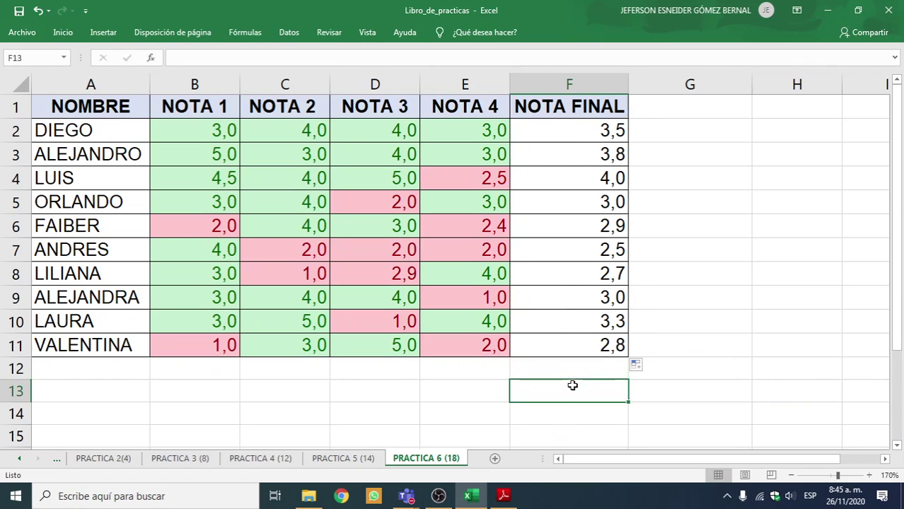
left_click(574, 372)
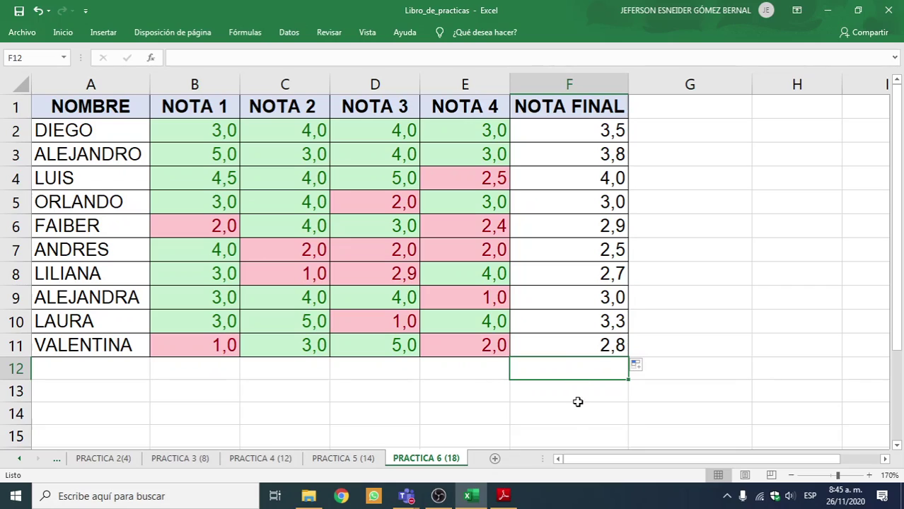
left_click(576, 400)
type("=MAX")
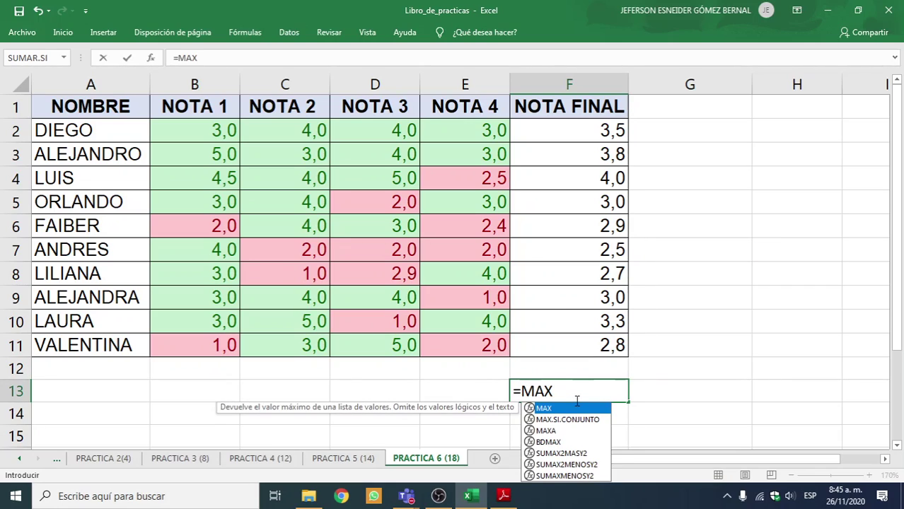
type("(F")
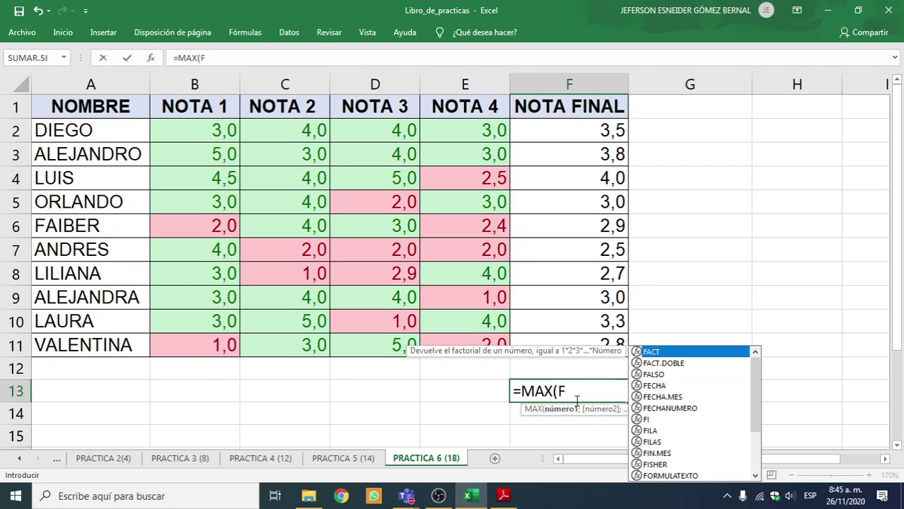
type("2;")
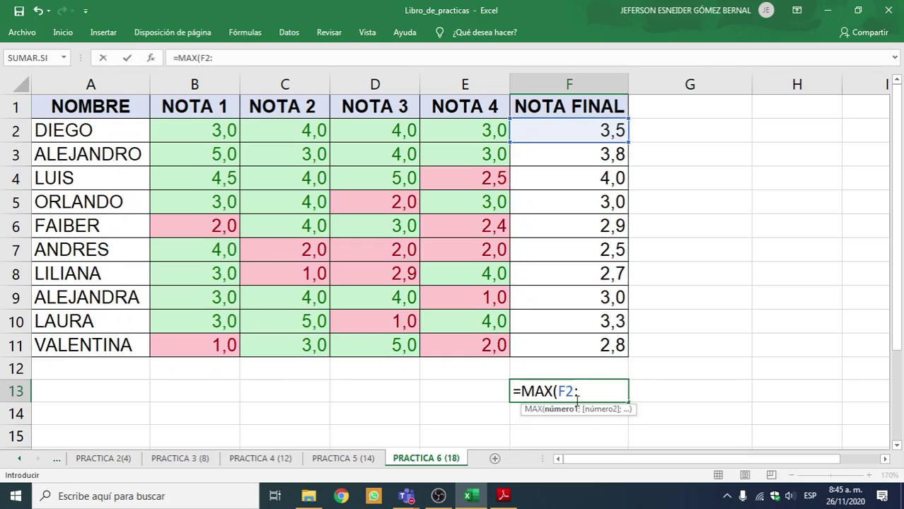
type("F11")
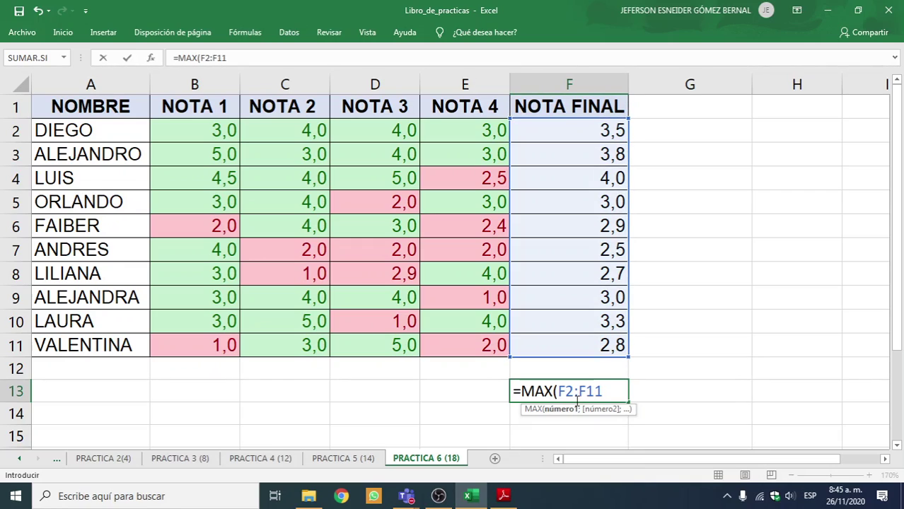
type(")")
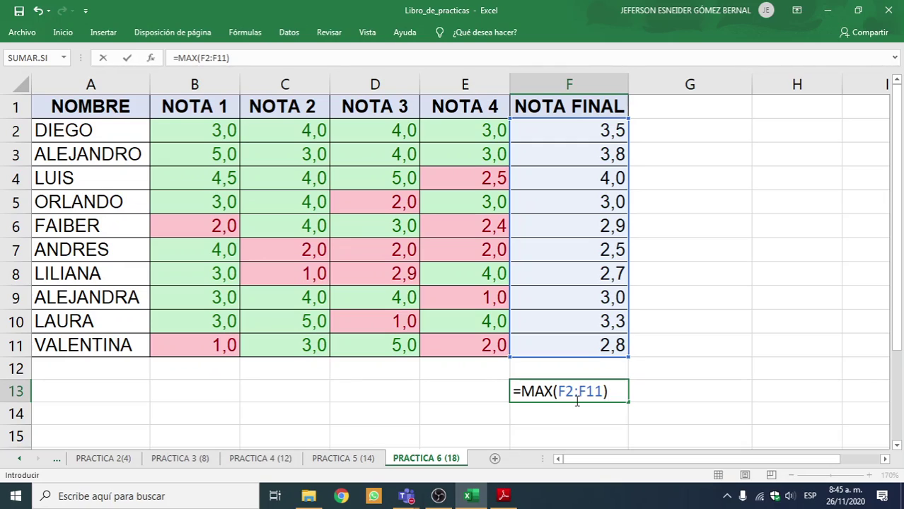
key("Return")
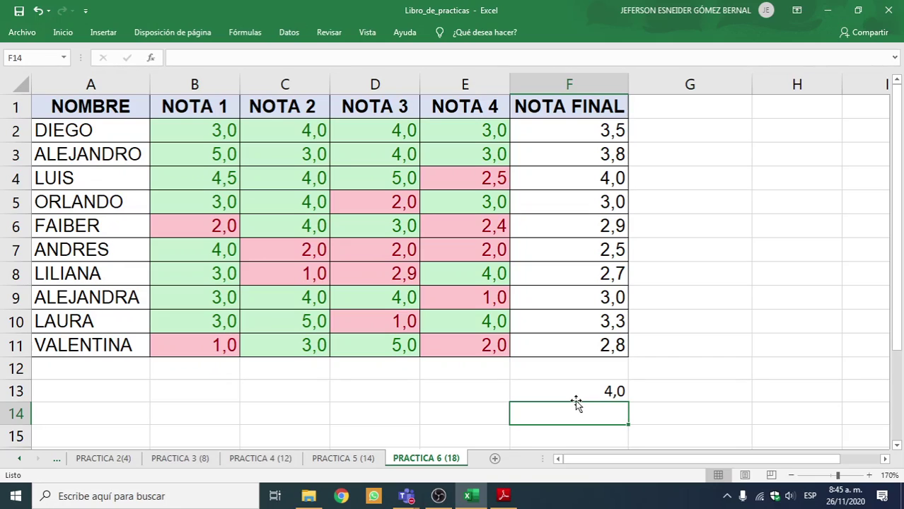
Find the lowest final grade by entering the formula =MIN(F2:F11) in cell F14
type("=")
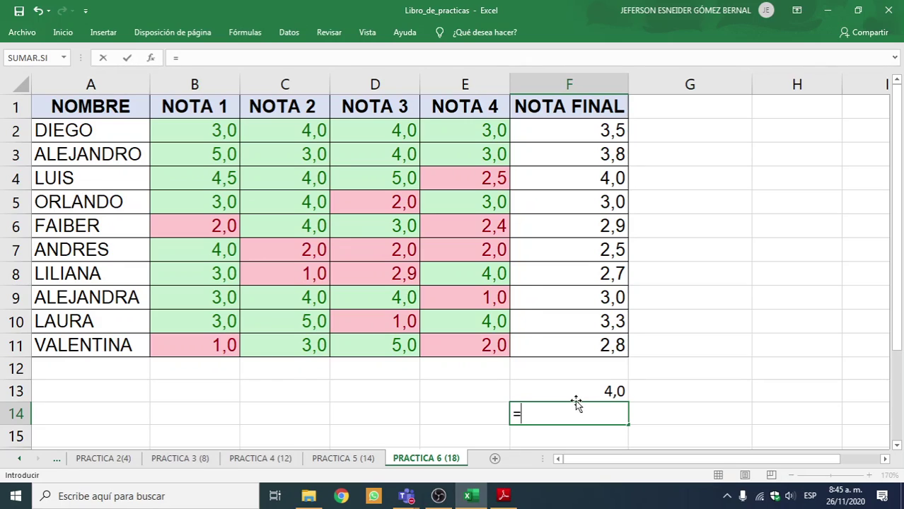
type("MIN(")
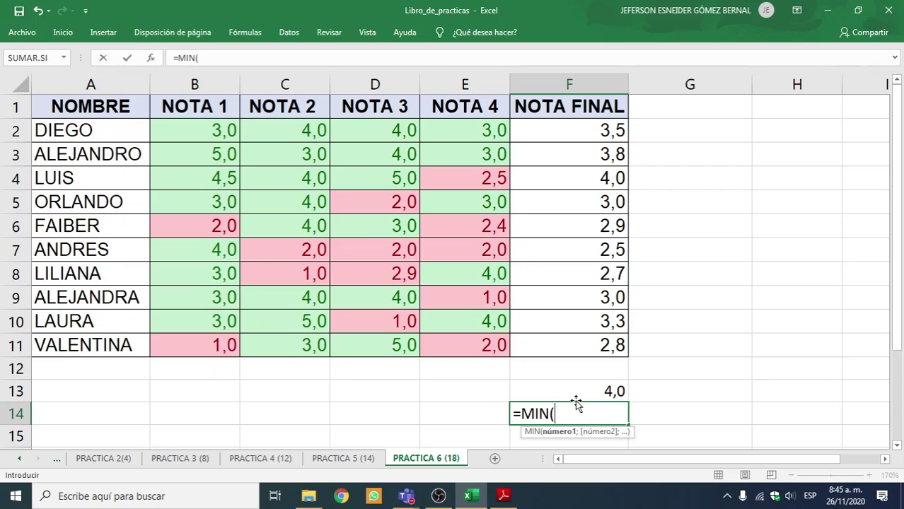
type("F")
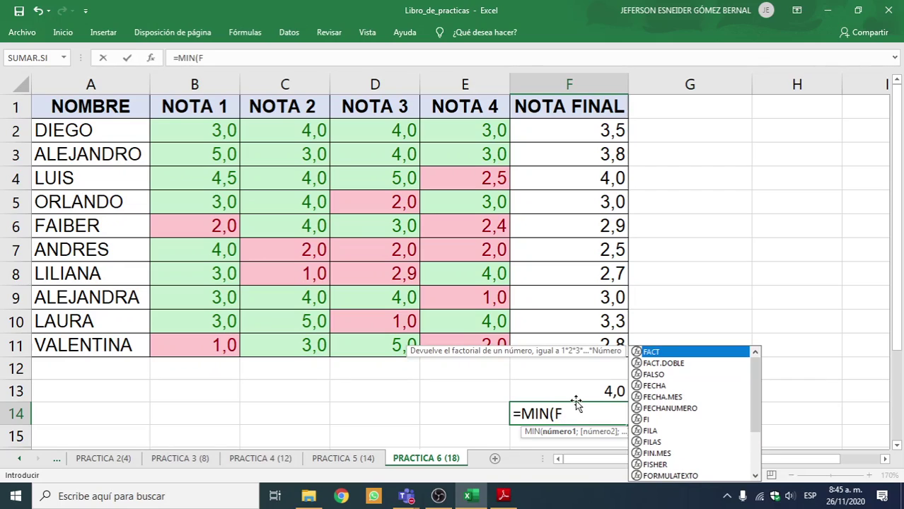
type("2")
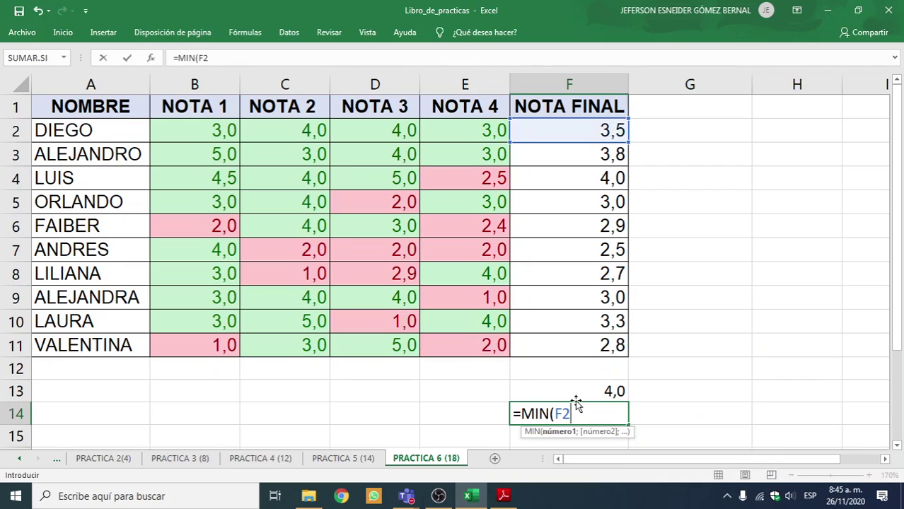
type(":")
key("BackSpace")
key("BackSpace")
key("BackSpace")
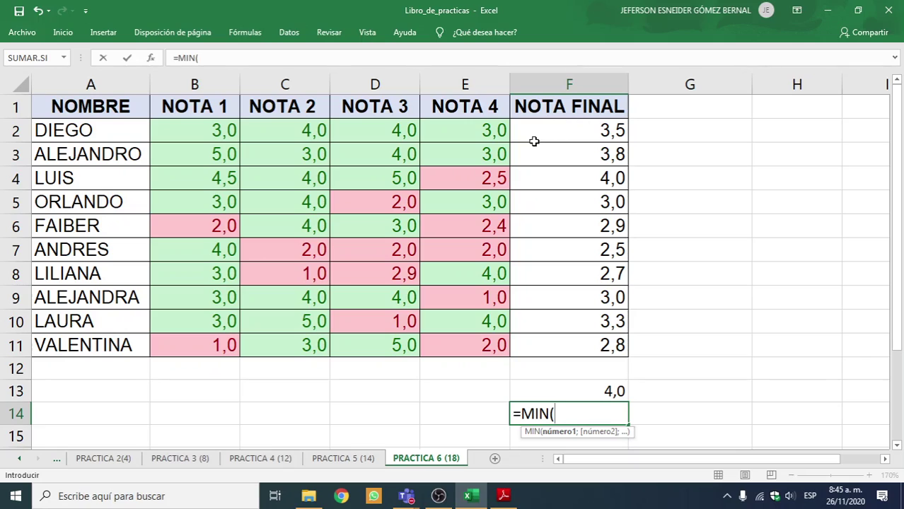
left_click_drag(567, 135, 581, 344)
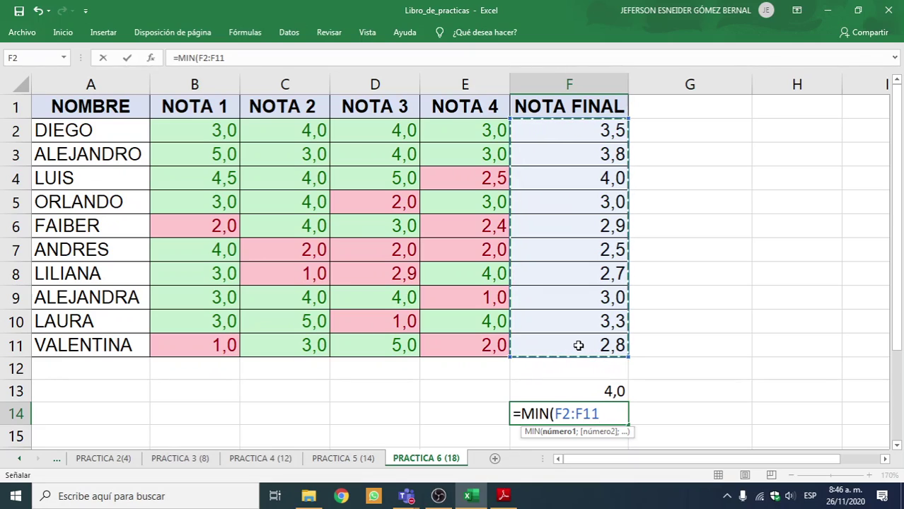
key("Return")
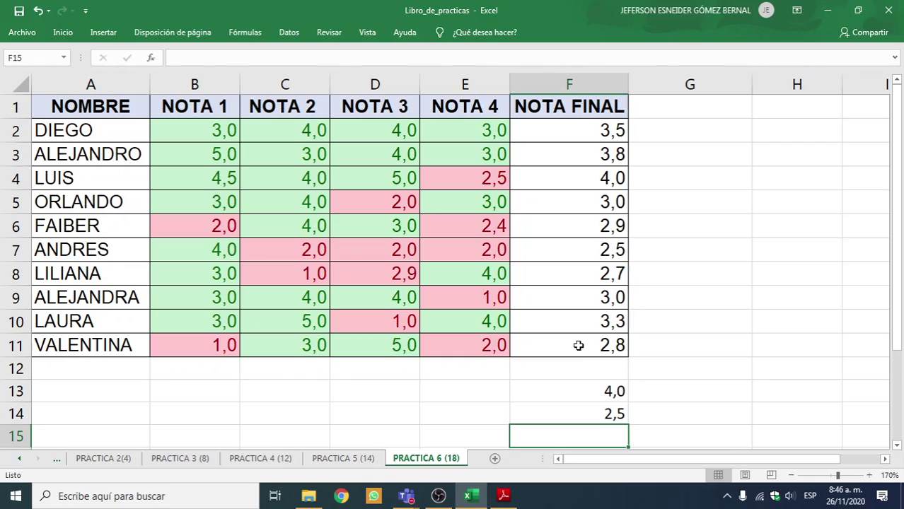
Review the MAX and MIN formulas below the NOTA FINAL column, and delete them from cells F13 and F14
left_click(590, 383)
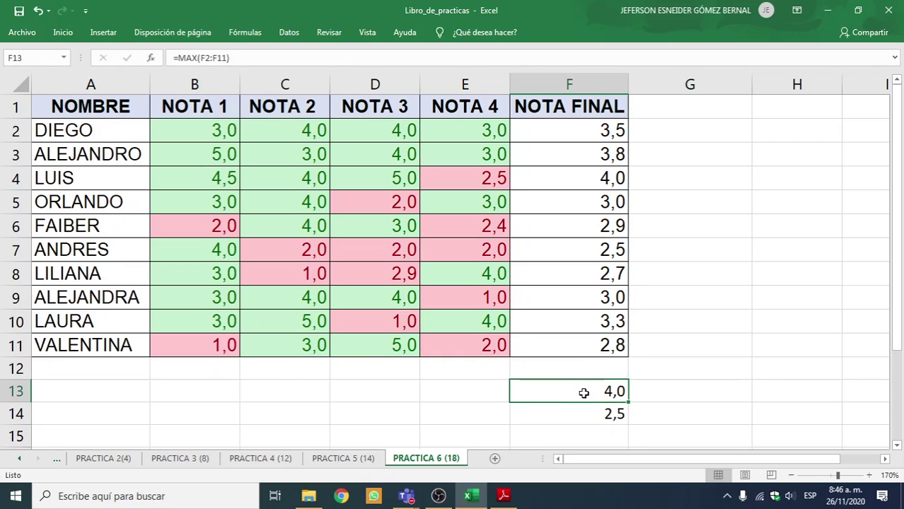
left_click(586, 414)
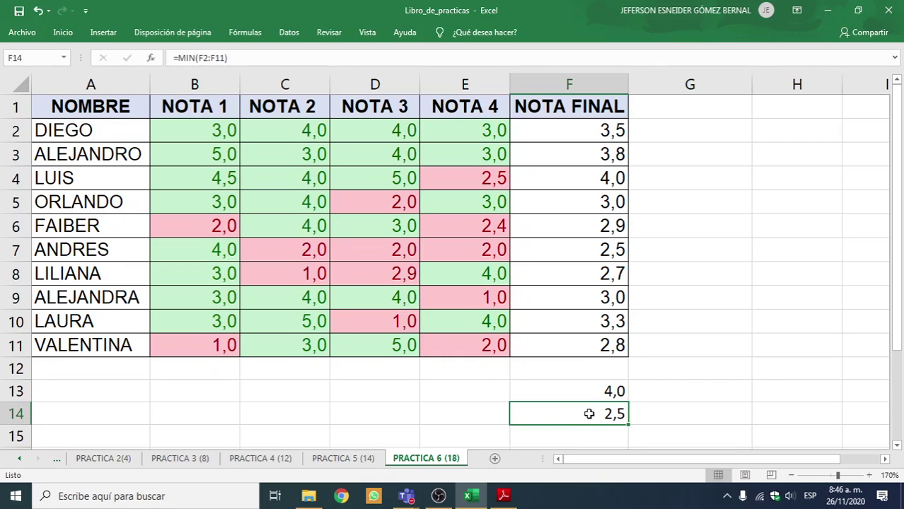
left_click(581, 393)
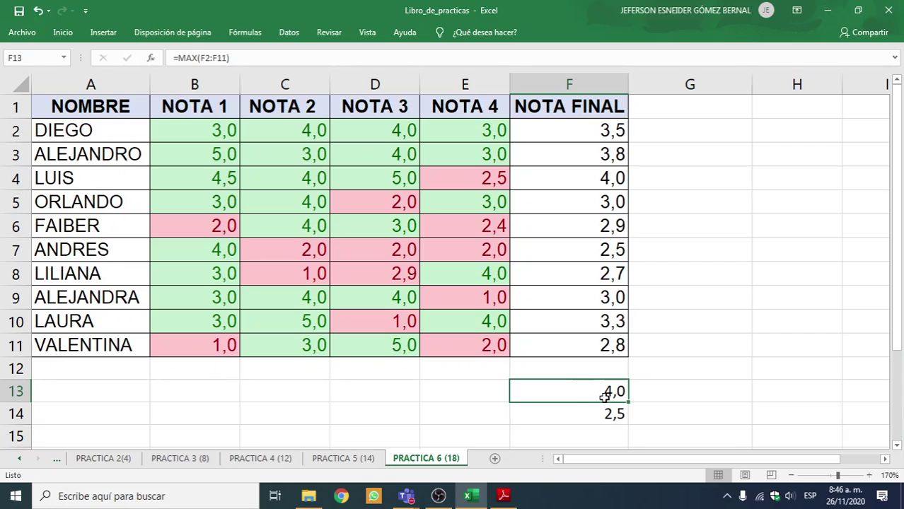
key("Delete")
key("Down")
key("Delete")
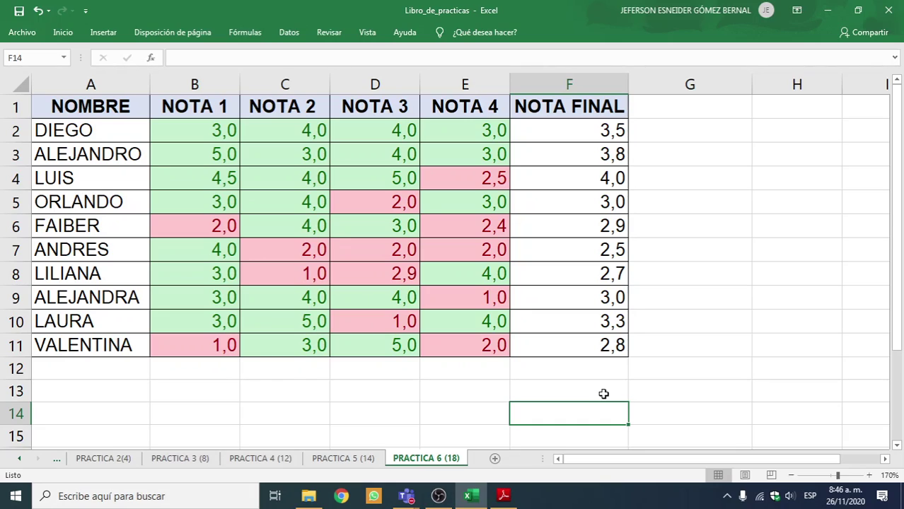
Switch to the Adobe Reader guide and review its explanations of the basic functions, from MAX and MIN back to HOY and AHORA
key("alt+Tab")
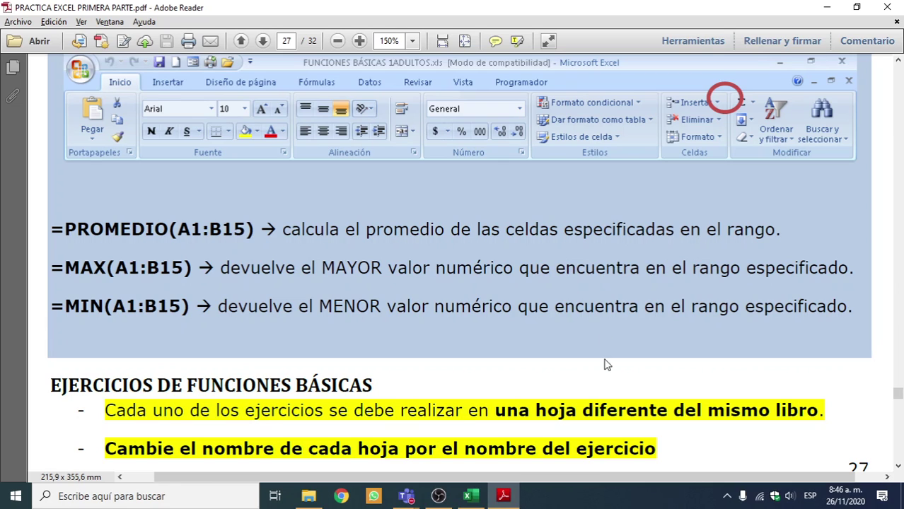
scroll(488, 328, "up", 5)
scroll(476, 319, "up", 6)
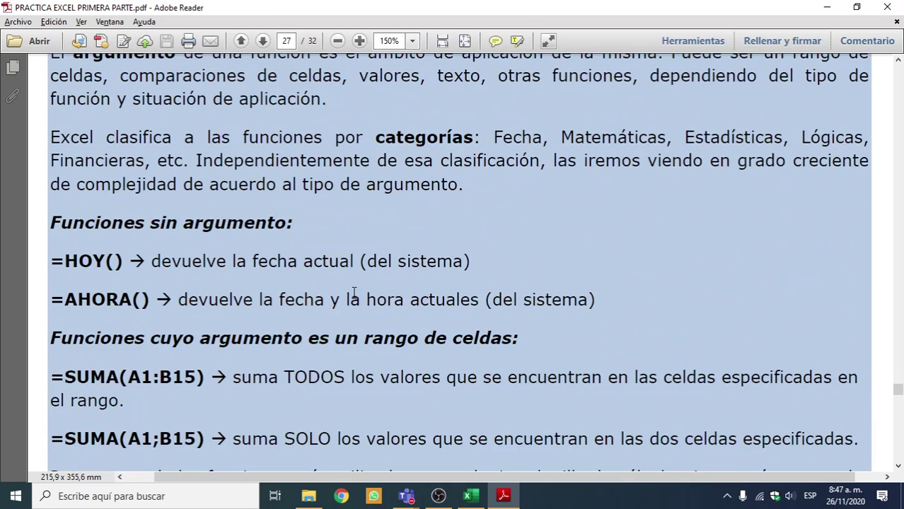
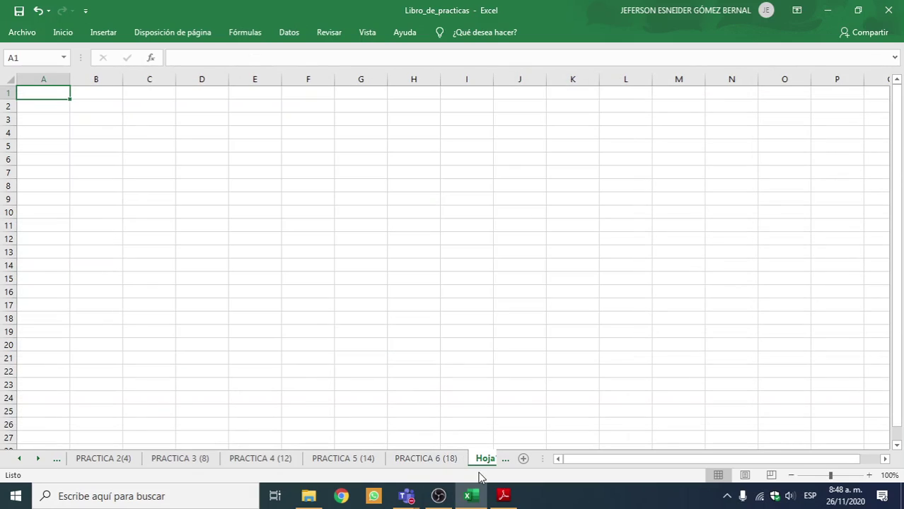
Rename the new blank sheet as PRACTICA 7 (23), checking the exercise number in the PDF guide
double_click(423, 460)
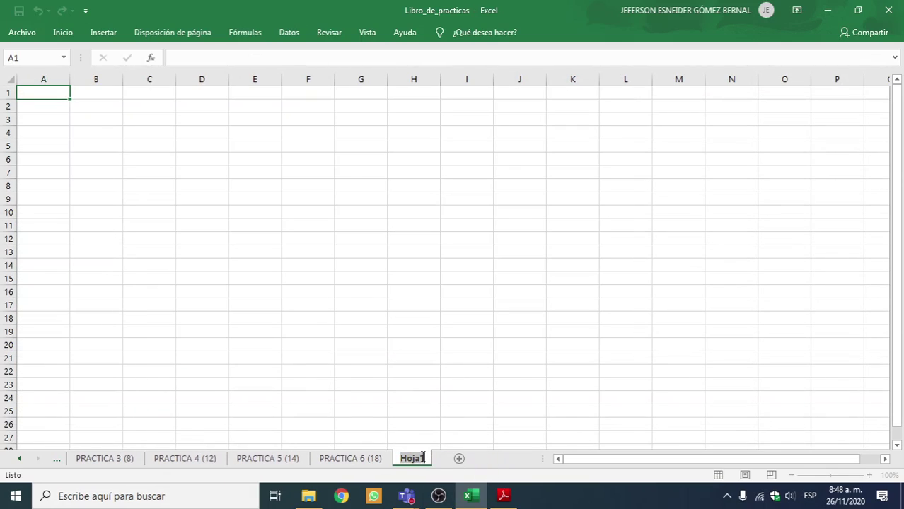
type("PRAC")
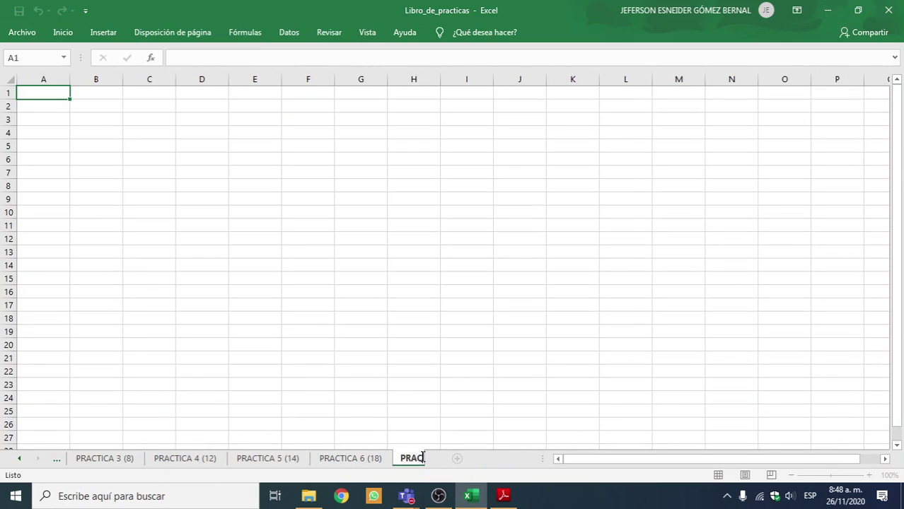
type("TICA 7")
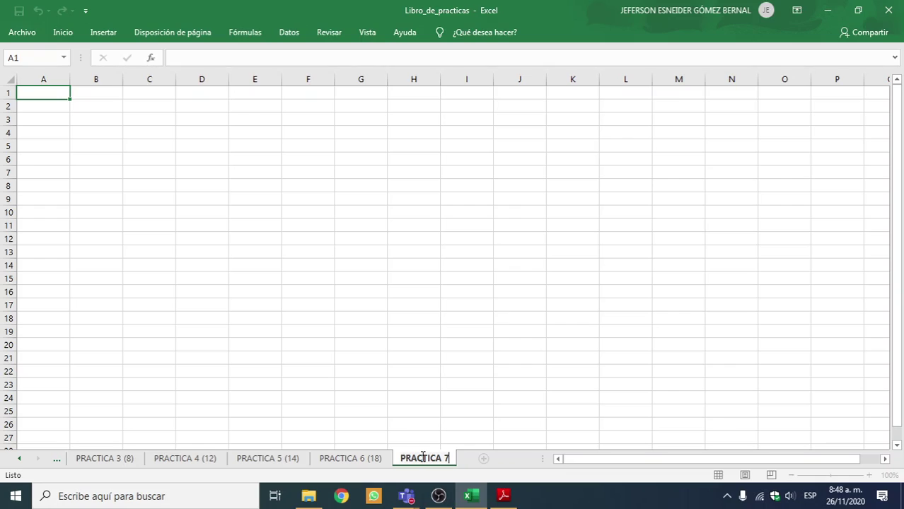
type(" (18)")
left_click(502, 497)
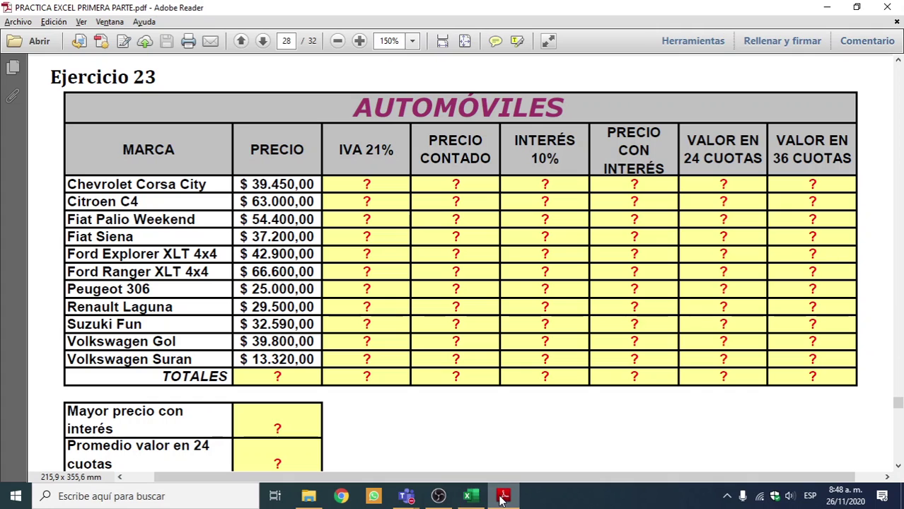
left_click(503, 497)
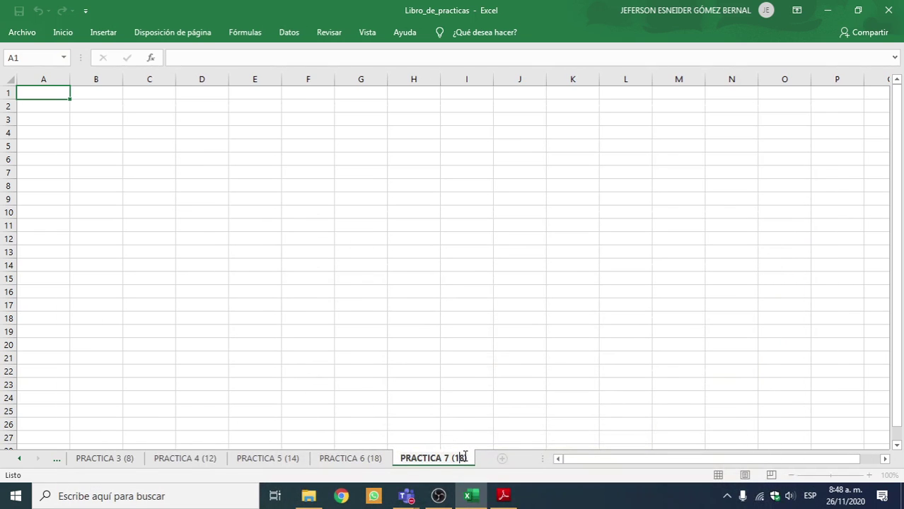
key("BackSpace")
key("BackSpace")
type("23")
key("Return")
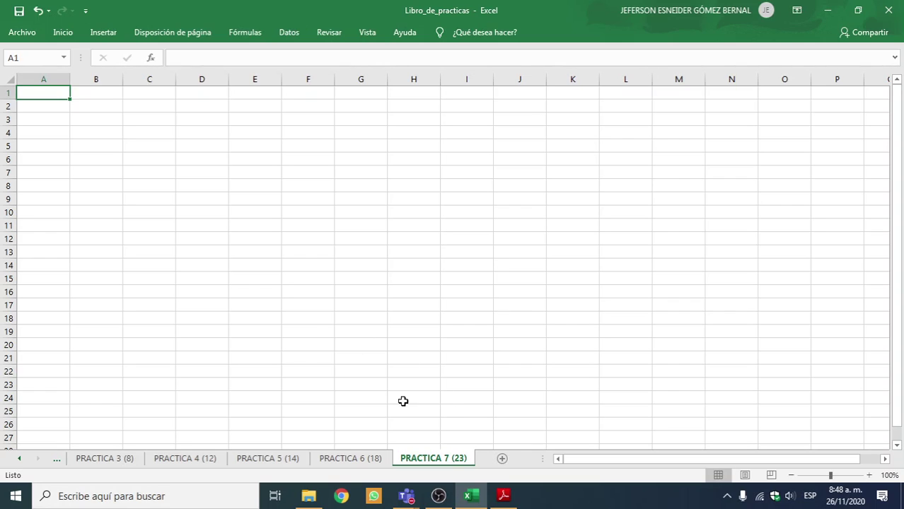
Switch to the Libro de Practicas workbook and open the AUTOMOVILES table on the Ejercicio 8(23) sheet
left_click(308, 496)
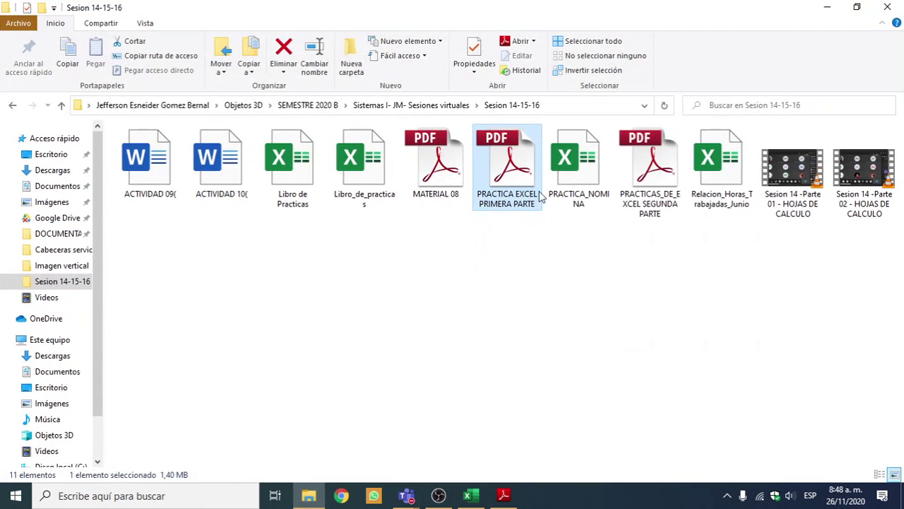
left_click(361, 163)
left_click(282, 166)
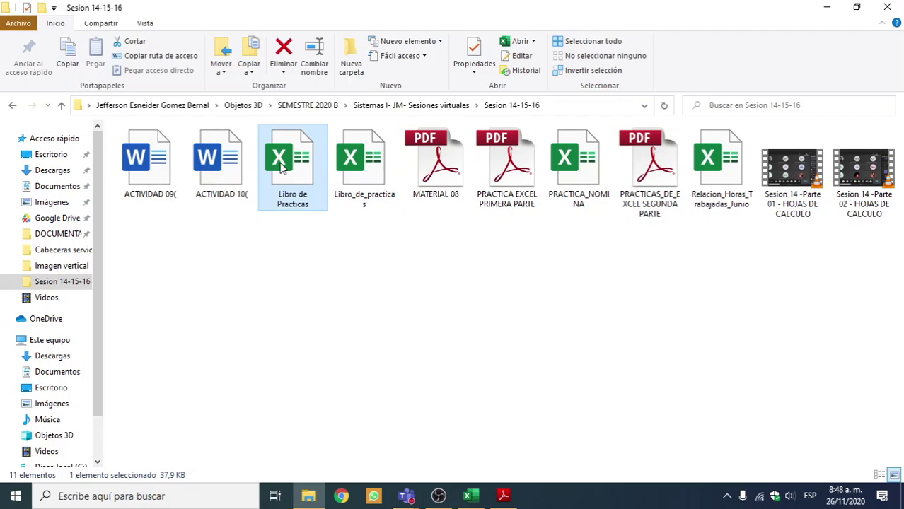
key("alt+Tab")
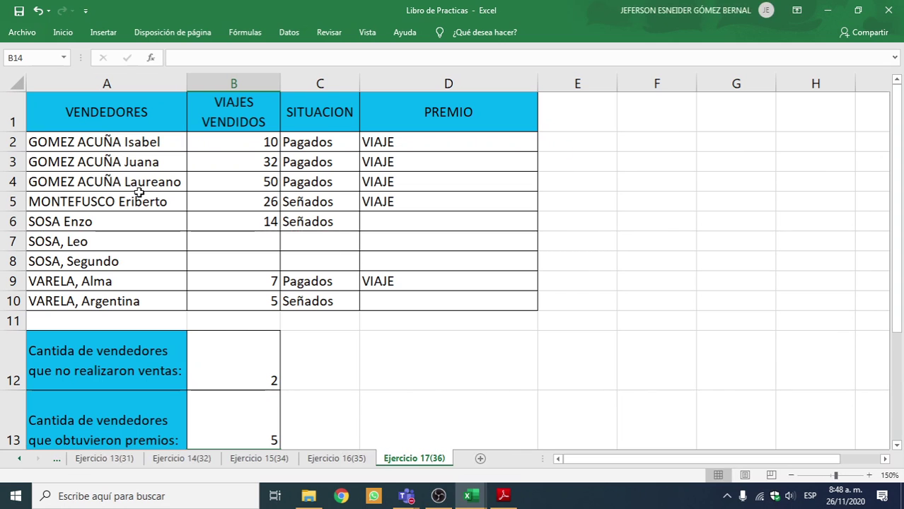
left_click(18, 458)
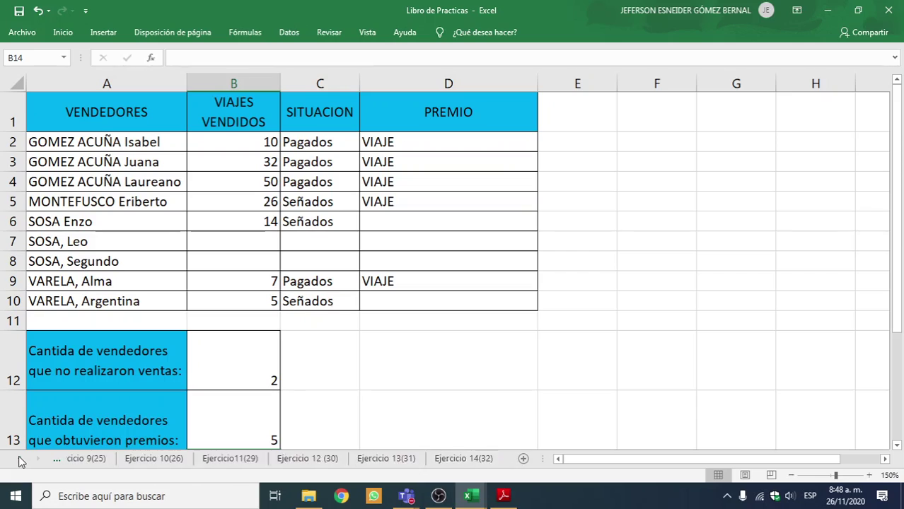
left_click(18, 458)
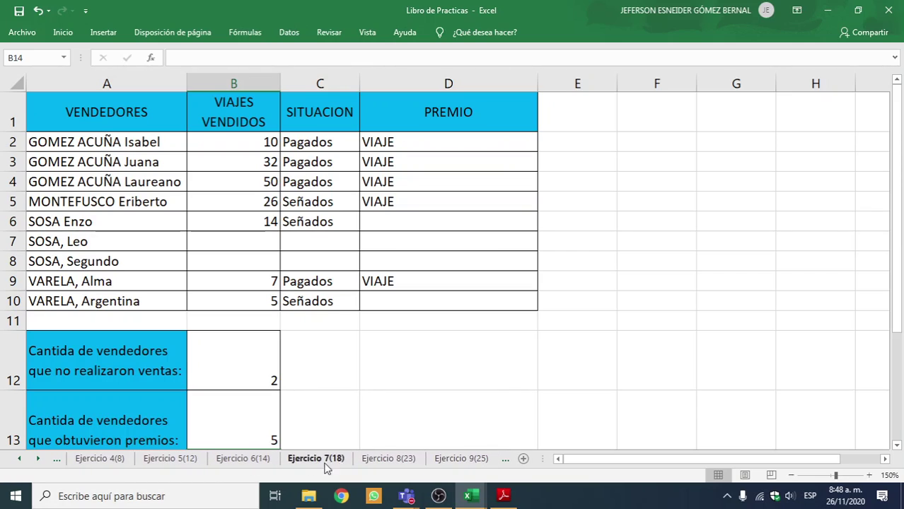
left_click(413, 461)
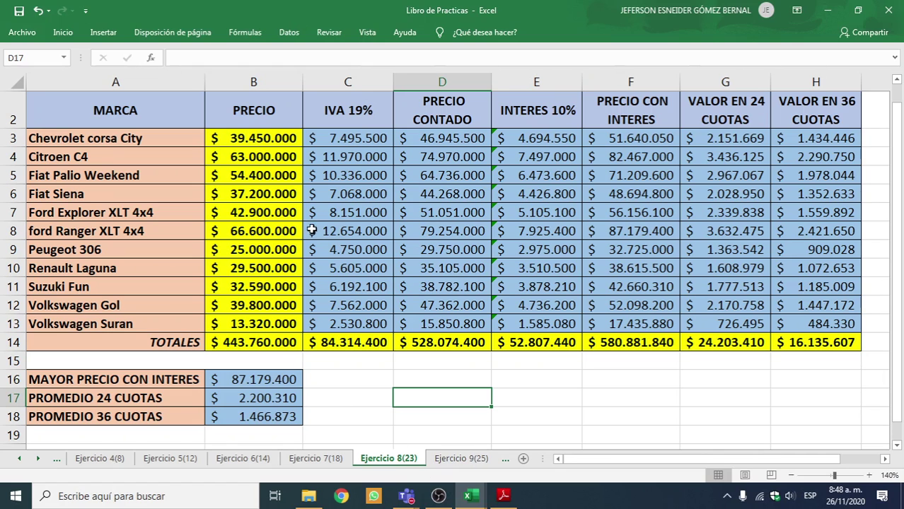
scroll(106, 111, "up", 1)
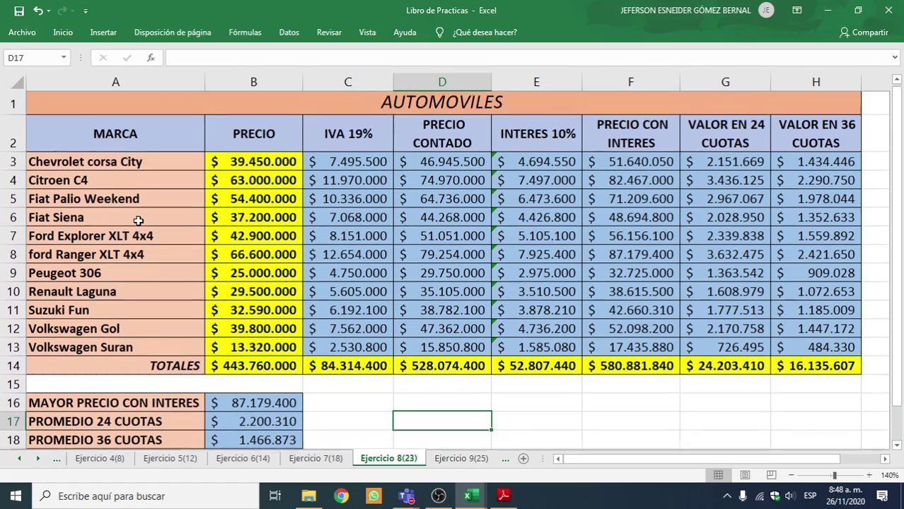
Copy the AUTOMOVILES range A1:H18 into cell A1 of the PRACTICA 7 (23) sheet in Libro_de_practicas, keeping the source column widths
left_click_drag(130, 116, 173, 417)
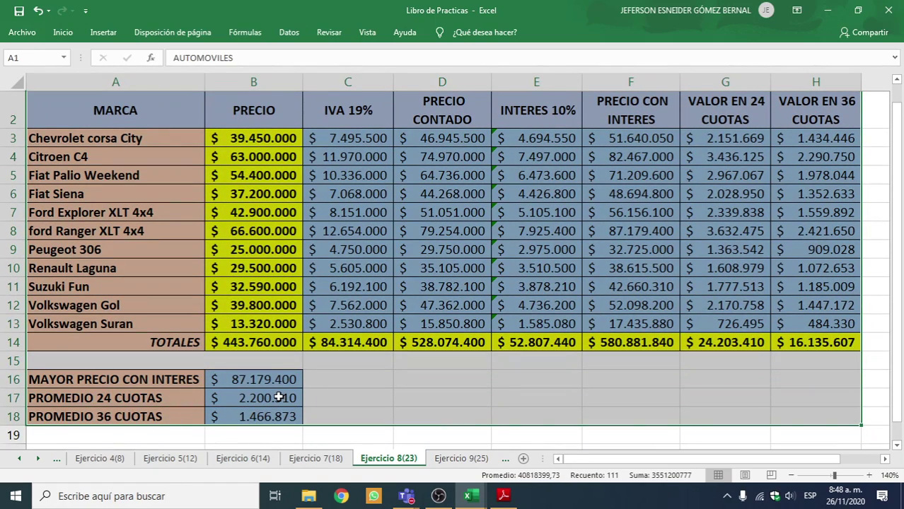
key("ctrl+c")
key("alt+Tab")
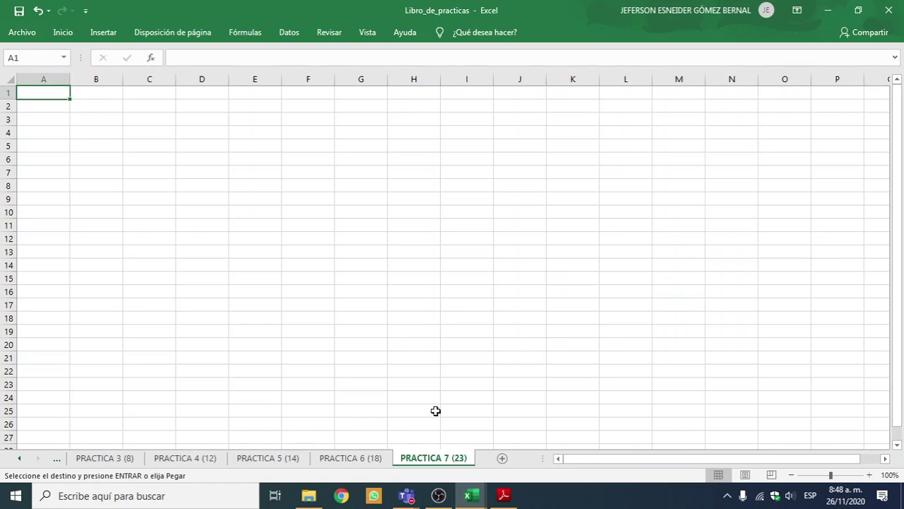
right_click(45, 96)
left_click(163, 178)
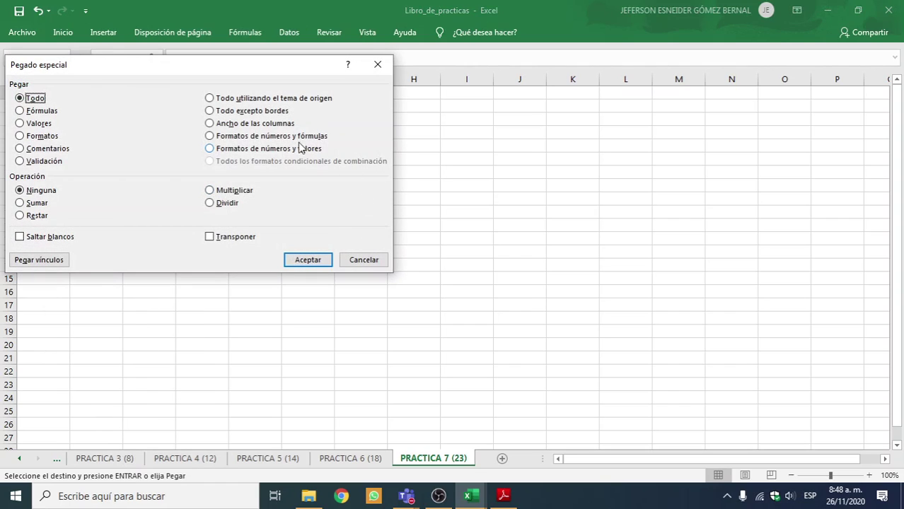
left_click(261, 125)
left_click(310, 260)
right_click(46, 94)
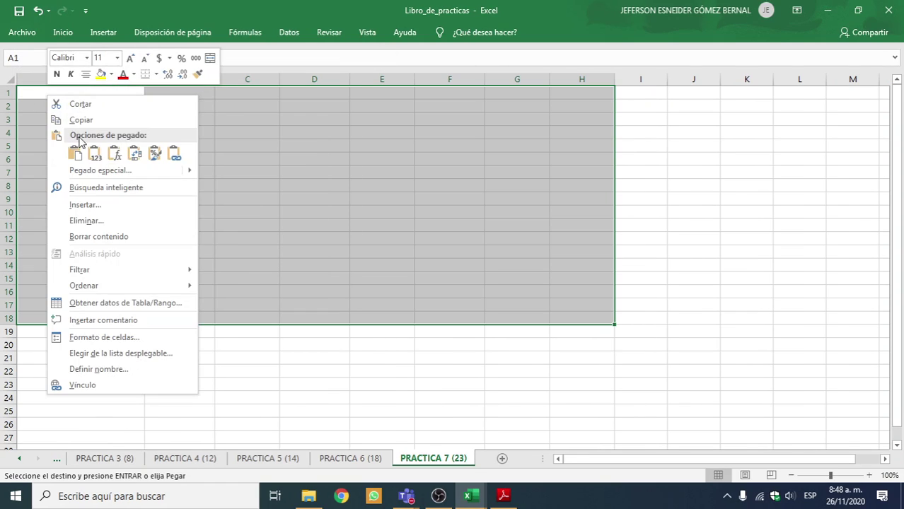
left_click(75, 153)
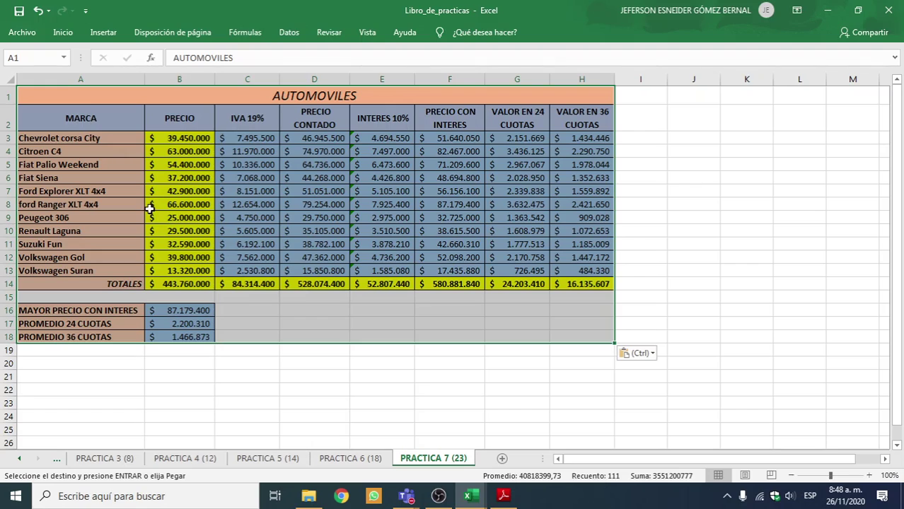
Clear the calculated contents of C3:H14, the price total in B14 and the summary results in B16:B18
left_click(217, 204)
left_click_drag(232, 137, 606, 285)
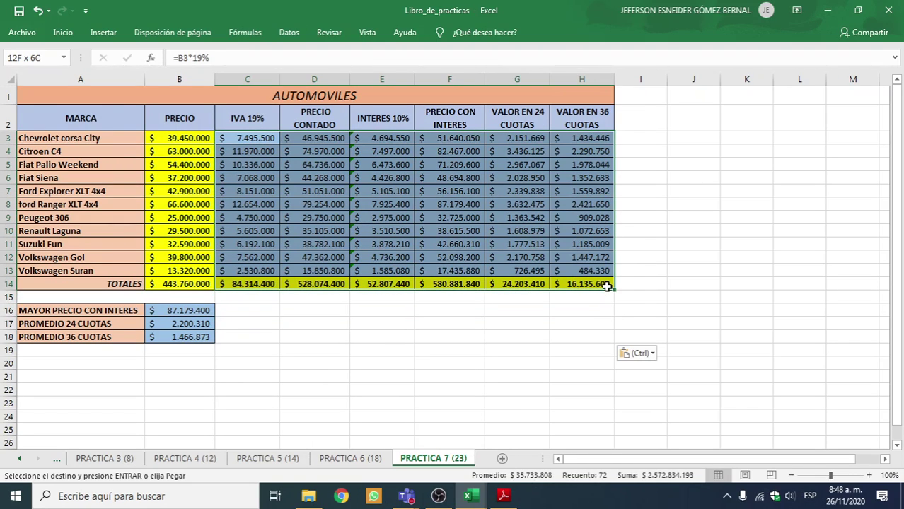
key("Delete")
left_click_drag(188, 312, 205, 349)
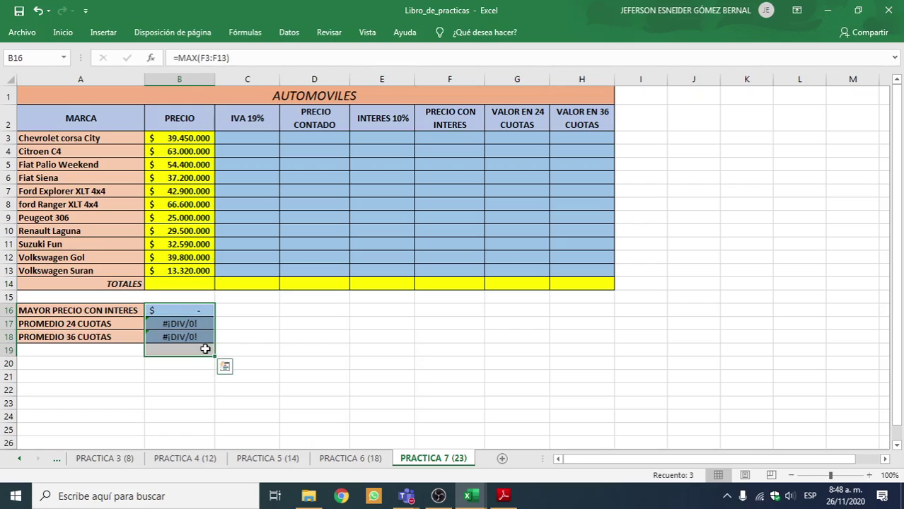
key("Delete")
left_click(343, 337)
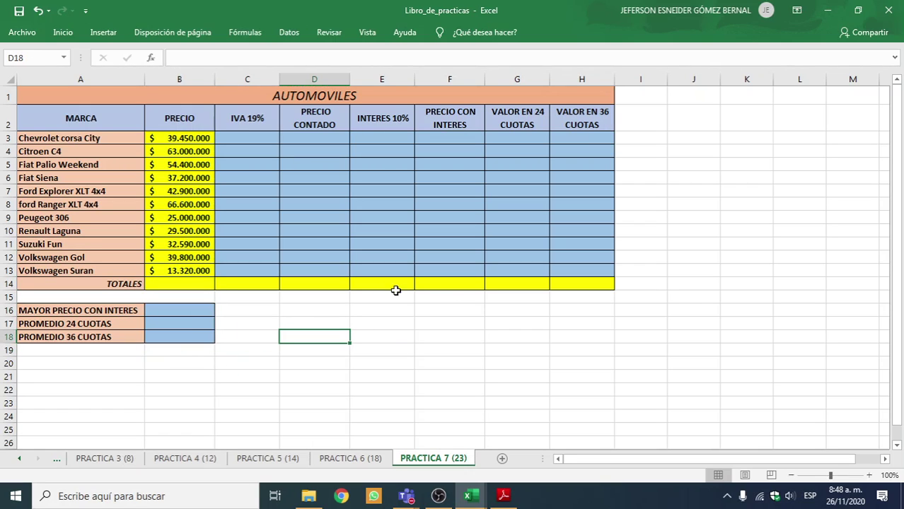
Check the AUTOMÓVILES table of Ejercicio 23 in the PDF guide and return to the PRACTICA 7 (23) sheet
left_click(867, 475)
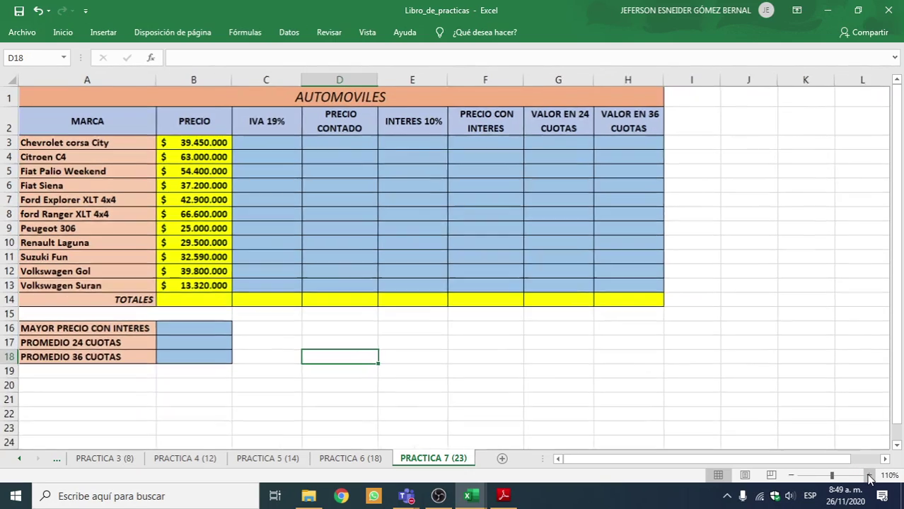
left_click(867, 476)
left_click(868, 475)
left_click(868, 475)
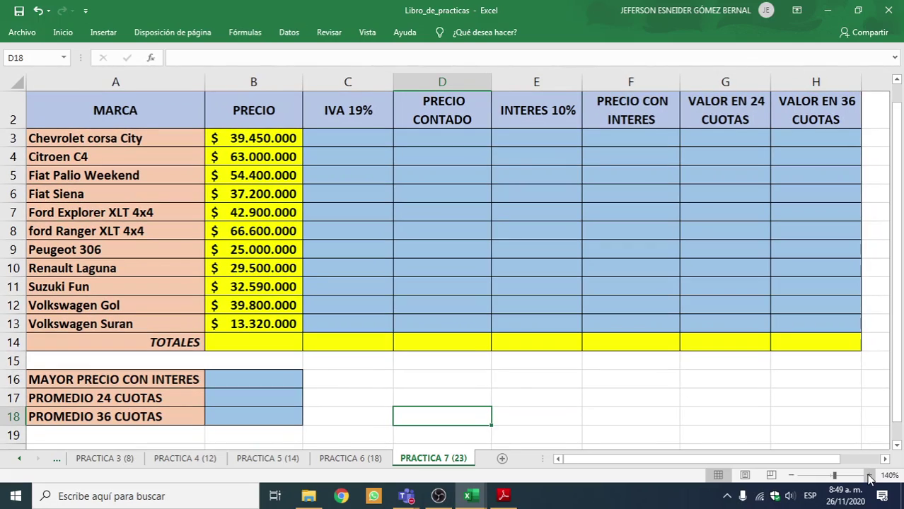
scroll(742, 398, "up", 1)
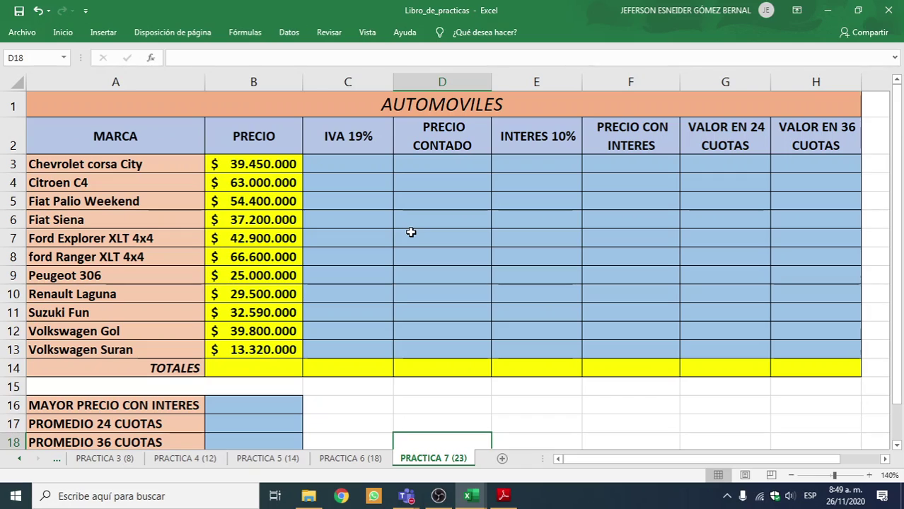
left_click(504, 495)
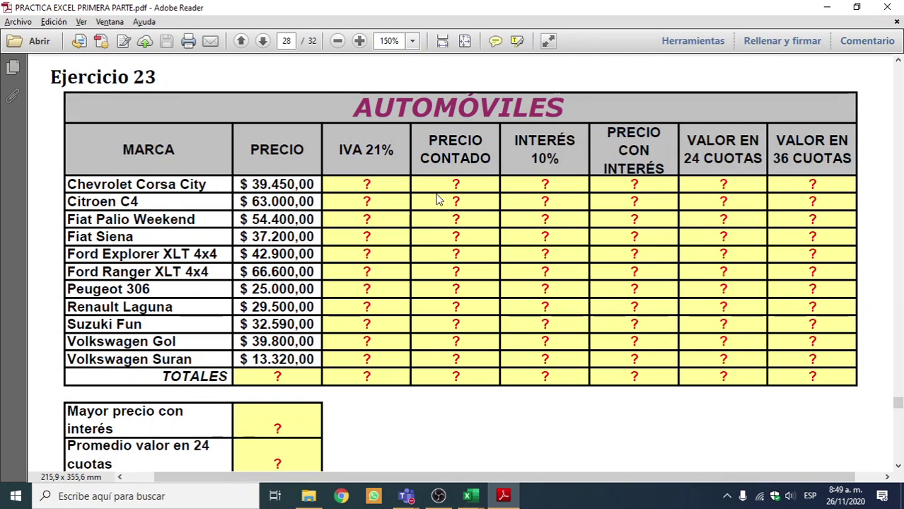
left_click(826, 7)
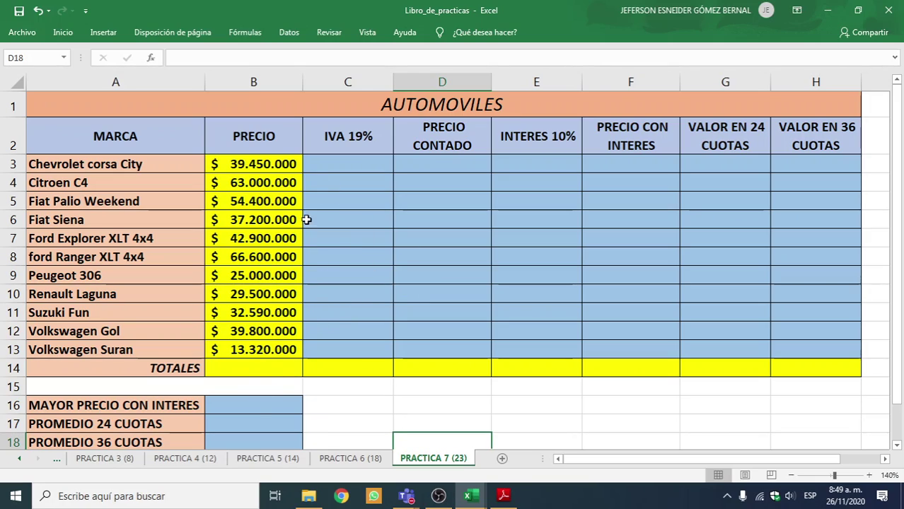
Review the PRECIO column and the base price in B3 that the IVA 19% calculation in C3 relies on
left_click(248, 182)
left_click(261, 205)
left_click(245, 183)
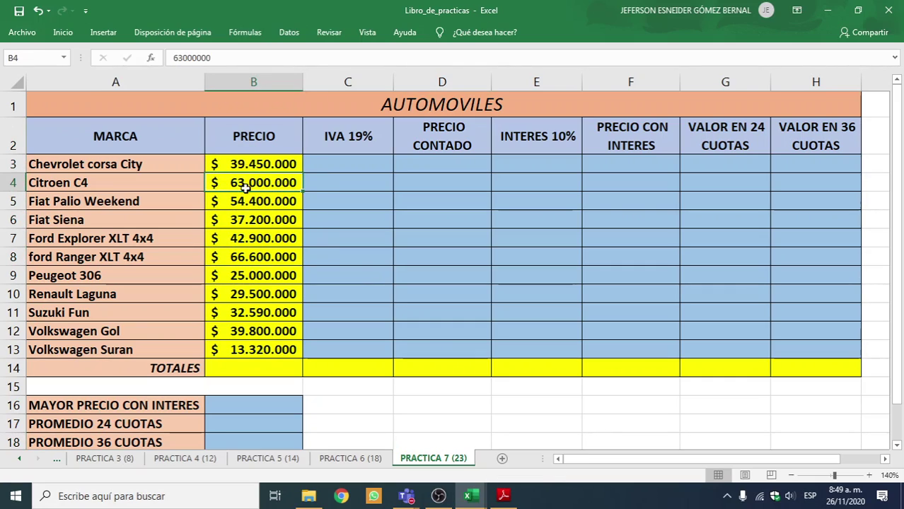
left_click(249, 251)
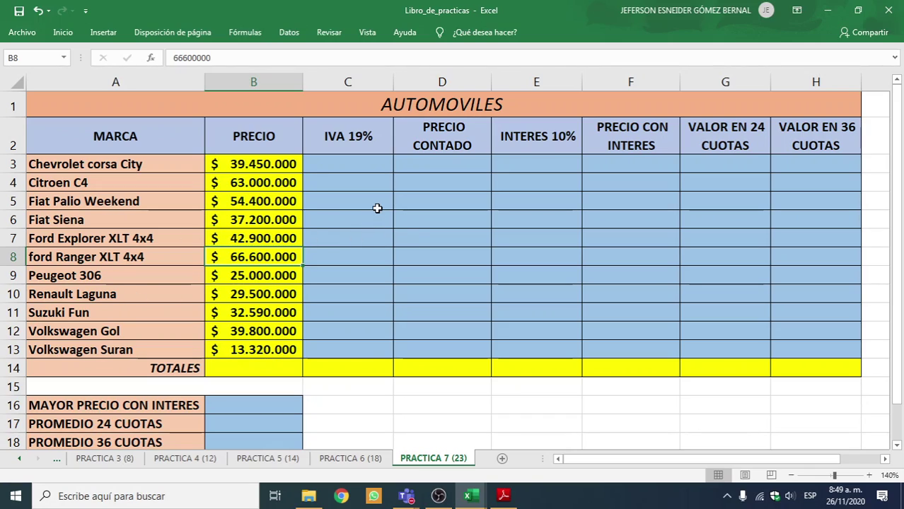
left_click(255, 143)
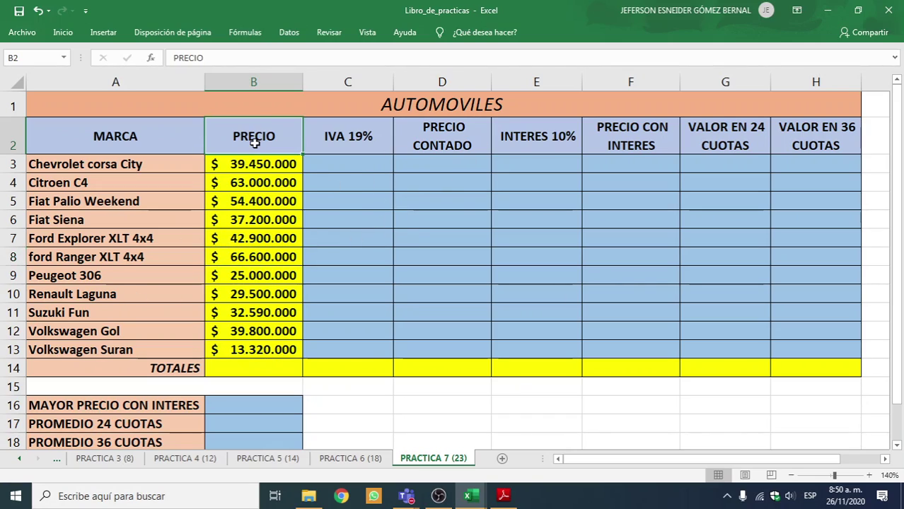
left_click(259, 85)
left_click(248, 218)
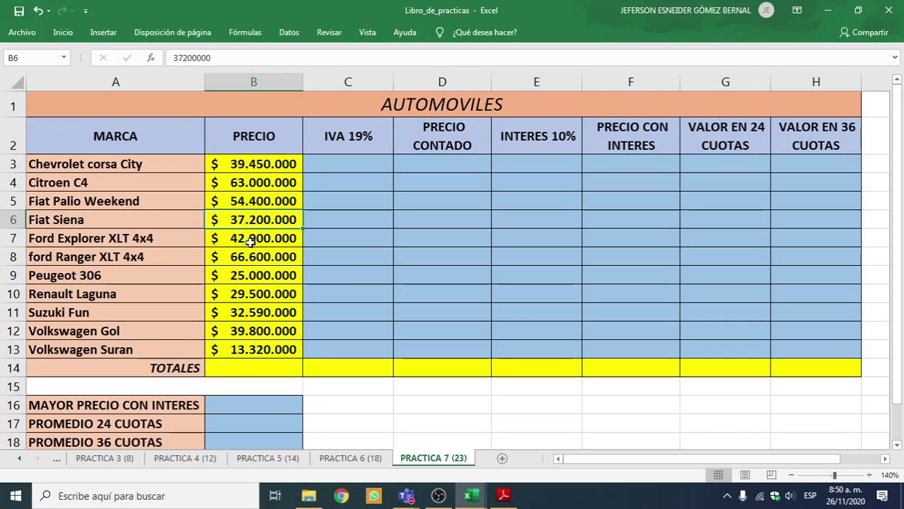
left_click(374, 165)
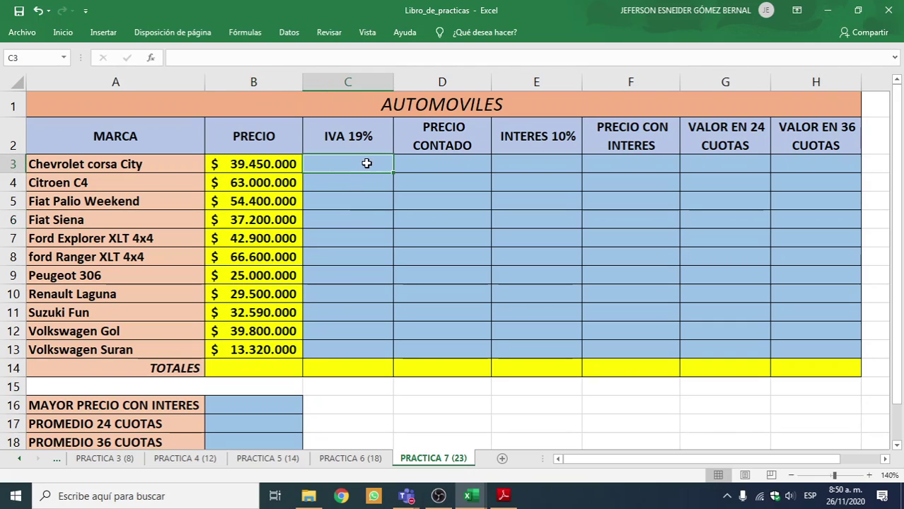
left_click(262, 165)
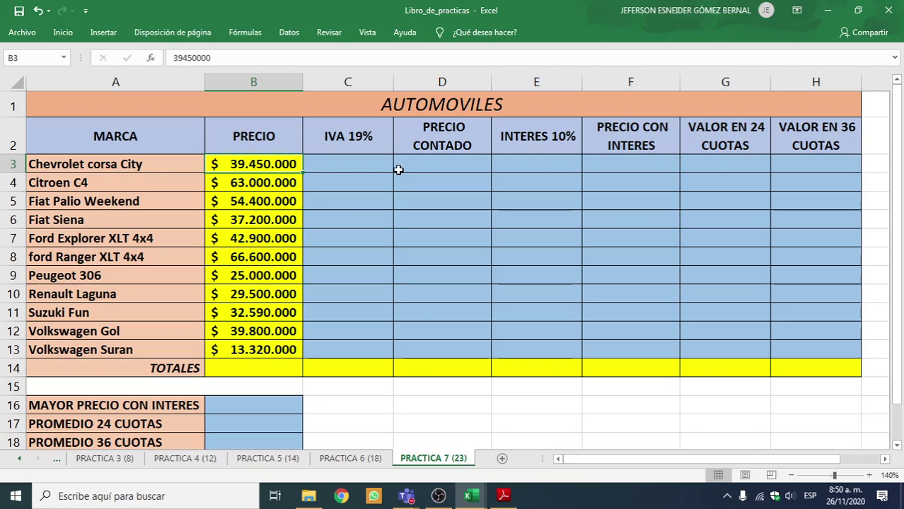
Examine the empty PRECIO CONTADO column and the cells that need a formula there
left_click(440, 163)
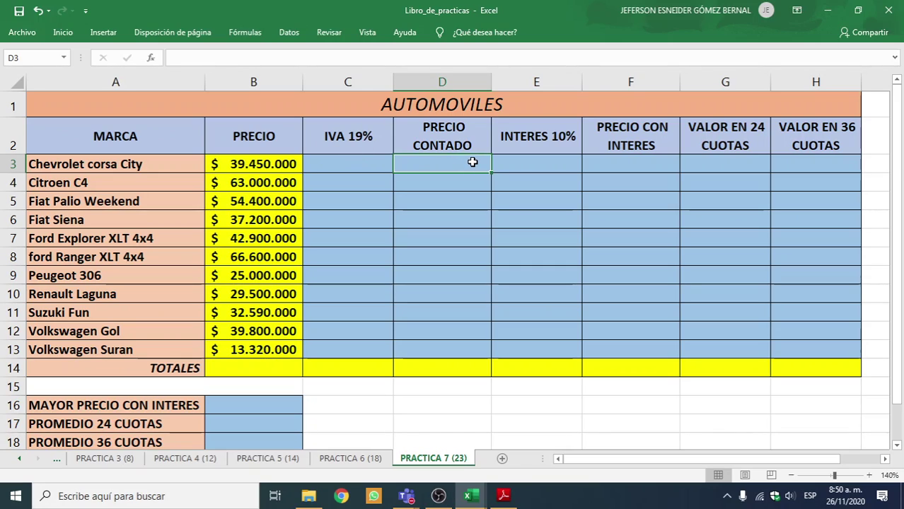
left_click(547, 159)
left_click(441, 151)
left_click(438, 170)
left_click(447, 326)
left_click(445, 262)
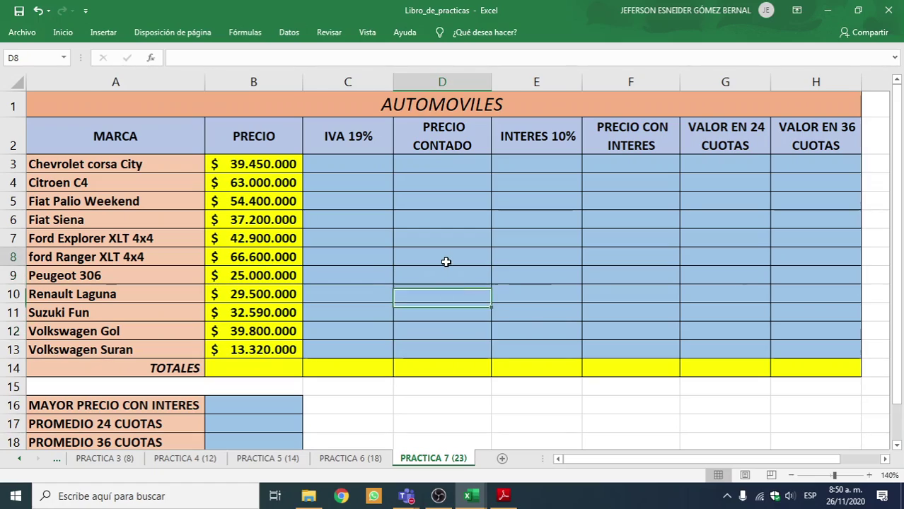
left_click(438, 161)
left_click(427, 200)
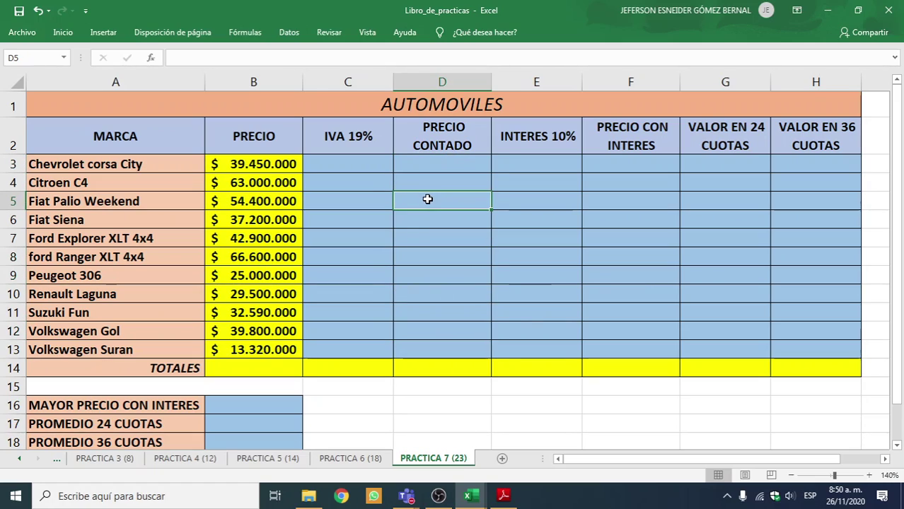
left_click(435, 178)
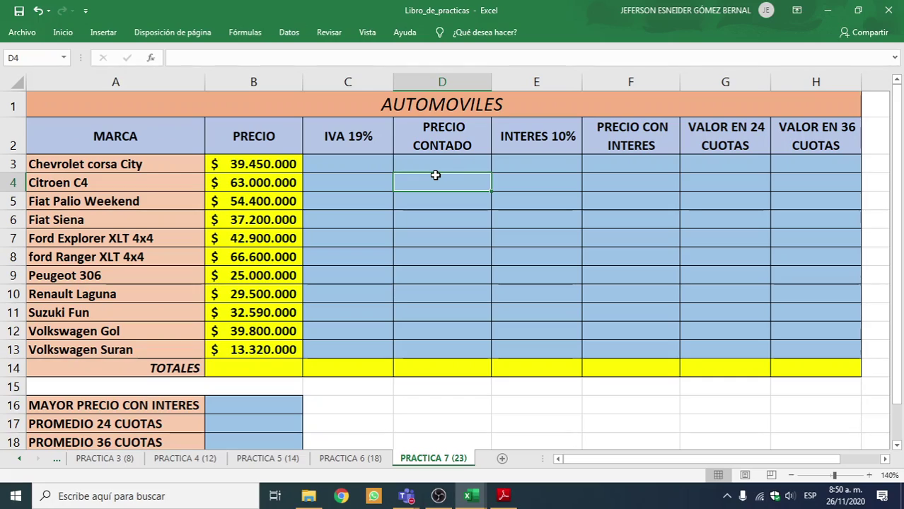
Examine the INTERES 10%, PRECIO CON INTERES, VALOR EN 24 CUOTAS and VALOR EN 36 CUOTAS columns to see what each must calculate
left_click(462, 145)
left_click(533, 135)
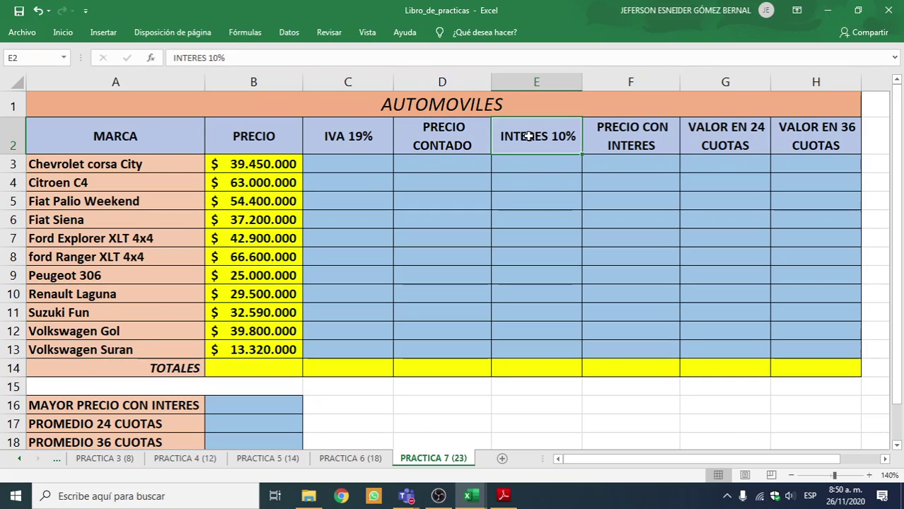
left_click(508, 177)
left_click(525, 157)
left_click(525, 152)
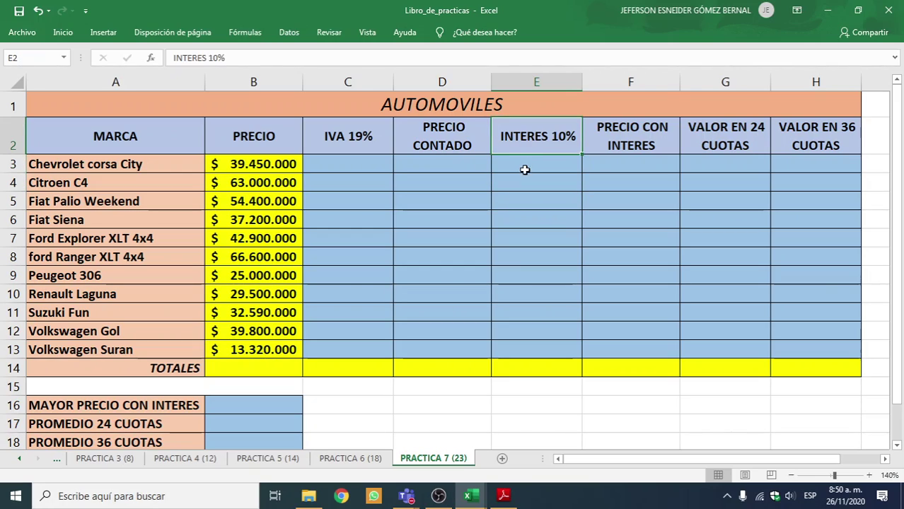
left_click(466, 169)
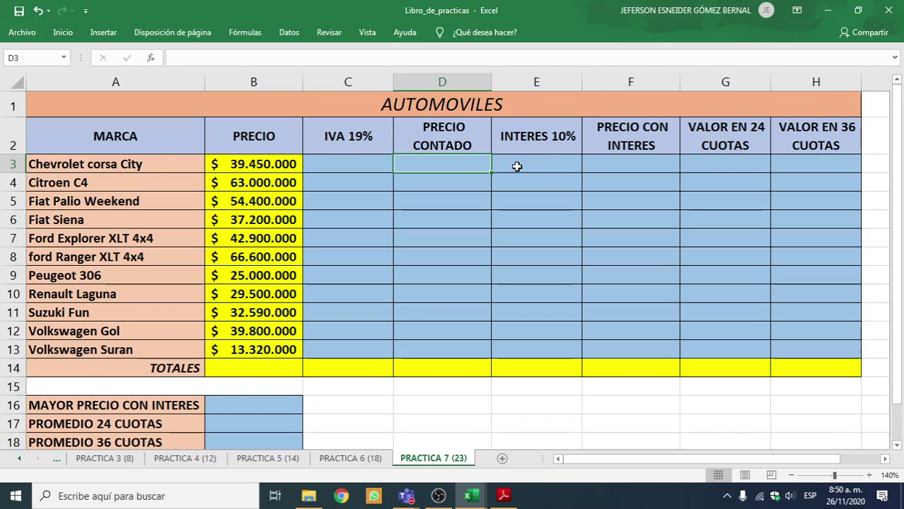
left_click(637, 162)
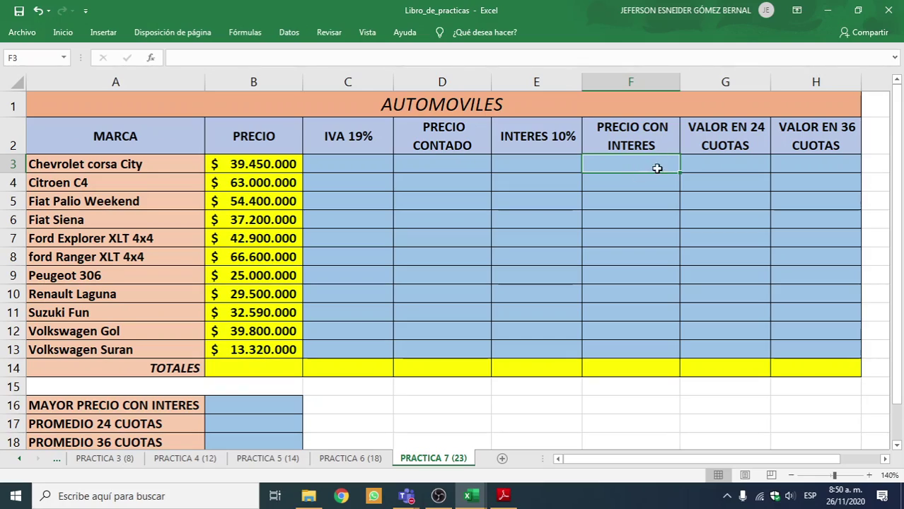
left_click(714, 164)
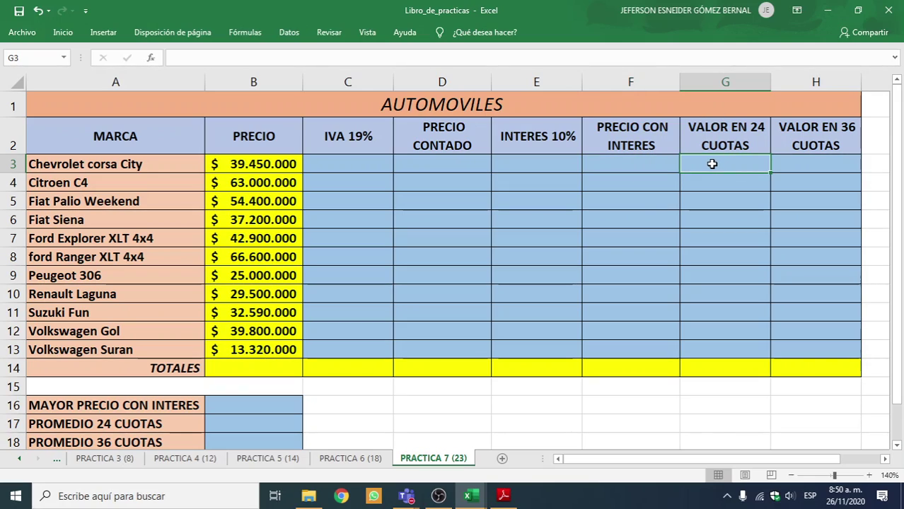
left_click(834, 159)
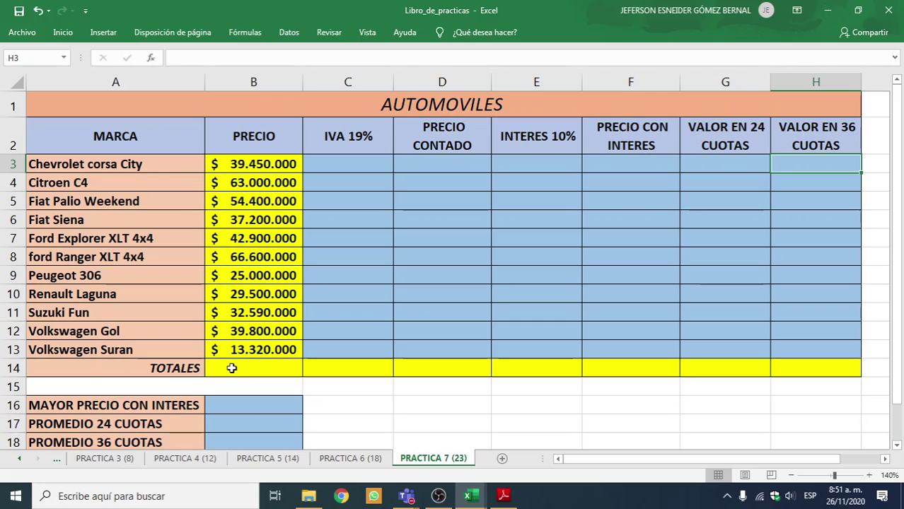
Examine the TOTALES row B14:H14 and the summary cells below it, together with the 24 and 36 CUOTAS ranges they average
left_click_drag(233, 365, 813, 365)
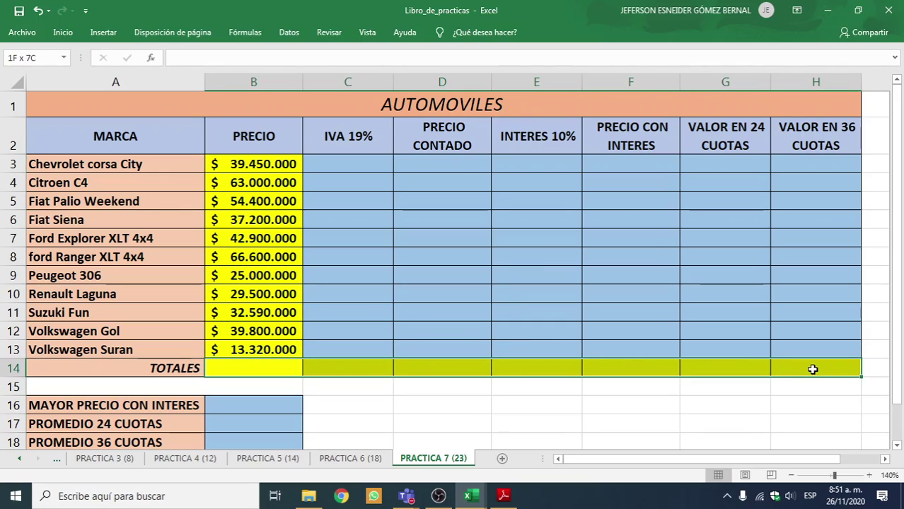
left_click(264, 367)
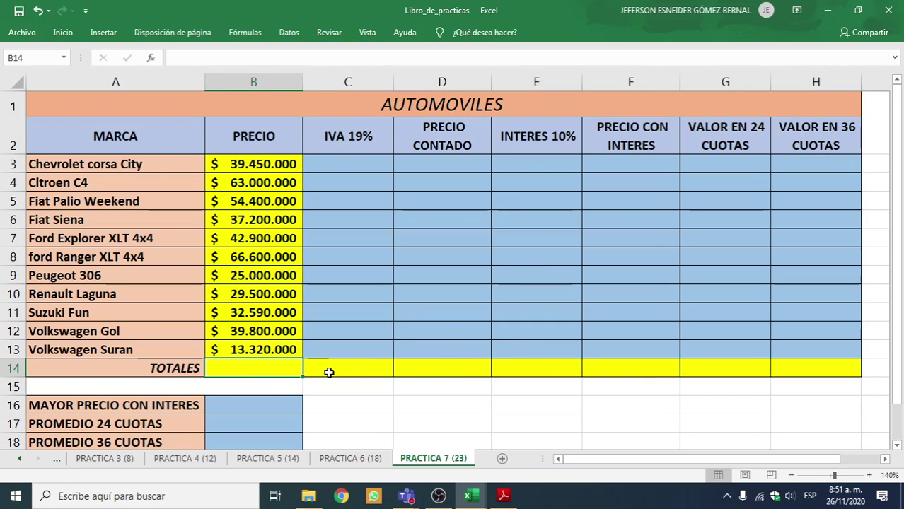
left_click(331, 370)
left_click(435, 369)
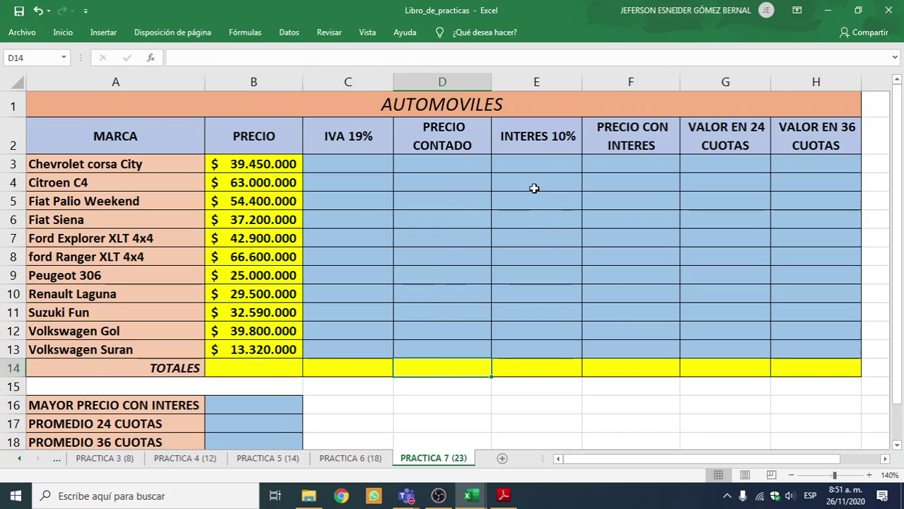
left_click_drag(319, 368, 813, 368)
left_click(251, 401)
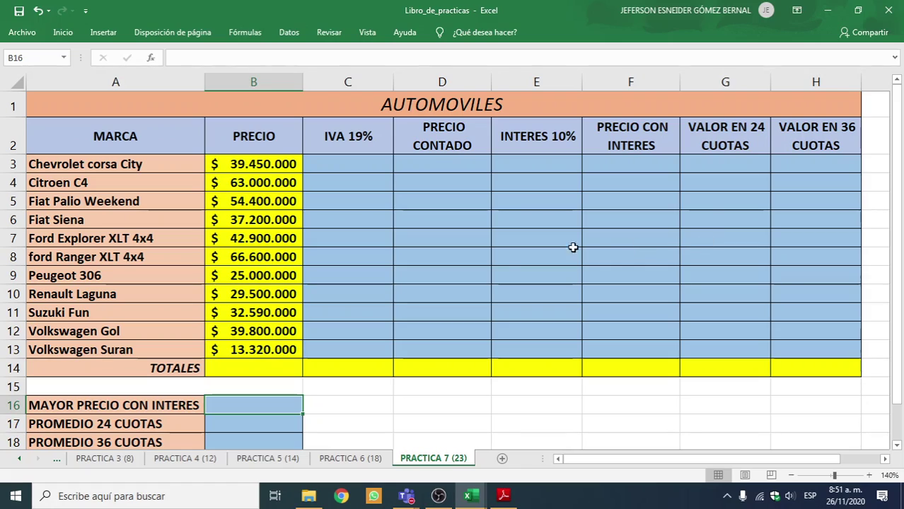
left_click(249, 419)
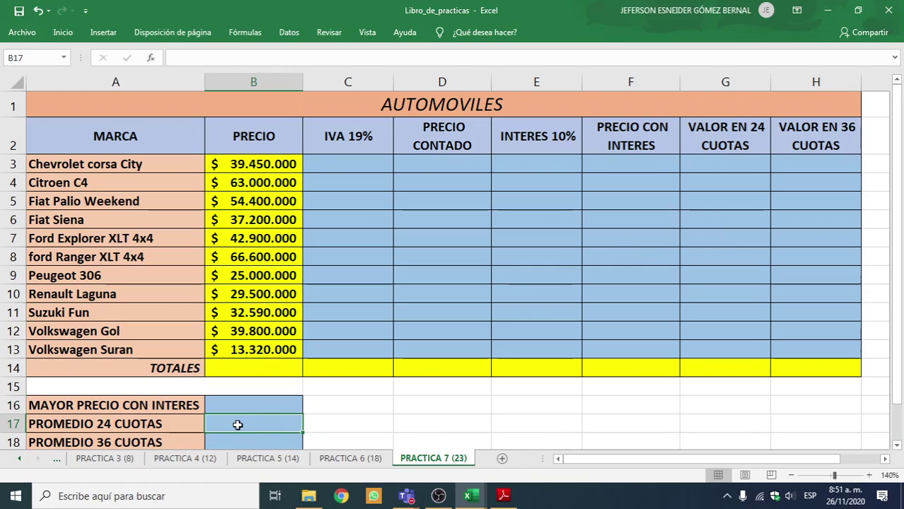
left_click(709, 168)
left_click_drag(713, 192, 716, 353)
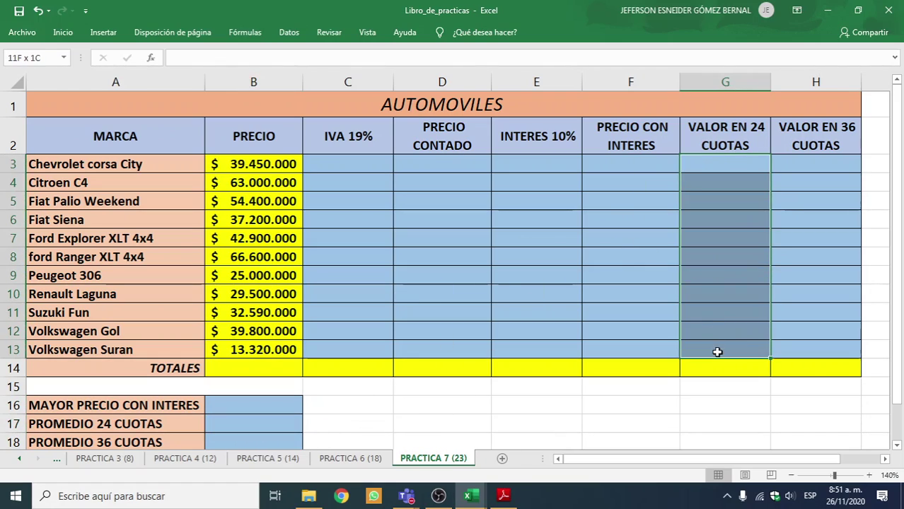
left_click_drag(818, 164, 818, 347)
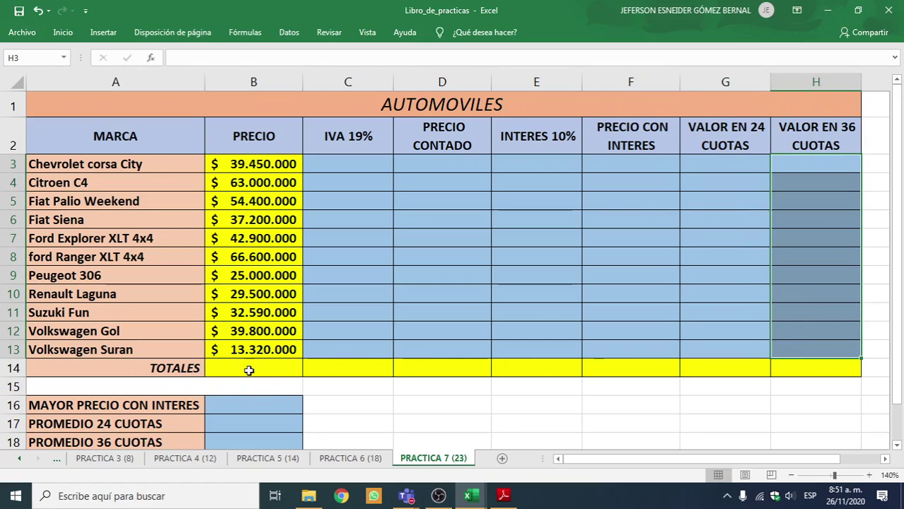
Calculate the IVA for the Chevrolet corsa City in C3 with the formula =B3*19% and select that cell again
left_click(359, 167)
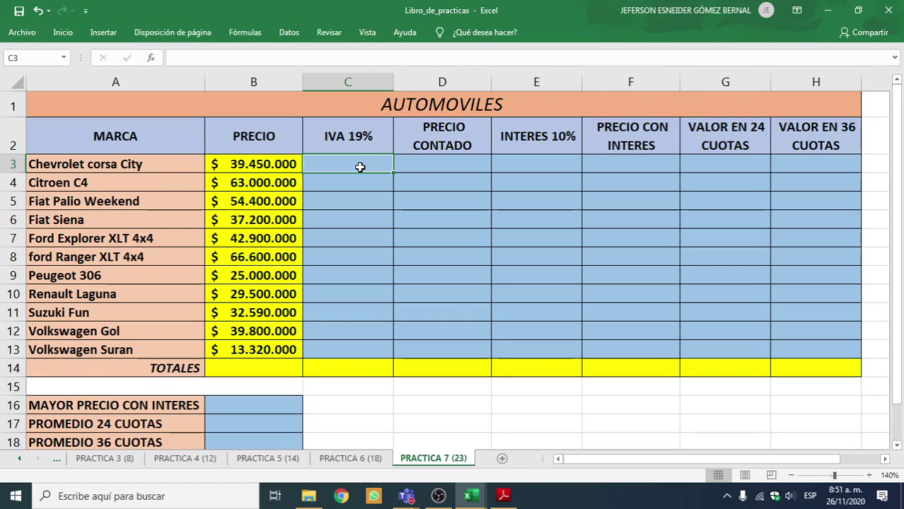
type("=")
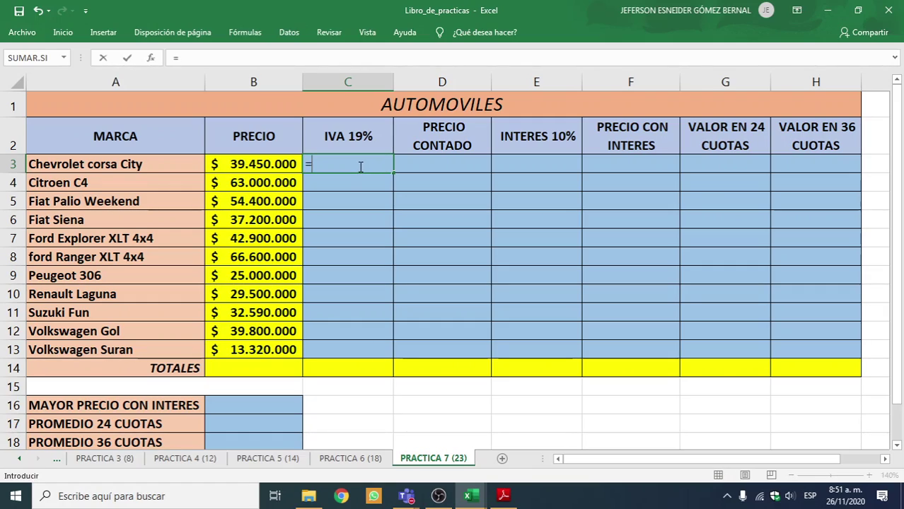
type("B")
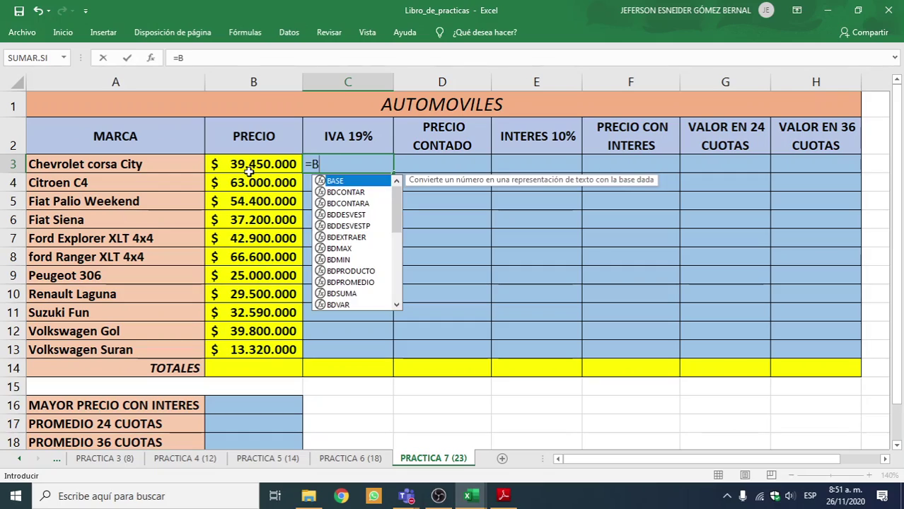
type("3")
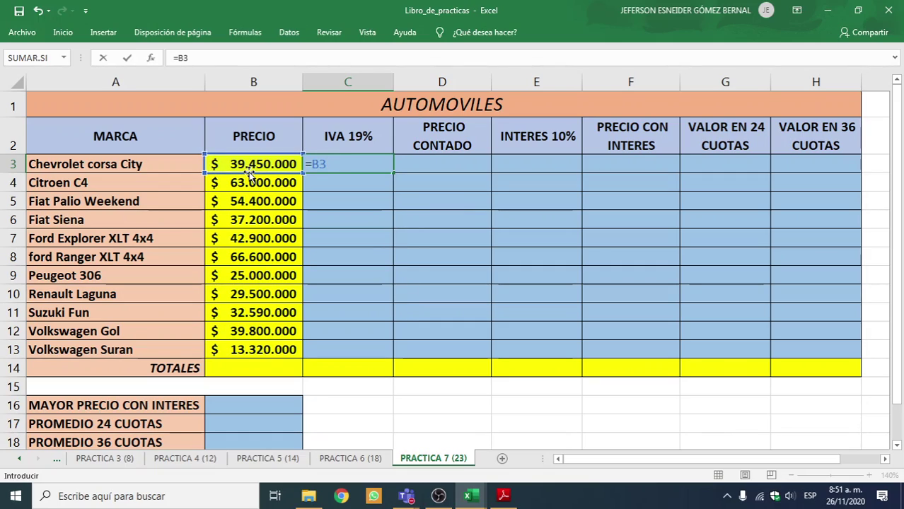
type("*")
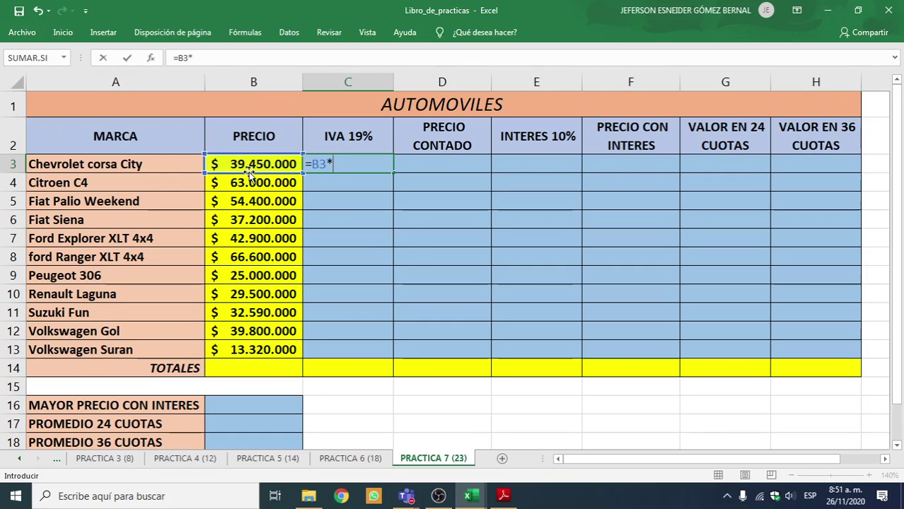
type("19%")
key("Return")
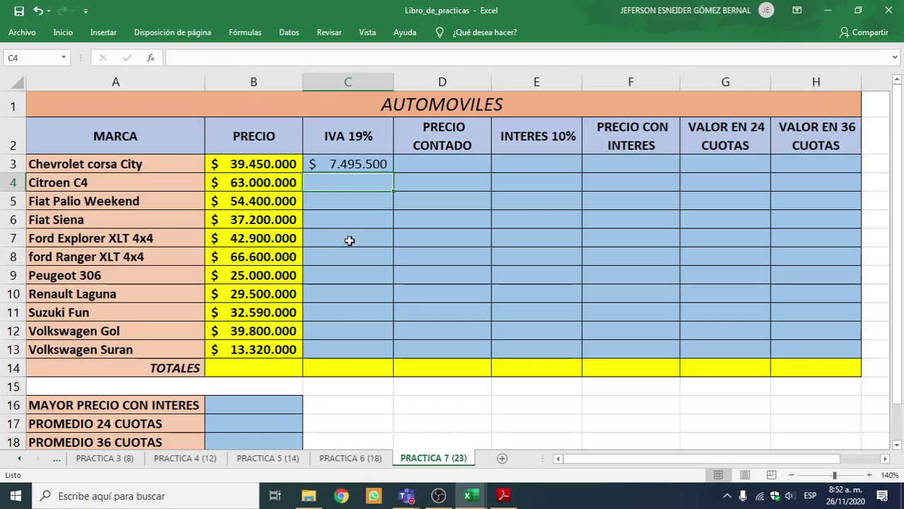
left_click(372, 163)
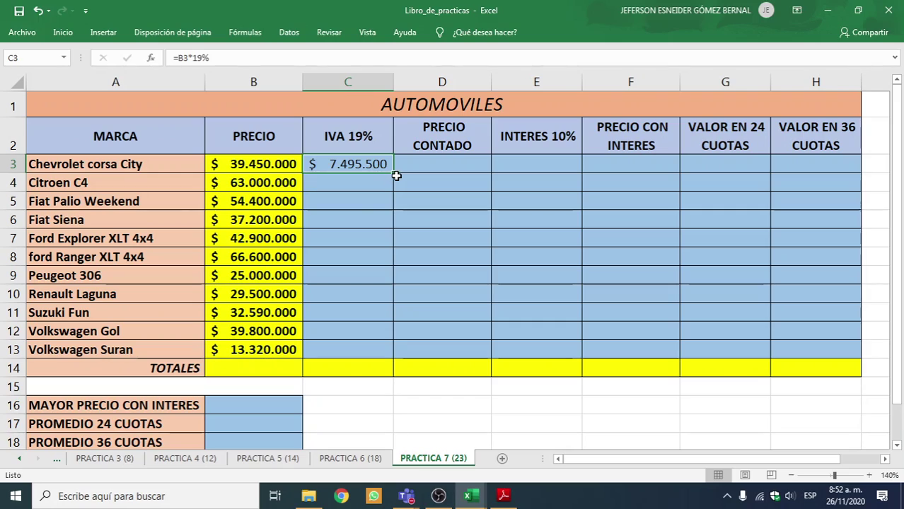
Copy the IVA formula from C3 down through C13 and start a formula in the PRECIO CONTADO cell D3
left_click_drag(392, 172, 368, 353)
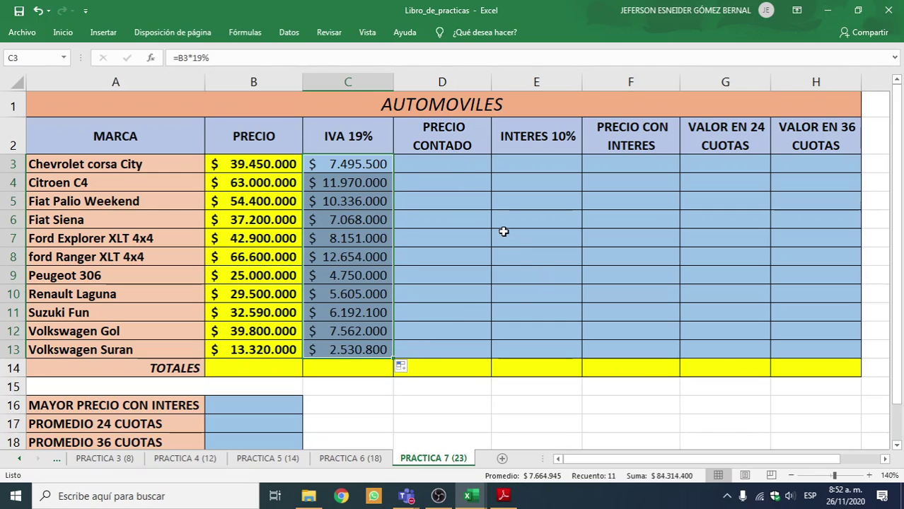
left_click(450, 160)
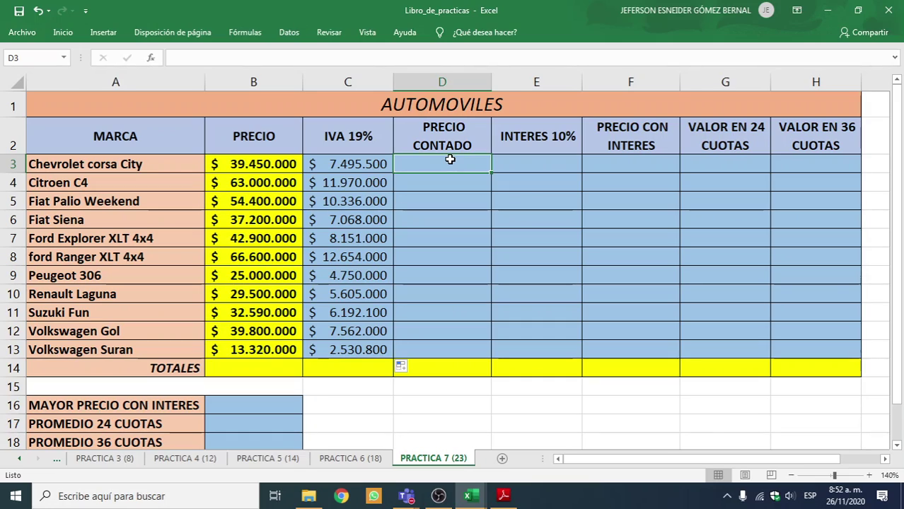
type("=")
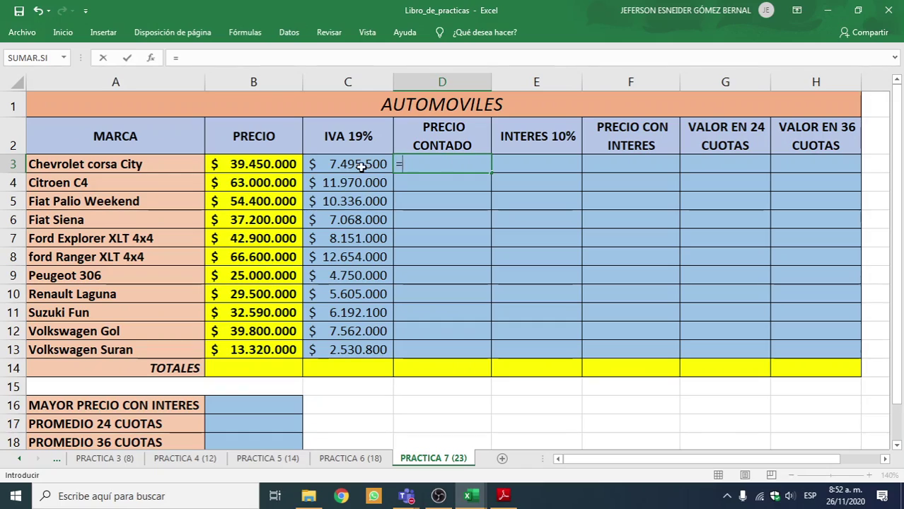
left_click(336, 164)
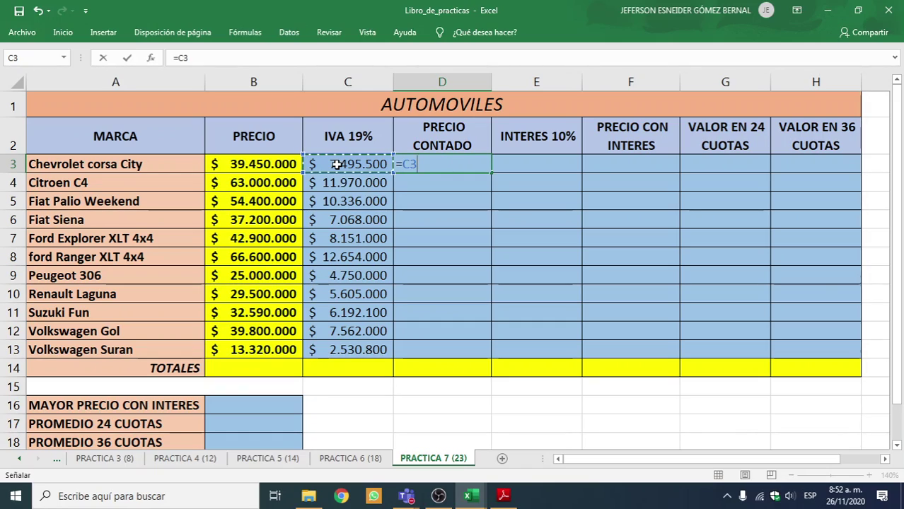
type("+")
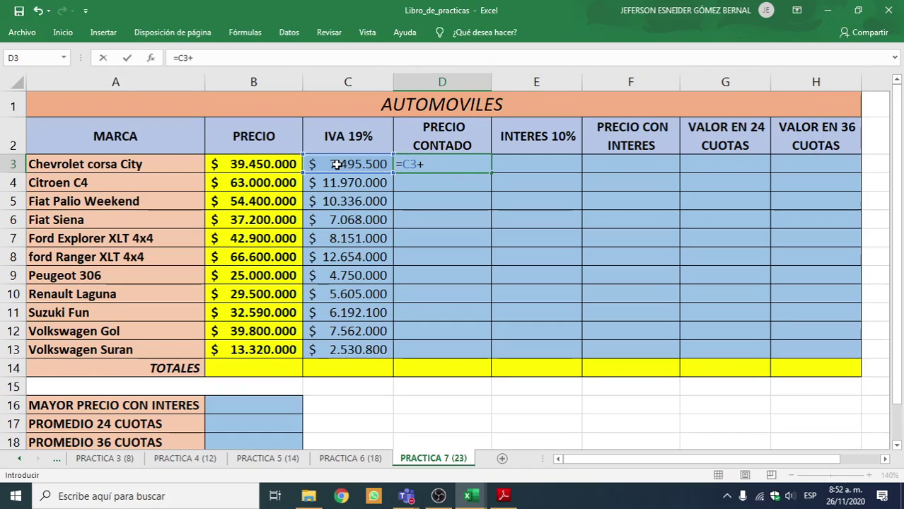
type("C3")
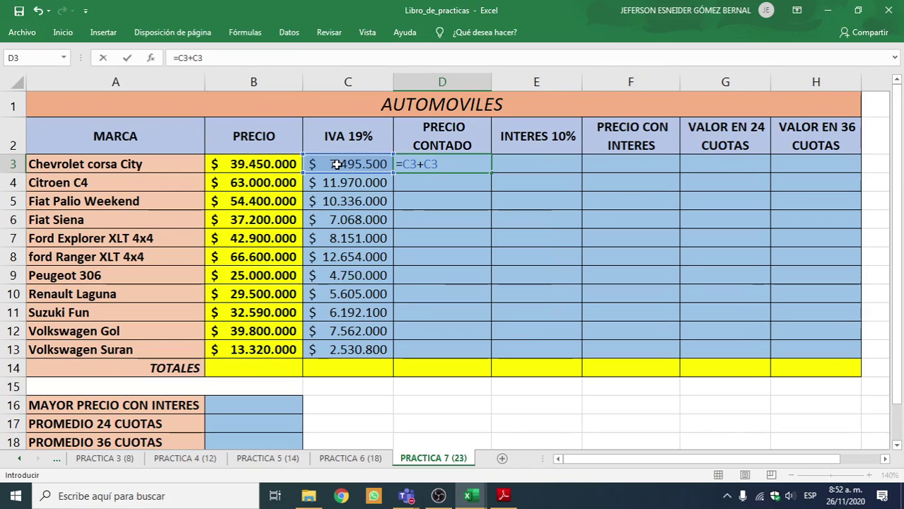
key("BackSpace")
key("BackSpace")
key("BackSpace")
key("BackSpace")
Complete the PRECIO CONTADO formula in D3 as =B3+C3 and fill it down through D13
type("B3")
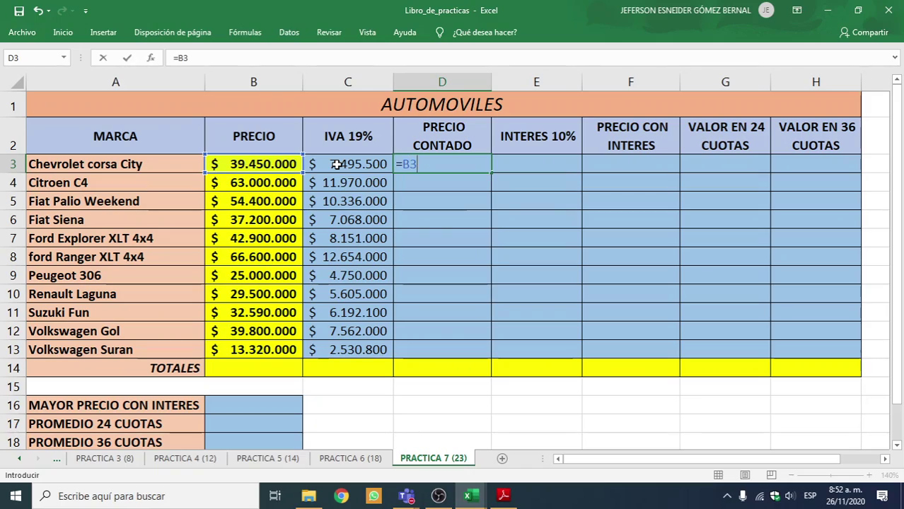
type("+C3")
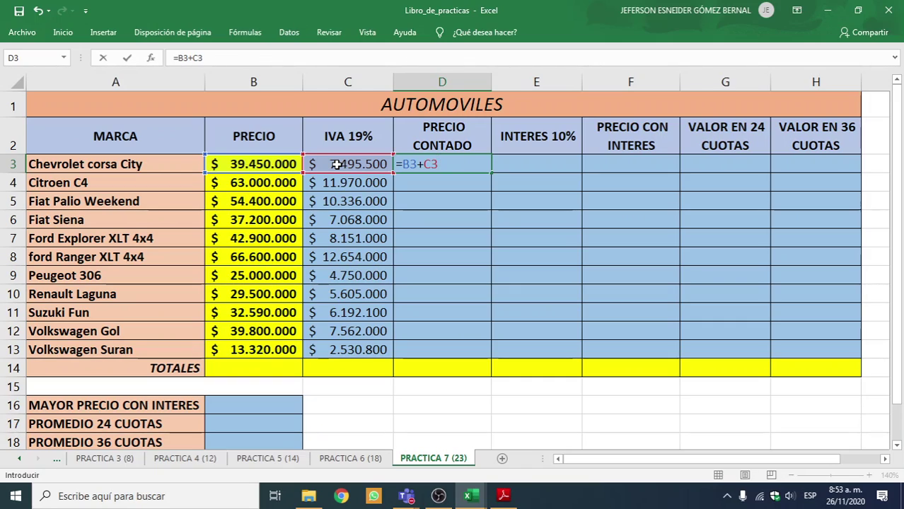
key("ctrl+Return")
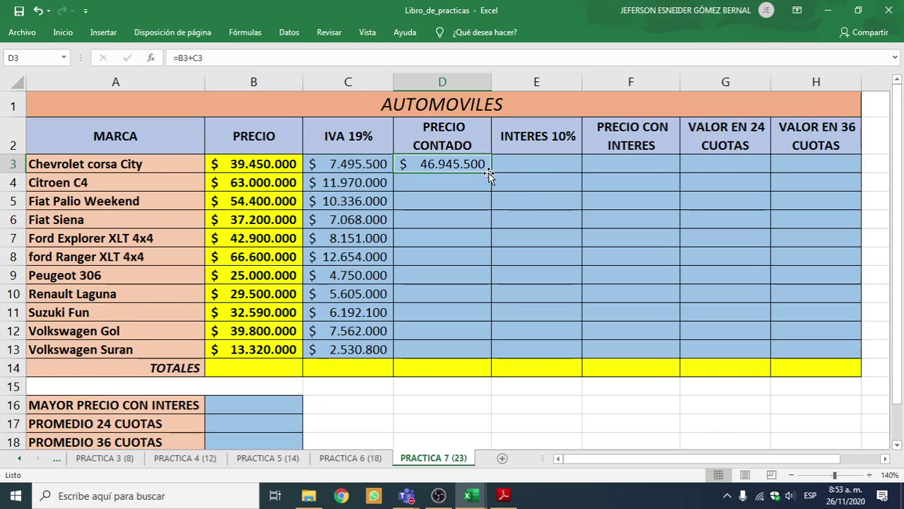
left_click_drag(492, 173, 477, 351)
left_click(453, 169)
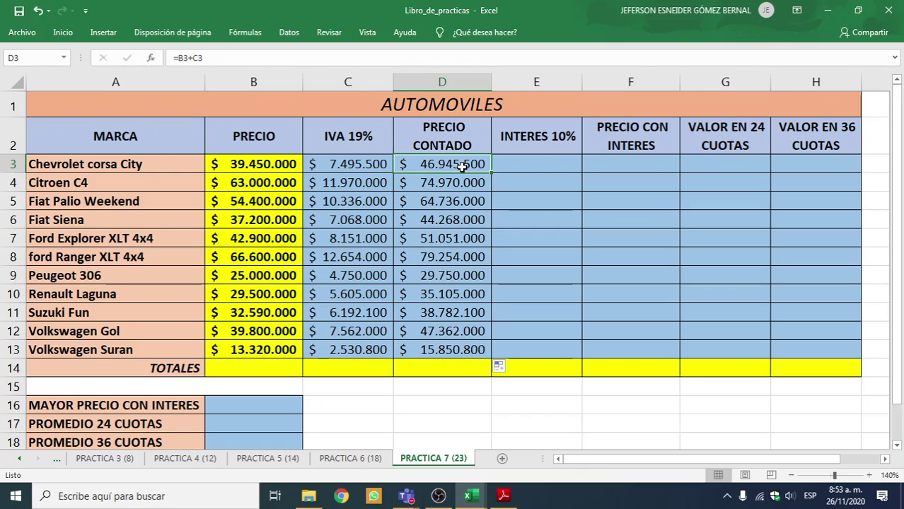
left_click(255, 164)
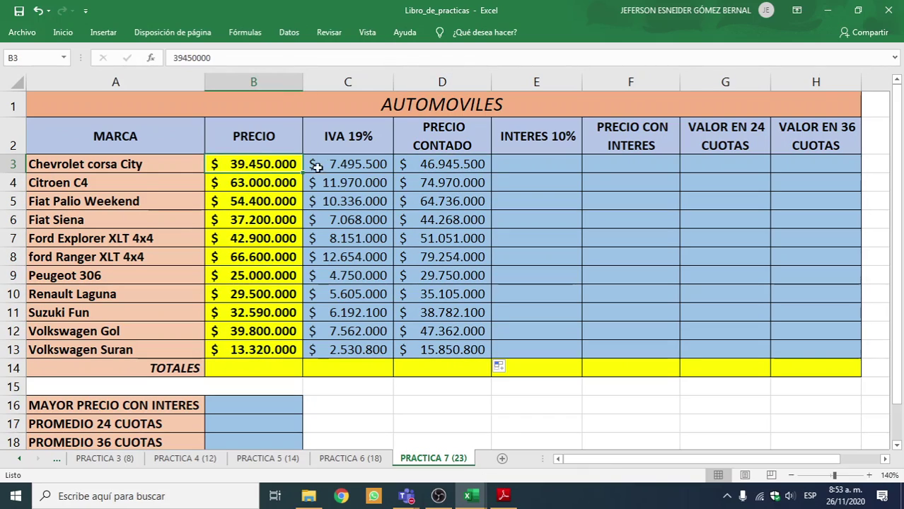
left_click(340, 168)
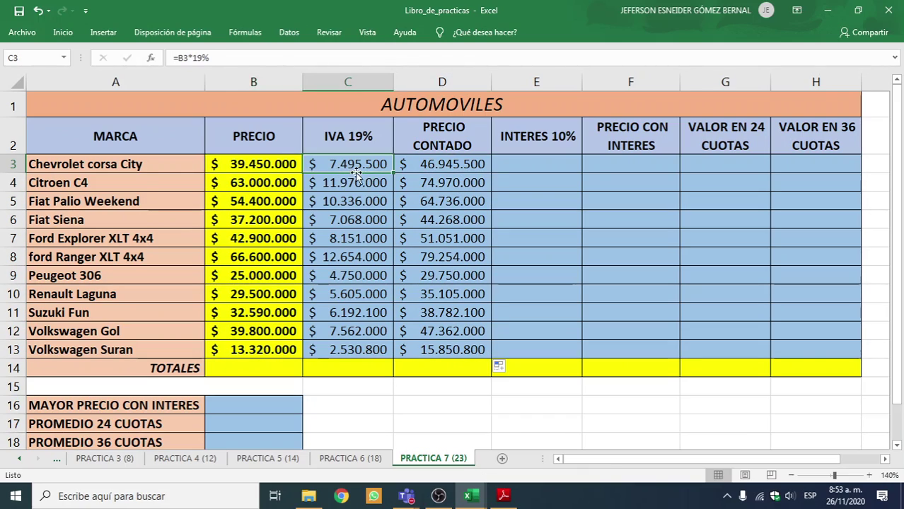
left_click(453, 164)
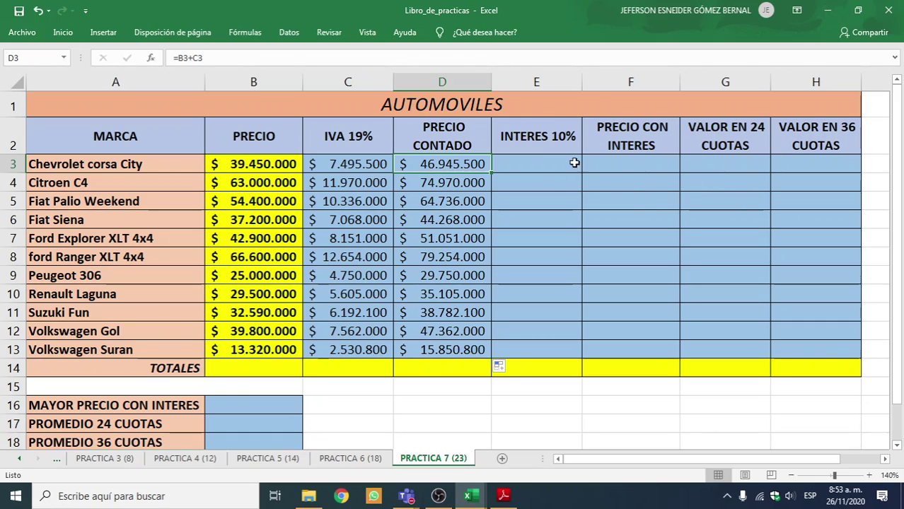
Calculate the INTERES 10% for the Chevrolet corsa City in E3 with the formula =D3*10%
left_click(543, 164)
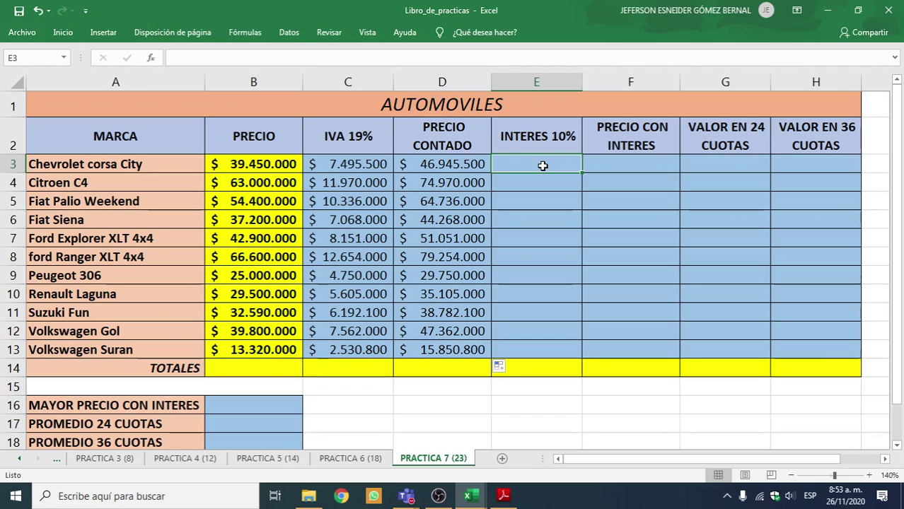
type(")")
key("BackSpace")
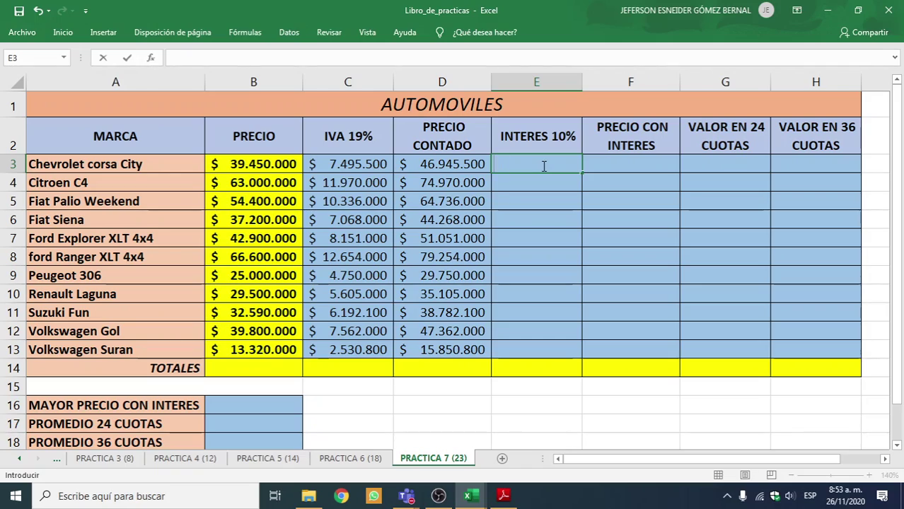
type("=")
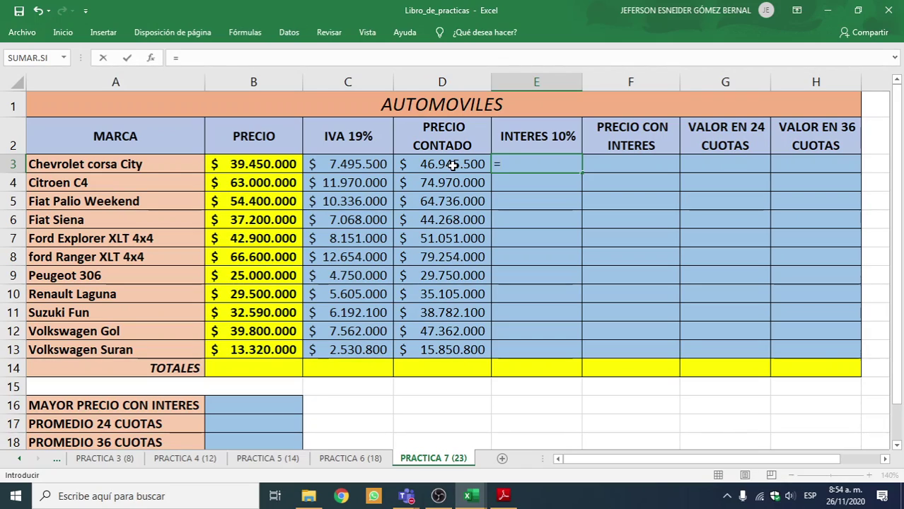
left_click(453, 164)
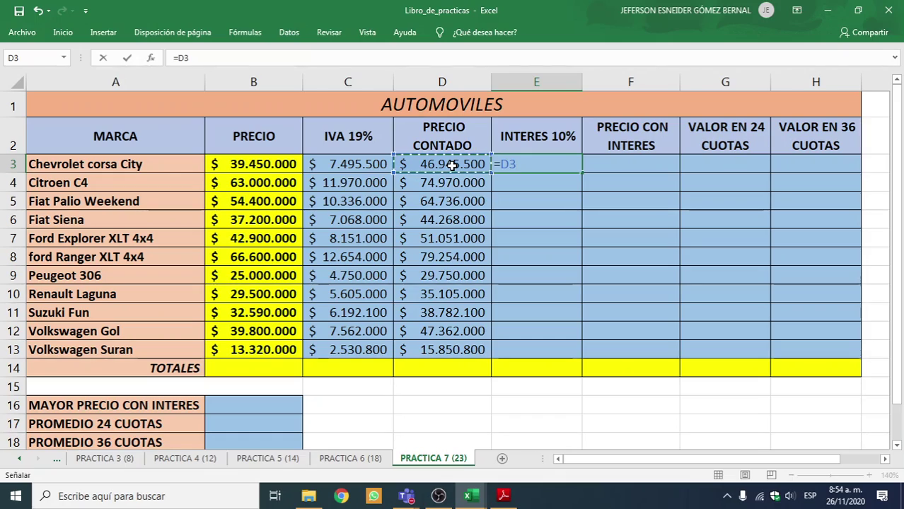
type("*")
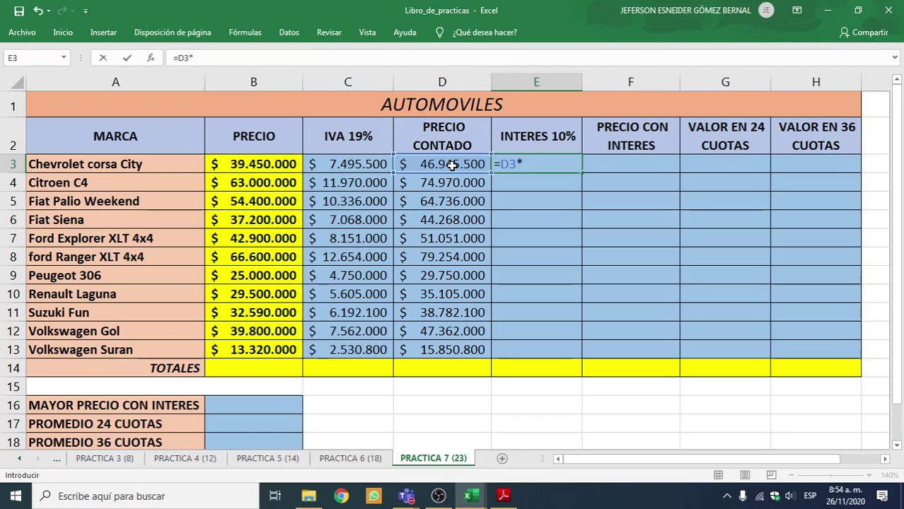
type("10")
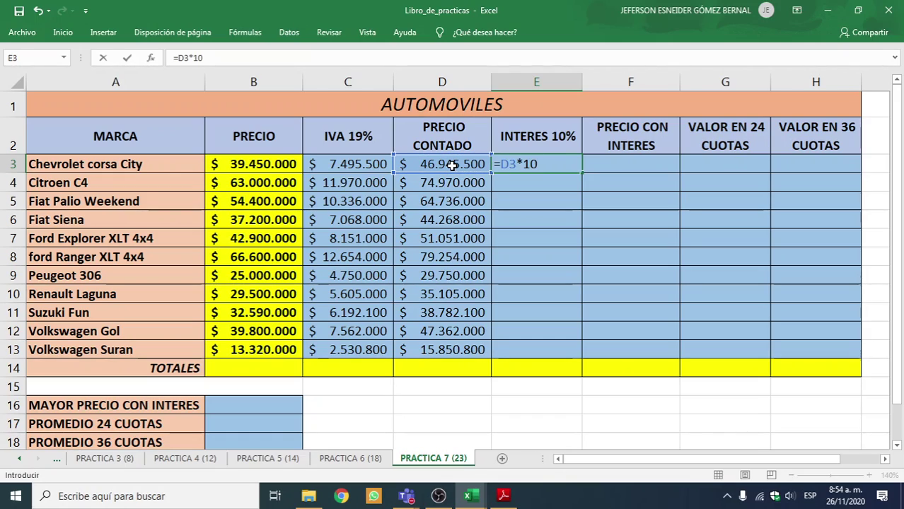
type("%")
key("Return")
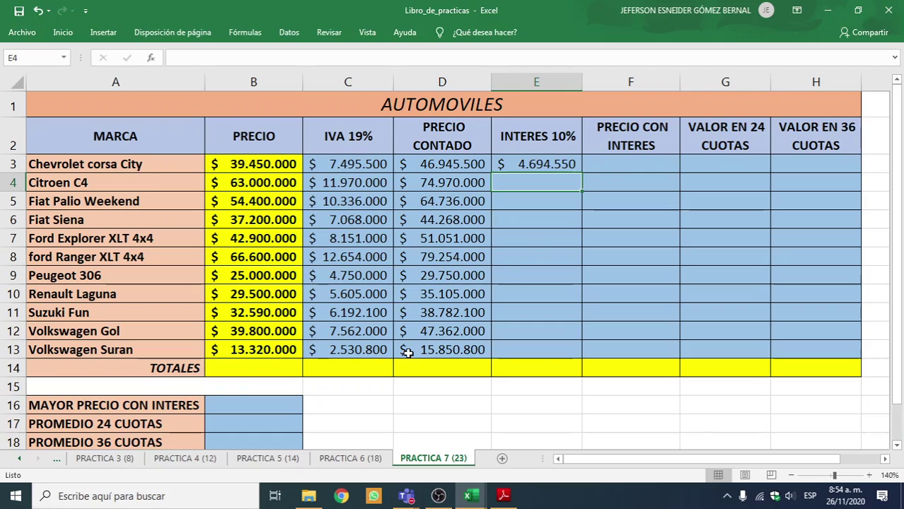
Fill the INTERES 10% formula from E3 down through E13 for the remaining cars
left_click(535, 168)
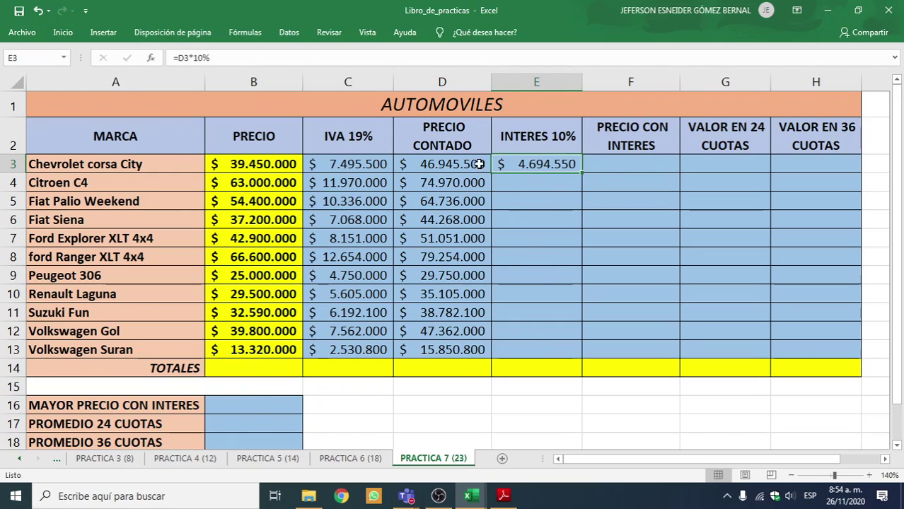
left_click(547, 141)
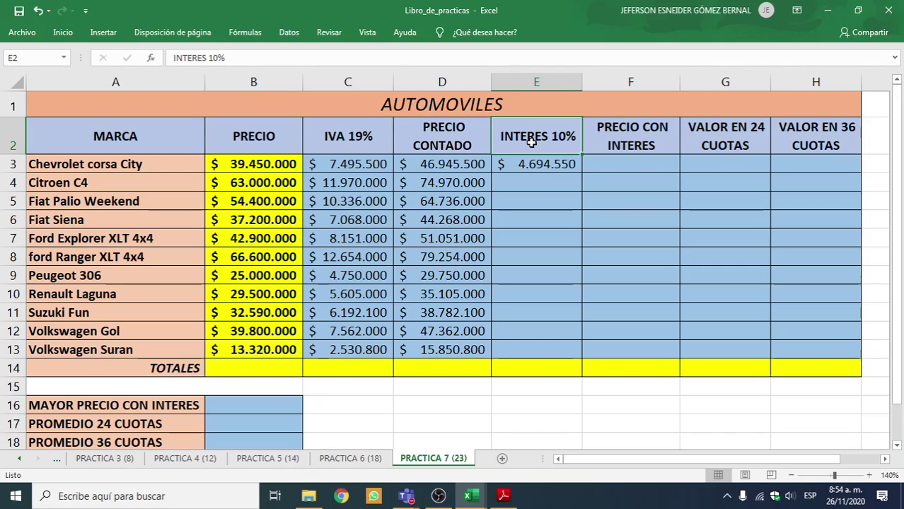
left_click(528, 165)
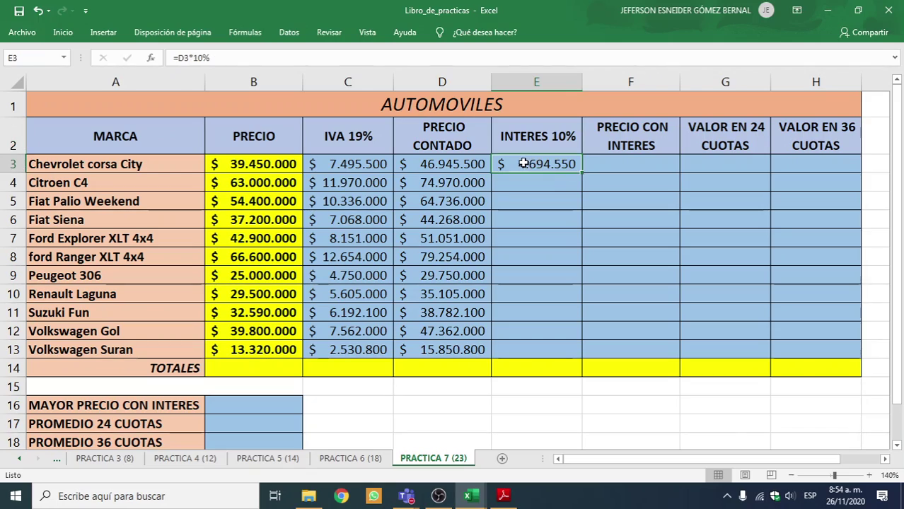
left_click_drag(583, 173, 563, 358)
left_click(636, 302)
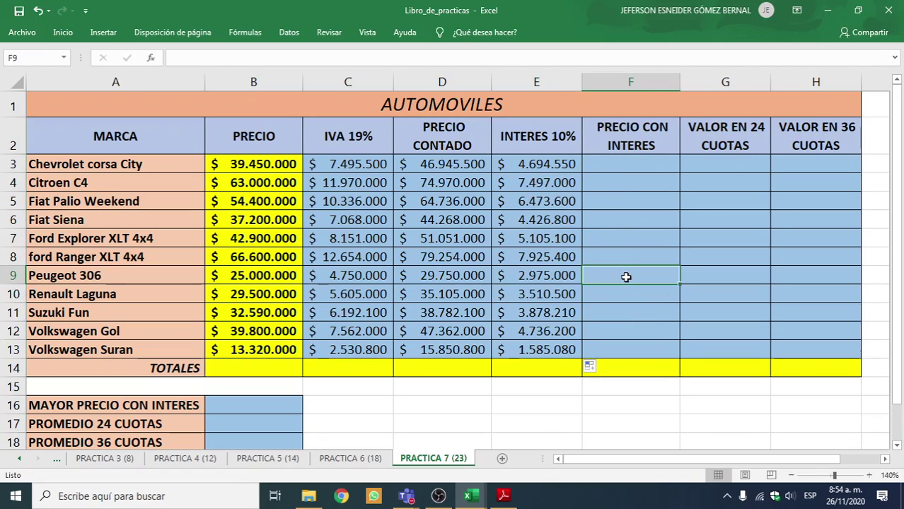
Calculate the PRECIO CON INTERES for the Chevrolet corsa City in F3 with the formula =D3+E3
left_click(470, 169)
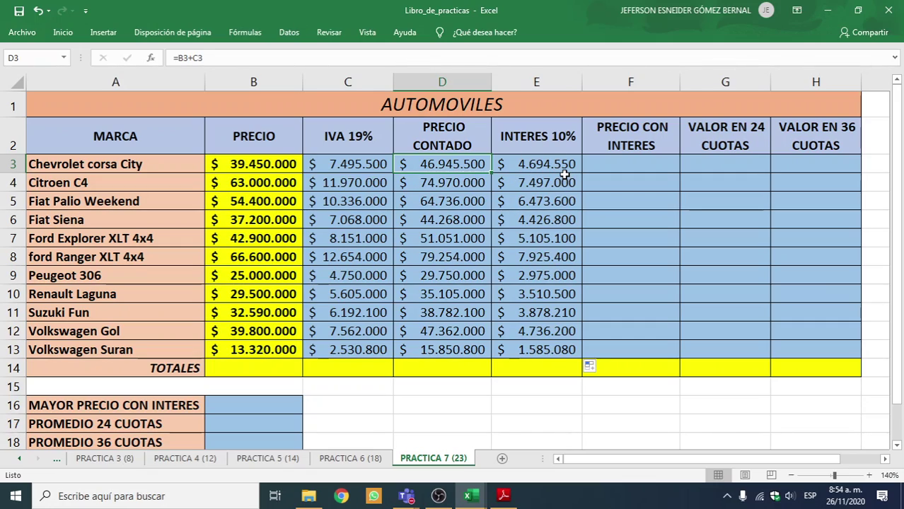
left_click(539, 165)
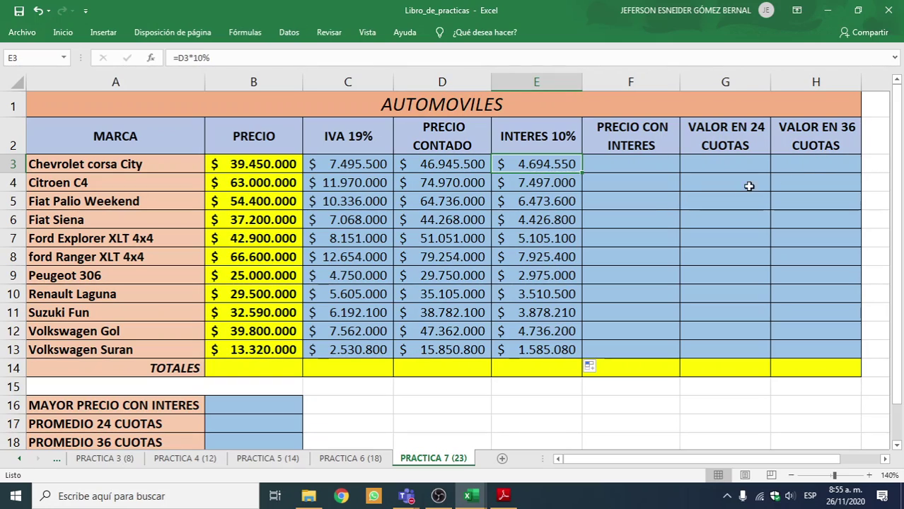
left_click(466, 163)
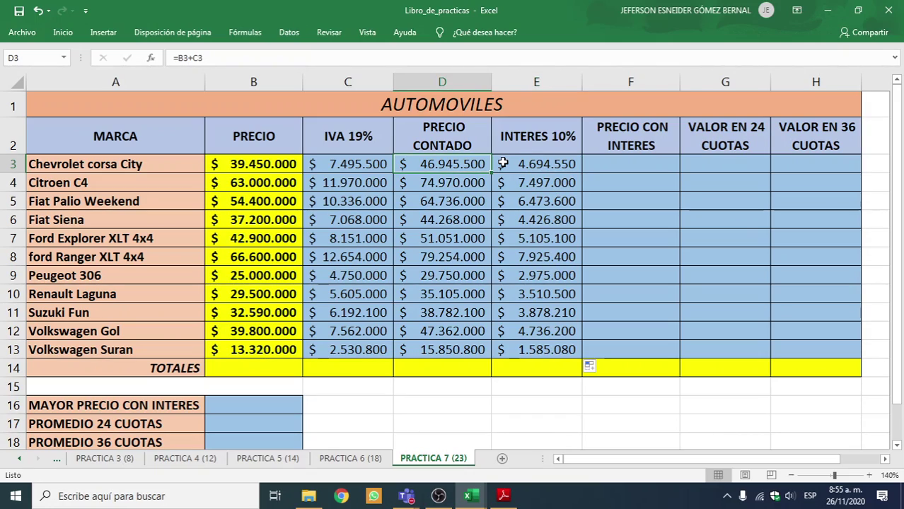
left_click(546, 166)
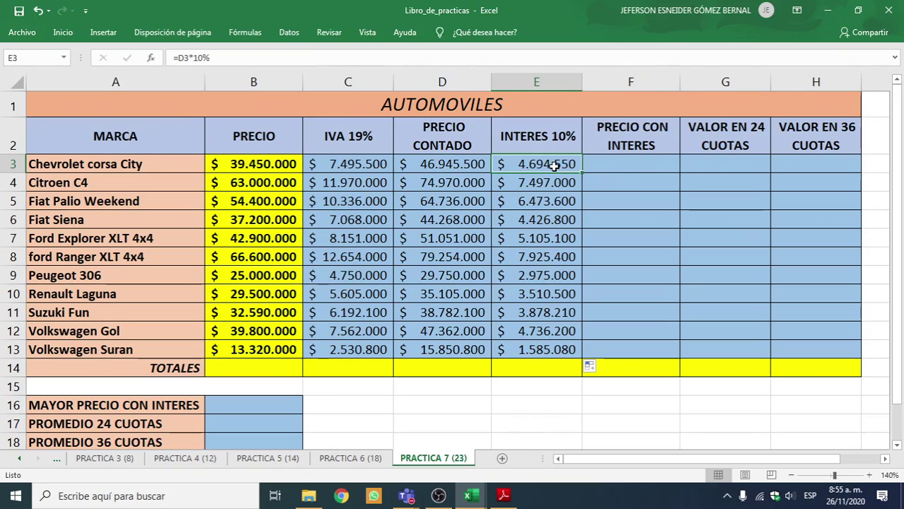
left_click(642, 165)
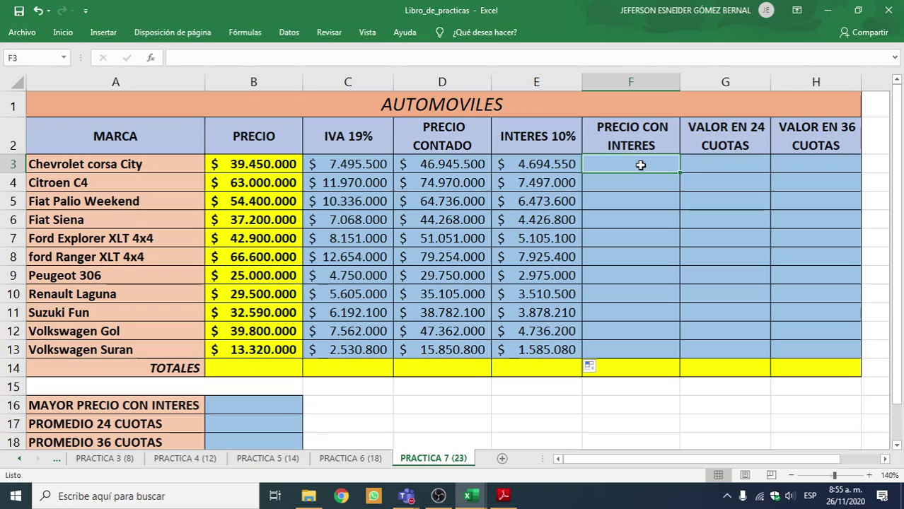
type("=")
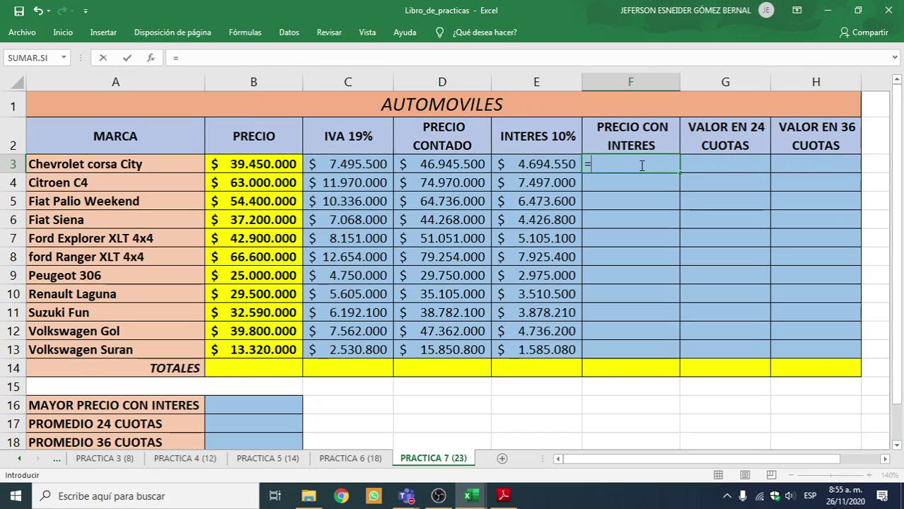
type("D")
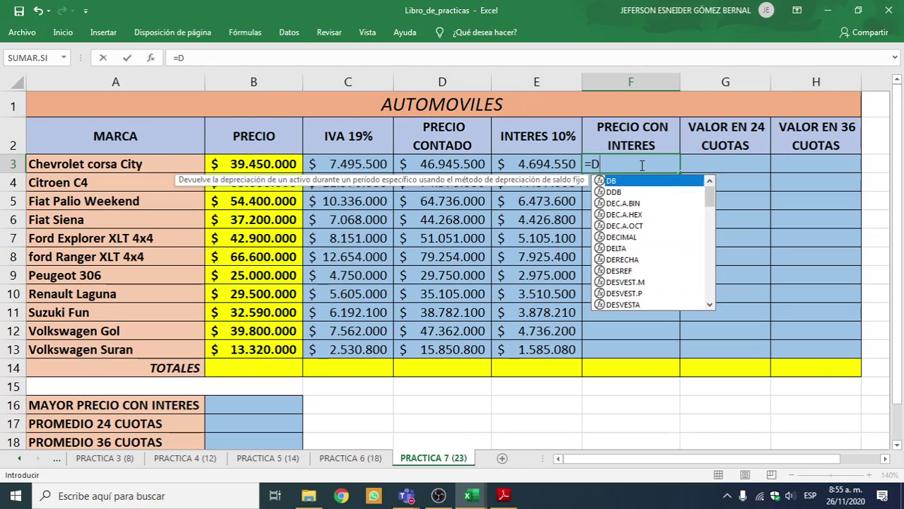
type("3+")
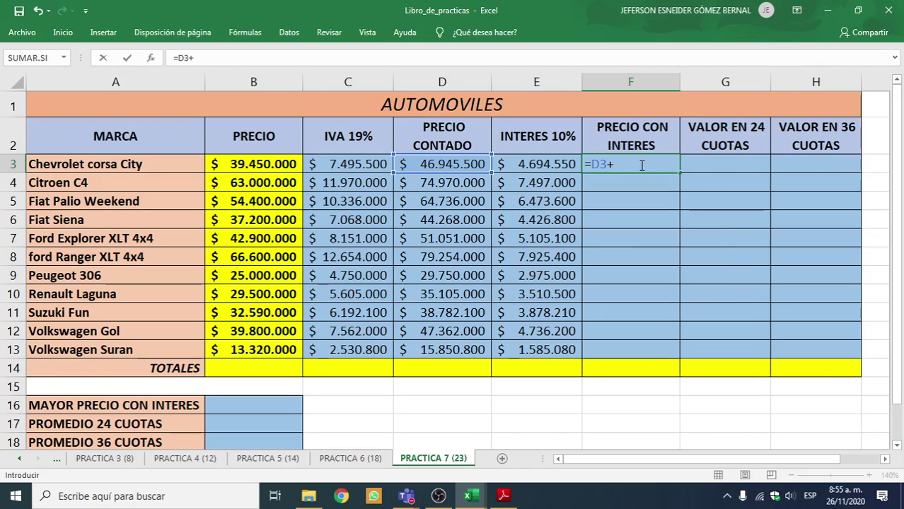
type("E")
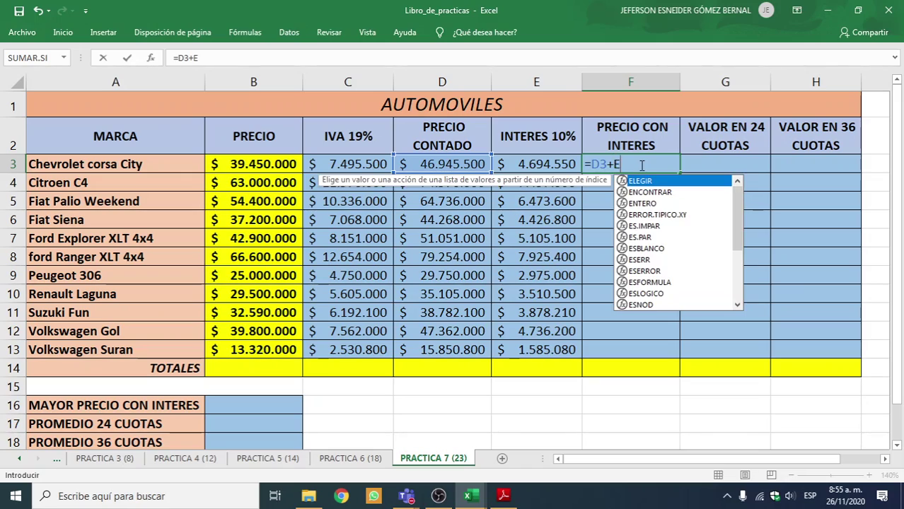
type("3")
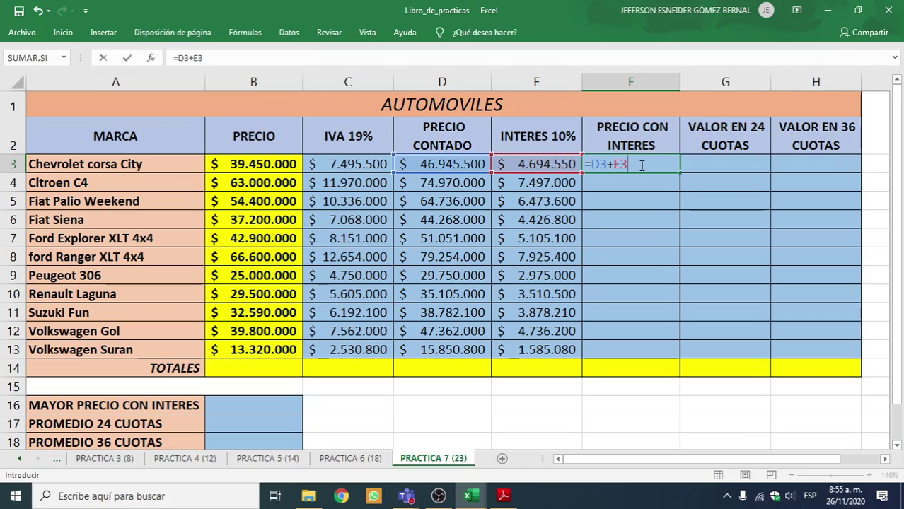
key("Return")
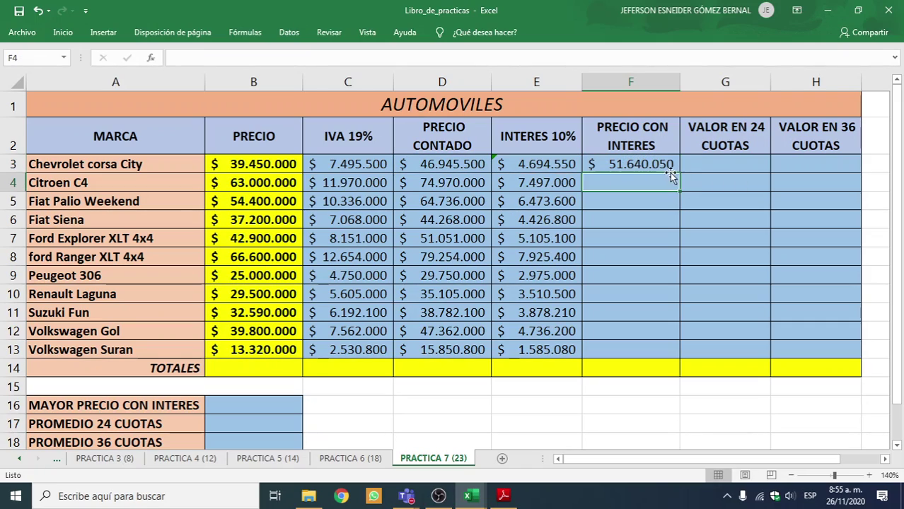
Fill the PRECIO CON INTERES formula from F3 down through F13 for the remaining cars
left_click(658, 162)
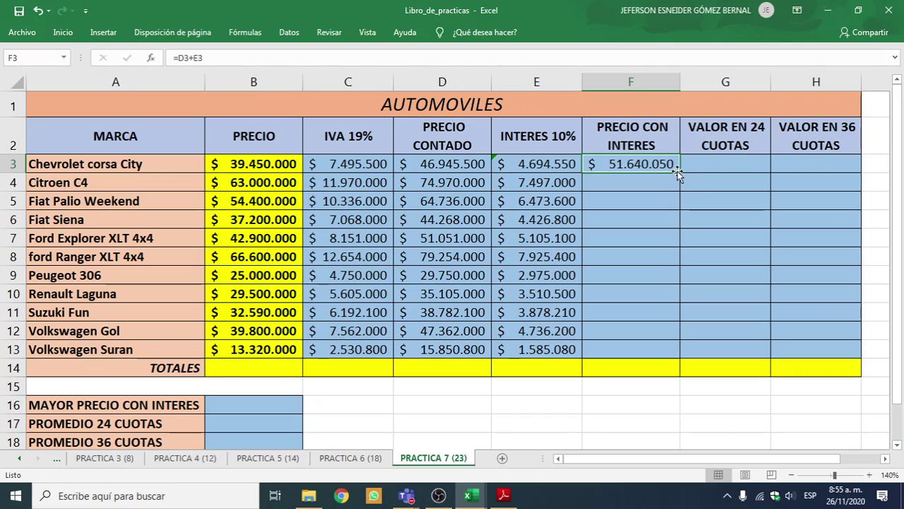
left_click_drag(676, 171, 670, 349)
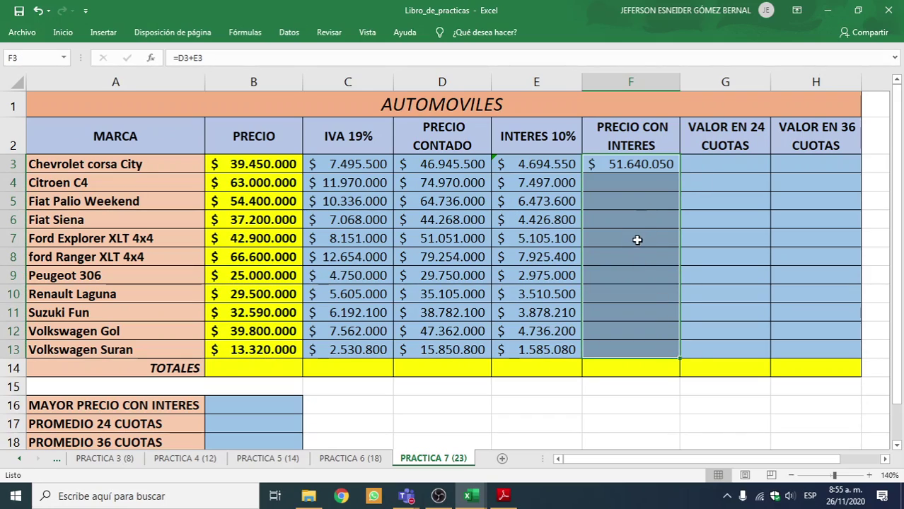
left_click_drag(651, 190, 654, 142)
left_click(658, 164)
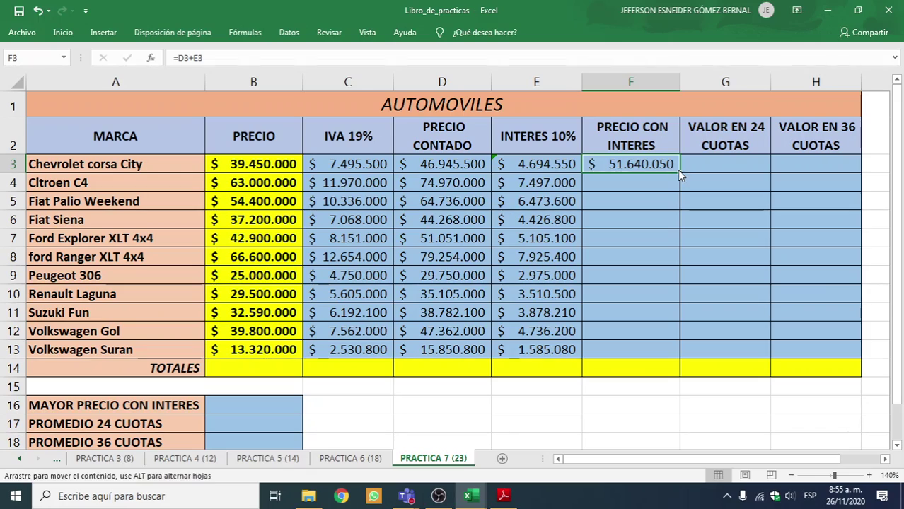
left_click_drag(679, 173, 667, 353)
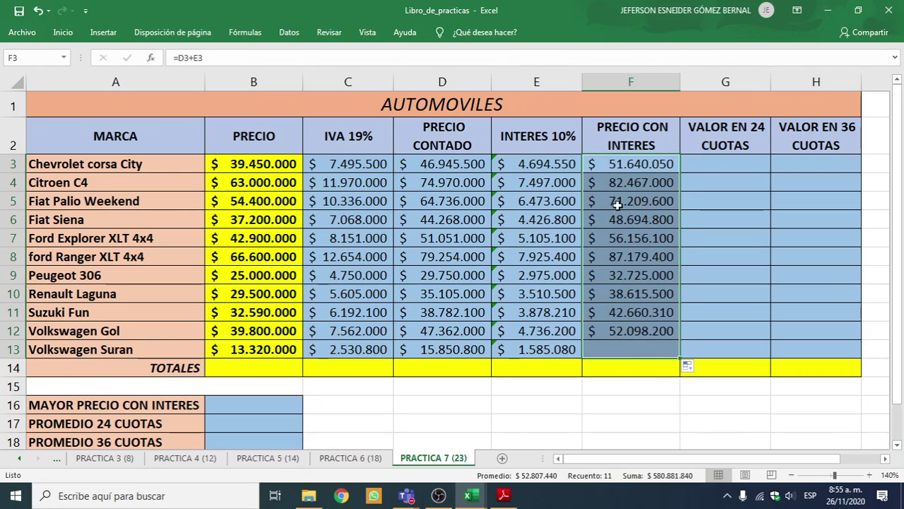
left_click(636, 178)
left_click(644, 164)
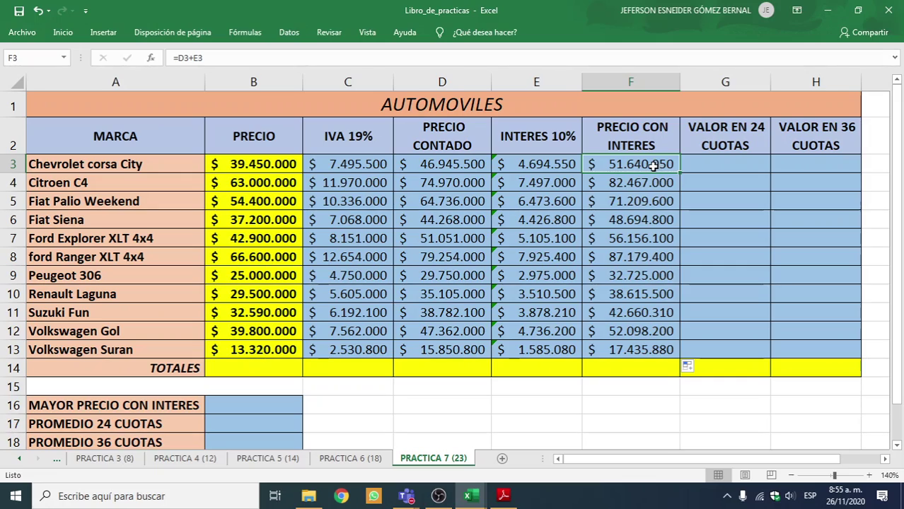
Compare the PRECIO CONTADO and PRECIO CON INTERES of the first two cars, and locate the price used for the 24 instalments
left_click(464, 161)
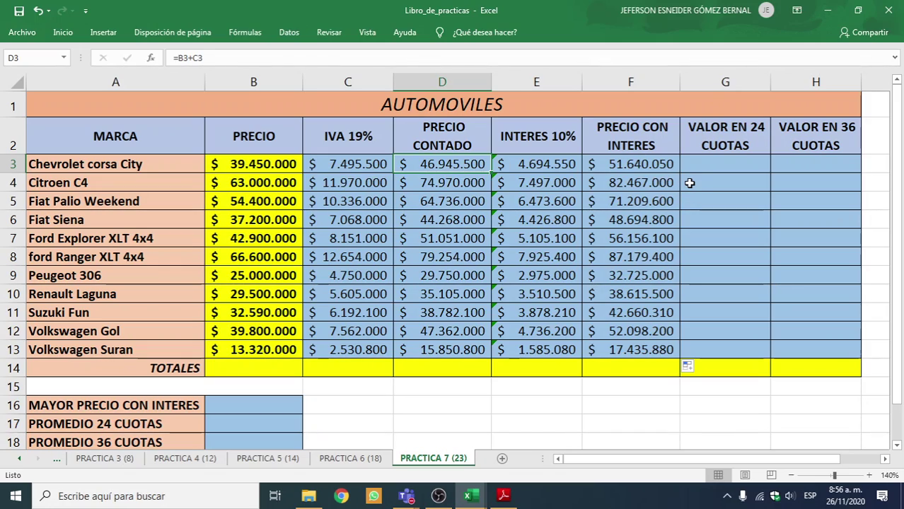
left_click(637, 163)
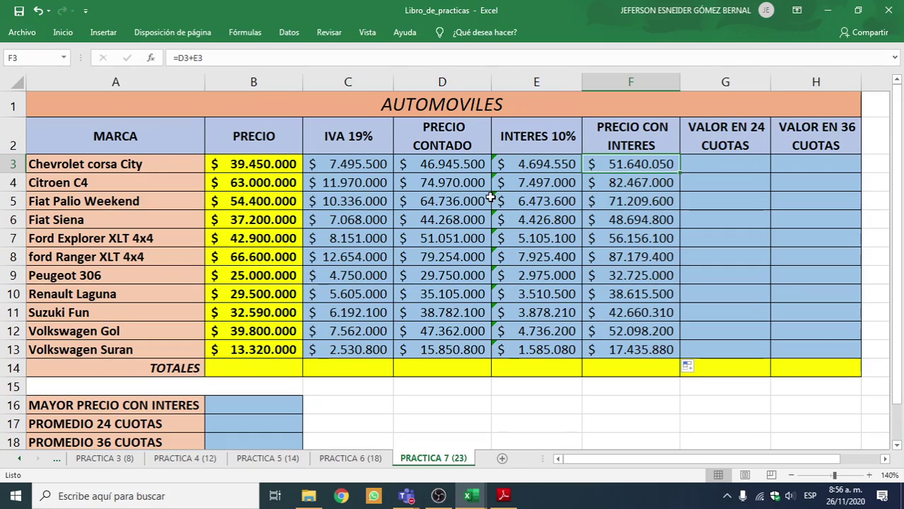
left_click(431, 185)
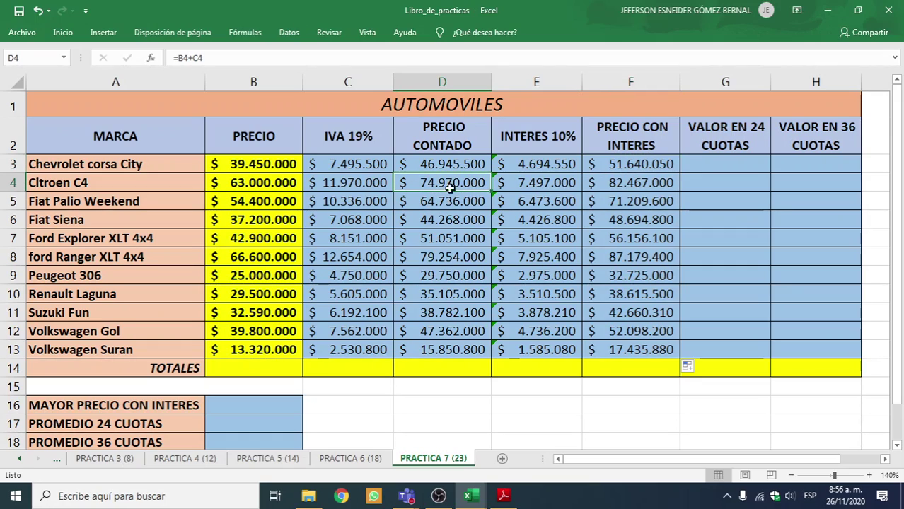
left_click(623, 187)
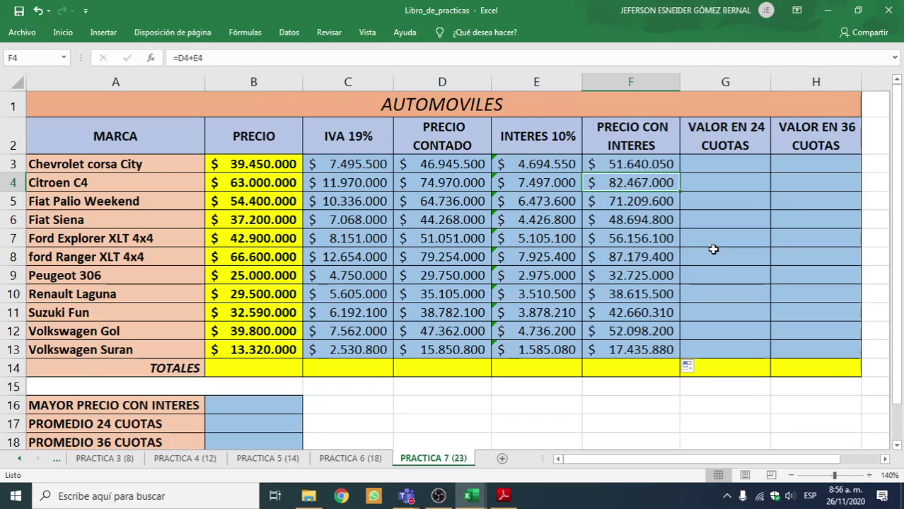
left_click(723, 161)
left_click(613, 163)
left_click(732, 160)
left_click(669, 167)
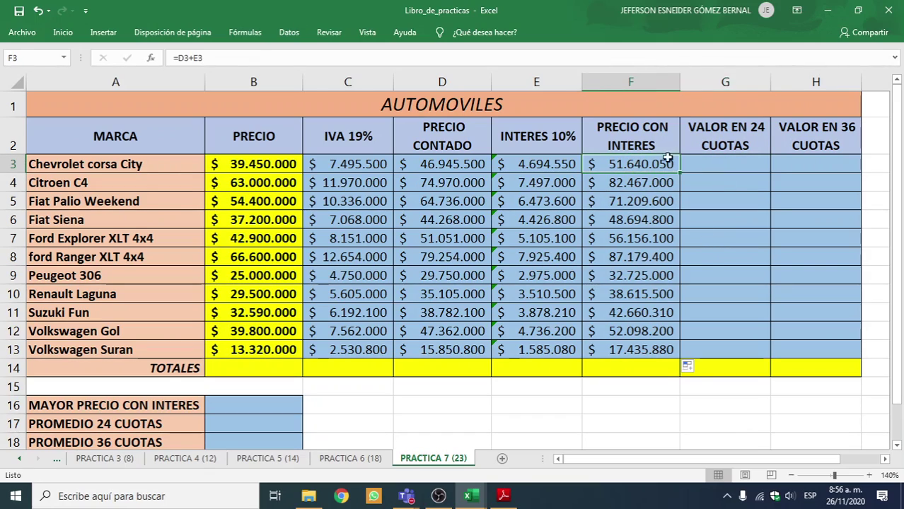
left_click(726, 150)
left_click(736, 163)
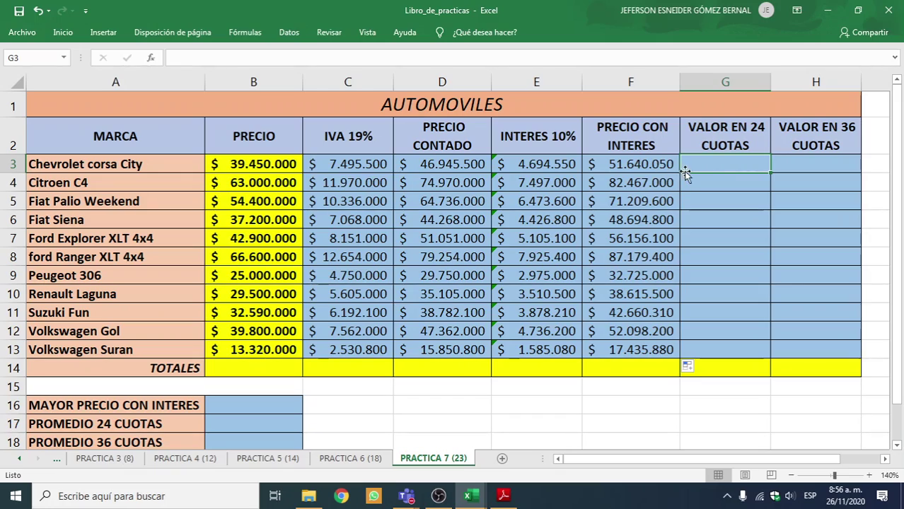
left_click(651, 172)
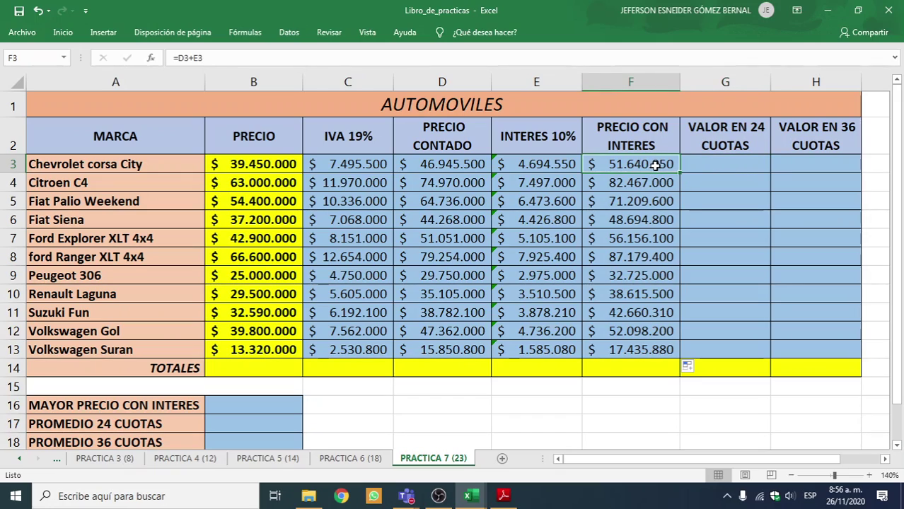
Calculate the VALOR EN 24 CUOTAS for the Chevrolet corsa City in G3 with the formula =F3/24
left_click(732, 166)
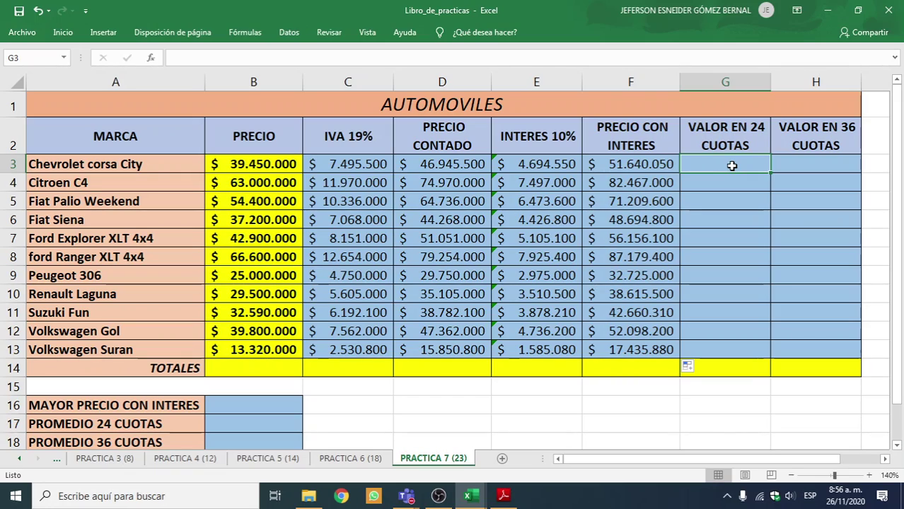
type("=")
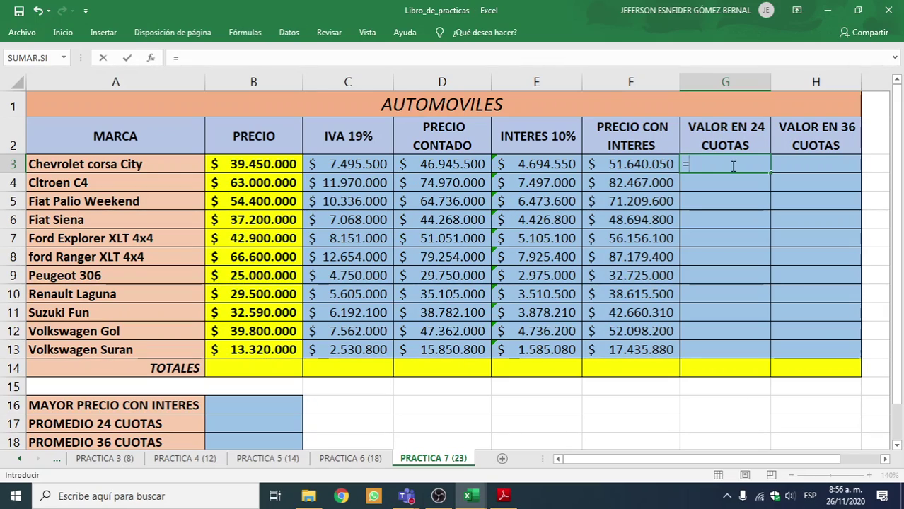
type("F3")
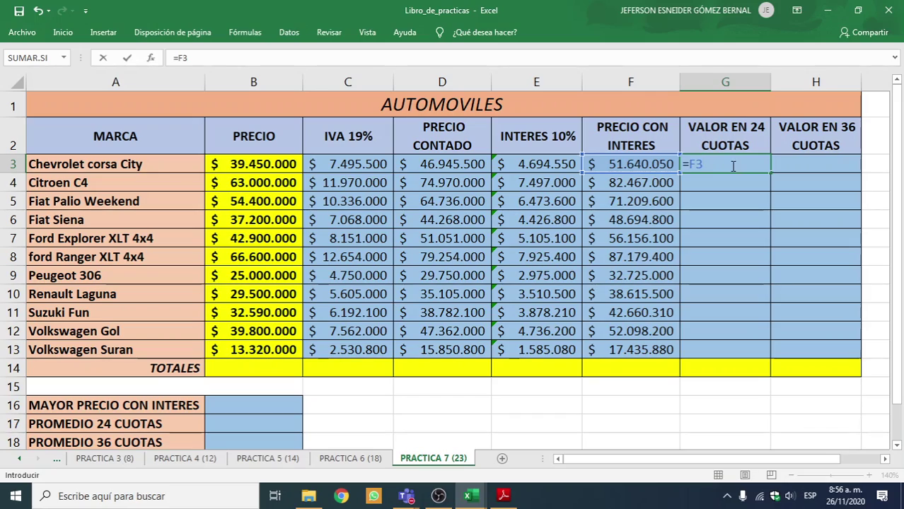
type("/24")
key("Return")
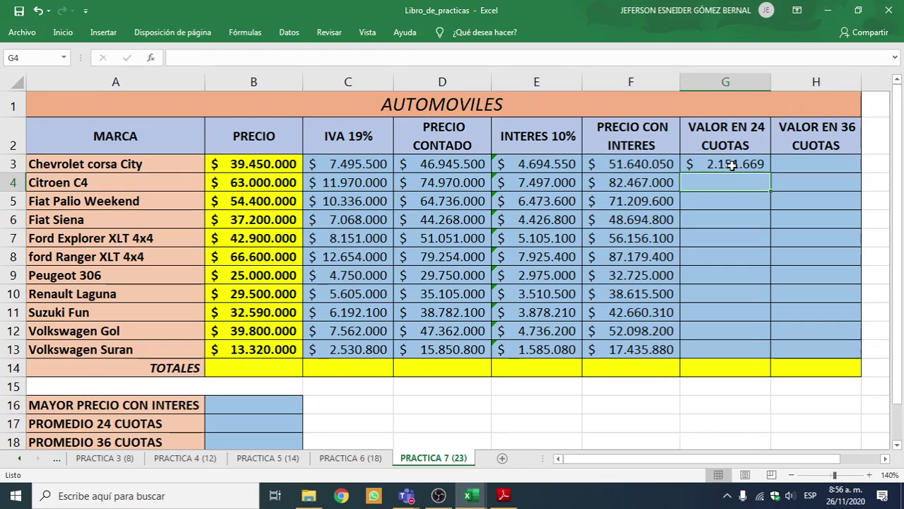
Fill the VALOR EN 24 CUOTAS formula from G3 down through G13 for the remaining cars
left_click(725, 167)
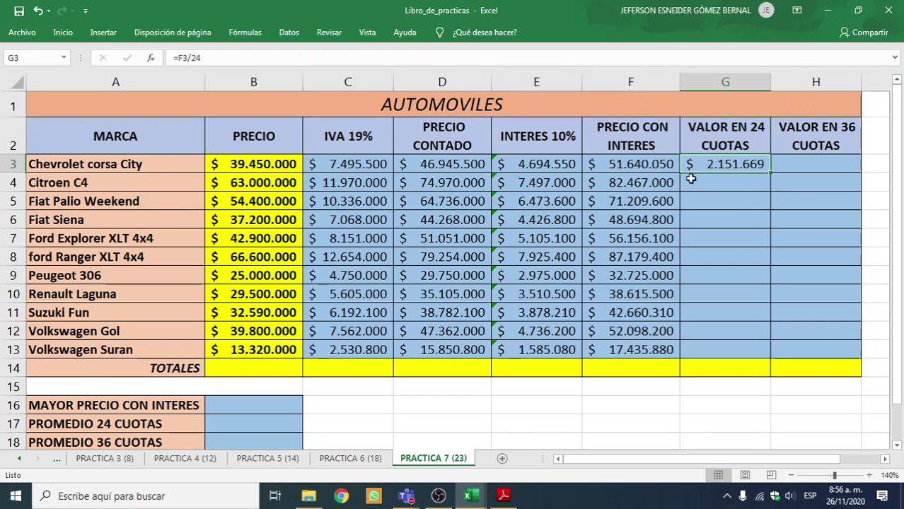
left_click(636, 162)
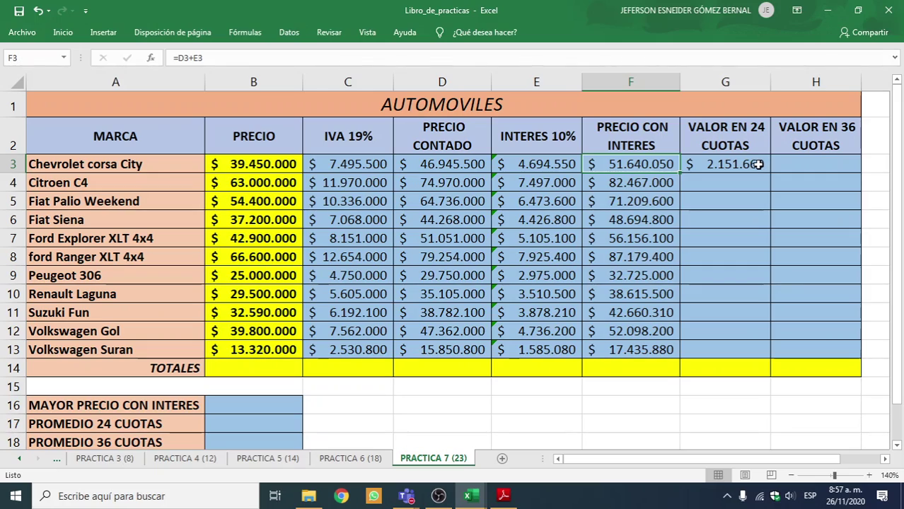
left_click(737, 164)
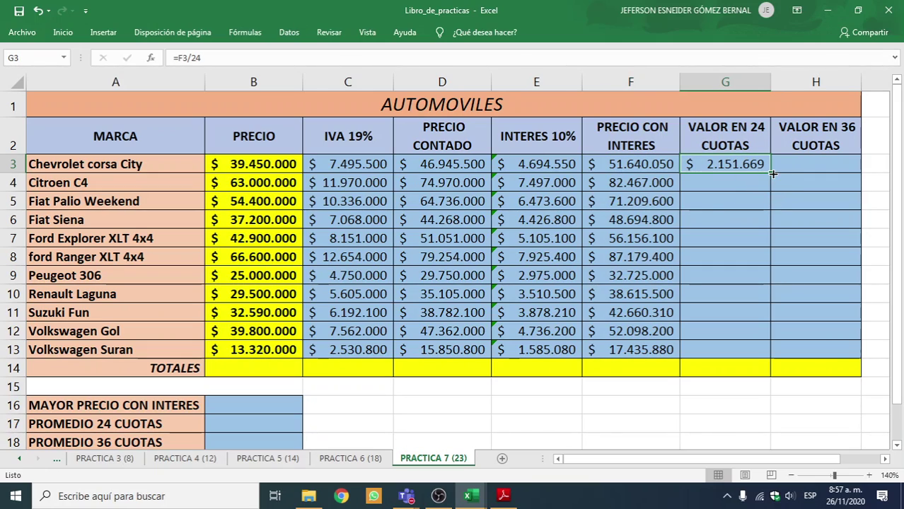
left_click_drag(769, 173, 754, 359)
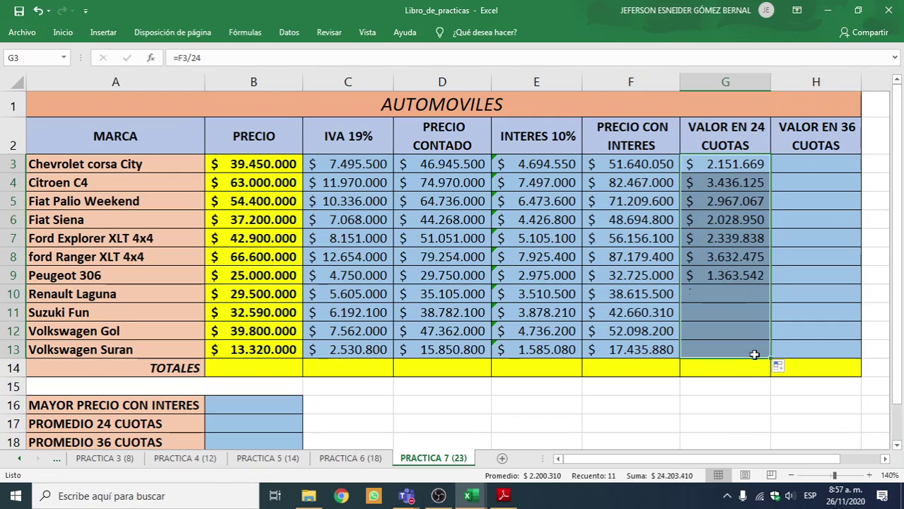
left_click(724, 200)
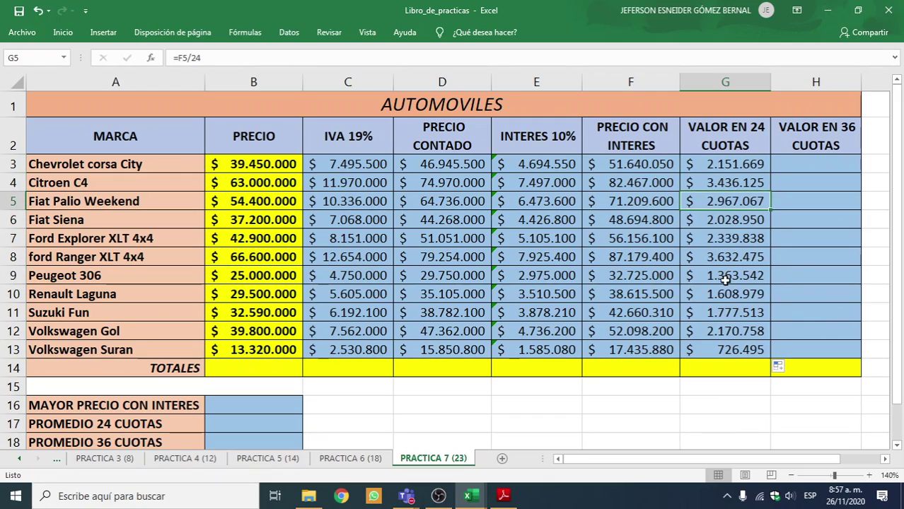
Calculate the VALOR EN 36 CUOTAS in H3 with the formula =F3/36 and fill it down through H13
left_click(812, 166)
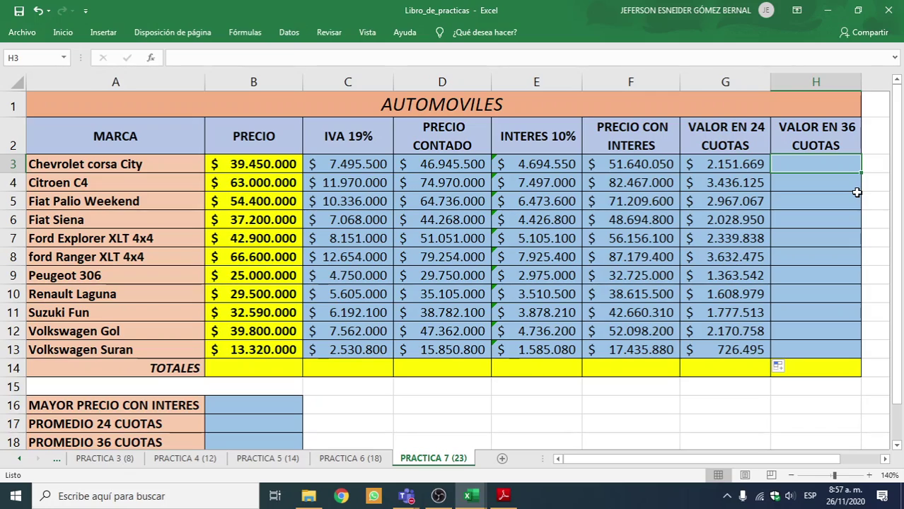
type("=")
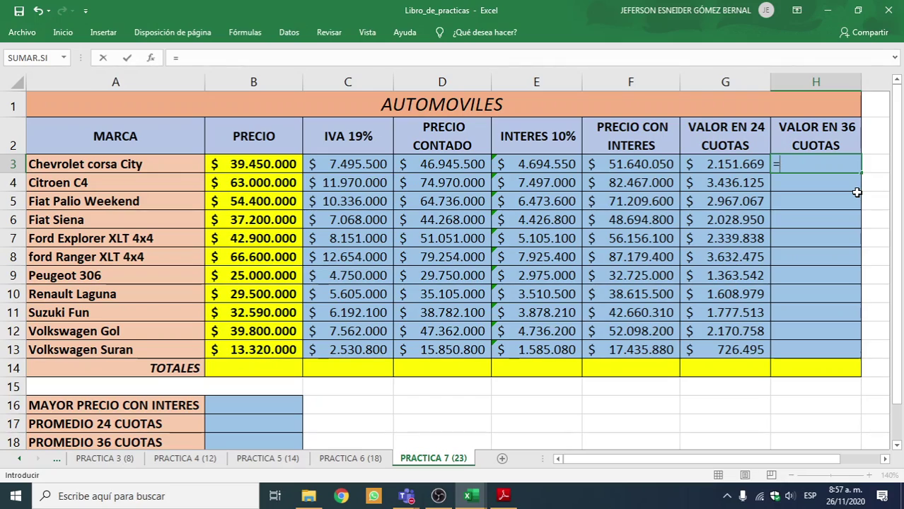
type("F3")
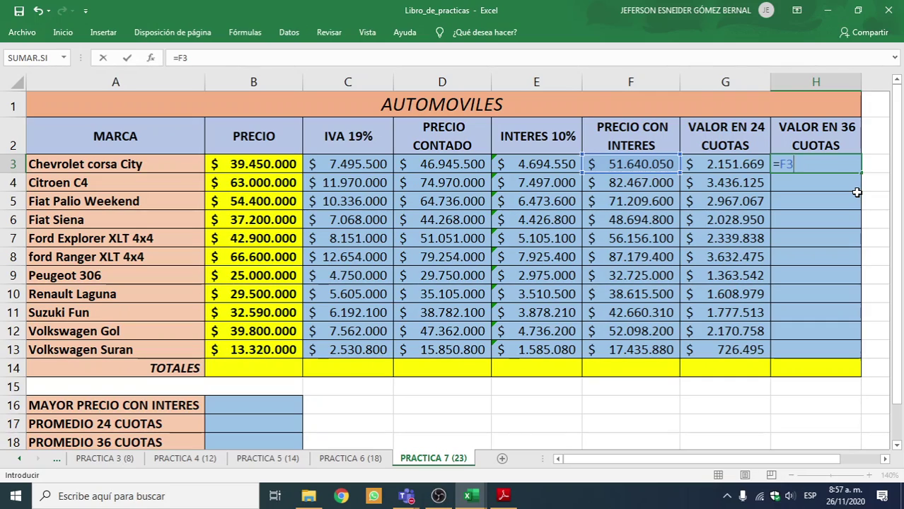
type("/36")
key("Return")
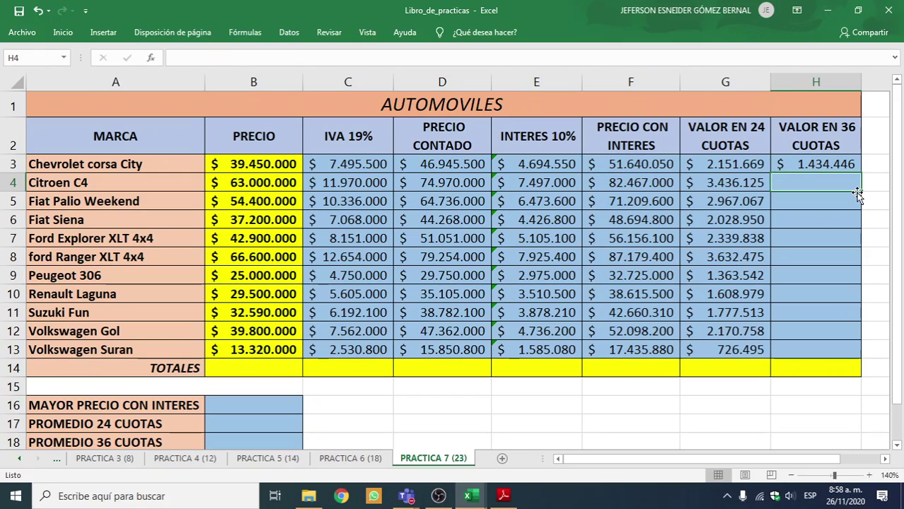
left_click(830, 172)
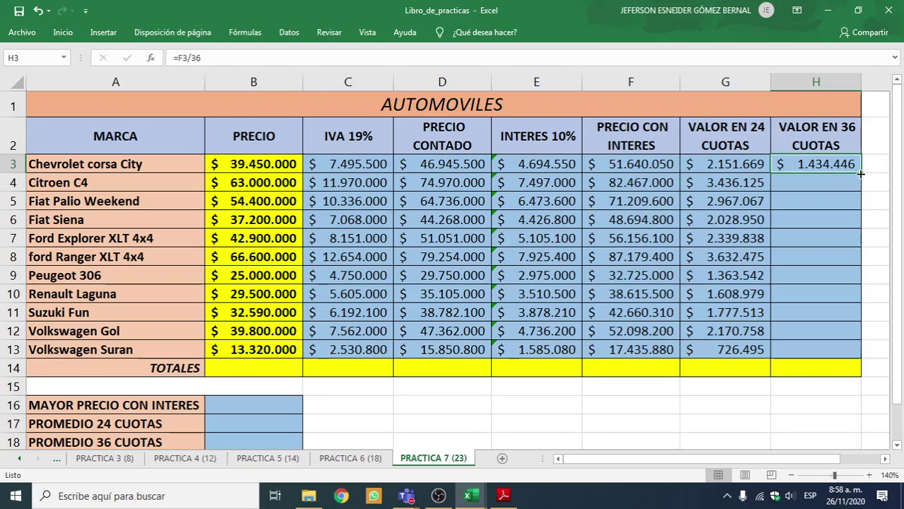
left_click_drag(861, 173, 829, 353)
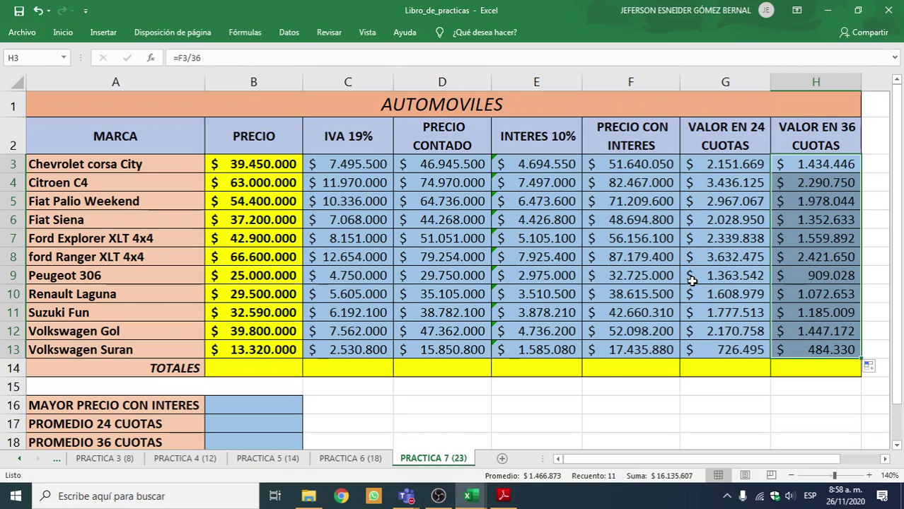
Review the ford Ranger XLT 4x4 row from the cash price through the interest, price with interest, and 24 and 36 instalment values
left_click(451, 257)
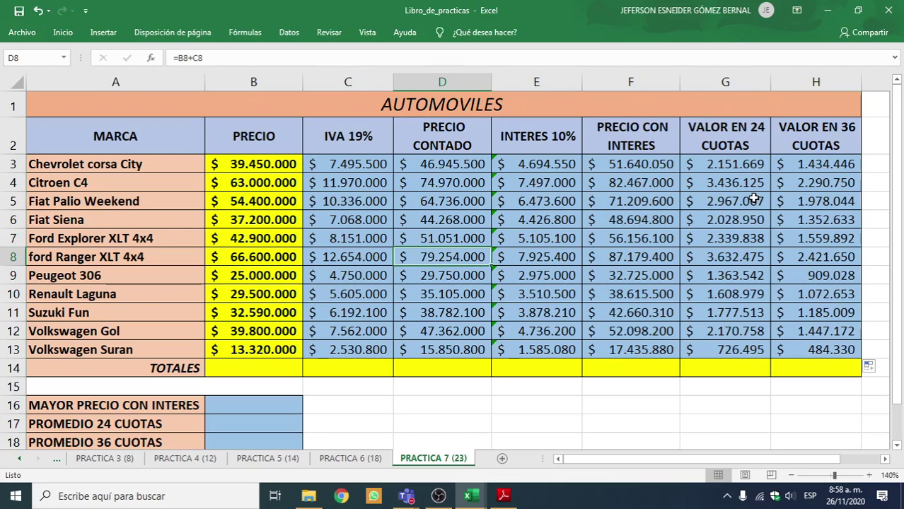
left_click(556, 261)
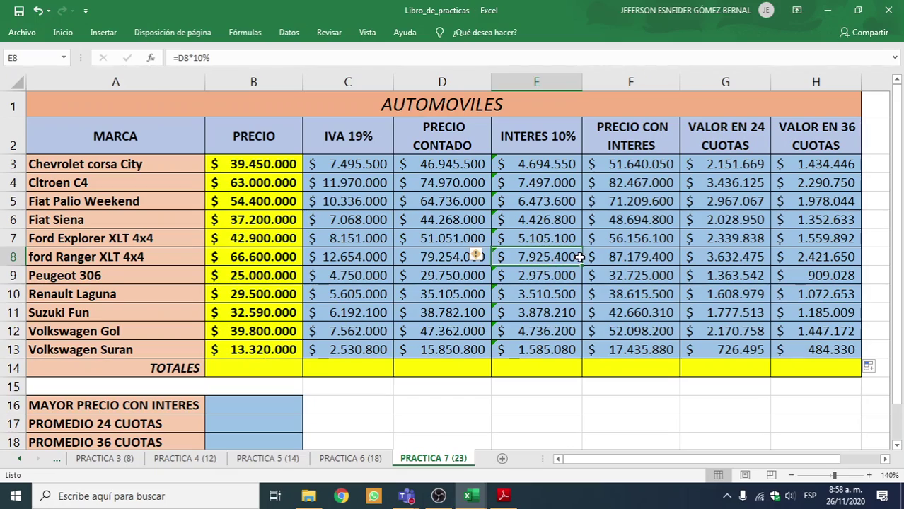
left_click(635, 258)
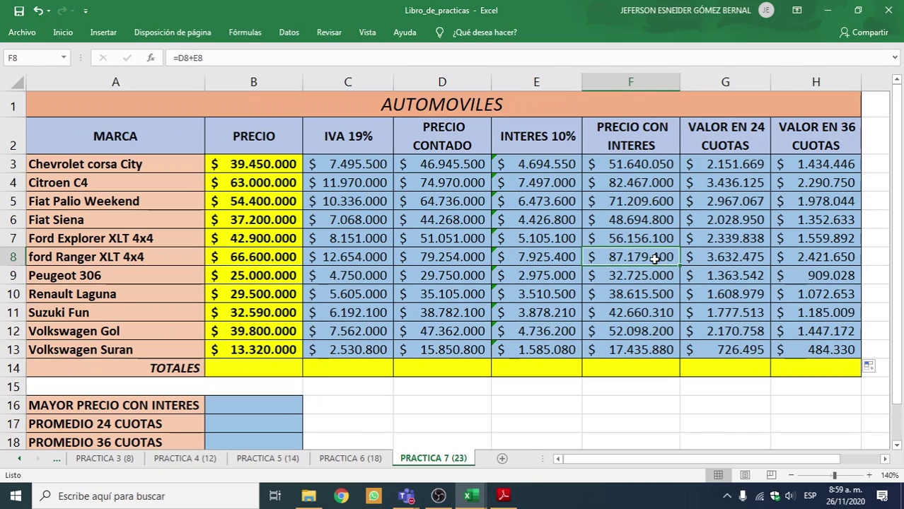
left_click(732, 257)
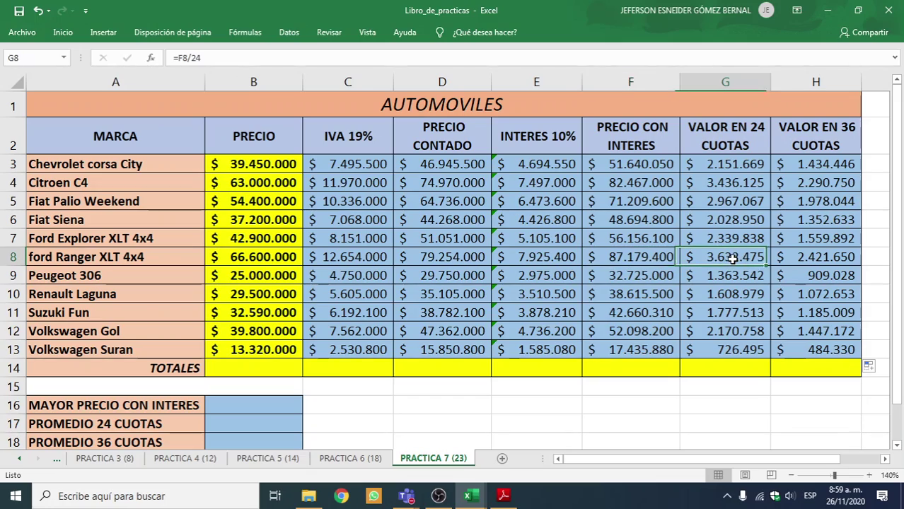
left_click(636, 258)
left_click(695, 257)
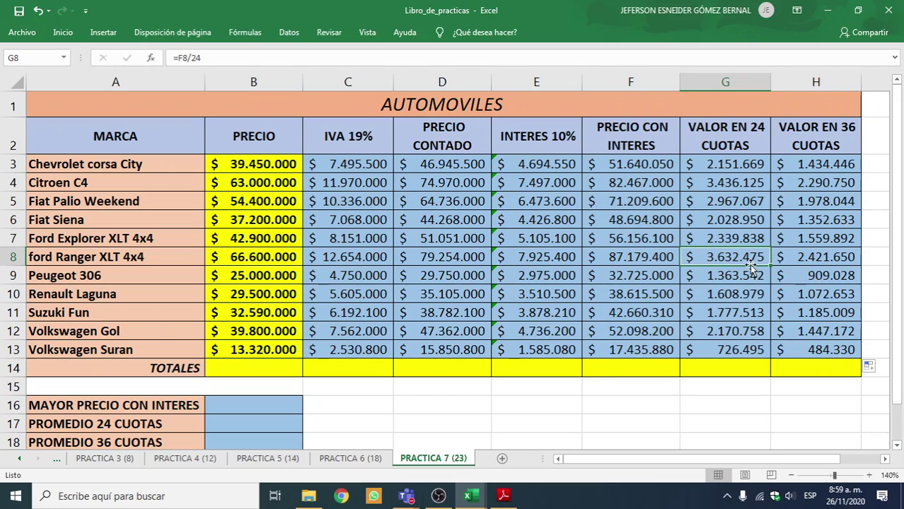
left_click(833, 256)
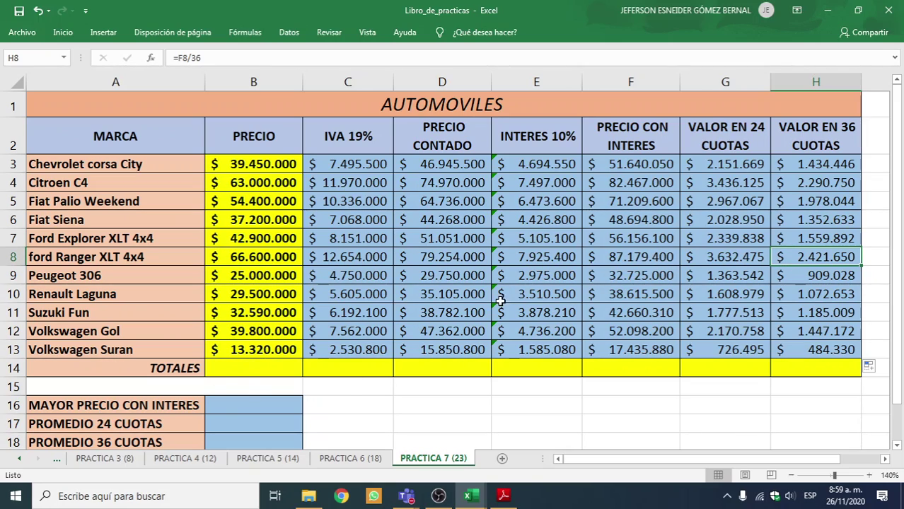
scroll(548, 290, "down", 1)
scroll(537, 304, "up", 1)
scroll(468, 332, "down", 1)
scroll(311, 327, "up", 1)
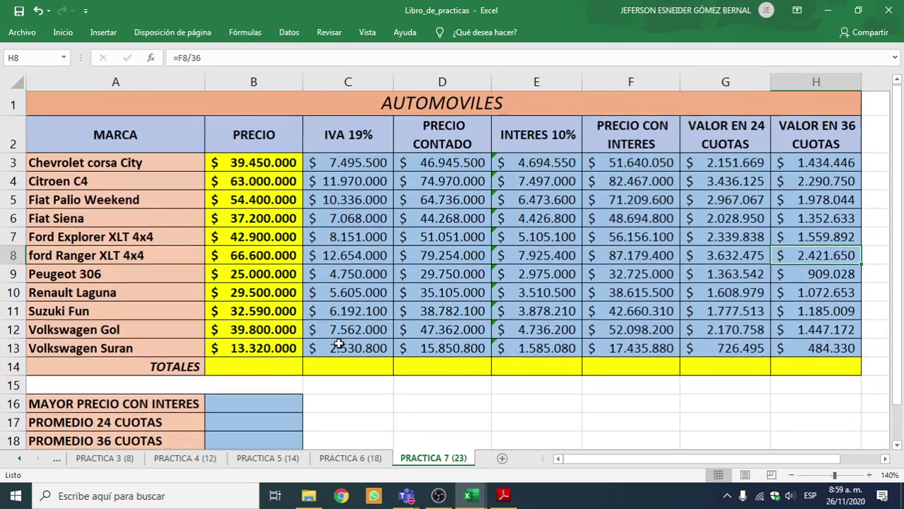
Examine the empty TOTALES cells from B14 through H14, one for each amount column
left_click(286, 369)
left_click(348, 368)
left_click(442, 368)
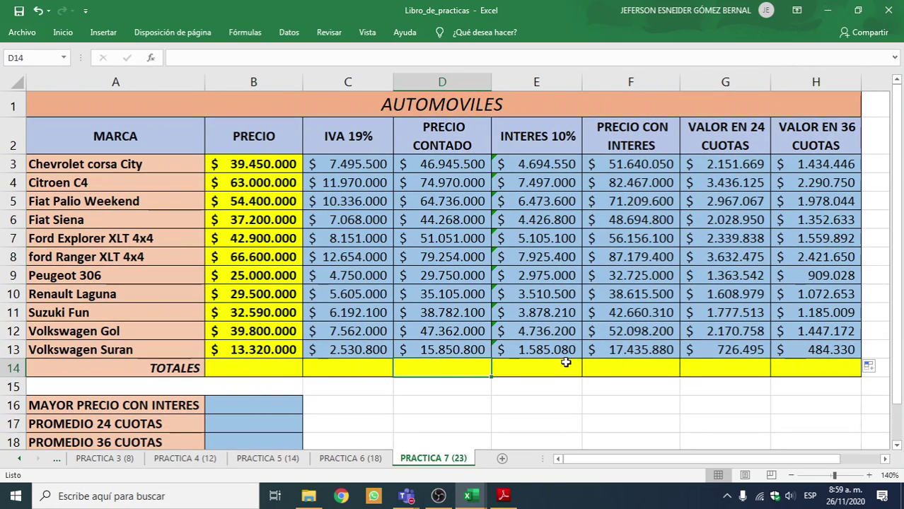
left_click(565, 363)
left_click(657, 366)
left_click(721, 366)
left_click(823, 365)
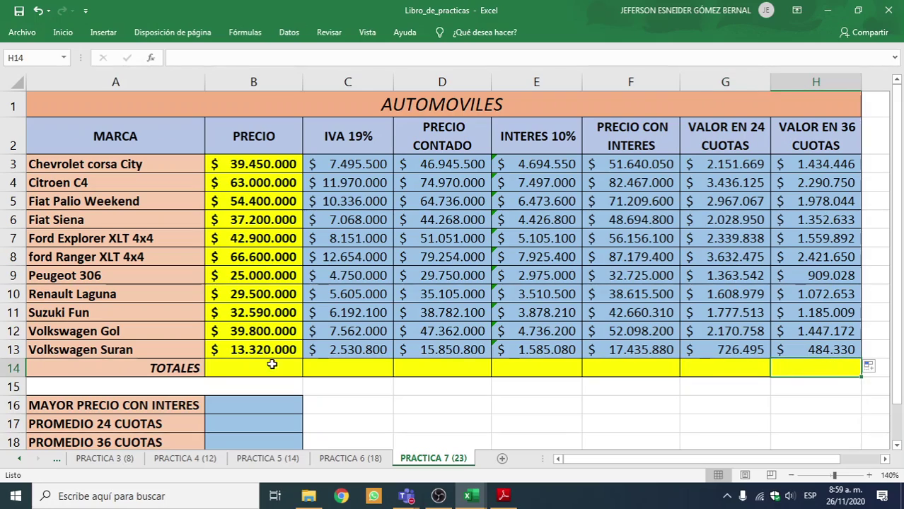
left_click(274, 364)
left_click(368, 367)
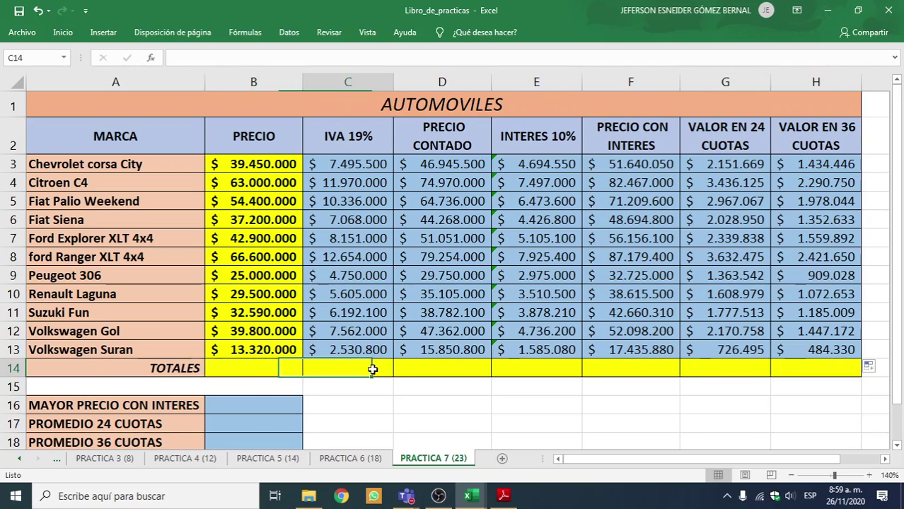
left_click(477, 365)
left_click(576, 363)
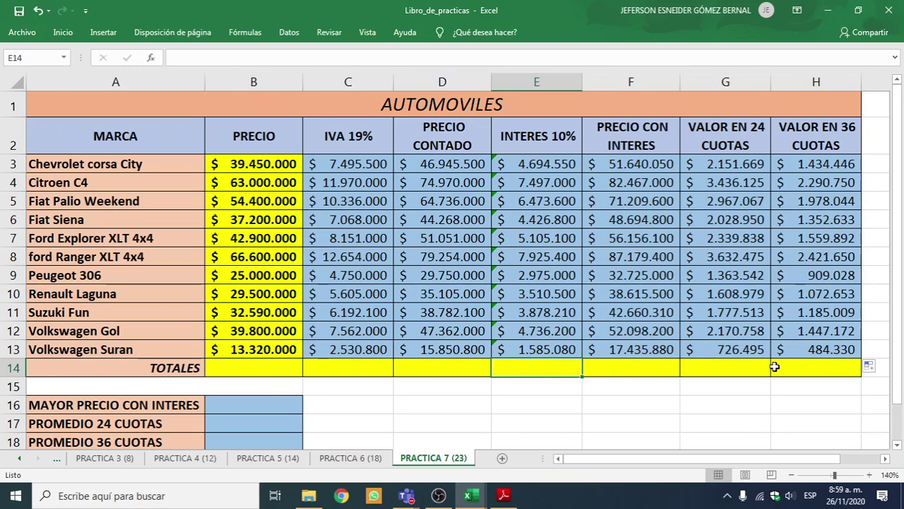
left_click(635, 362)
left_click(725, 367)
left_click(813, 350)
Calculate the PRECIO total in B14 with the formula =SUMA(B3:B13)
left_click(244, 368)
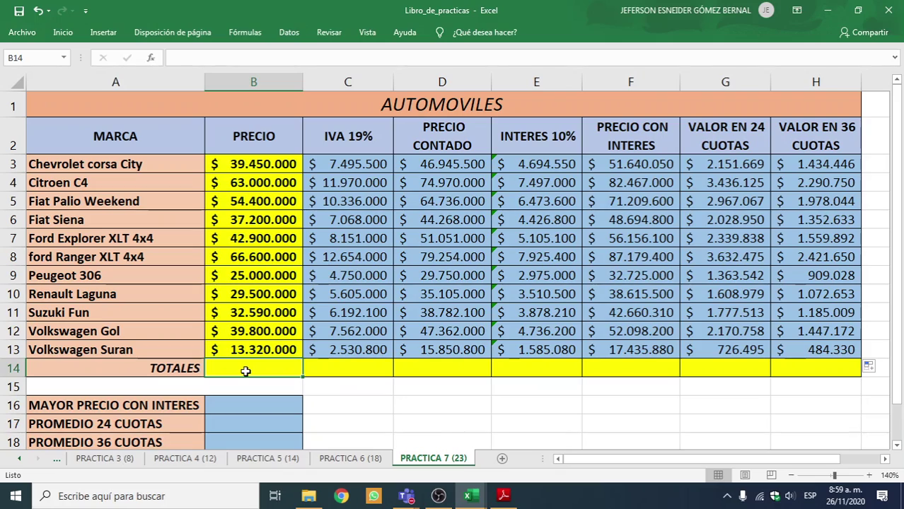
type("=")
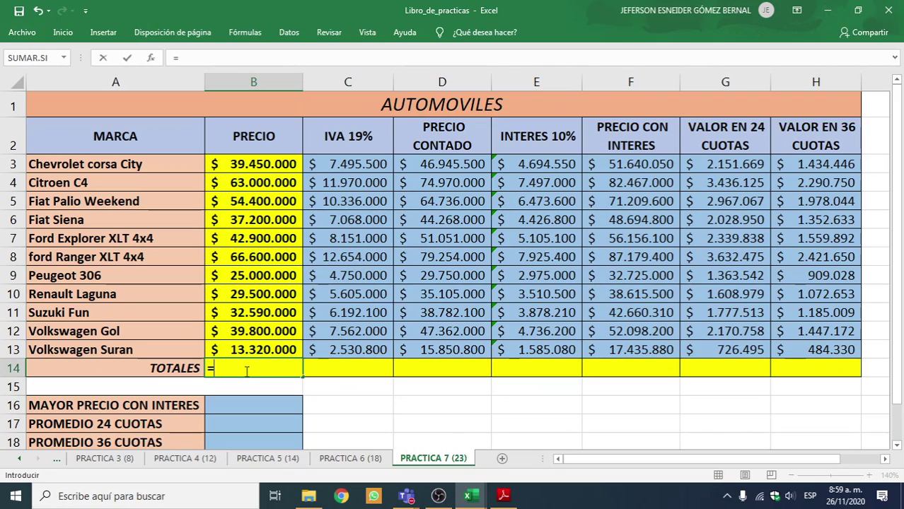
type("SUMA")
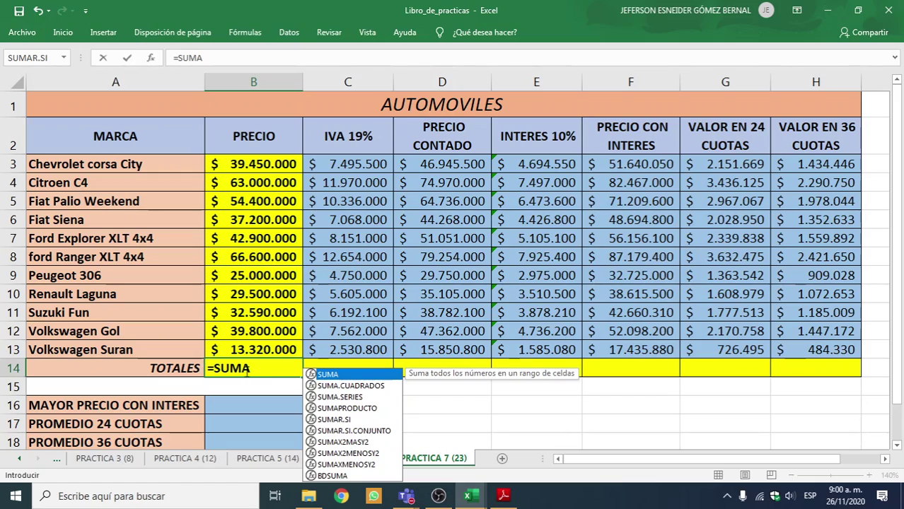
type("(")
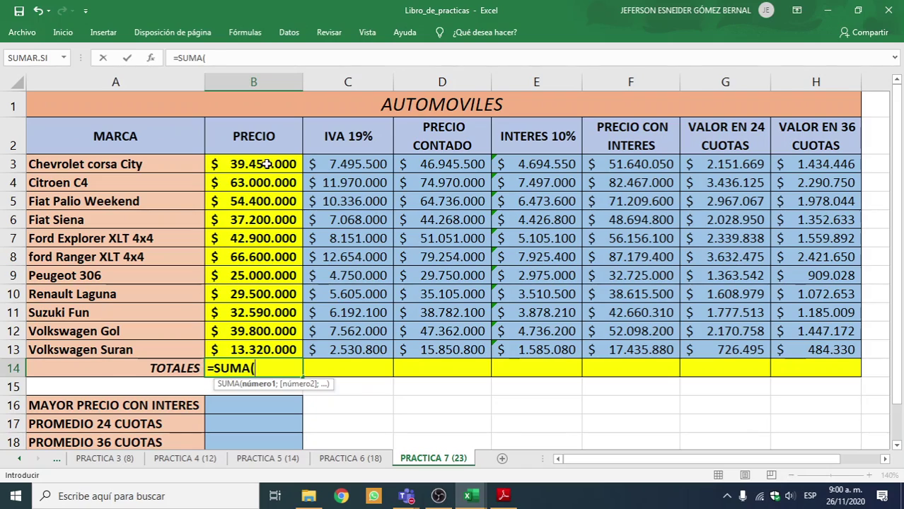
left_click_drag(263, 164, 252, 349)
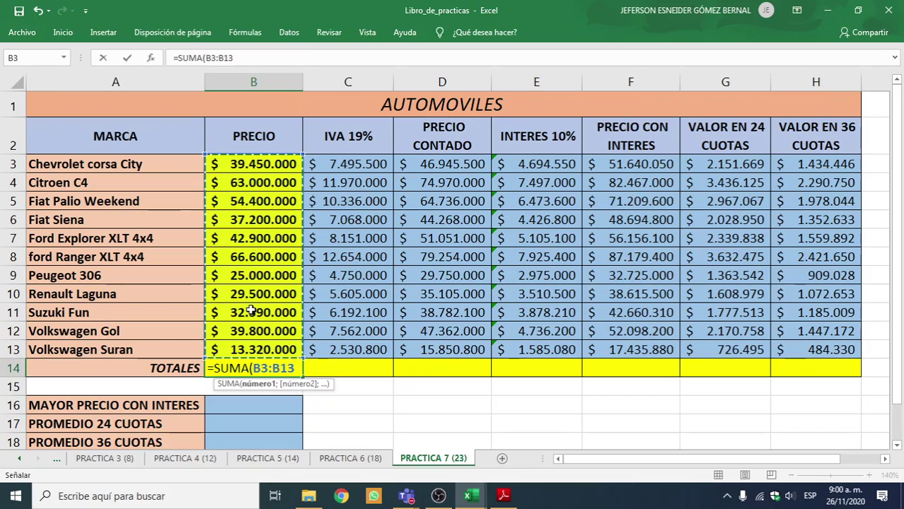
type(")")
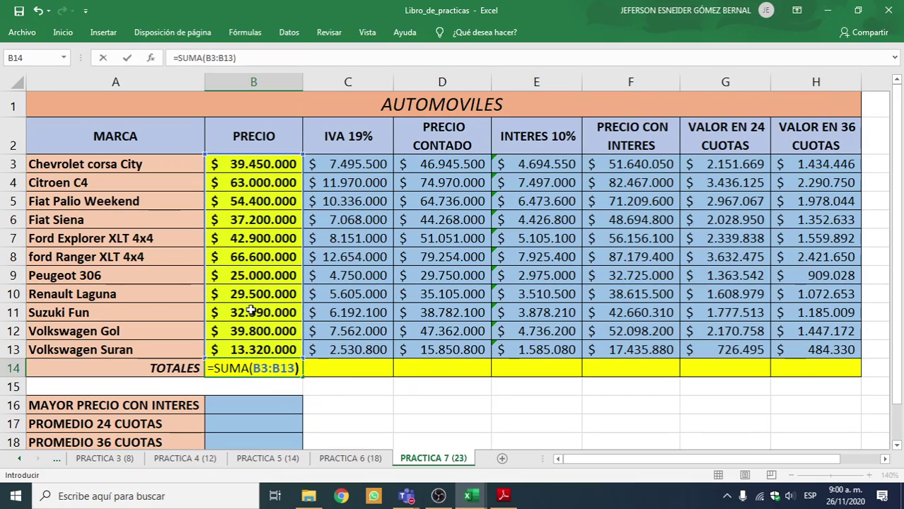
key("Return")
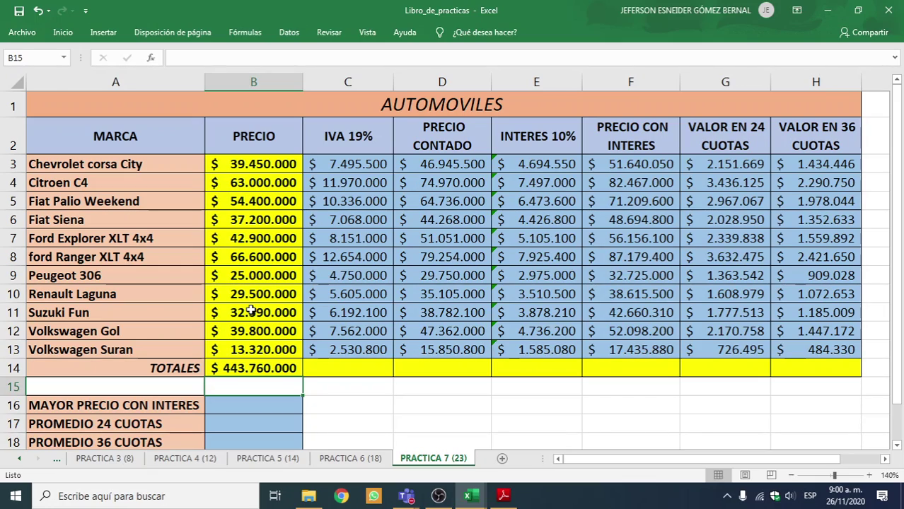
Examine the remaining TOTALES cells from C14 to H14 and the columns of amounts above them
left_click(339, 367)
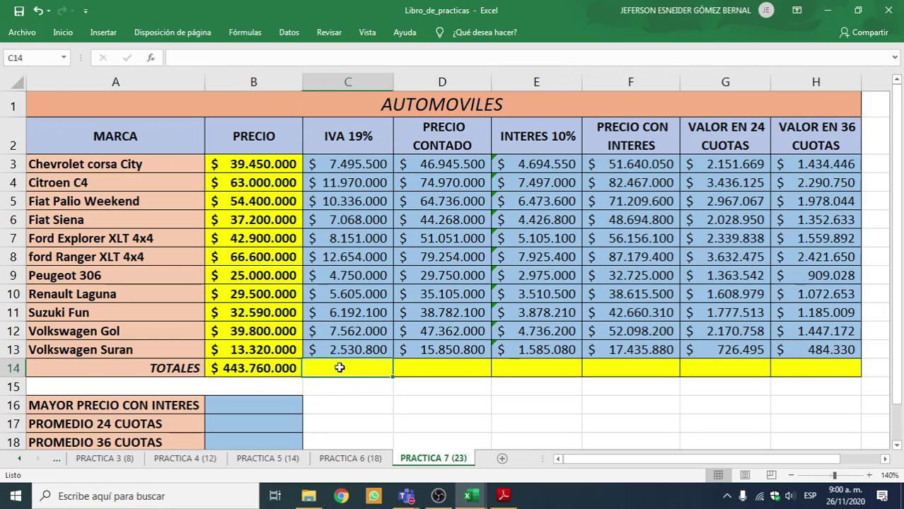
key("Right")
key("Right")
key("Right")
key("Right")
key("Right")
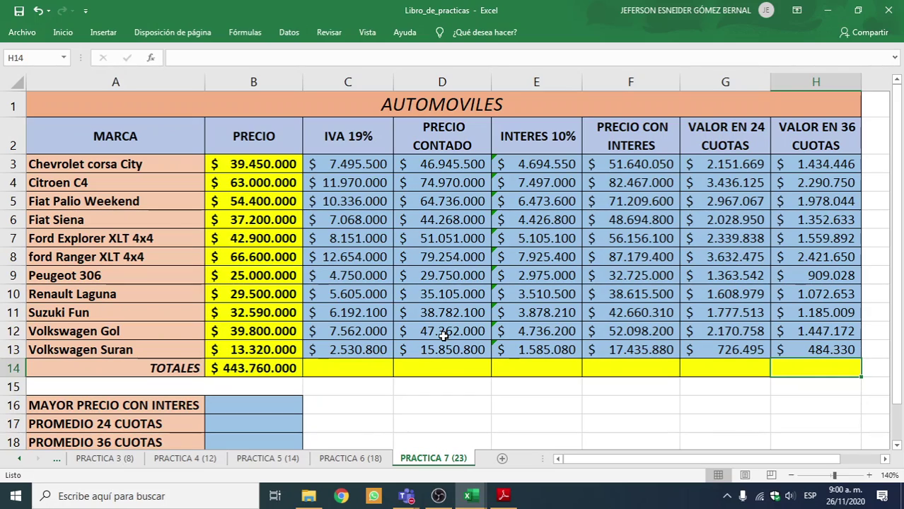
left_click(296, 368)
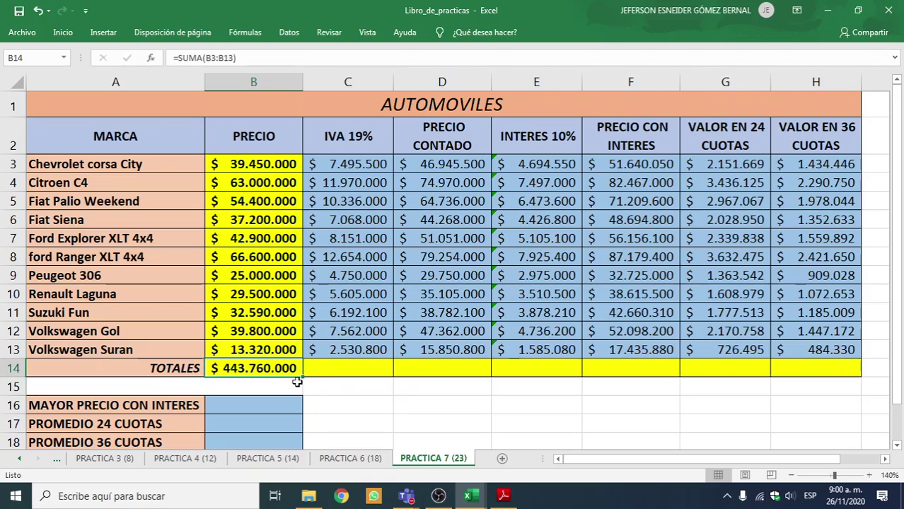
left_click_drag(277, 161, 290, 297)
left_click_drag(347, 182, 347, 219)
left_click_drag(441, 220, 442, 275)
left_click_drag(536, 219, 536, 257)
left_click_drag(631, 219, 678, 246)
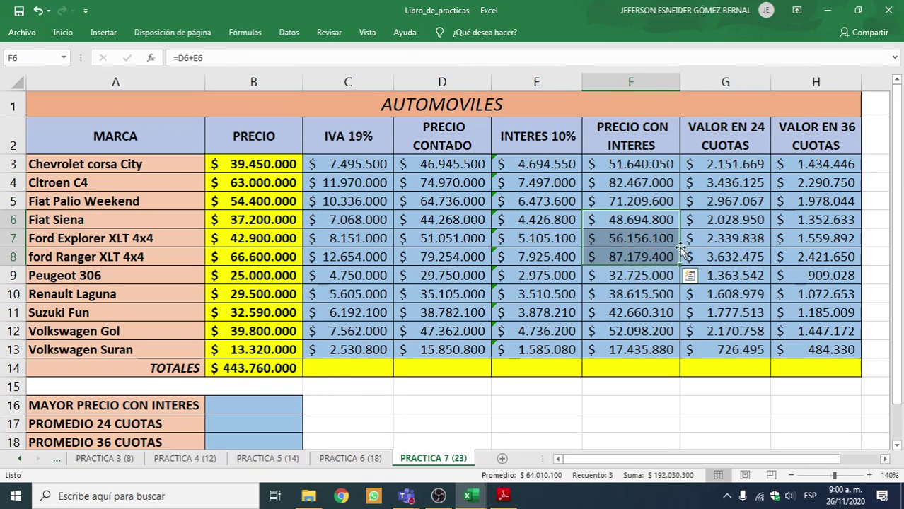
left_click(707, 220)
Fill the TOTALES formula from B14 across to H14 and check the copied formulas in C14, D14 and E14
left_click(261, 369)
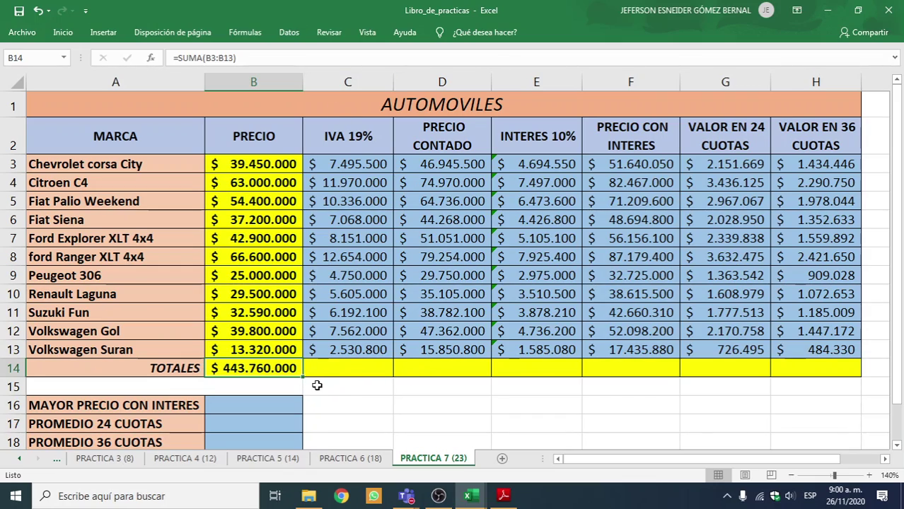
left_click_drag(304, 375, 810, 380)
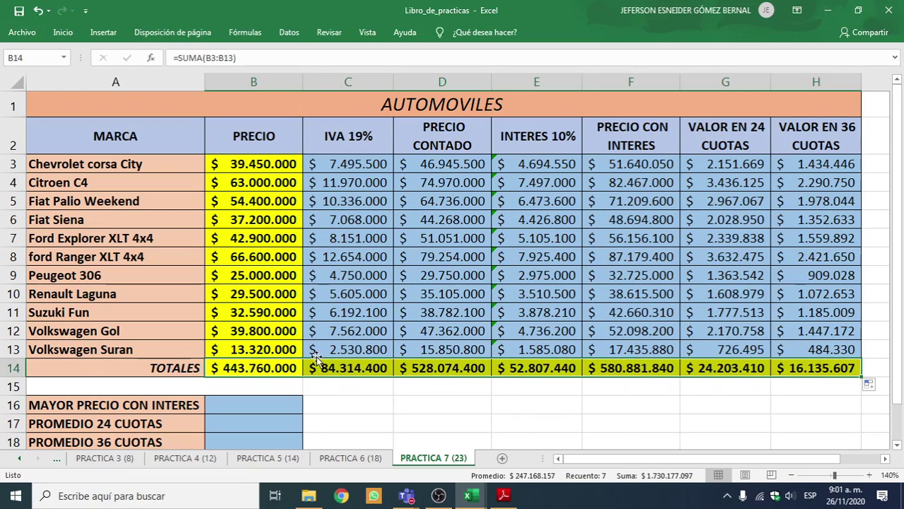
double_click(348, 373)
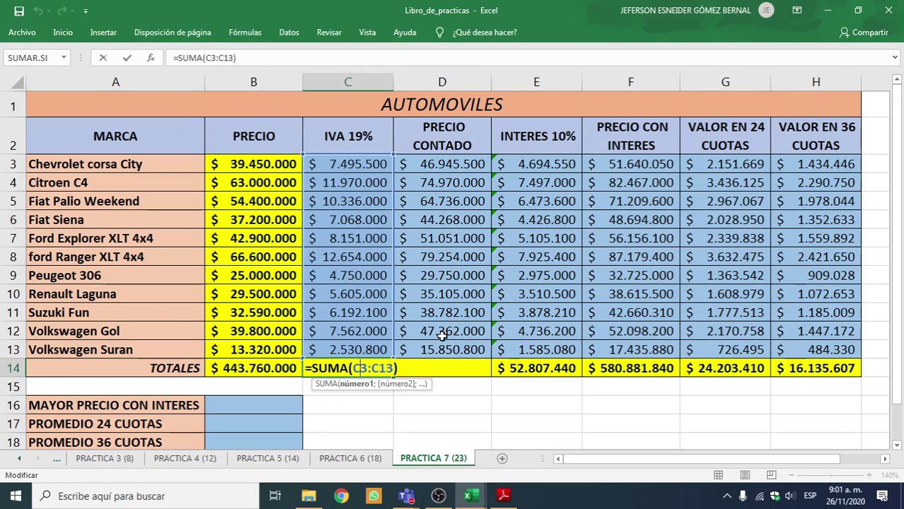
key("Return")
double_click(446, 367)
key("Return")
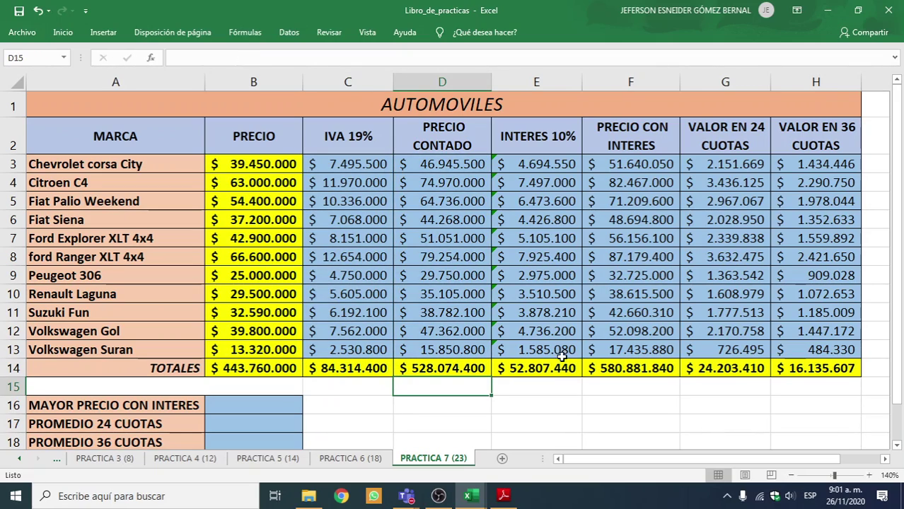
double_click(563, 368)
key("Return")
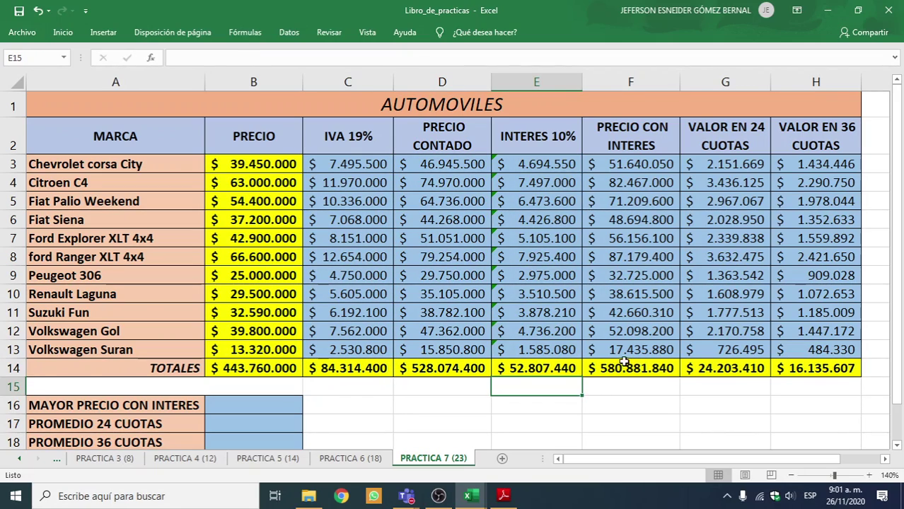
Review amounts in the Fiat Siena and Ford rows across the table's columns, along with the PRECIO total formula
left_click(265, 249)
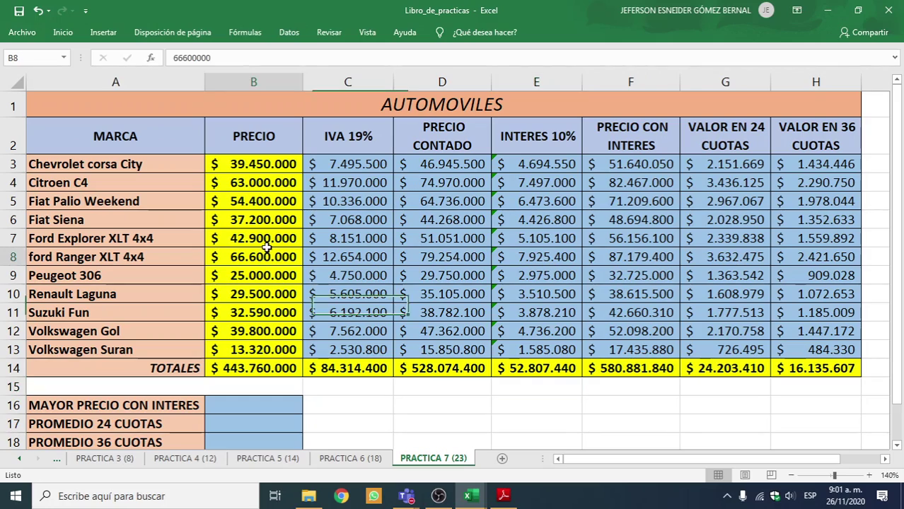
left_click(339, 238)
left_click(463, 239)
left_click(630, 238)
left_click(693, 236)
left_click(815, 219)
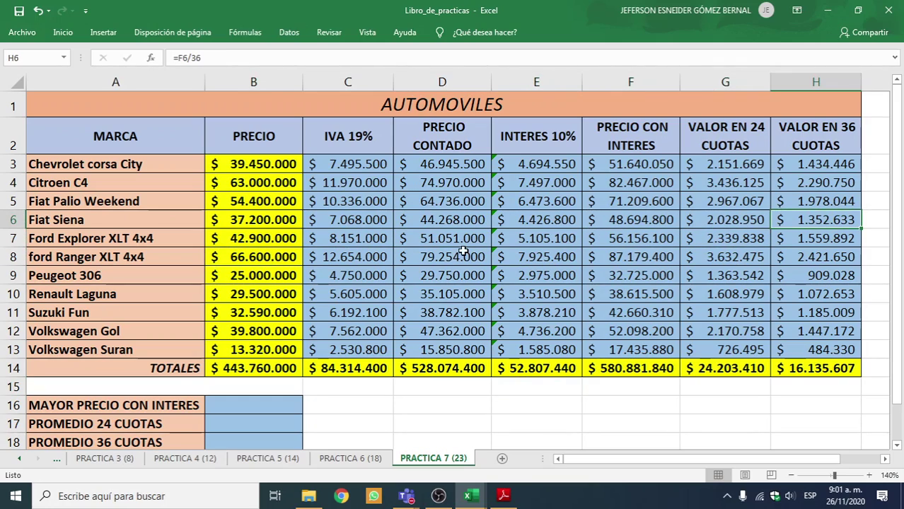
left_click(347, 239)
left_click(536, 238)
left_click(278, 371)
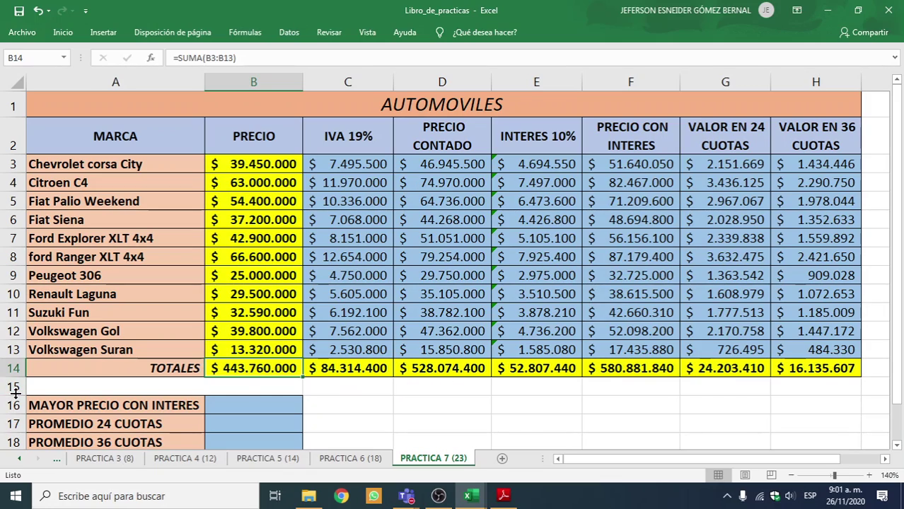
Reduce the height of row 15 and calculate MAYOR PRECIO CON INTERES in B16 with =MAX(F3:F13), checking it against F8
left_click_drag(14, 395, 14, 386)
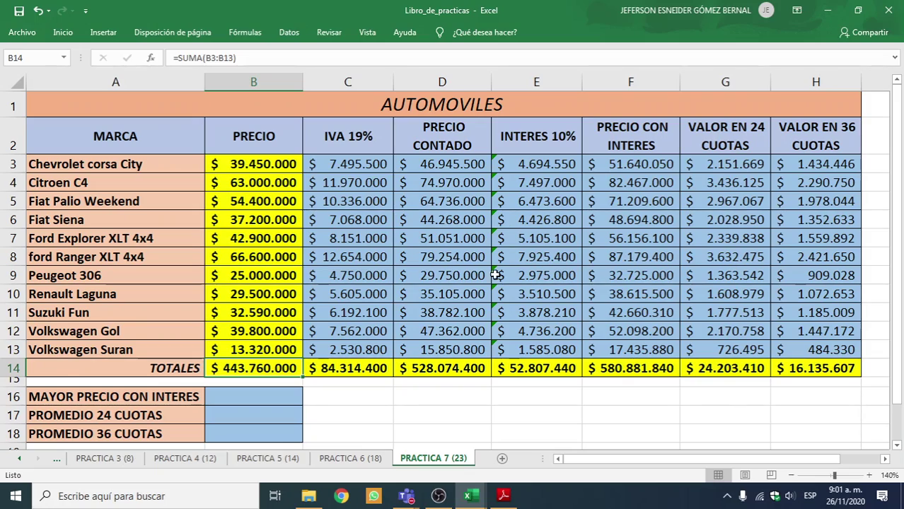
left_click(275, 396)
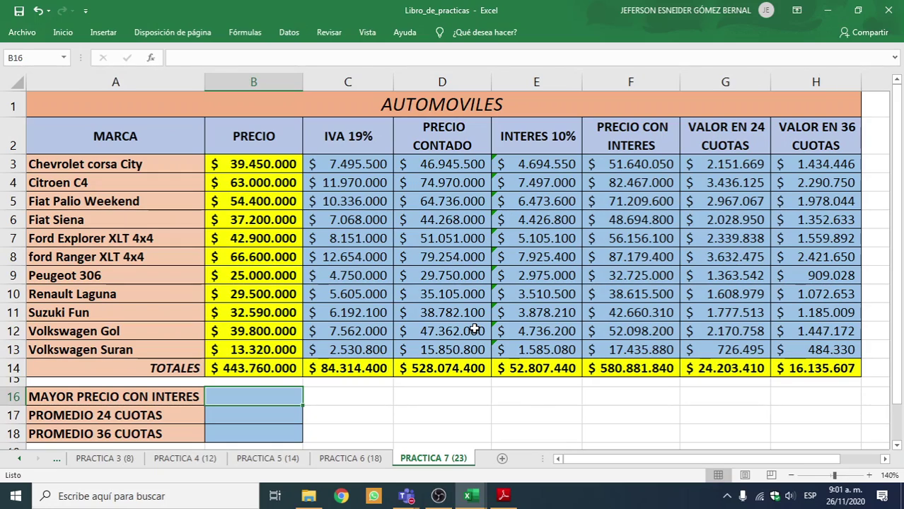
type("=")
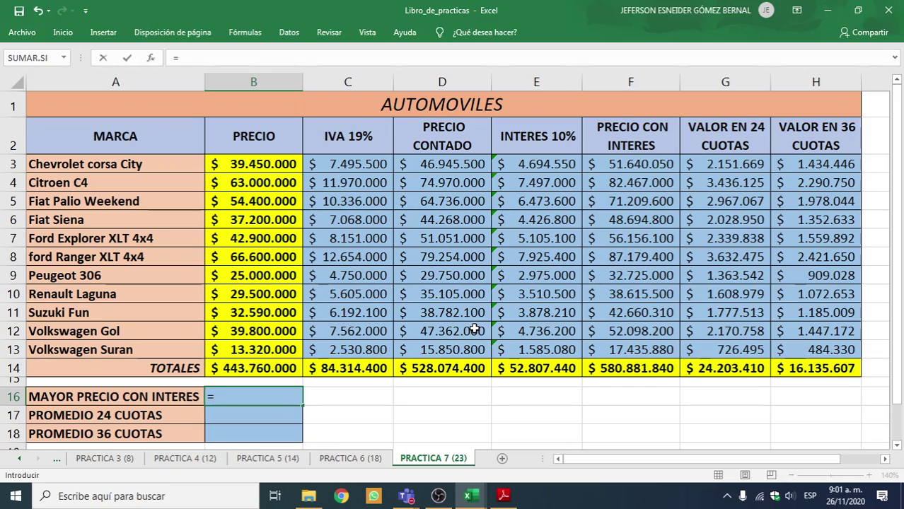
type("MAX")
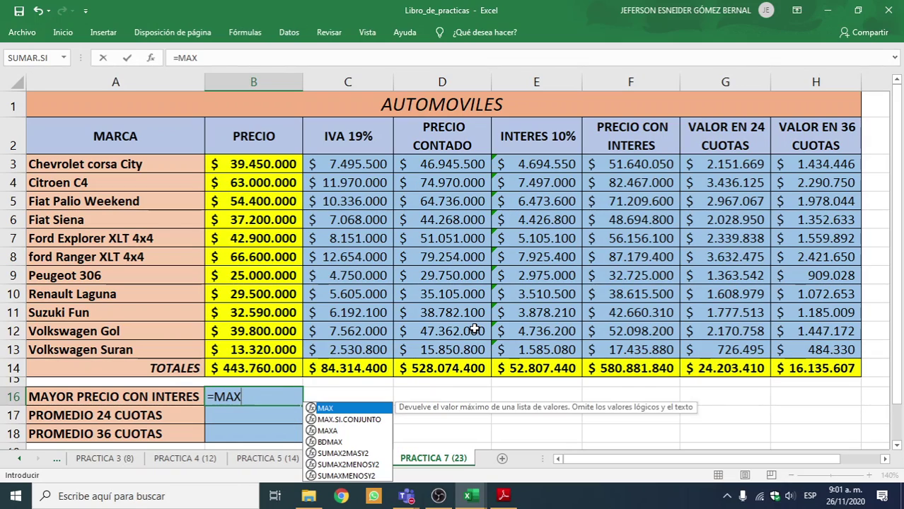
type("F3")
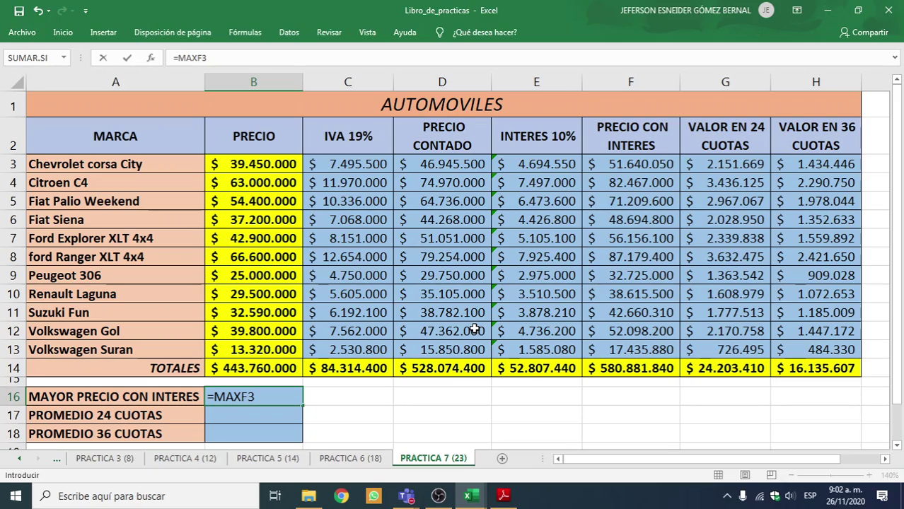
key("BackSpace")
key("BackSpace")
type("(F")
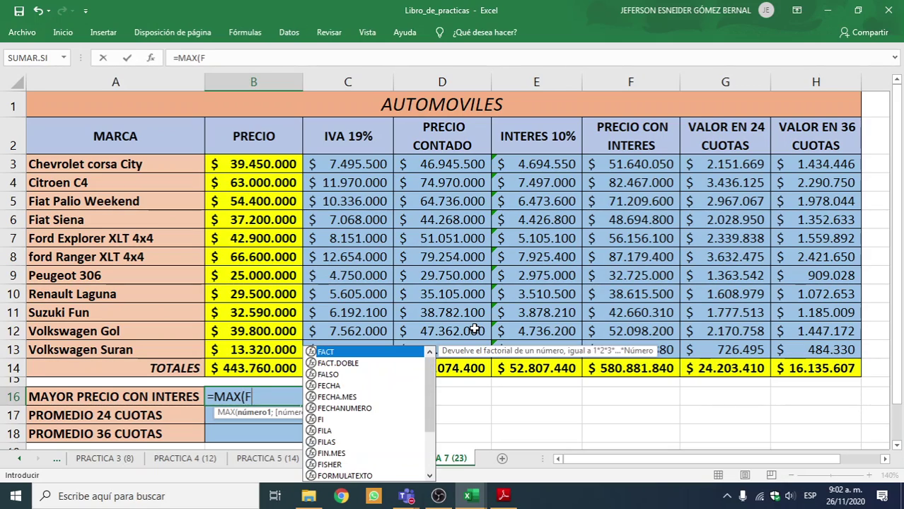
type("3")
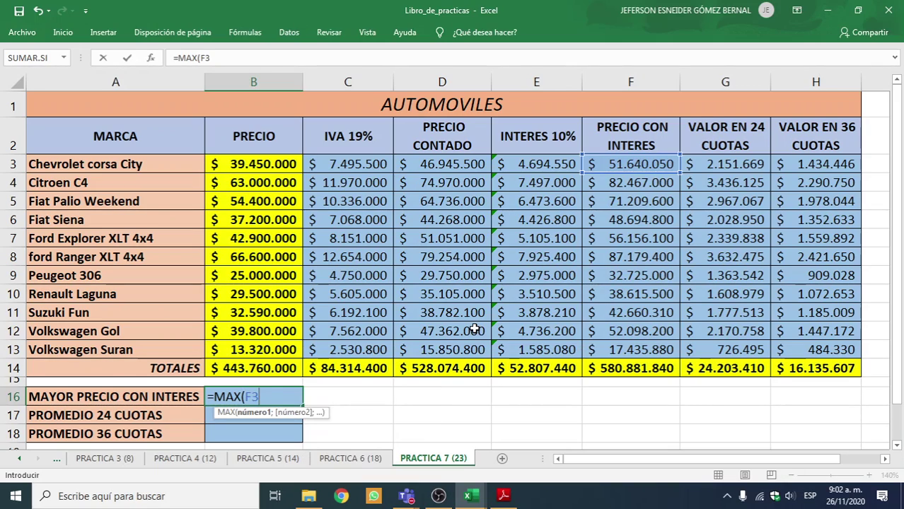
type(":F13")
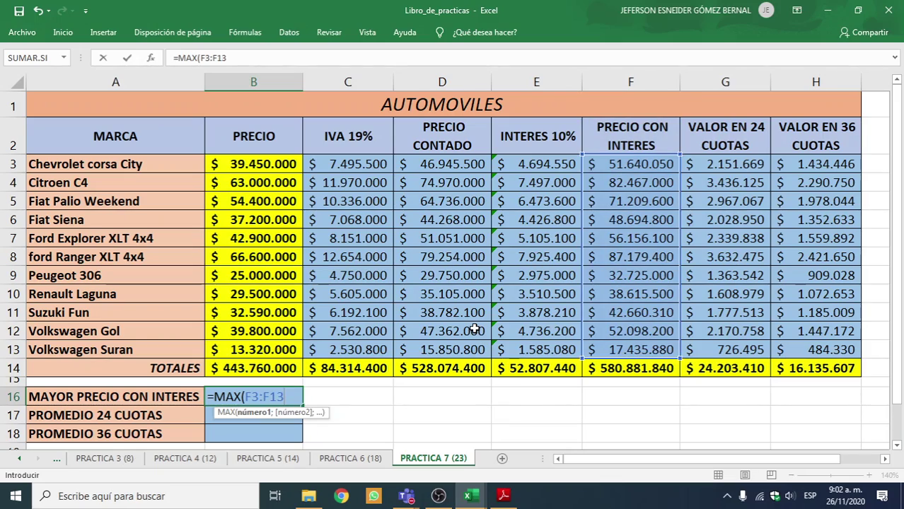
type(")")
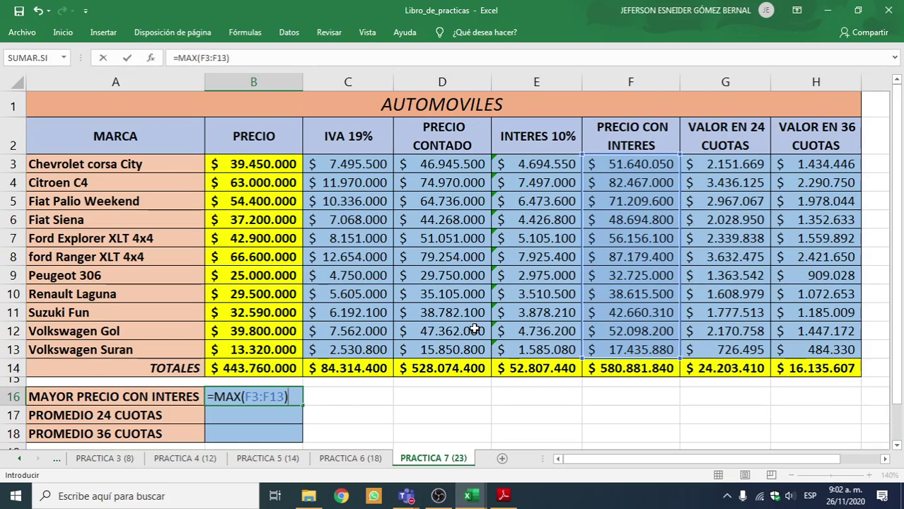
key("Return")
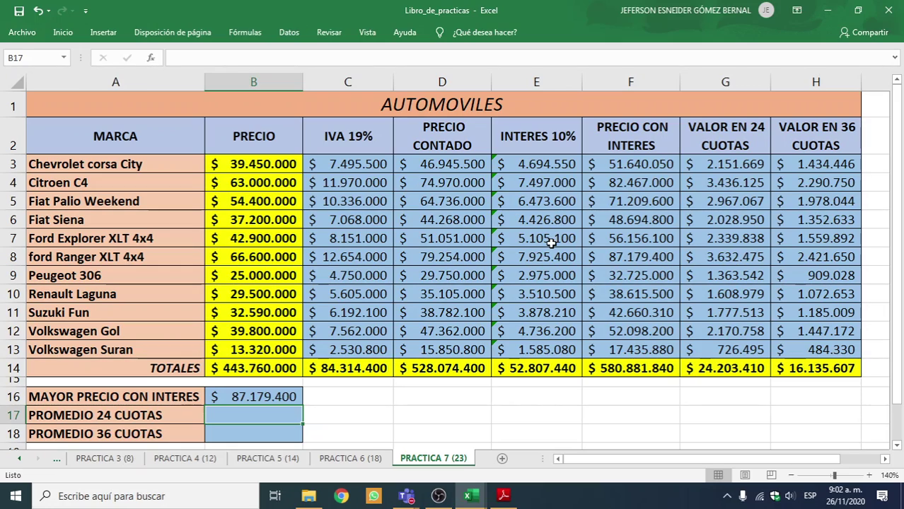
left_click(640, 253)
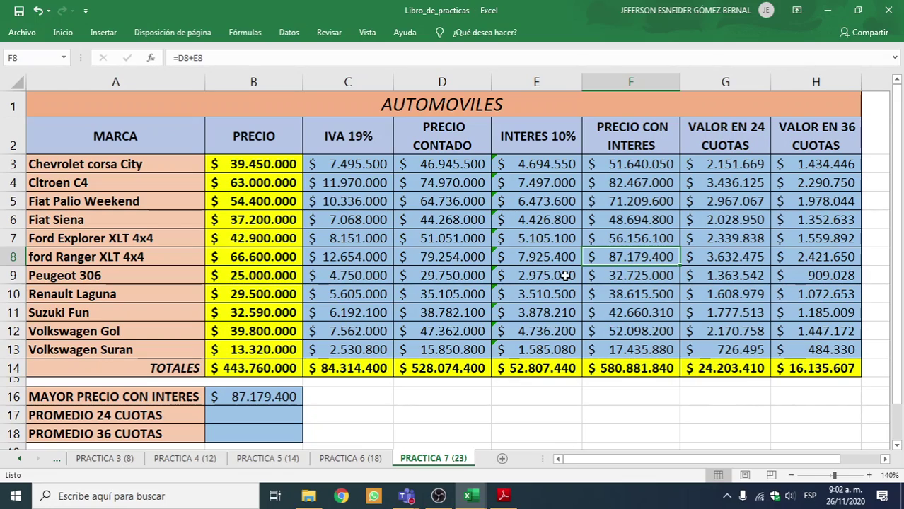
Calculate PROMEDIO 24 CUOTAS in B17 with the formula =PROMEDIO(G3:G13)
left_click(249, 413)
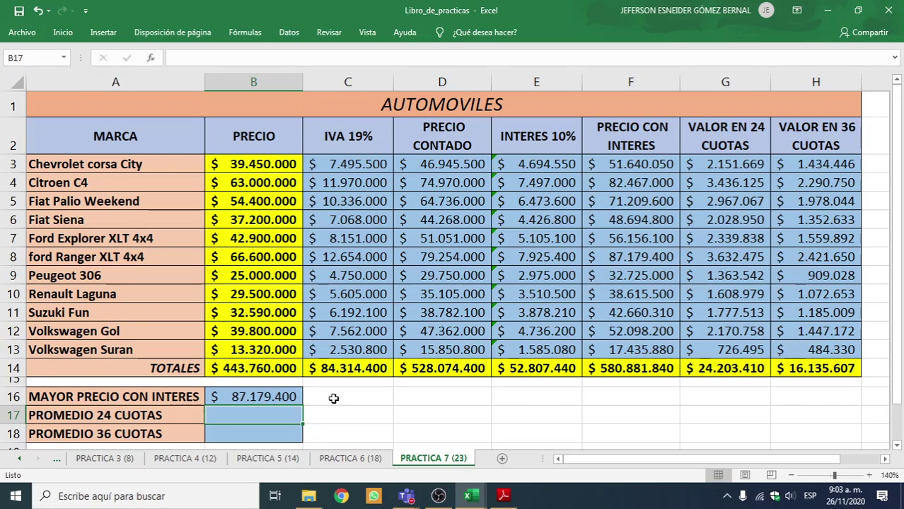
type("=")
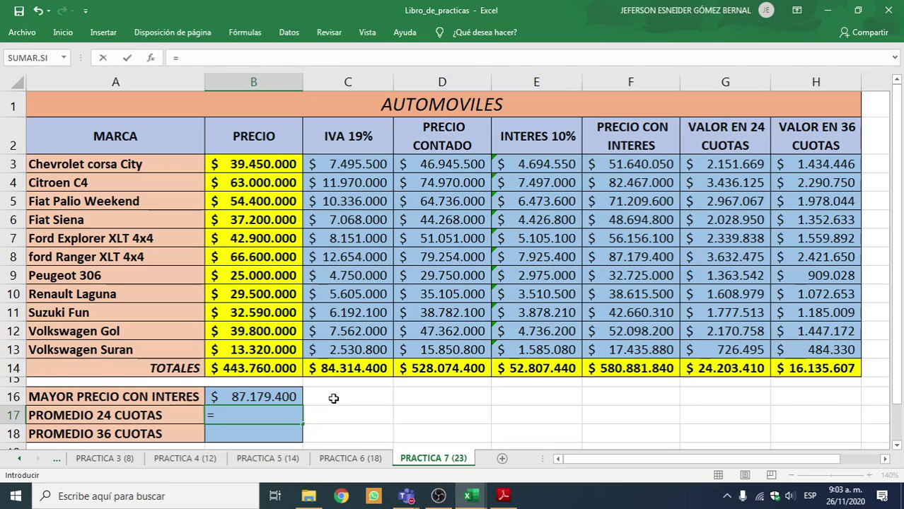
type("PRO")
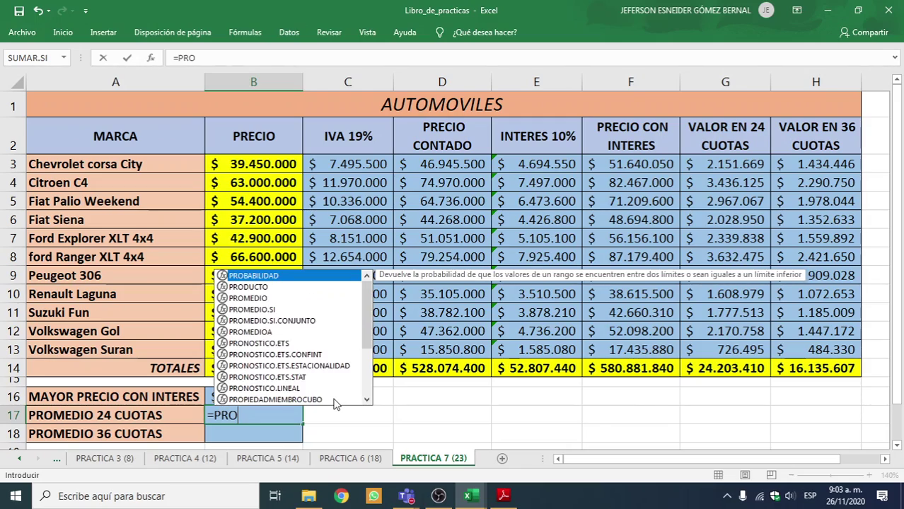
type("MEDIO(")
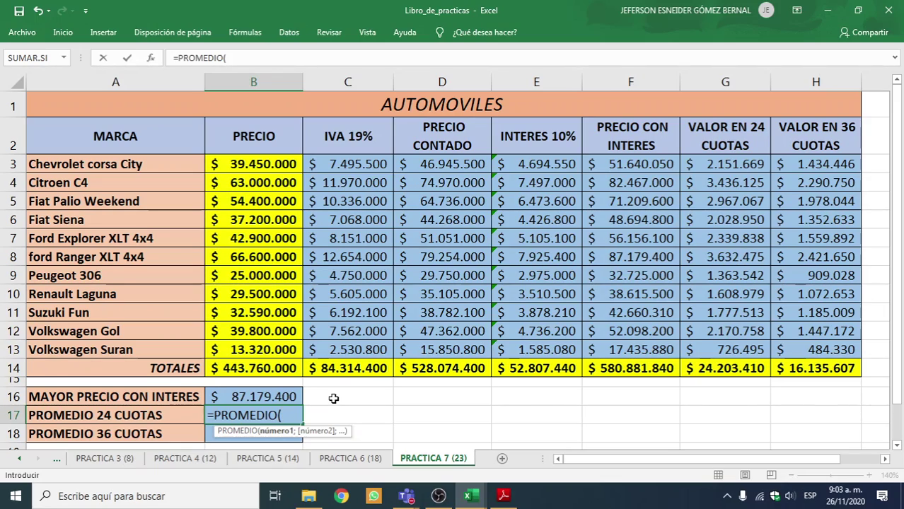
type("G3")
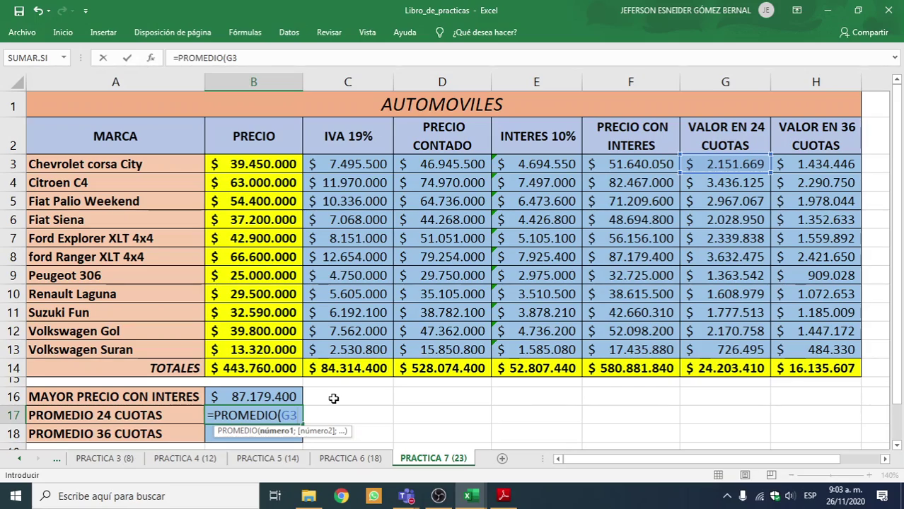
type(":")
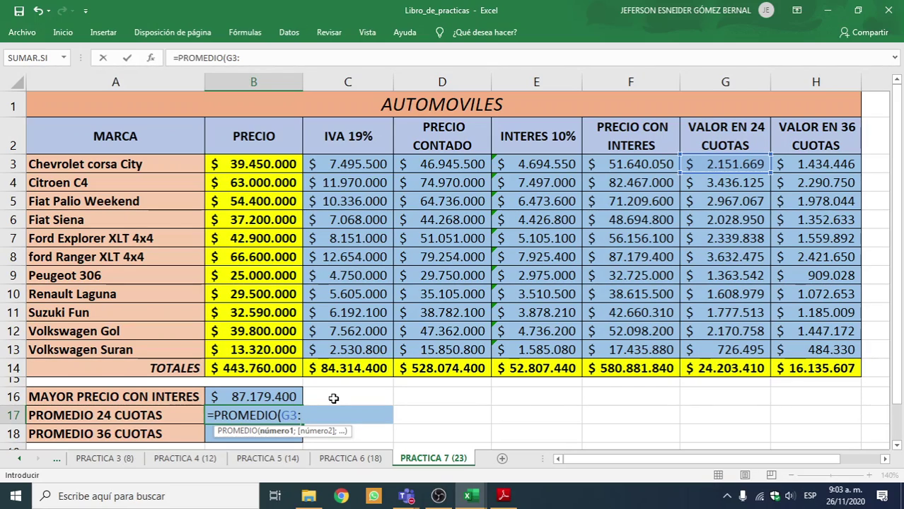
type("G13")
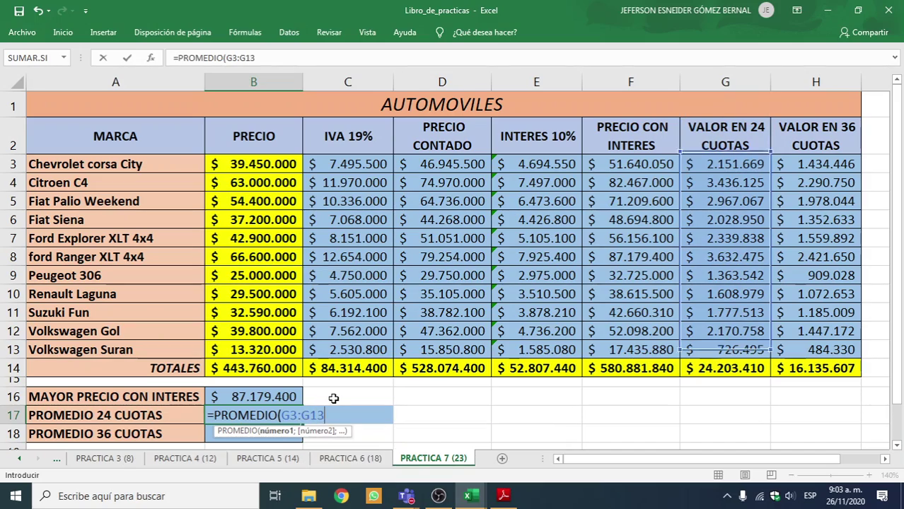
type(")")
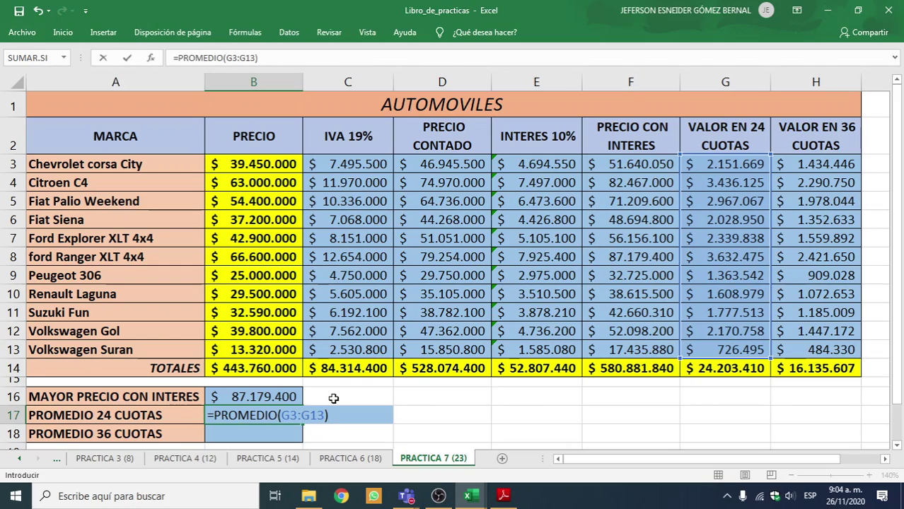
key("Return")
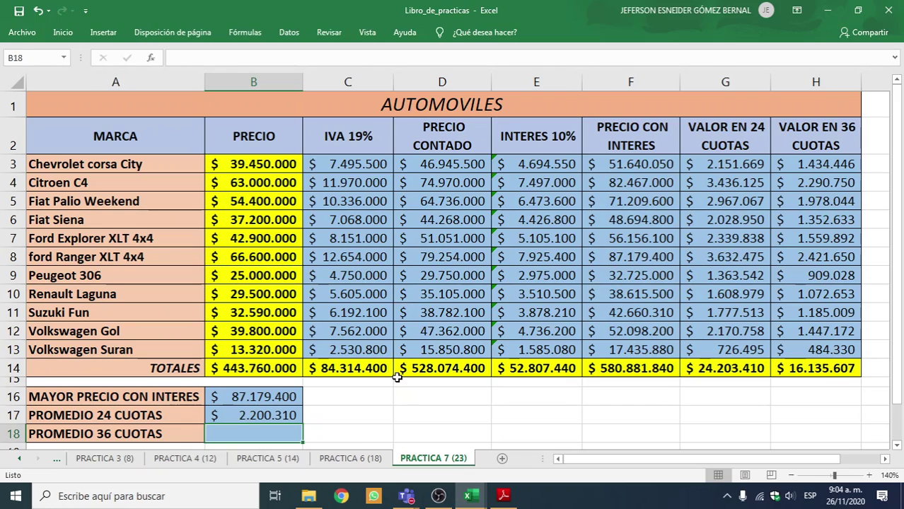
Calculate PROMEDIO 36 CUOTAS in B18 with the formula =PROMEDIO(H3:H13)
type("=")
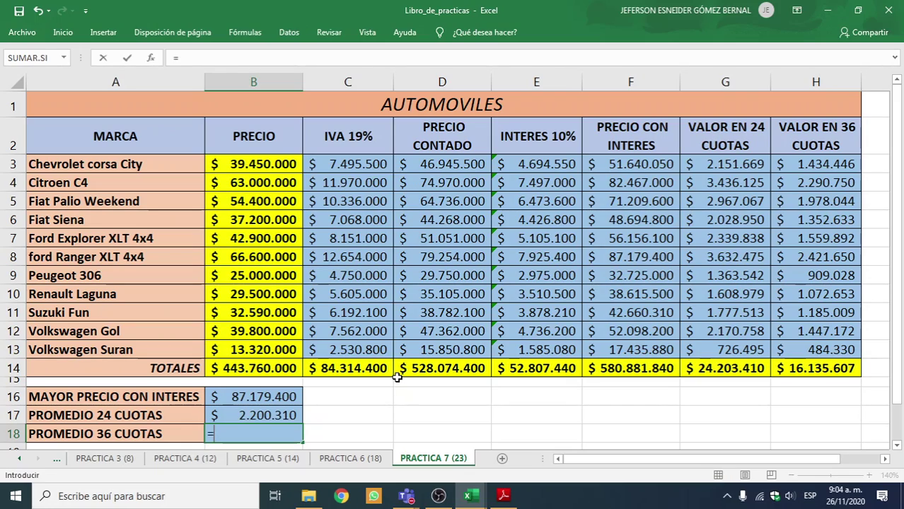
type("PROMEDIO")
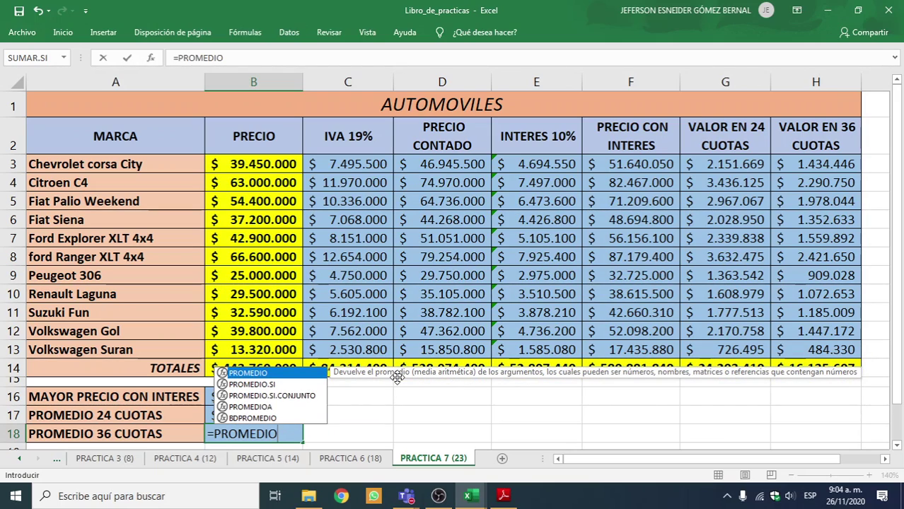
type("(")
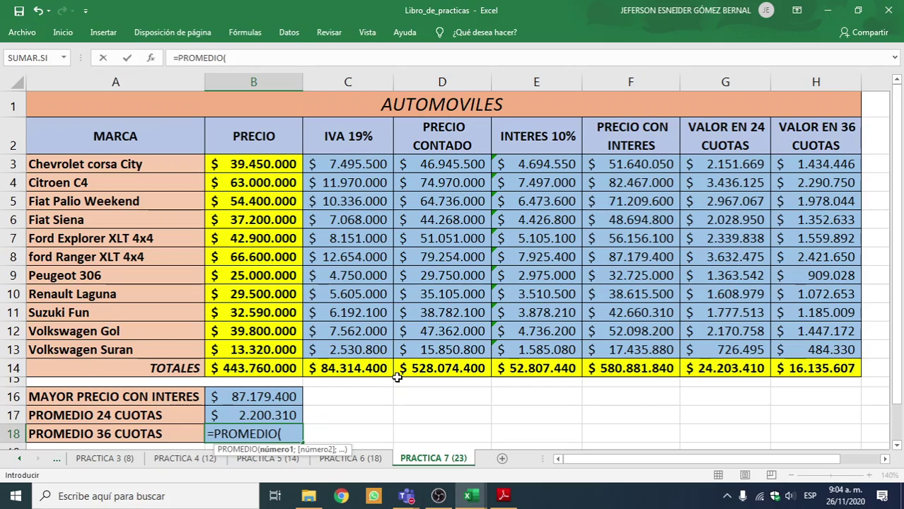
type("H3")
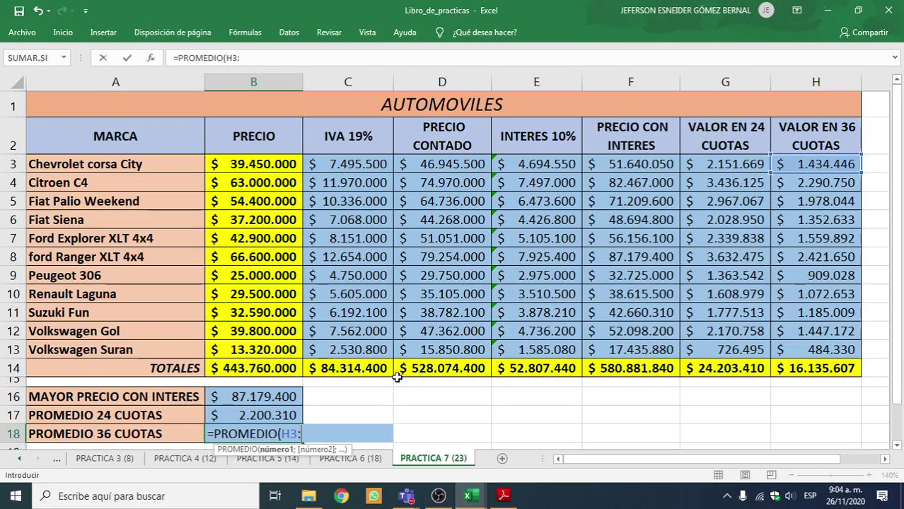
type(":H13)")
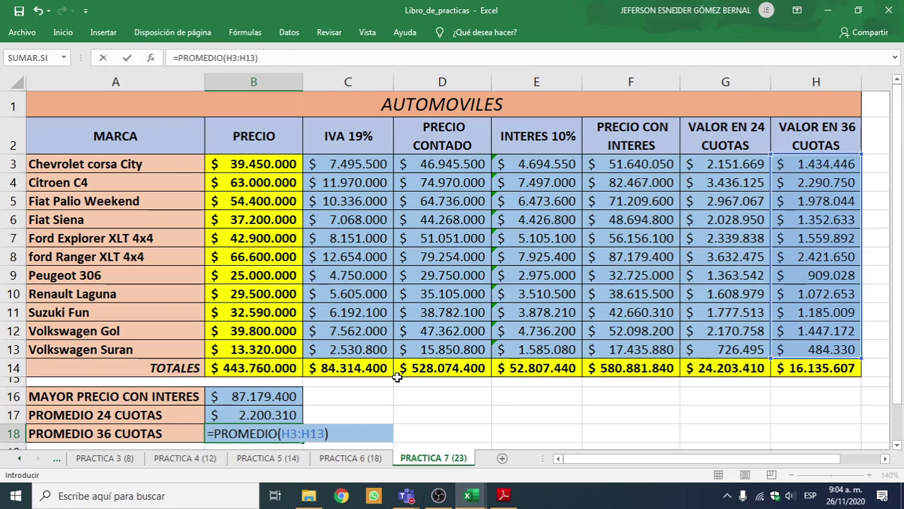
key("Return")
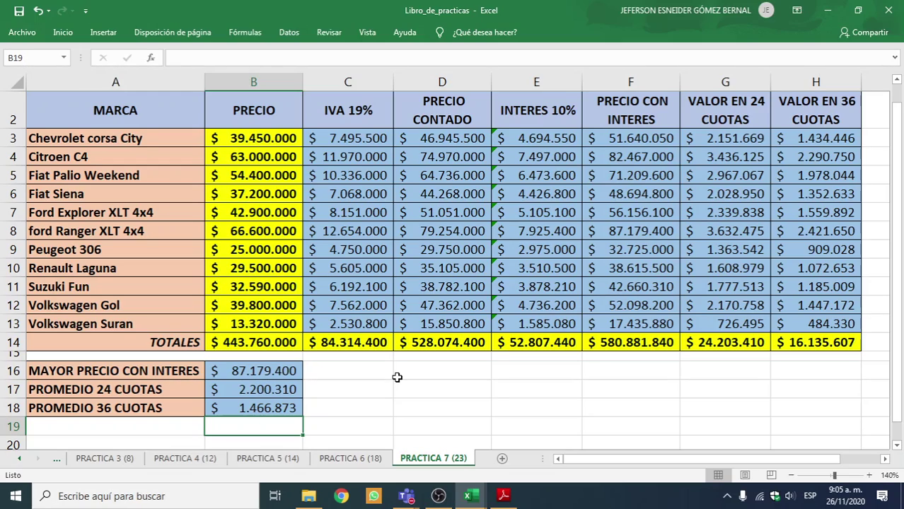
scroll(397, 377, "up", 1)
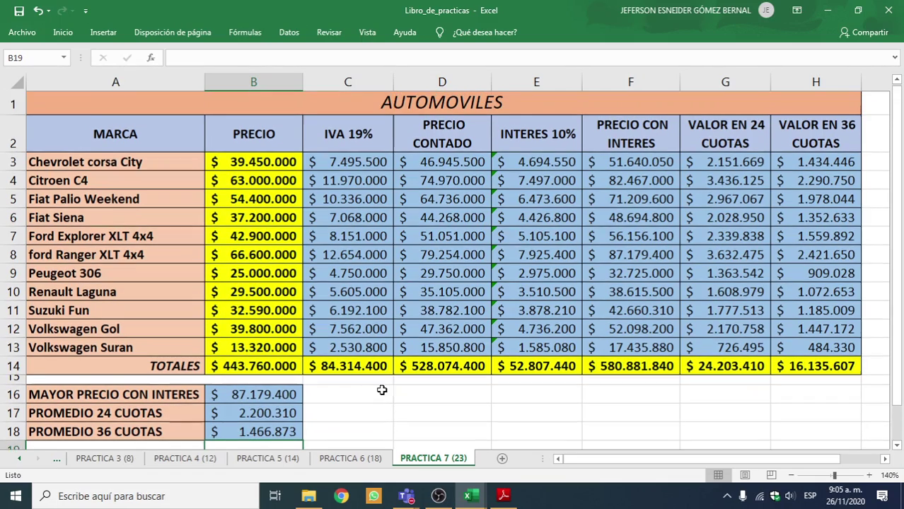
scroll(404, 317, "down", 3)
scroll(429, 311, "up", 3)
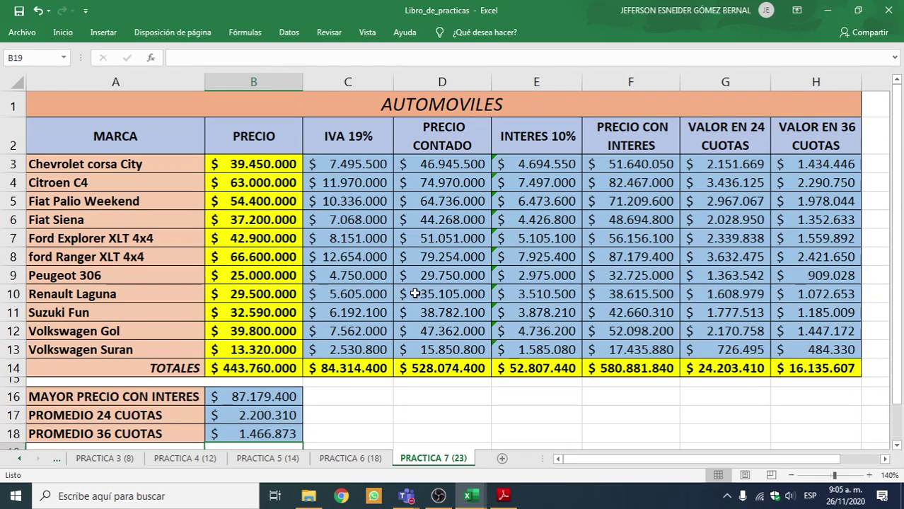
left_click(439, 495)
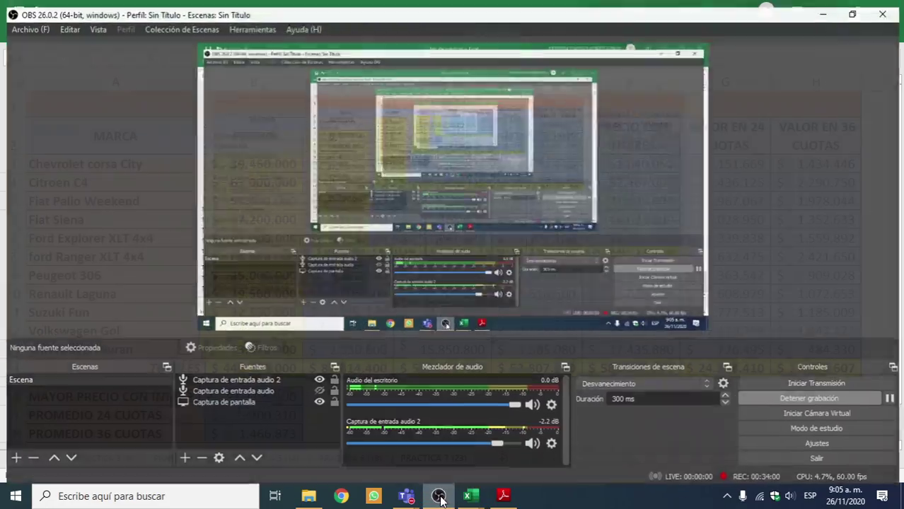
left_click(826, 7)
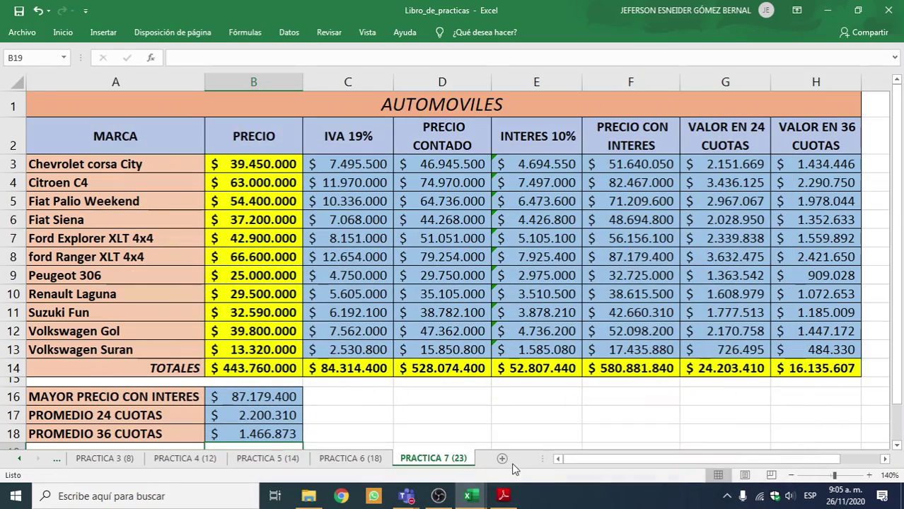
Switch to PRACTICA EXCEL PRIMERA PARTE.pdf in Adobe Reader and review the automobile exercise's table and instructions on page 28
left_click(504, 496)
scroll(425, 218, "down", 3)
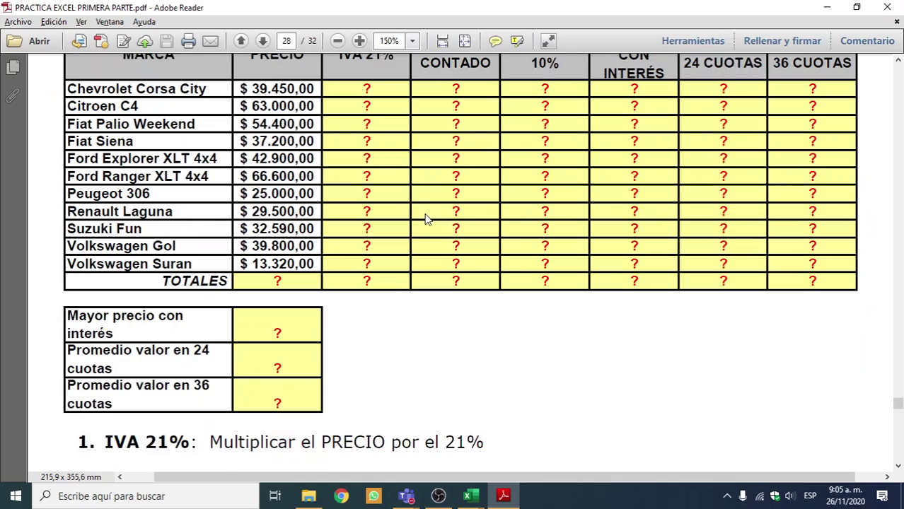
Review the Ejercicio 23 AUTOMÓVILES table and its instructions, and read on to the section "Funciones para contar datos"
scroll(427, 219, "down", 8)
scroll(287, 226, "up", 1)
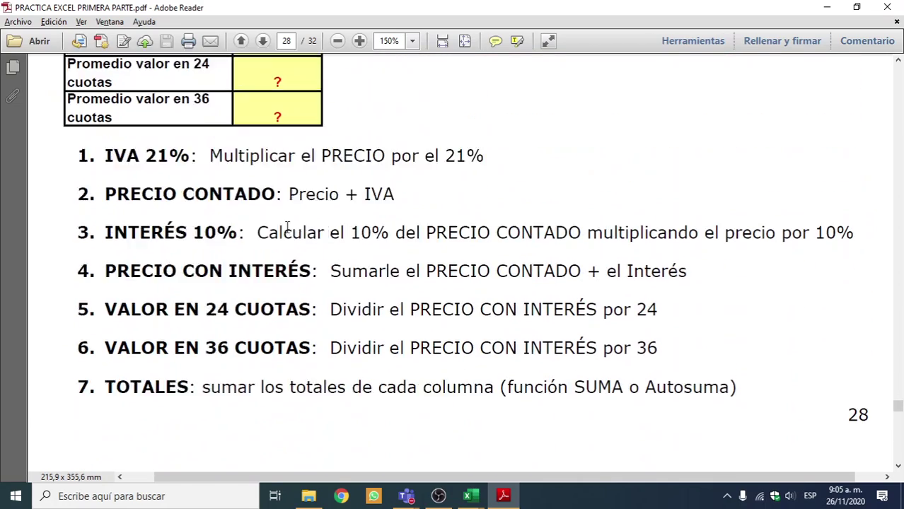
scroll(287, 226, "up", 10)
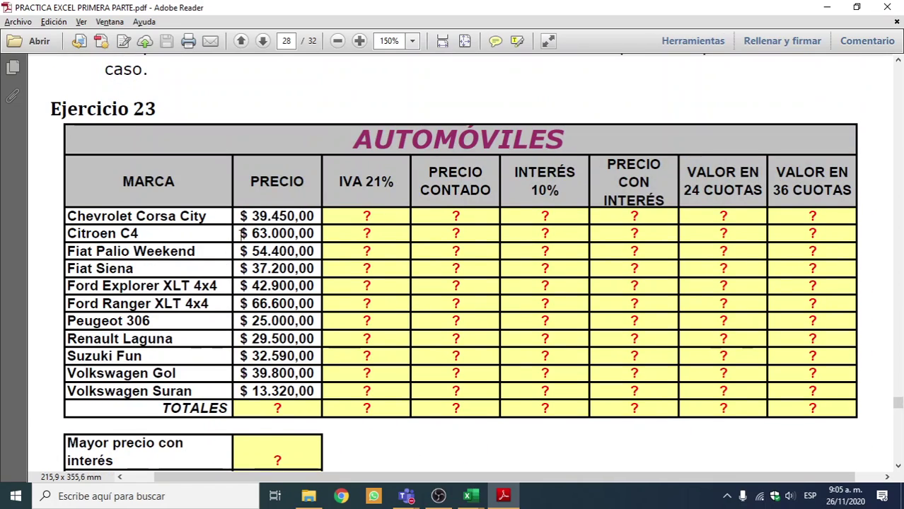
left_click_drag(240, 212, 309, 393)
scroll(321, 365, "down", 6)
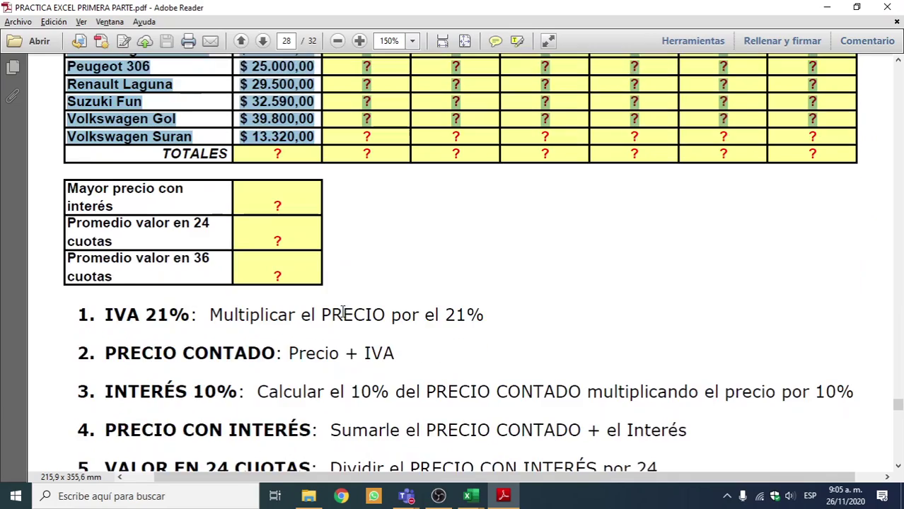
scroll(342, 312, "down", 8)
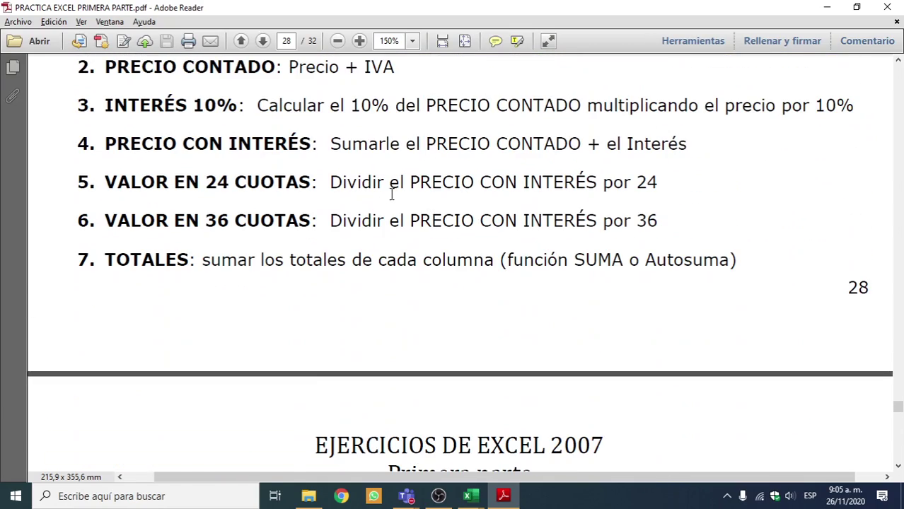
scroll(392, 195, "down", 10)
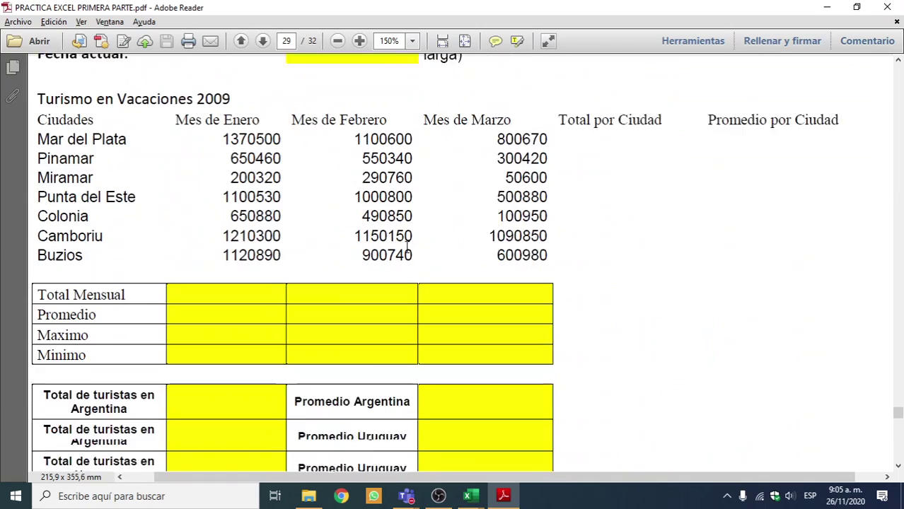
scroll(407, 247, "down", 10)
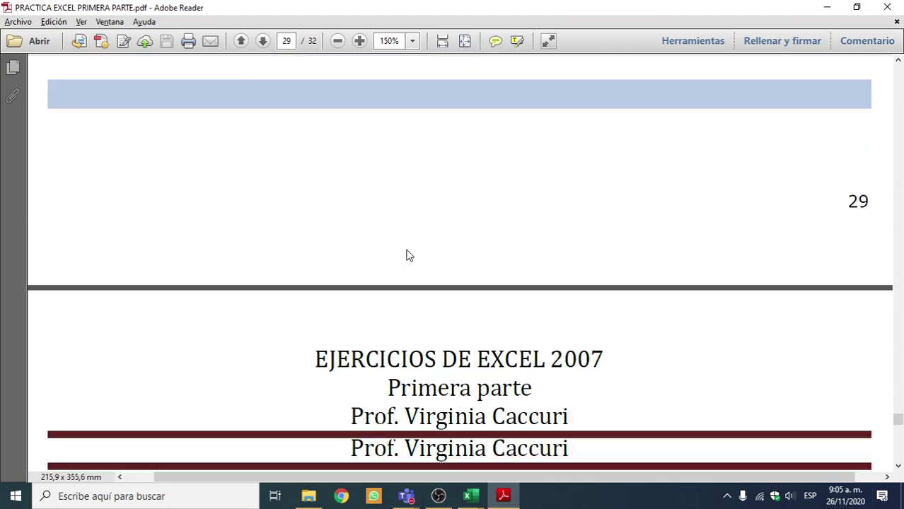
scroll(407, 254, "down", 8)
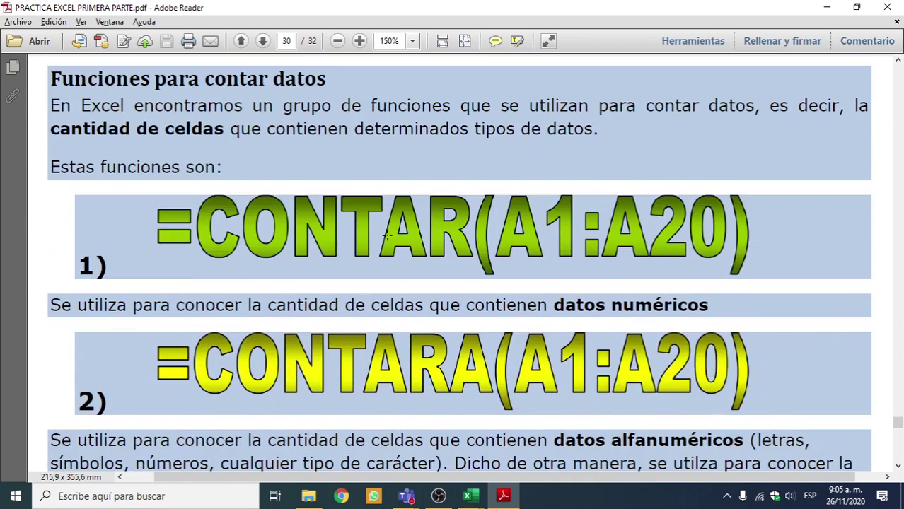
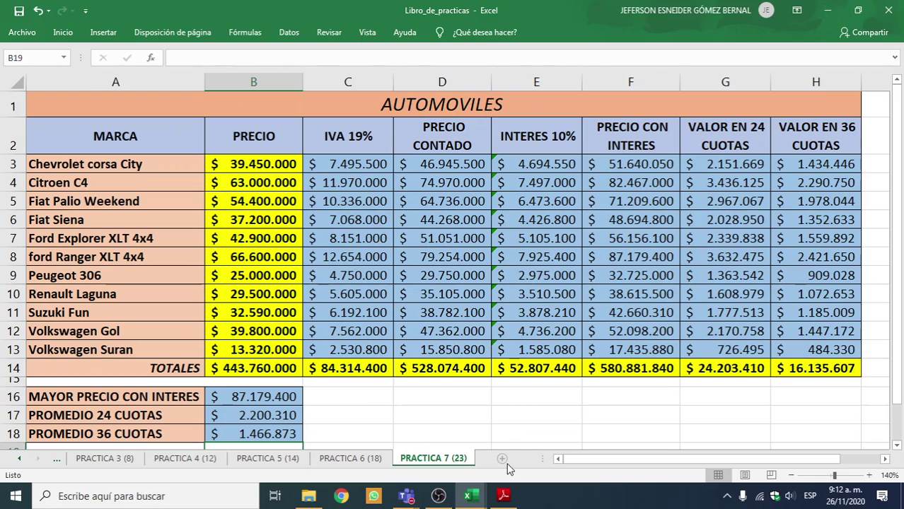
Add a new worksheet after PRACTICA 7 (23) and enlarge its view to 130%
left_click(502, 458)
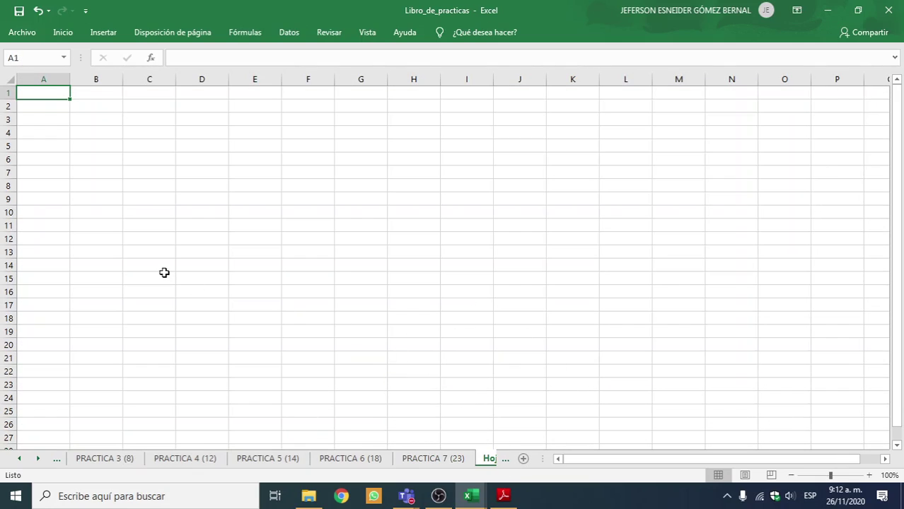
left_click(157, 238)
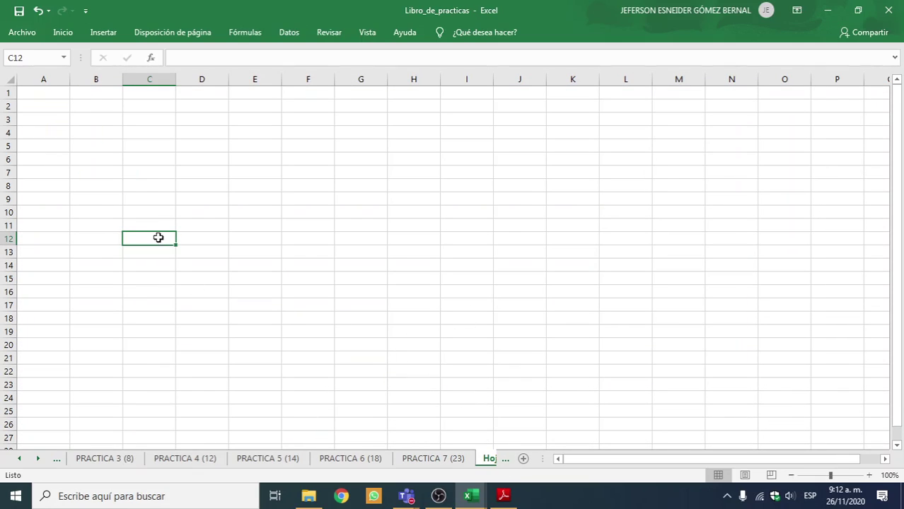
left_click(868, 475)
left_click(868, 475)
left_click(869, 475)
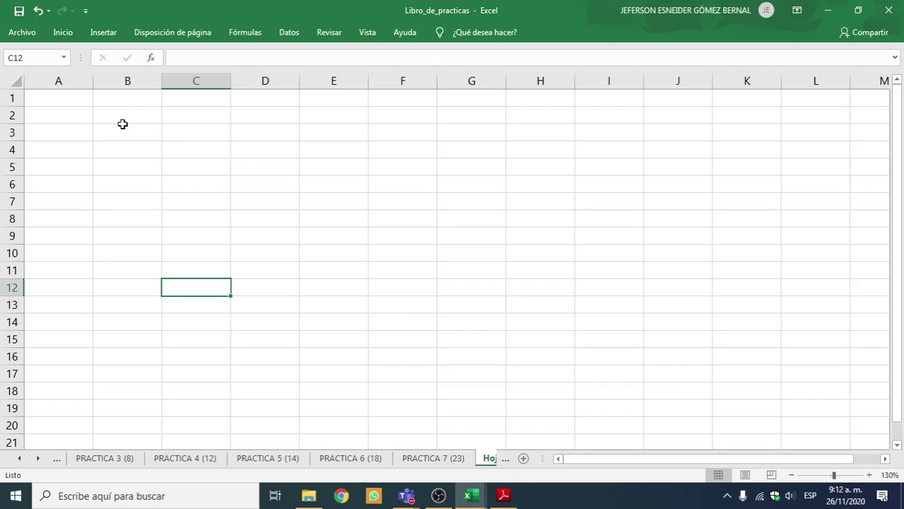
Narrow columns A through I of the new sheet to roughly half their default width
left_click_drag(95, 83, 52, 84)
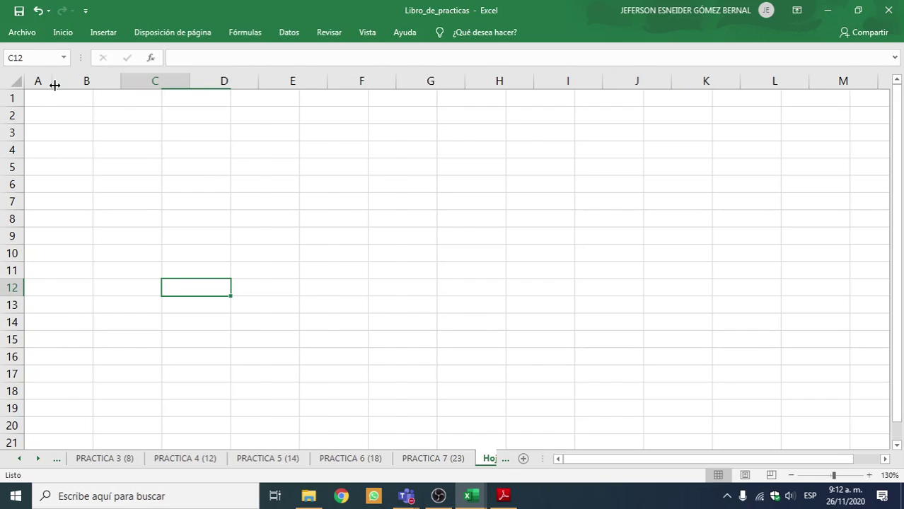
left_click_drag(122, 83, 78, 82)
left_click_drag(145, 85, 100, 84)
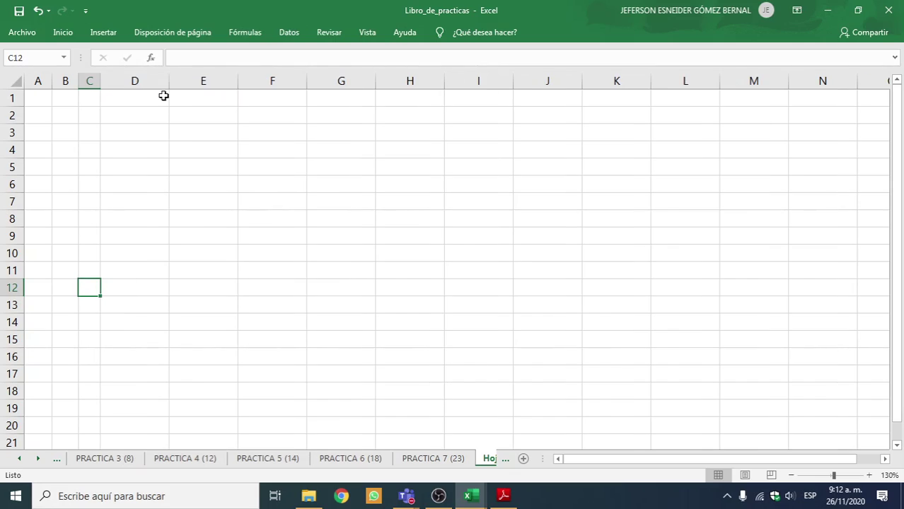
left_click_drag(162, 82, 130, 85)
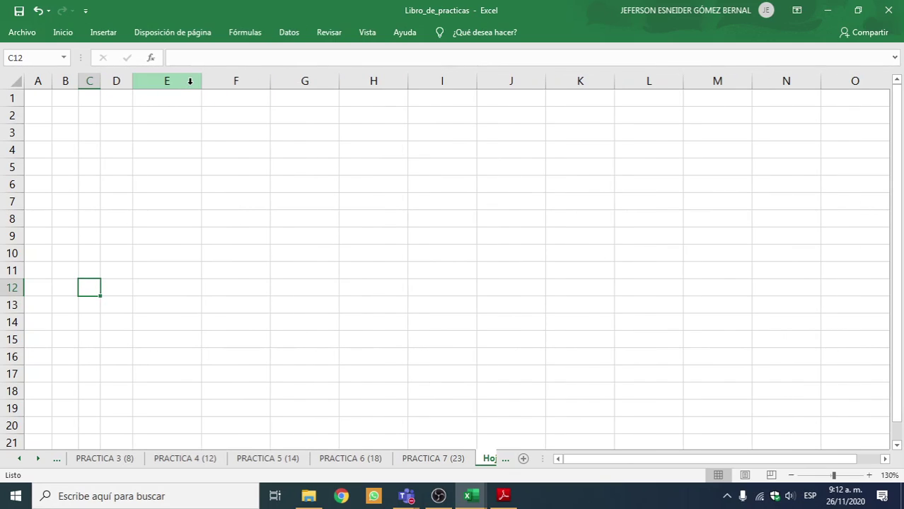
left_click_drag(195, 80, 167, 83)
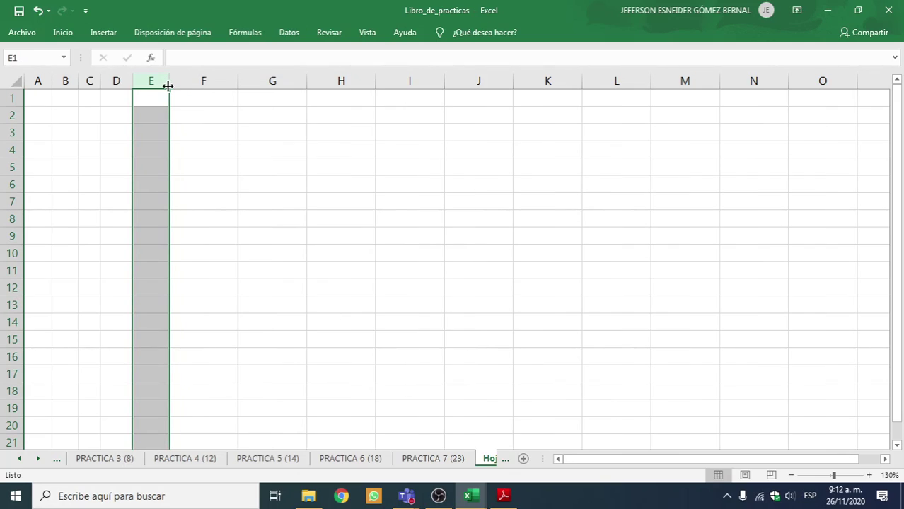
left_click_drag(237, 82, 194, 82)
left_click(139, 101)
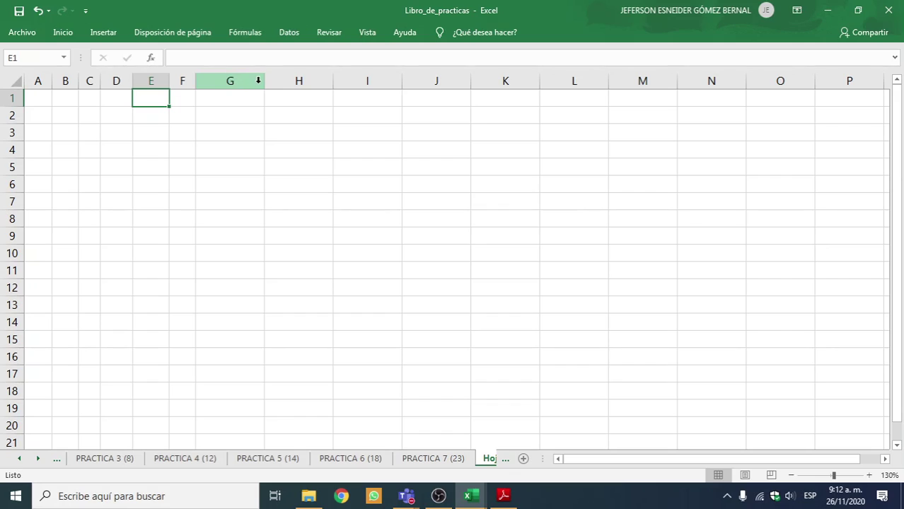
left_click_drag(262, 81, 226, 83)
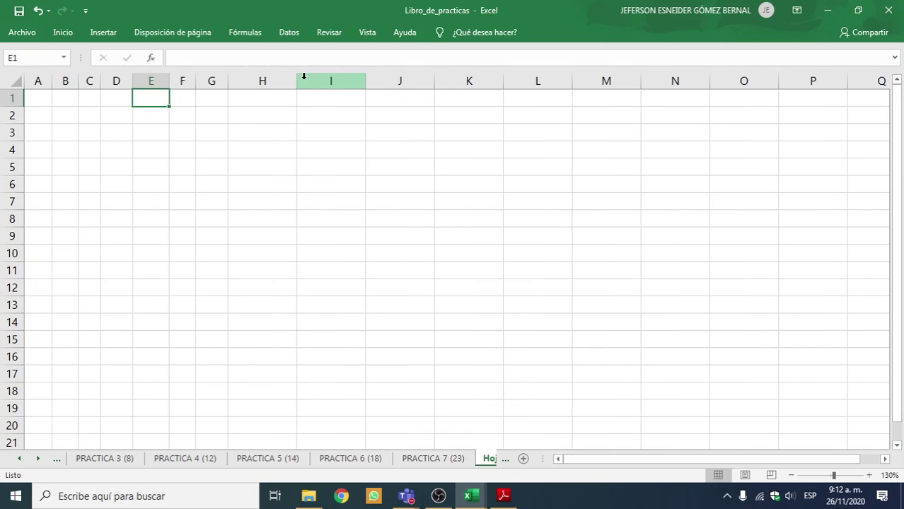
left_click_drag(300, 79, 268, 78)
left_click_drag(337, 78, 308, 78)
Enter 2 in A1 and fill a series increasing by one down column A to row 18
left_click(44, 108)
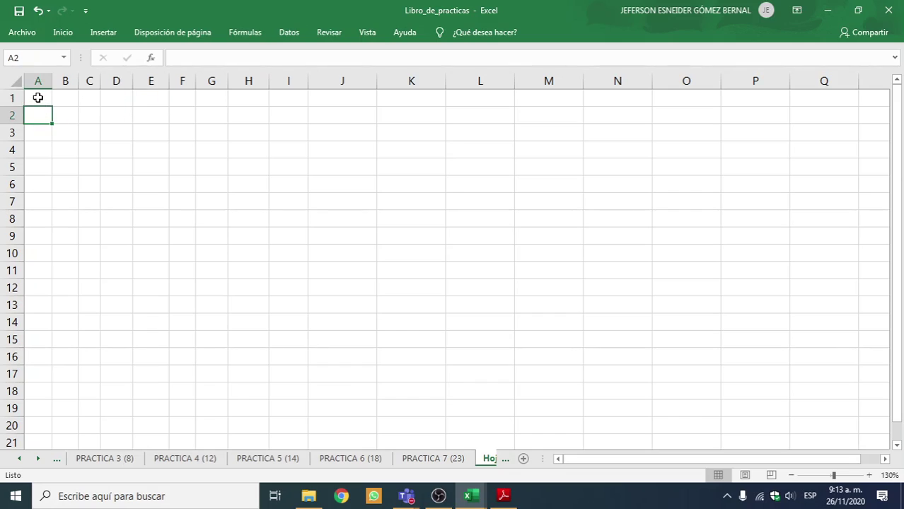
left_click(37, 97)
left_click(39, 116)
left_click(40, 100)
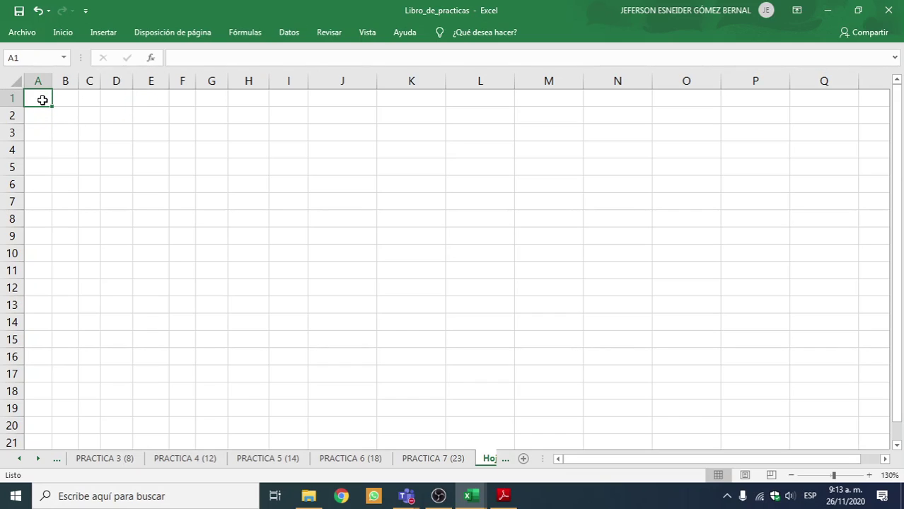
type("2")
left_click(46, 118)
left_click(36, 99)
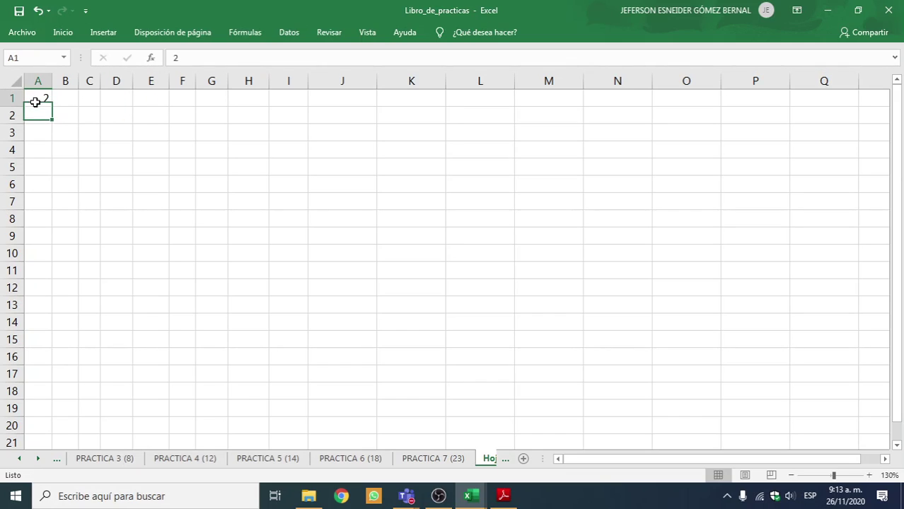
left_click_drag(54, 105, 50, 392)
Extend number series increasing by one across row 6 from A6 to H6 and across row 3 from A3 to I3
left_click(45, 251)
left_click_drag(44, 200, 243, 186)
left_click(46, 184)
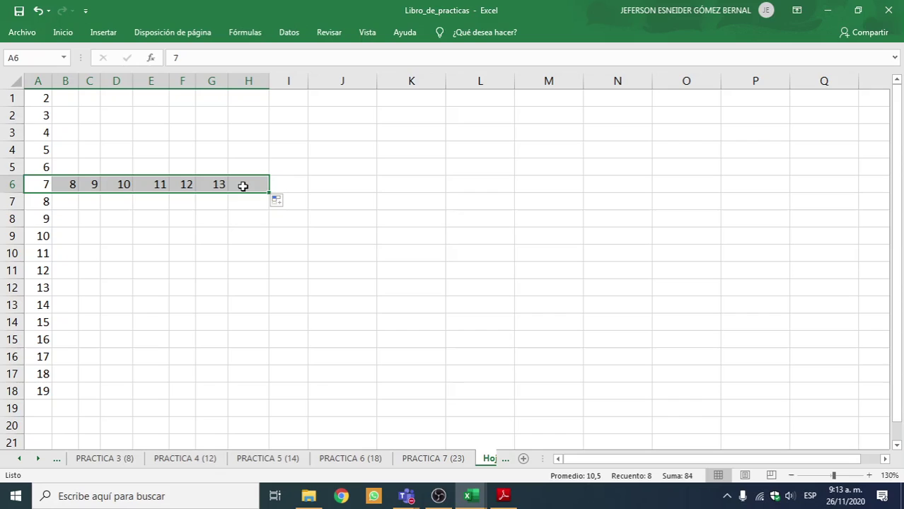
left_click(278, 185)
left_click(113, 138)
left_click(49, 134)
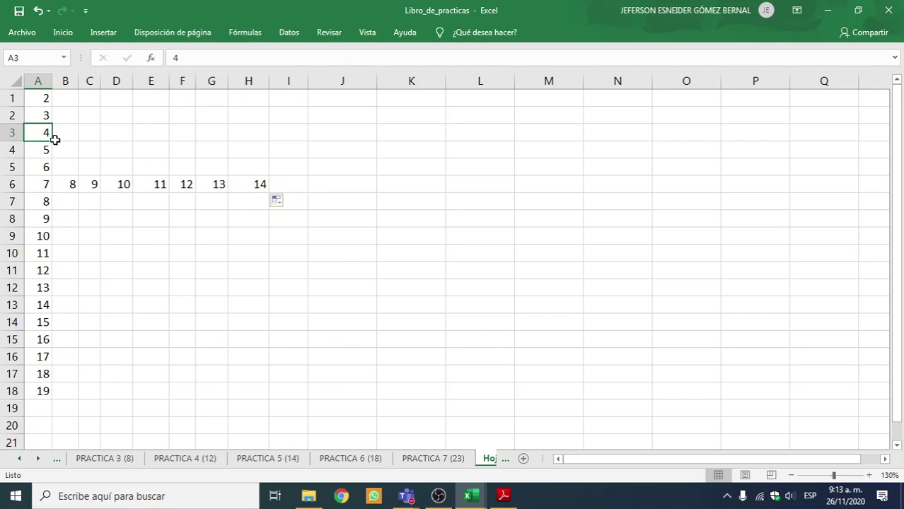
left_click_drag(56, 139, 303, 150)
Fill number series increasing by one down from E3 to E18 and from G3 to G17
left_click(162, 138)
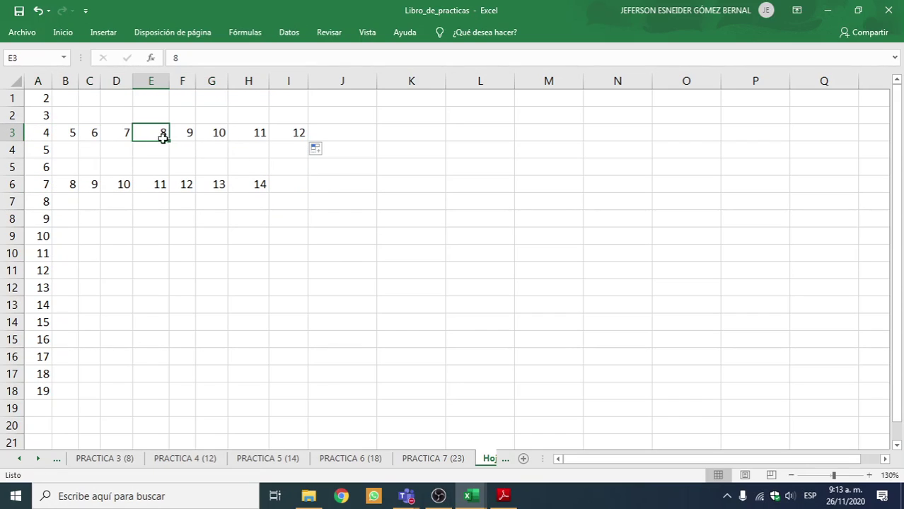
left_click_drag(170, 140, 141, 392)
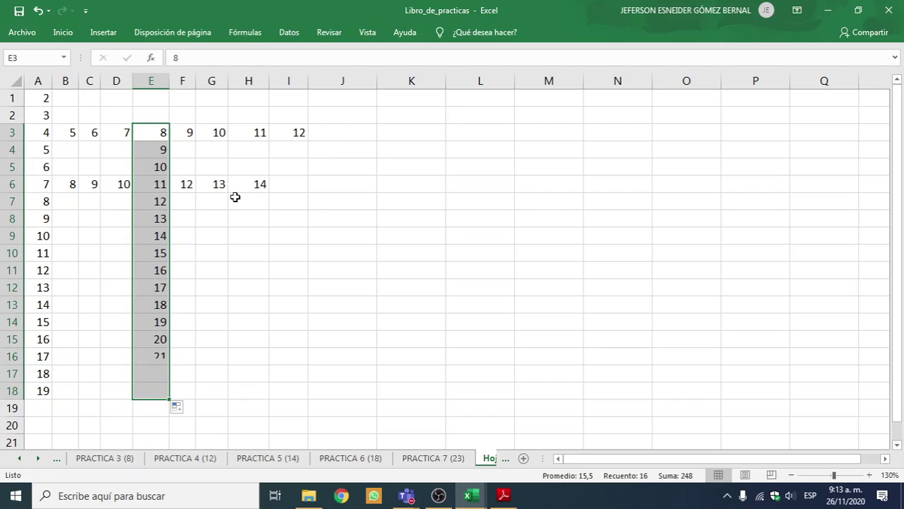
left_click(217, 183)
left_click(210, 133)
left_click_drag(228, 139, 229, 324)
Fill every cell of the range B7:D12 with the text SOL at once
left_click(99, 204)
left_click_drag(73, 206, 125, 294)
type("SOL")
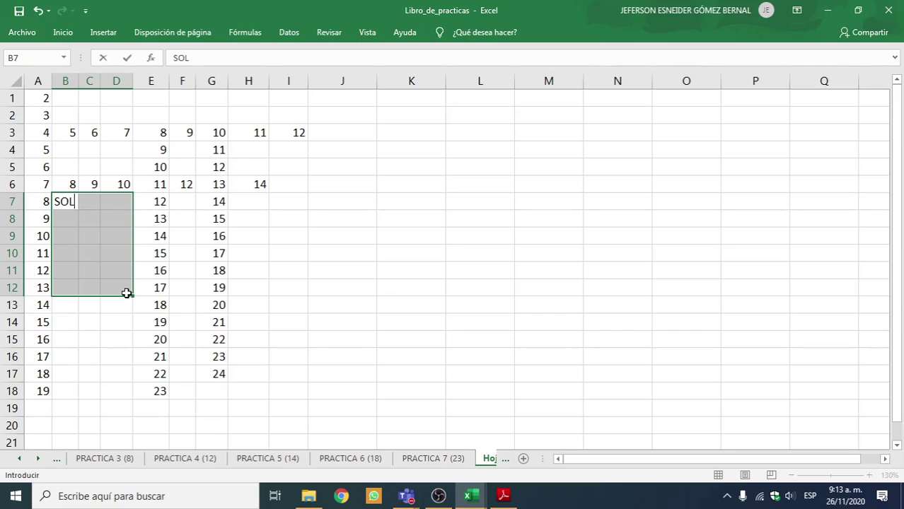
key("ctrl+Return")
left_click(117, 268)
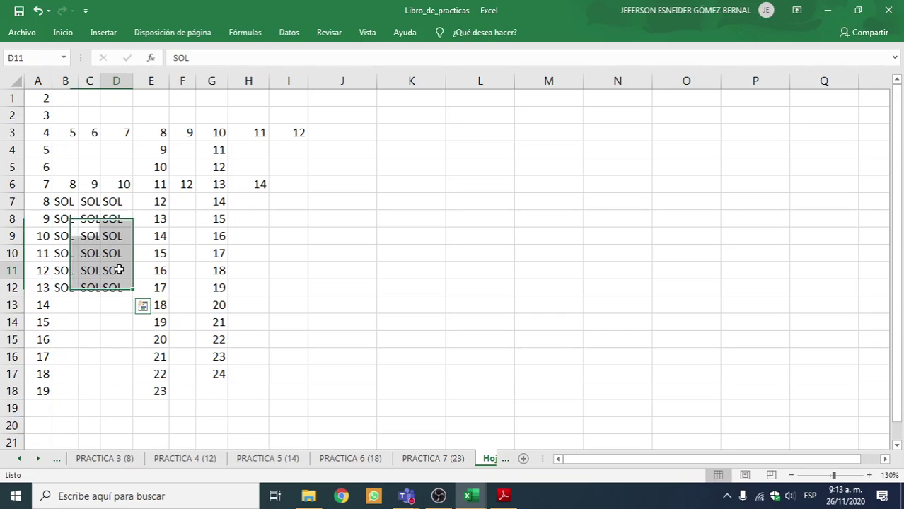
left_click(258, 205)
Fill number series increasing by one down from C3 to C9 and across row 1 from A1 to I1
left_click(86, 130)
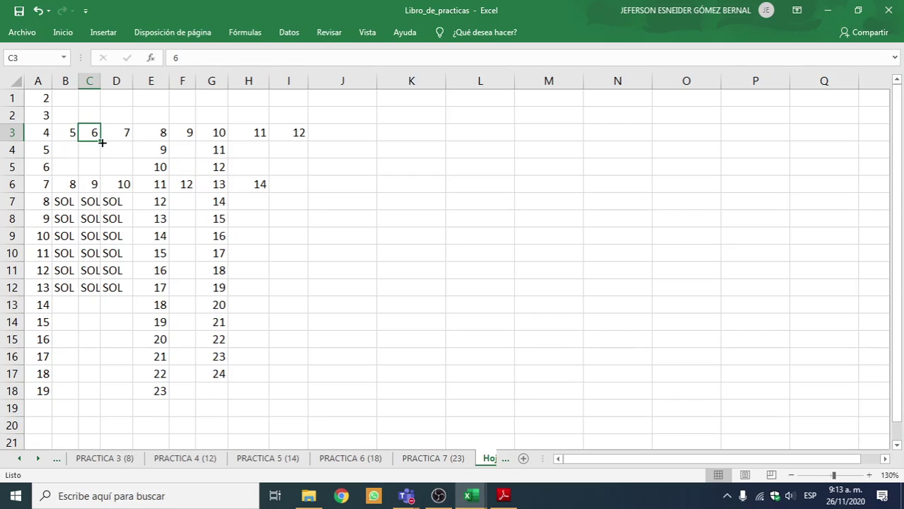
left_click_drag(101, 142, 99, 244)
left_click(261, 195)
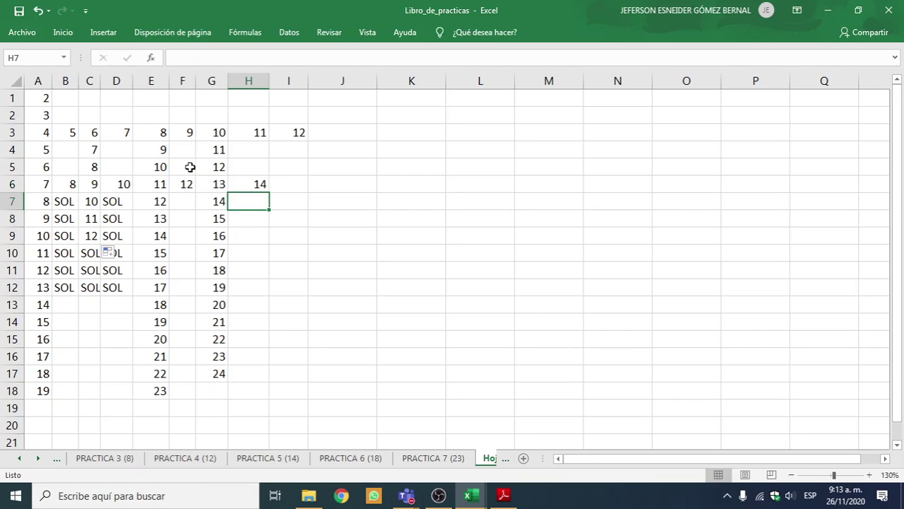
left_click(75, 115)
left_click(41, 98)
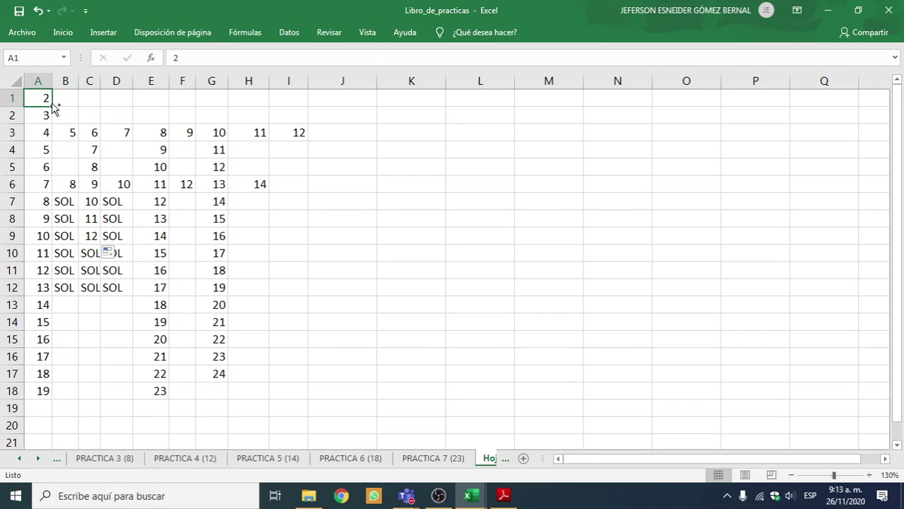
left_click_drag(54, 104, 316, 139)
Extend number series increasing by one from F1 down to F2 and from D1 down to D5
left_click(192, 101)
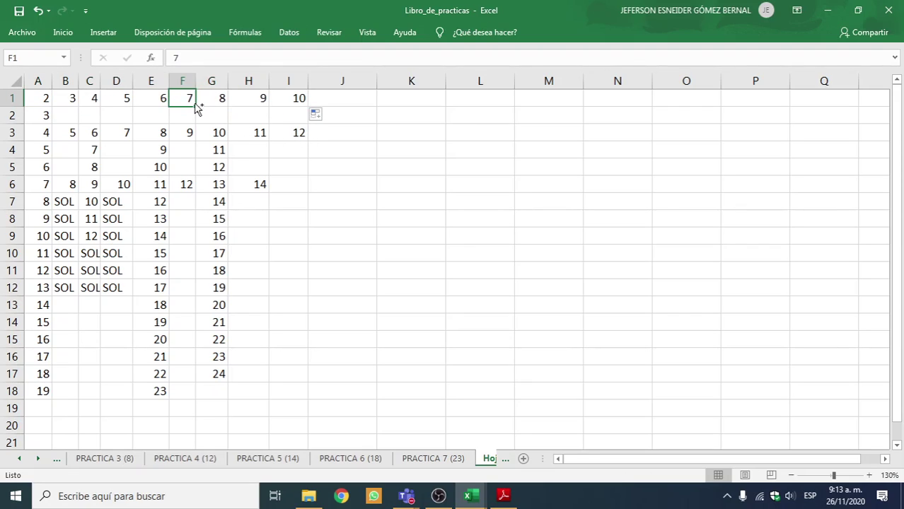
left_click_drag(197, 106, 194, 117)
left_click(131, 108)
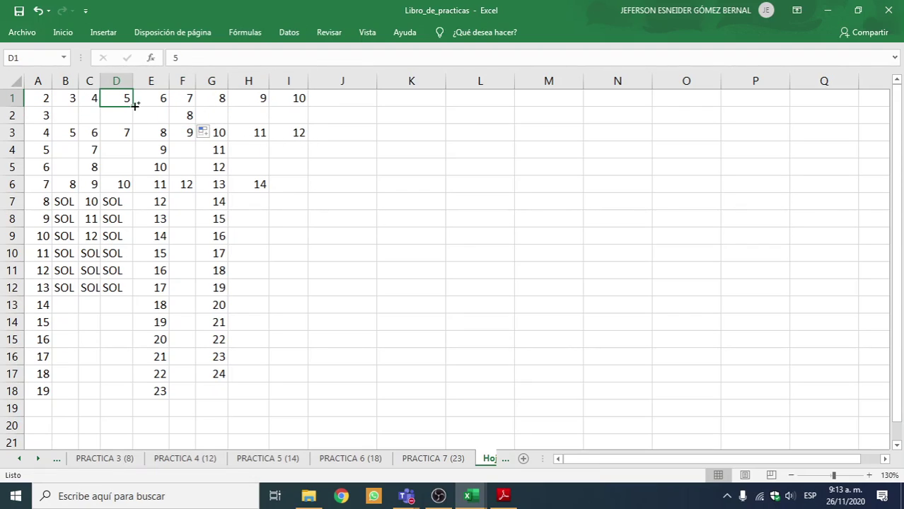
left_click_drag(134, 105, 135, 170)
Copy the text SOL from D12 down column D to row 17
left_click(113, 270)
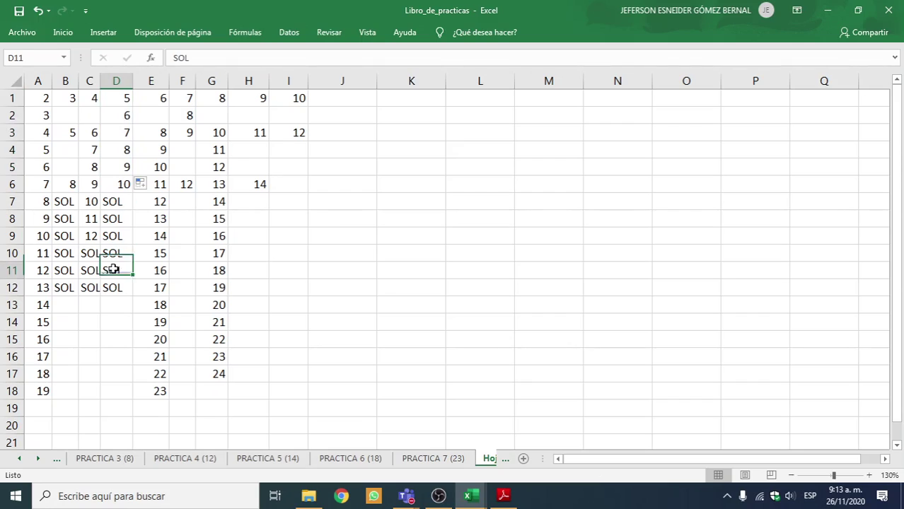
left_click(110, 287)
left_click_drag(132, 295, 133, 379)
left_click(290, 302)
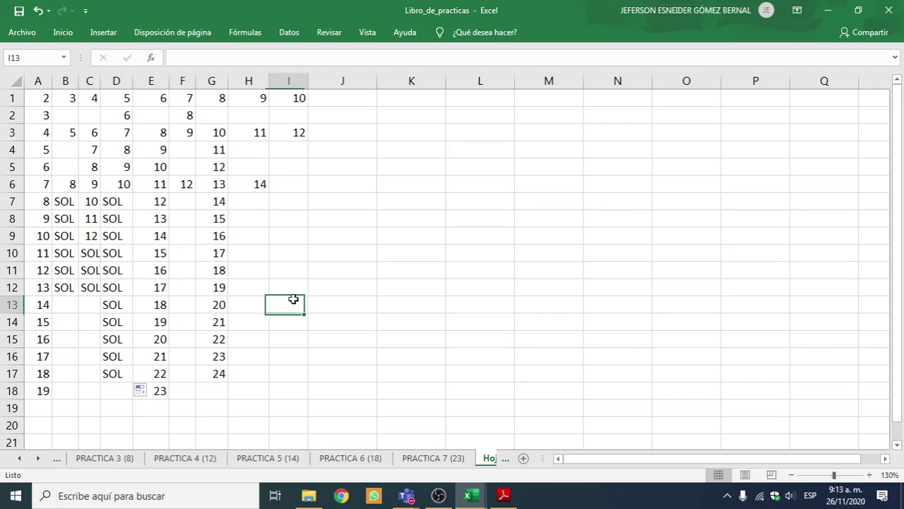
Fill the range F7:F18 with the text LUNA at once and autofit column F to its contents
left_click(182, 215)
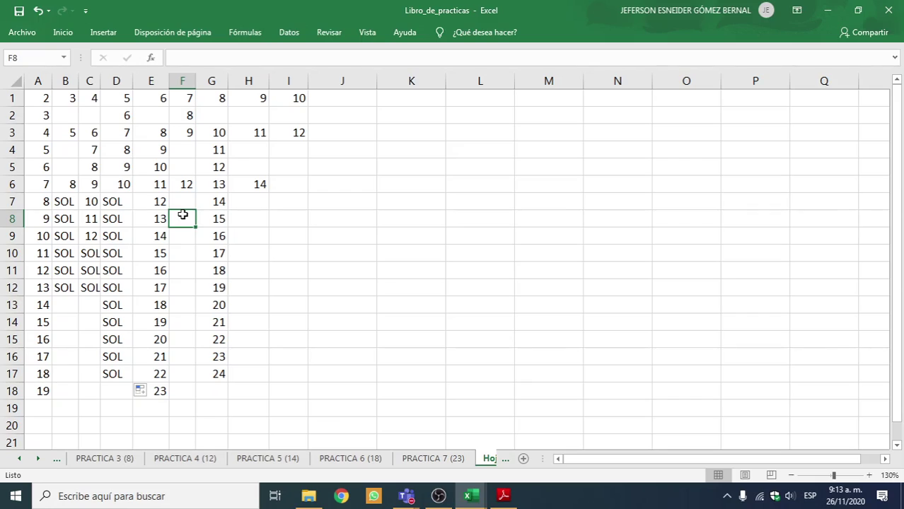
left_click_drag(183, 204, 177, 394)
type("LUNA")
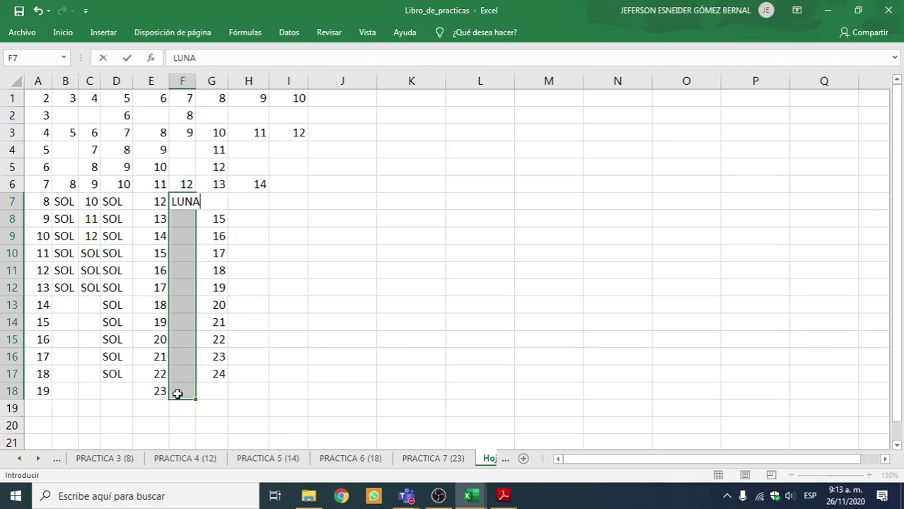
key("ctrl+Return")
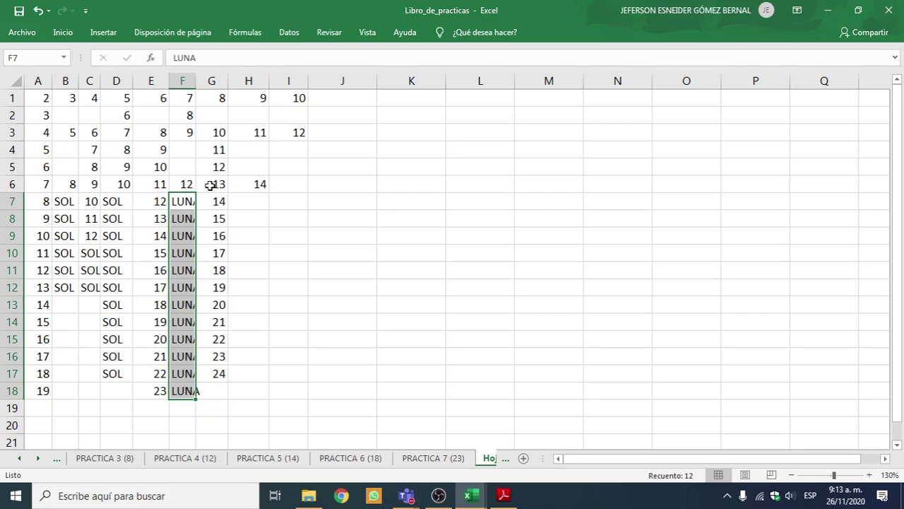
double_click(192, 82)
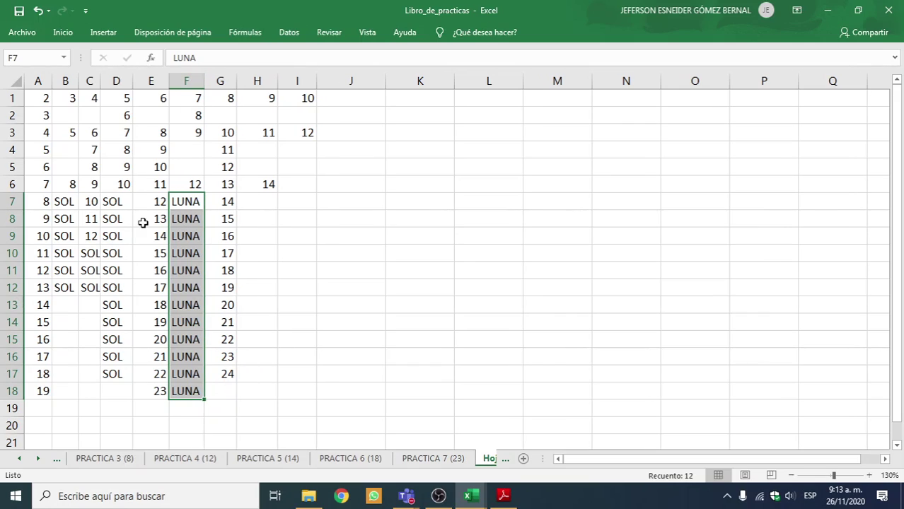
left_click(182, 253)
Copy the value 15 from A14 over the block A14:C16, and move the copy in B14 up to B13
left_click(70, 341)
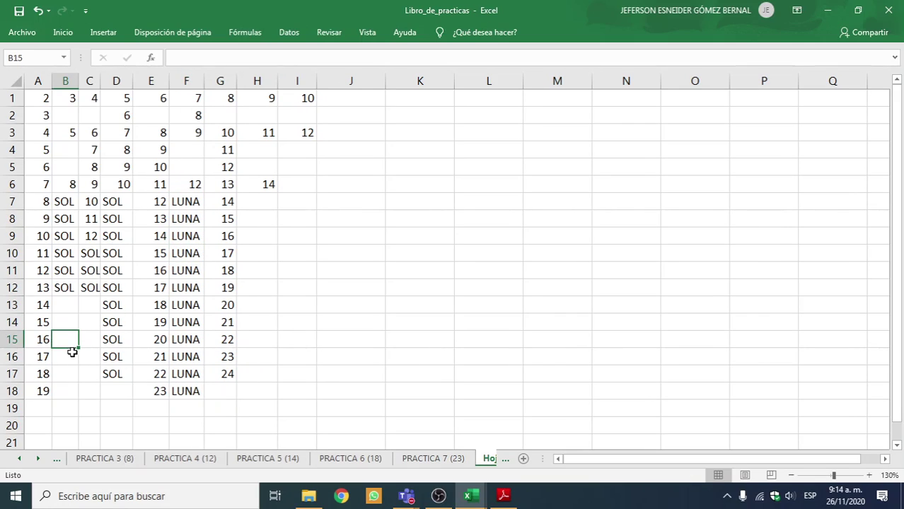
left_click(43, 326)
left_click_drag(51, 330, 95, 365)
left_click(65, 372)
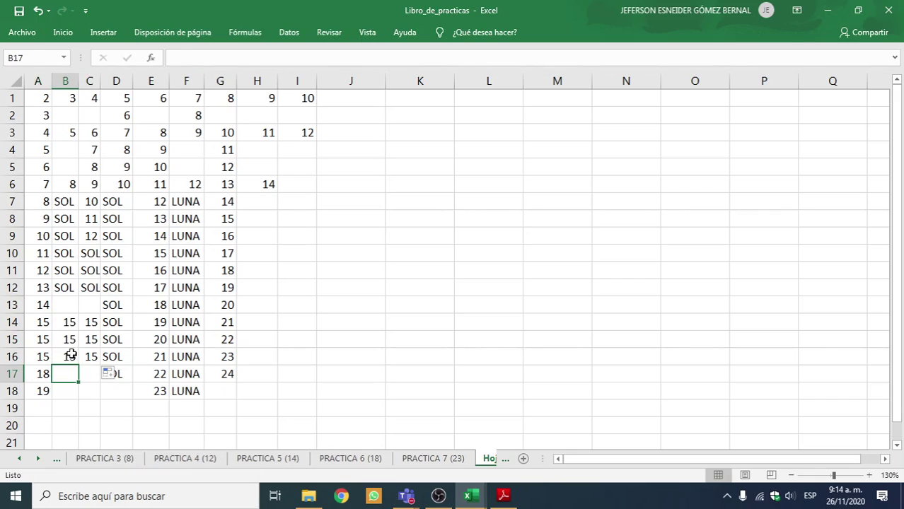
left_click(67, 322)
mouse_move(78, 322)
left_mouse_down()
mouse_move(104, 309)
mouse_move(68, 307)
left_mouse_up()
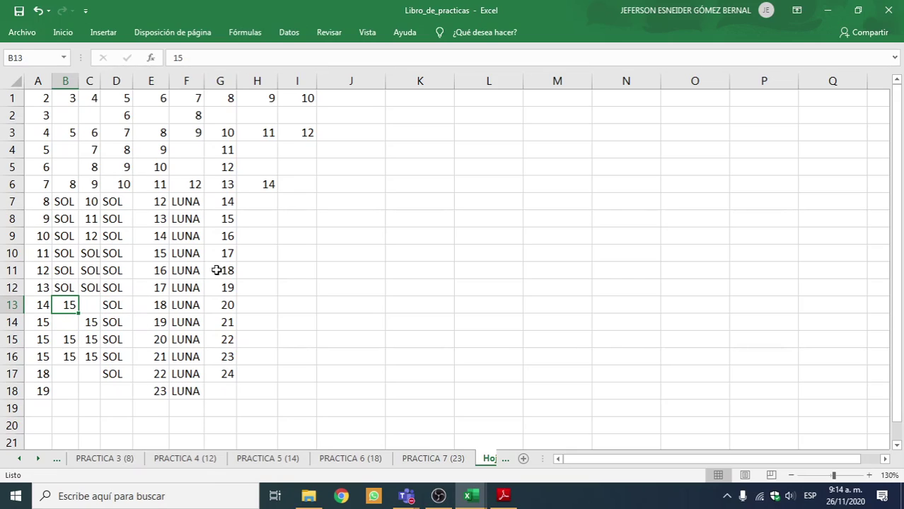
Fill every cell of the range H7:I18 with the number 2 at once
left_click(266, 201)
left_click_drag(262, 201, 291, 394)
left_click_drag(260, 202, 286, 401)
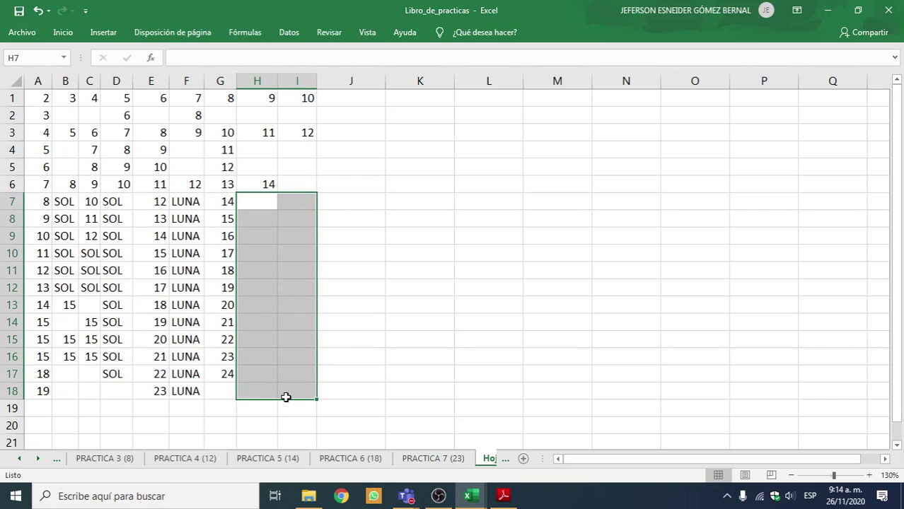
type("2")
key("ctrl+Return")
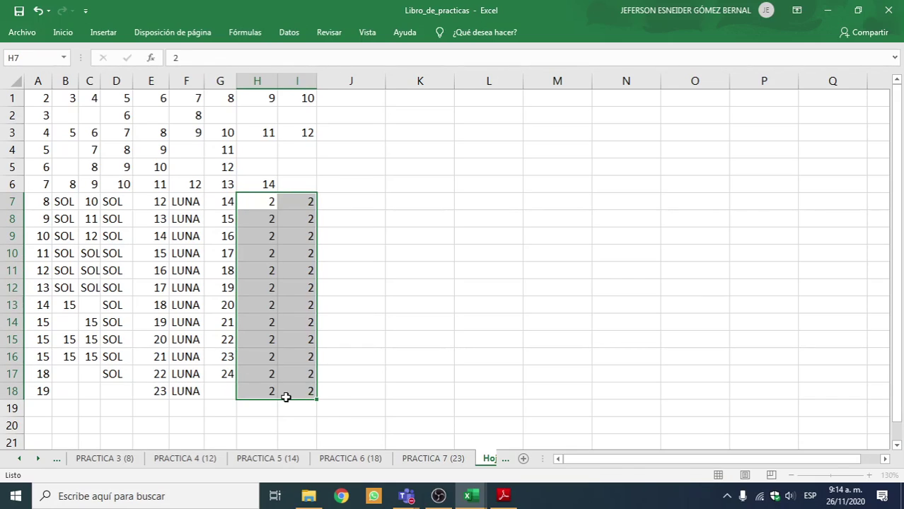
key("Left")
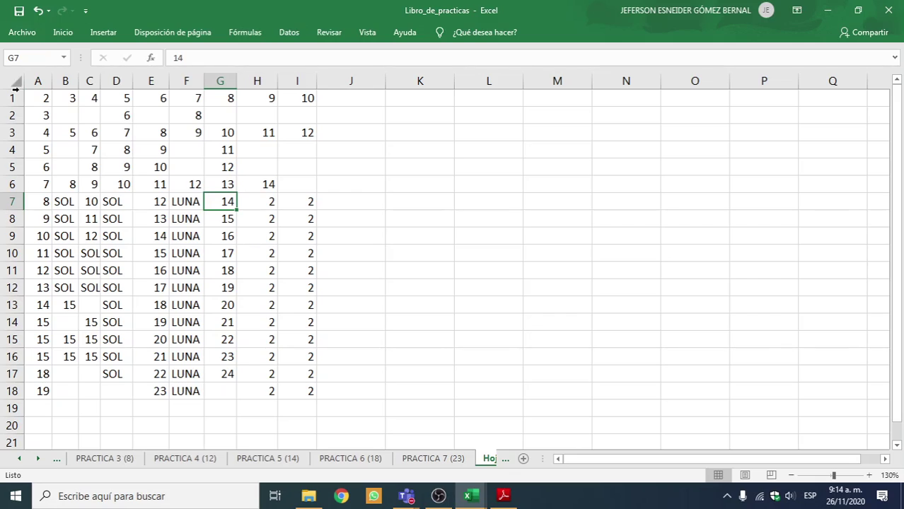
Apply all borders to the data range A1:I18
left_click_drag(46, 99, 299, 386)
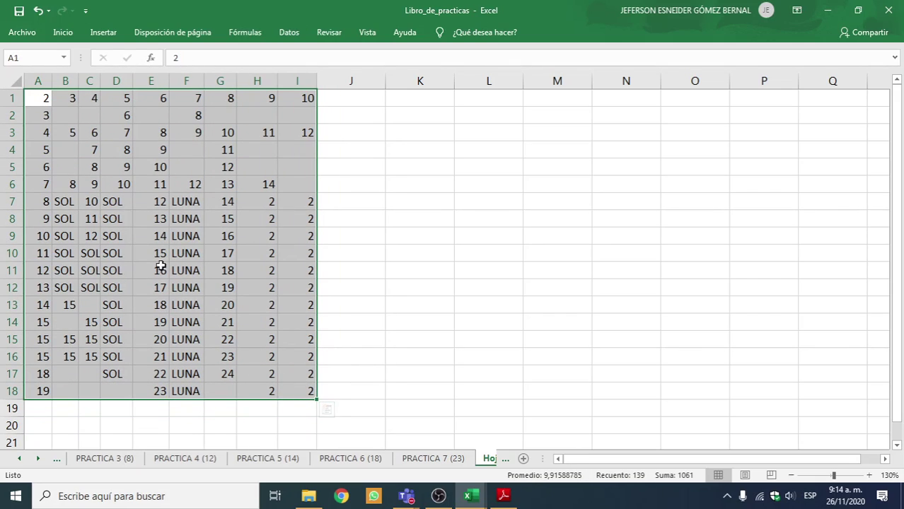
left_click(61, 33)
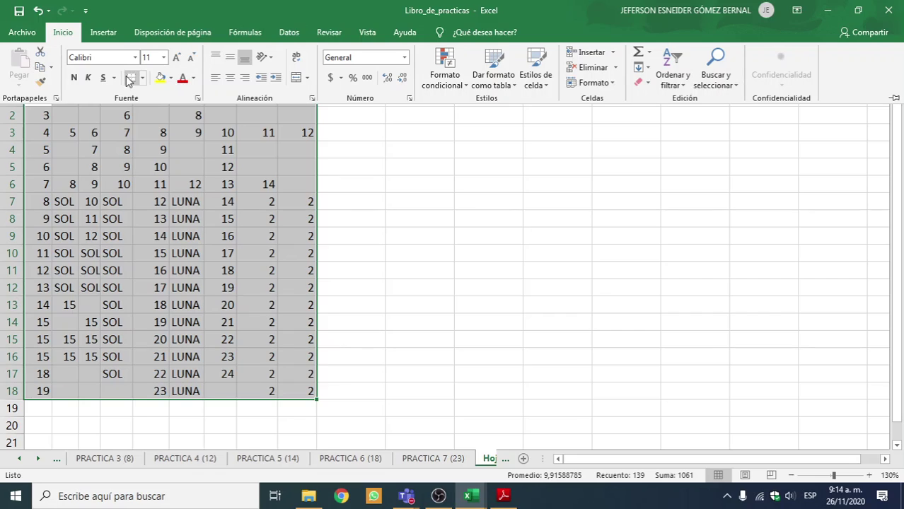
left_click(141, 81)
left_click(194, 191)
left_click(413, 216)
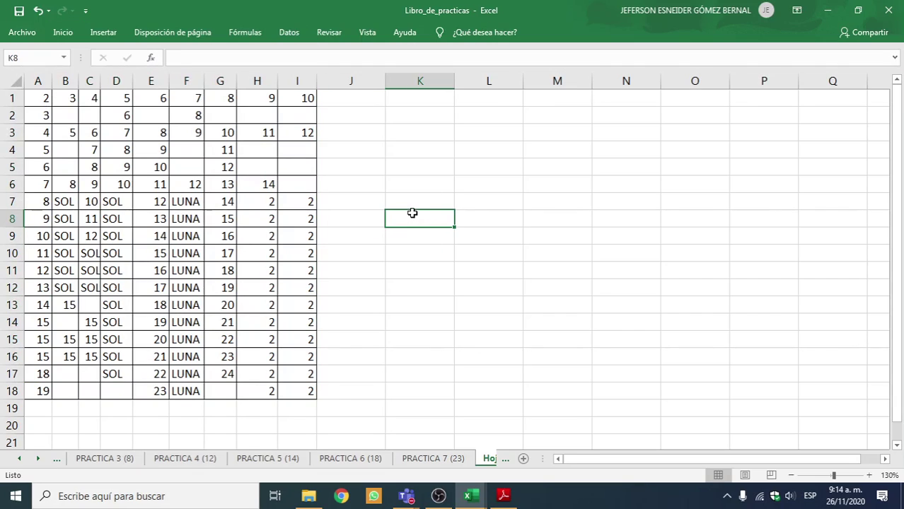
Enter the labels CONTAR in J1 and CONTARA in J2, beside the data range
left_click(869, 476)
left_click(869, 475)
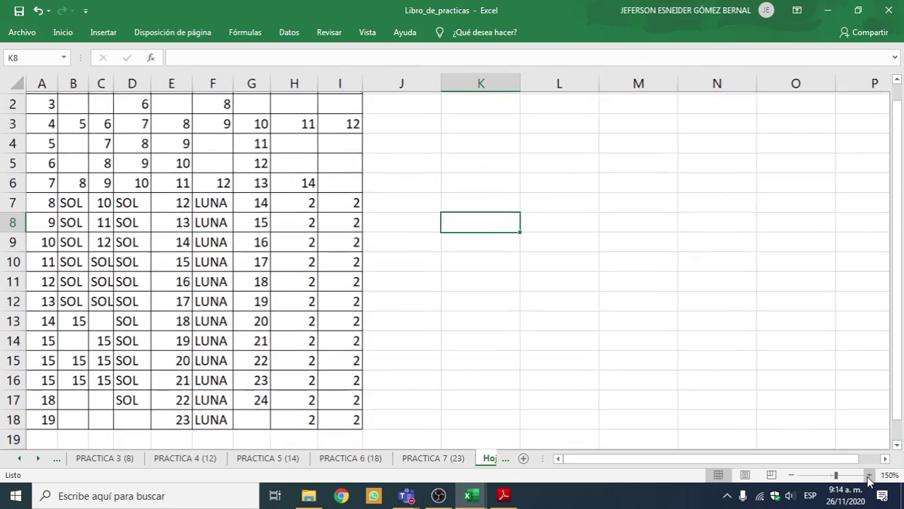
scroll(668, 377, "up", 1)
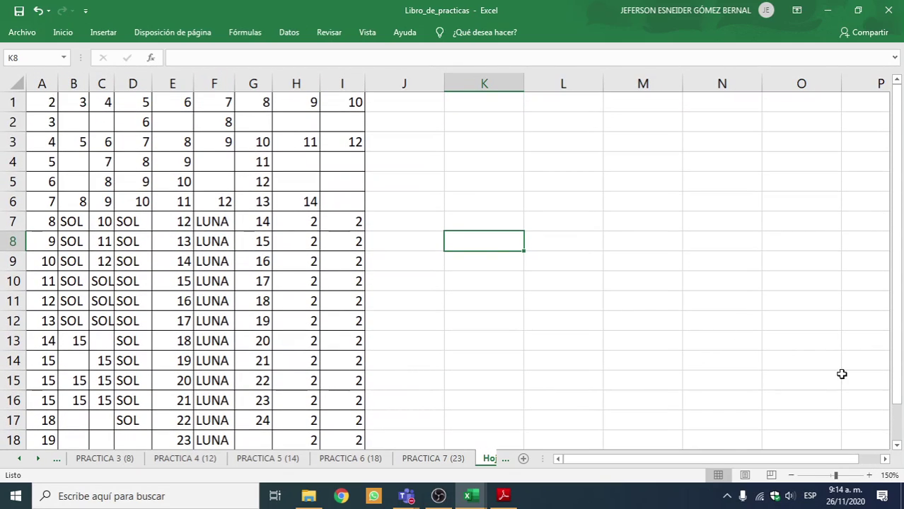
left_click(790, 475)
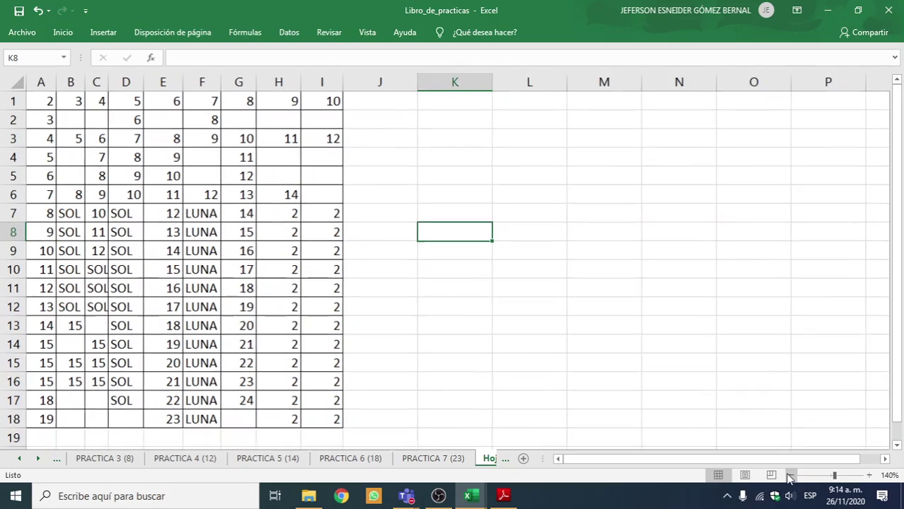
left_click(869, 475)
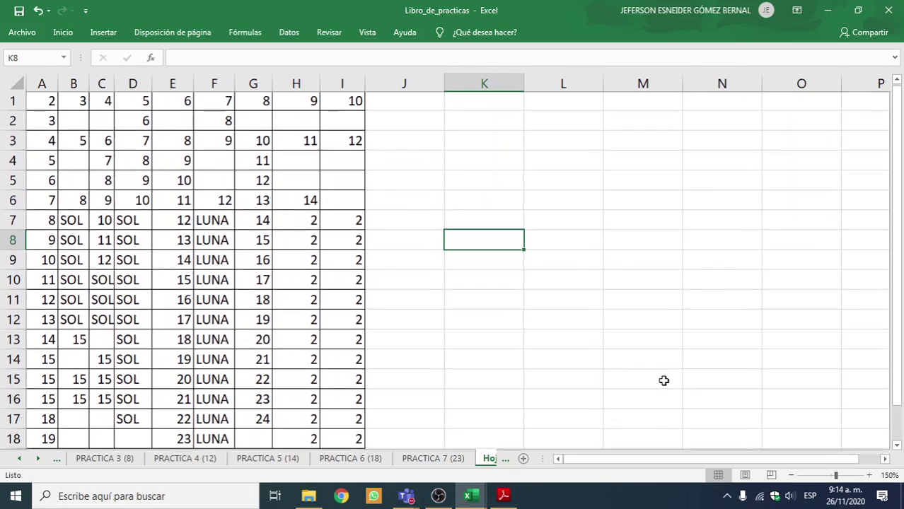
left_click(447, 119)
left_click(414, 99)
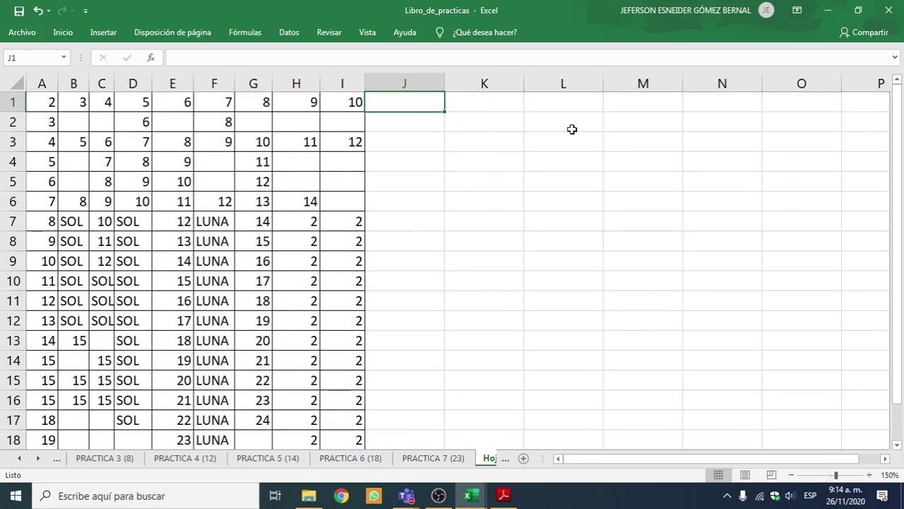
type("CONTAR")
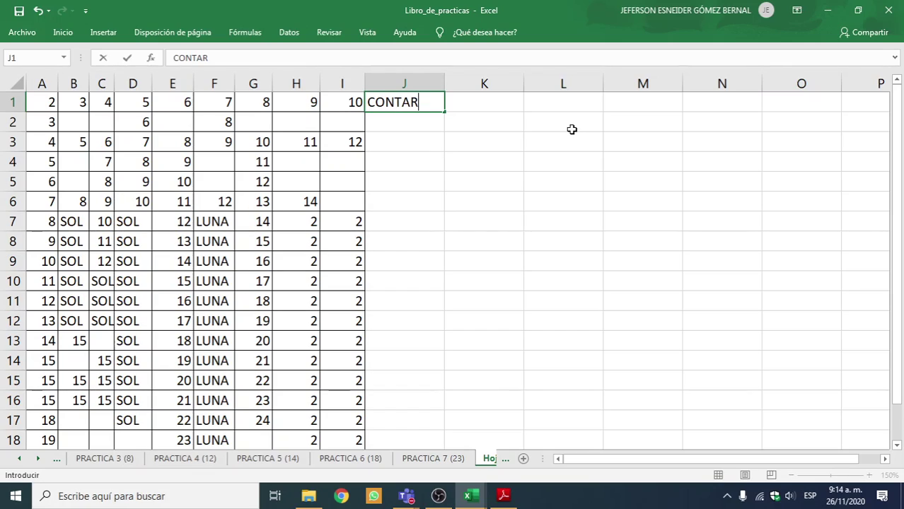
key("Return")
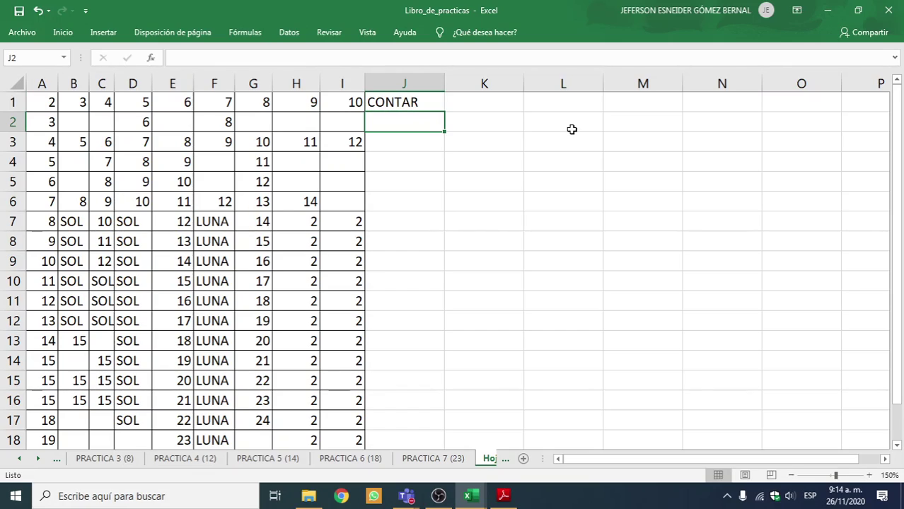
type("CONTA")
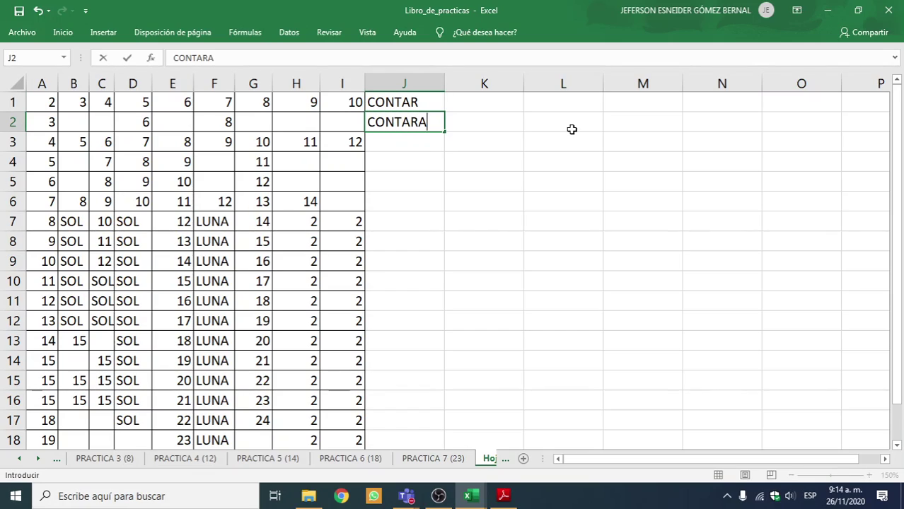
type("RA")
key("Return")
Enter the labels CONTAR.BLANCO in J3 and CONTAR.SI in J4, and widen column J to fit them
type("COT")
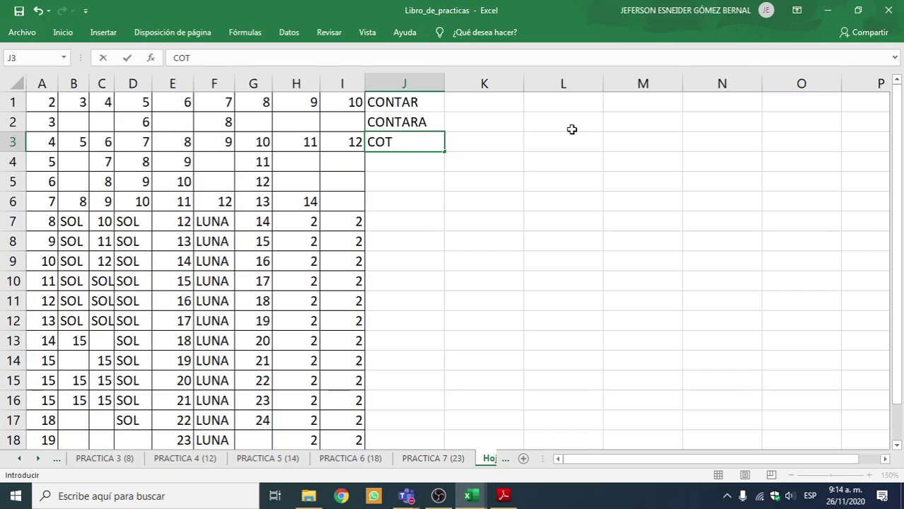
key("BackSpace")
type("NTAR.BLANCO")
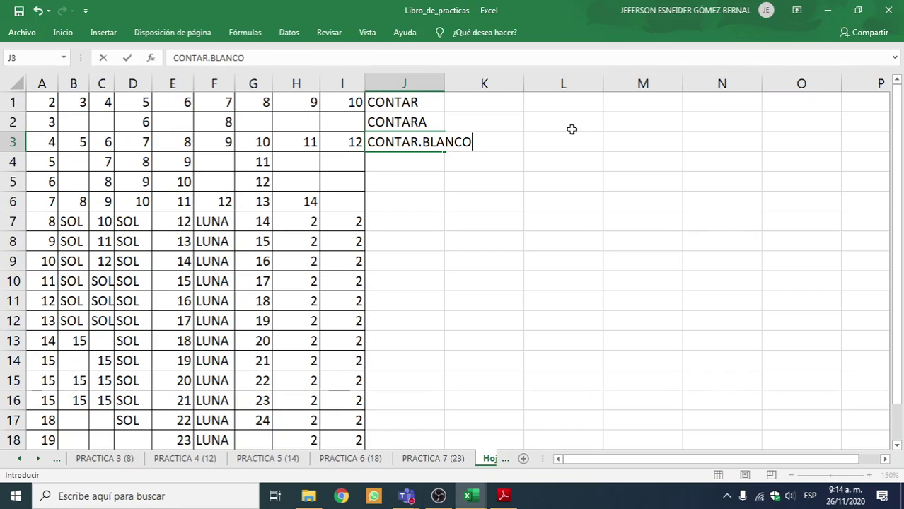
key("Return")
type("CONTAR.S")
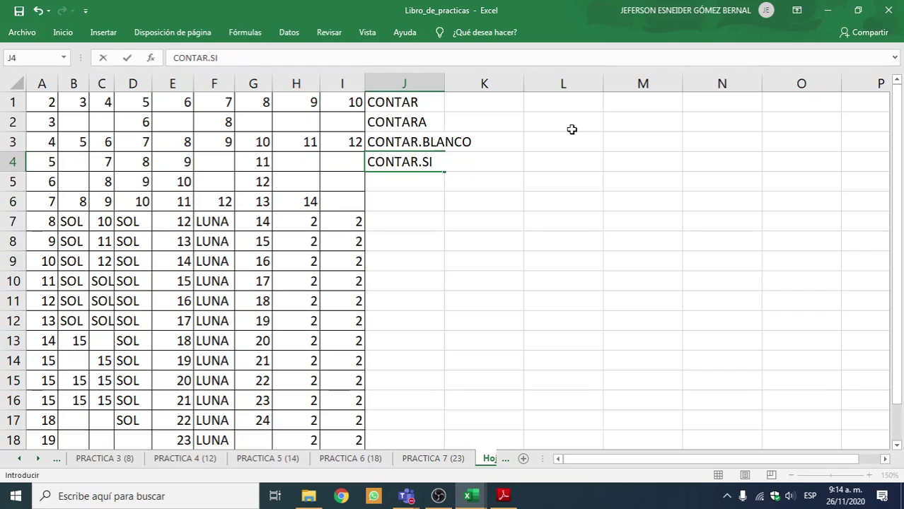
type("I")
key("Return")
key("Right")
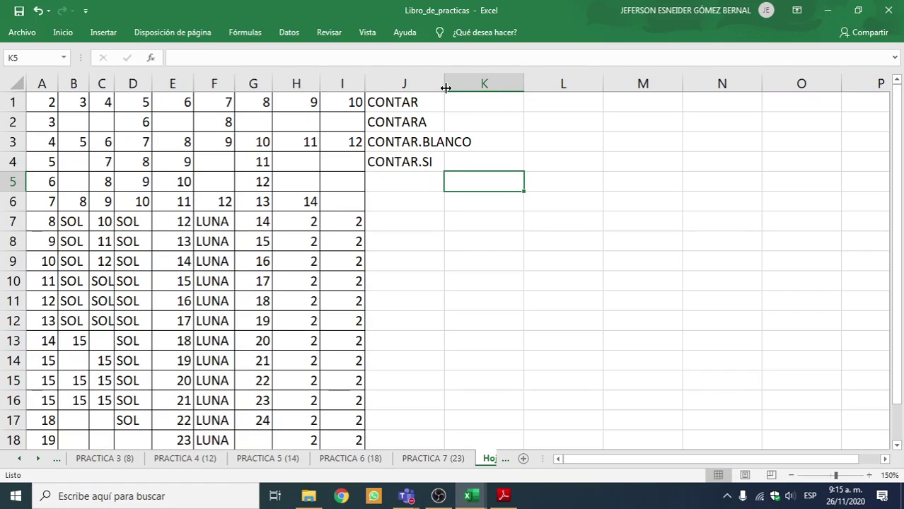
left_click_drag(445, 87, 475, 90)
Count the numeric cells of the data range in K1 with the formula =CONTAR(A1:I18)
left_click(518, 100)
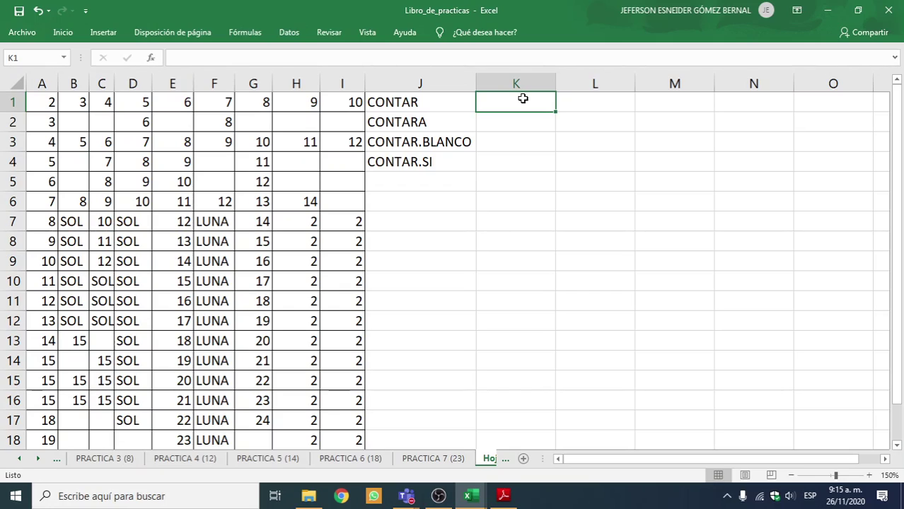
type("=")
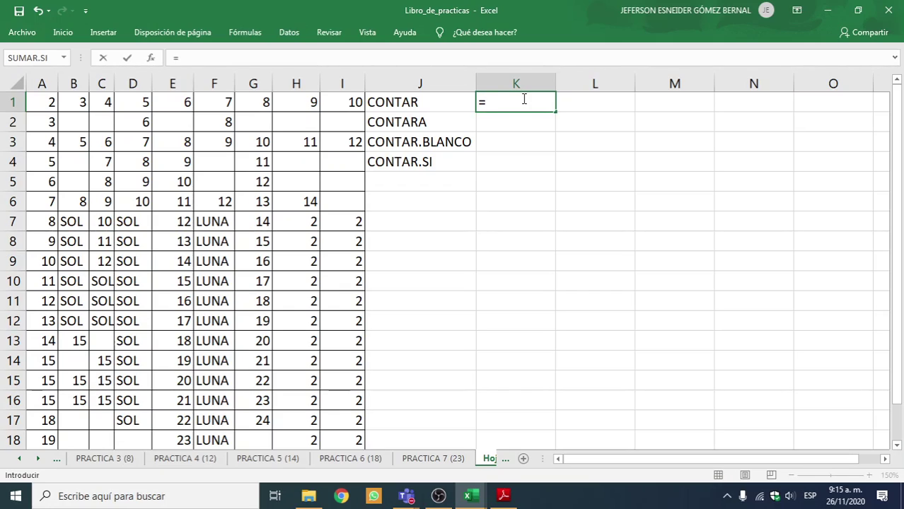
type("CONTAR")
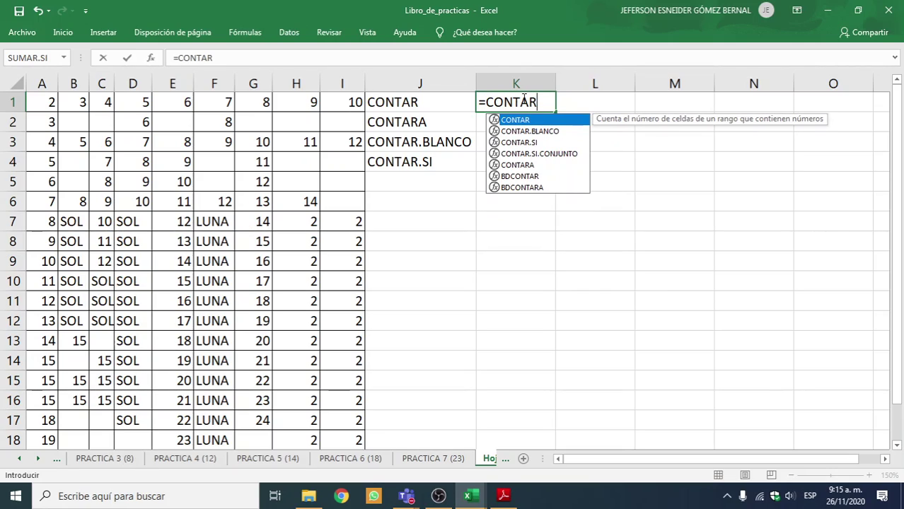
type("(")
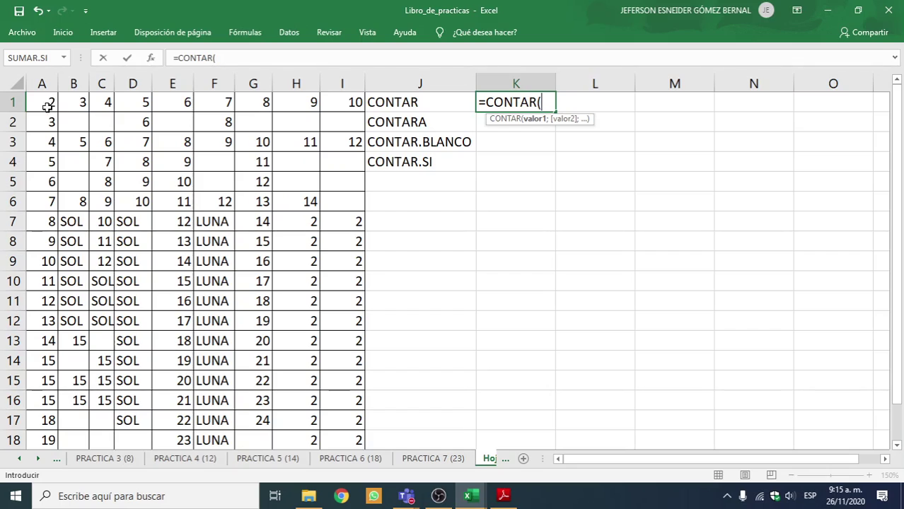
left_click_drag(42, 101, 344, 427)
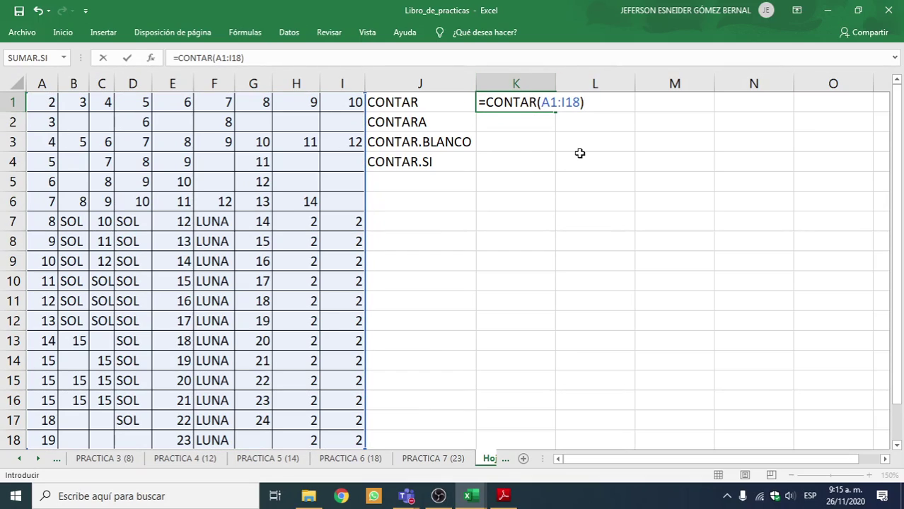
key("Return")
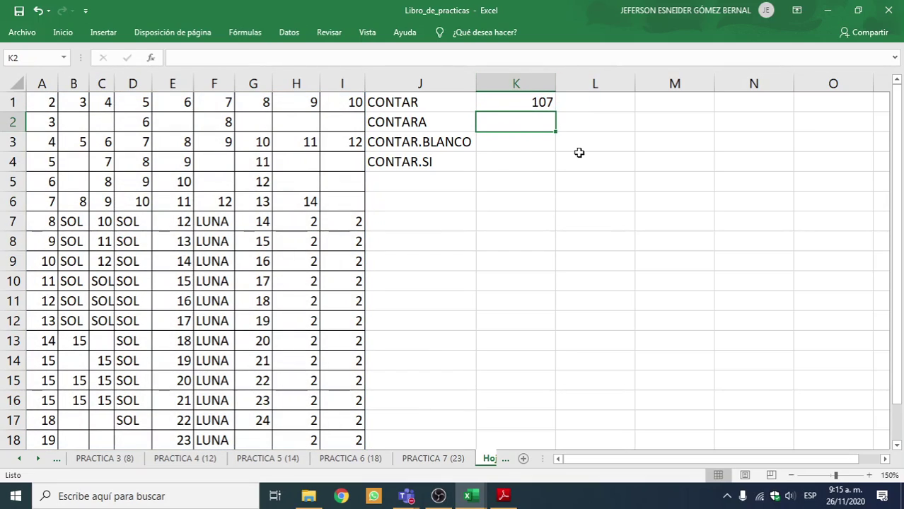
left_click(521, 106)
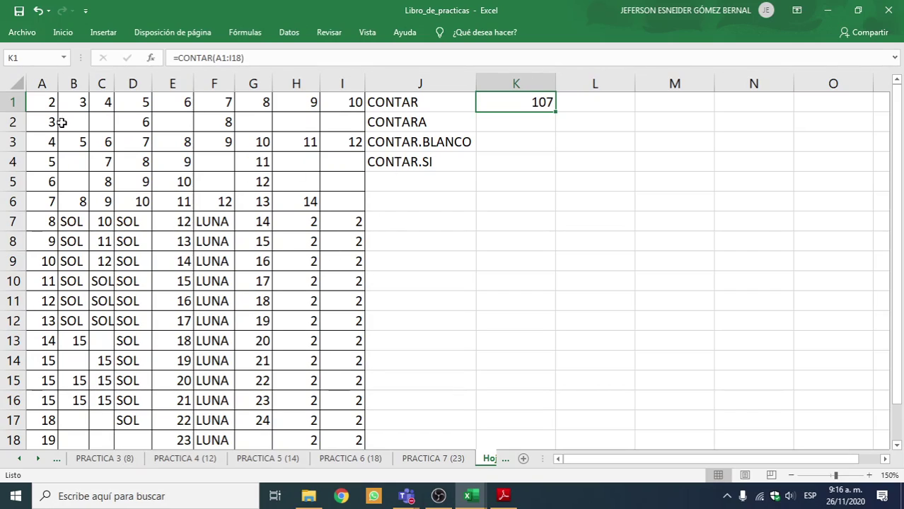
Count the non-empty cells of the data range in K2 with the formula =CONTARA(A1:I18)
left_click(517, 125)
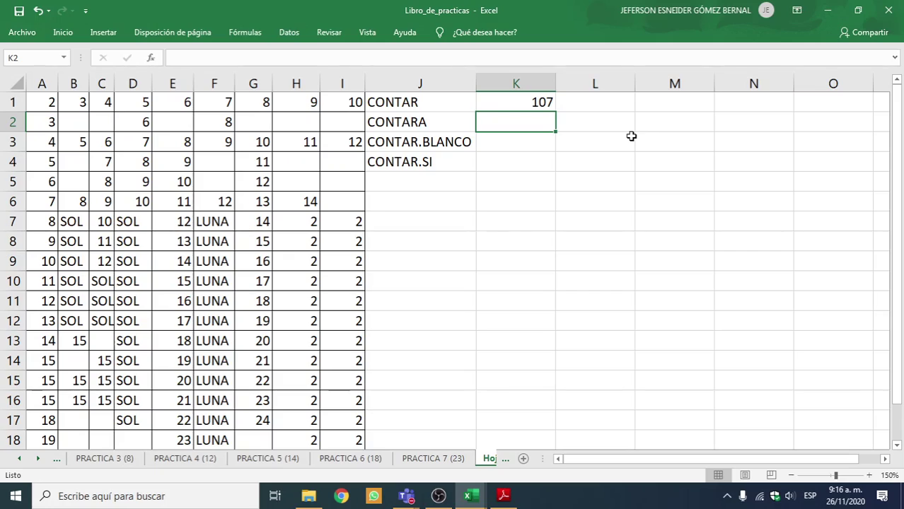
type("=?")
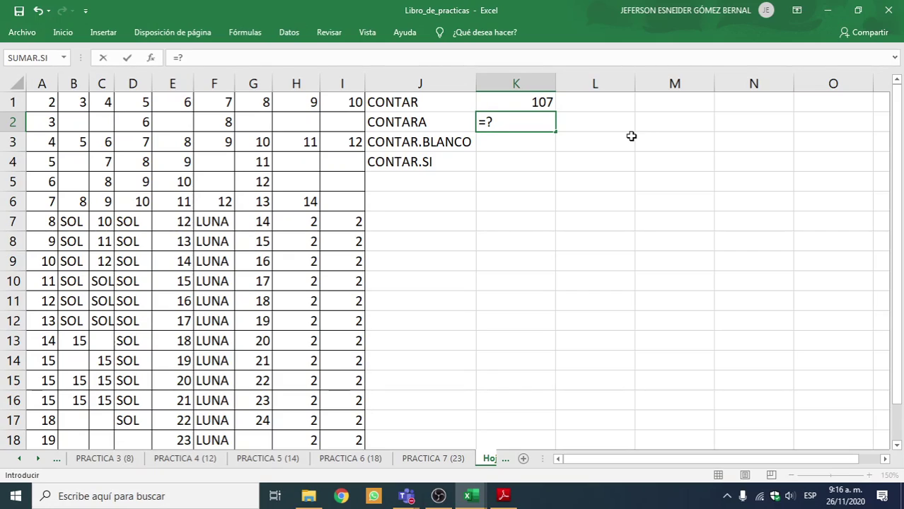
key("BackSpace")
type("CONTARA")
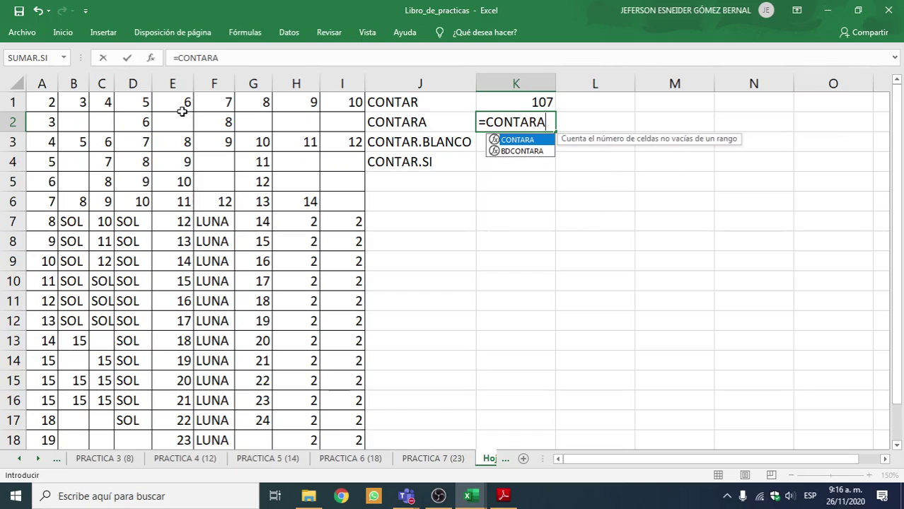
type("(")
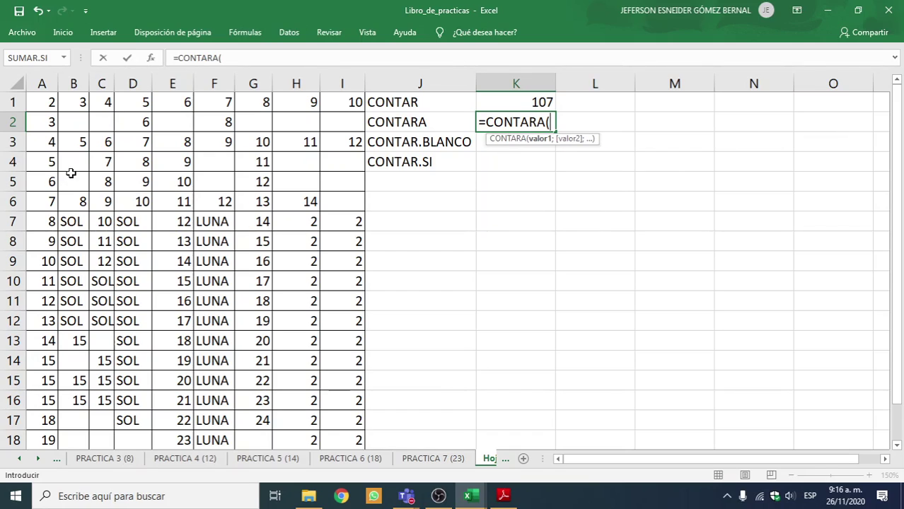
left_click_drag(43, 104, 352, 368)
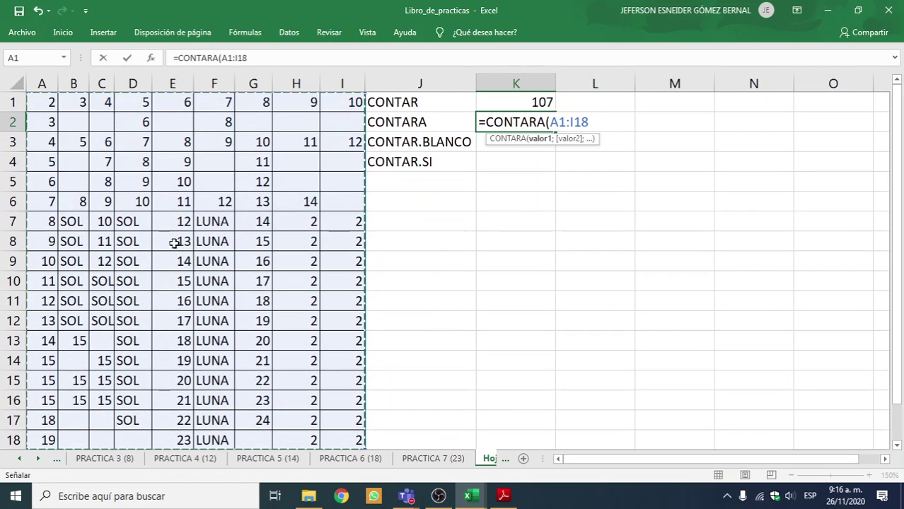
type(")")
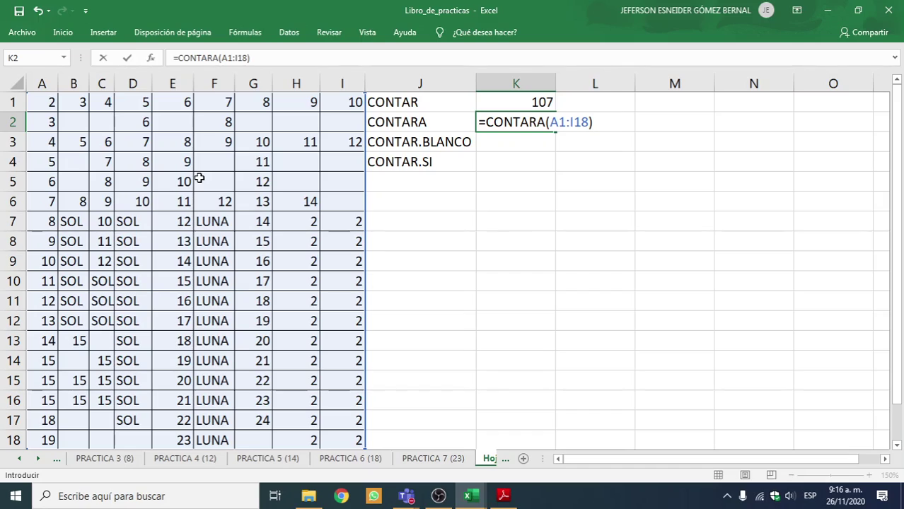
key("Return")
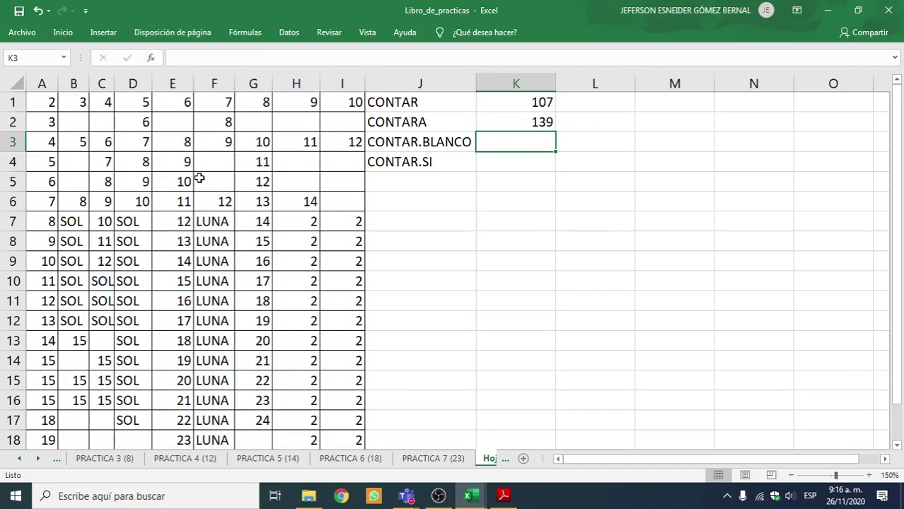
left_click(527, 125)
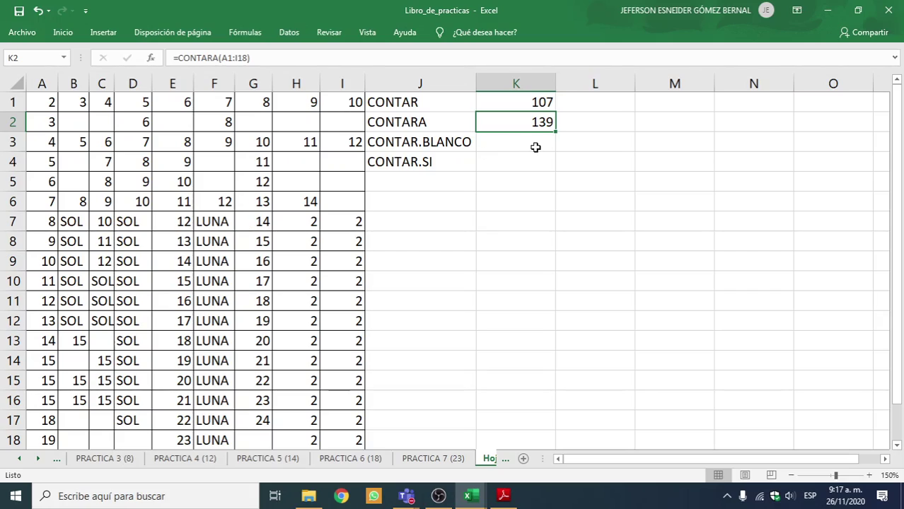
Count the blank cells of the data range in K3 with the formula =CONTAR.BLANCO(A1:I18)
left_click(503, 145)
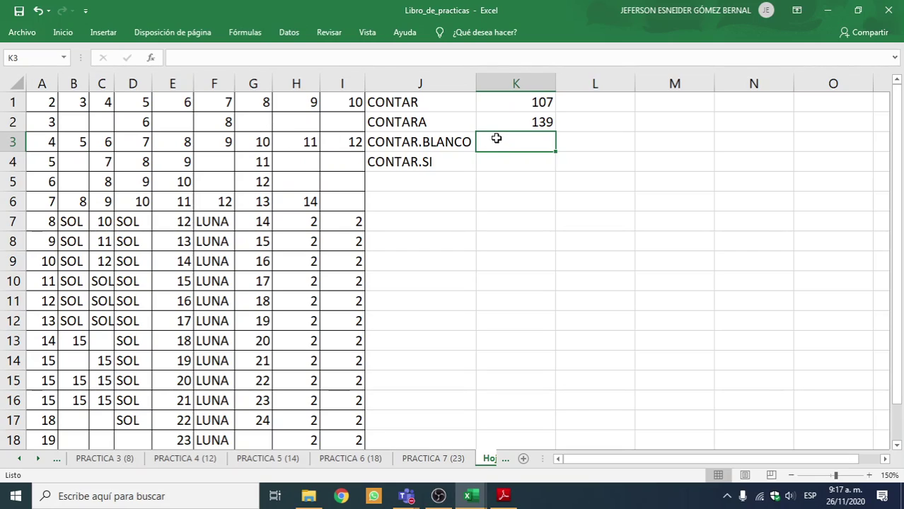
type("=")
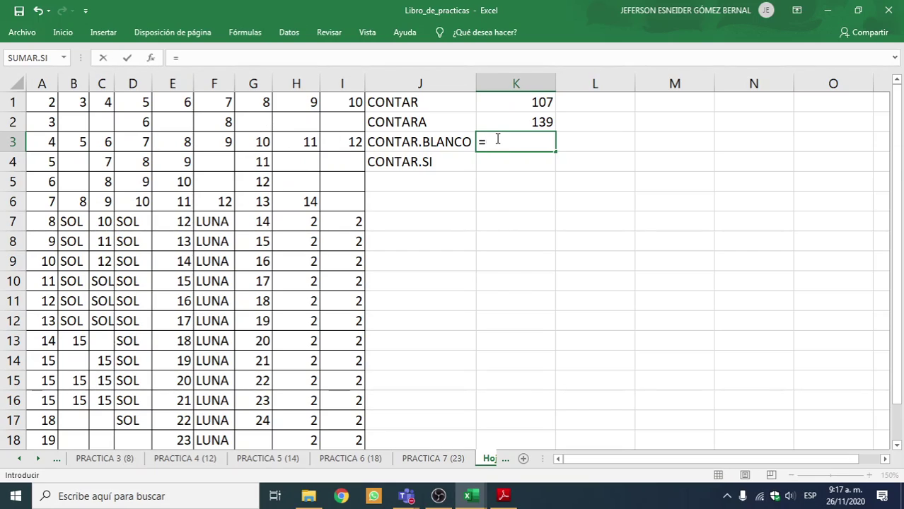
type("CONTAR.")
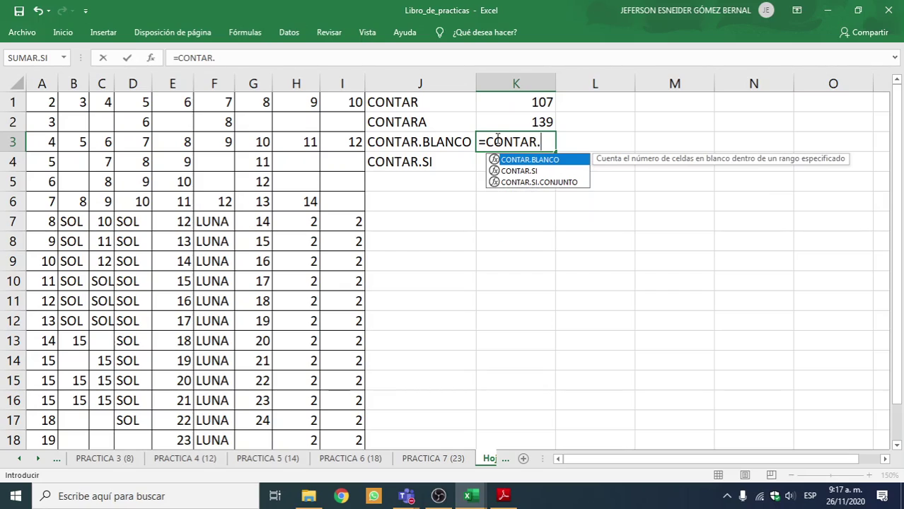
type("BLANCO")
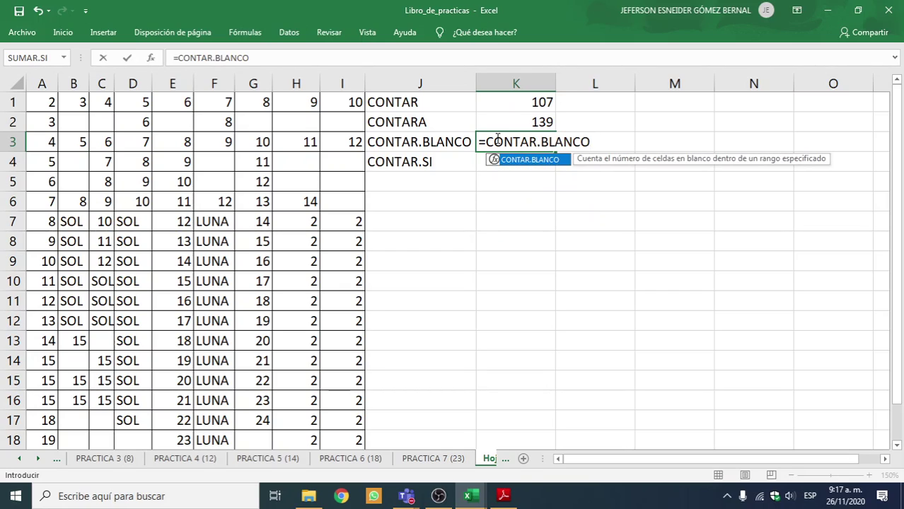
type("(")
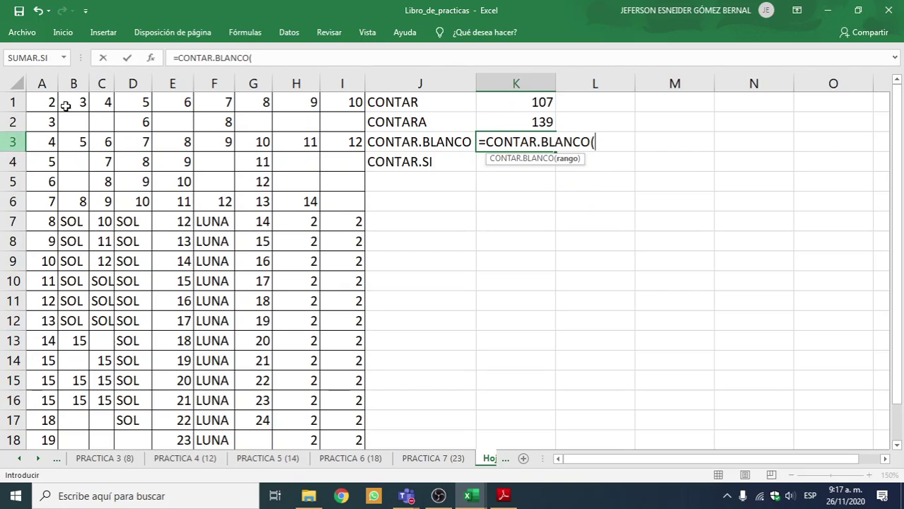
left_click_drag(45, 100, 354, 382)
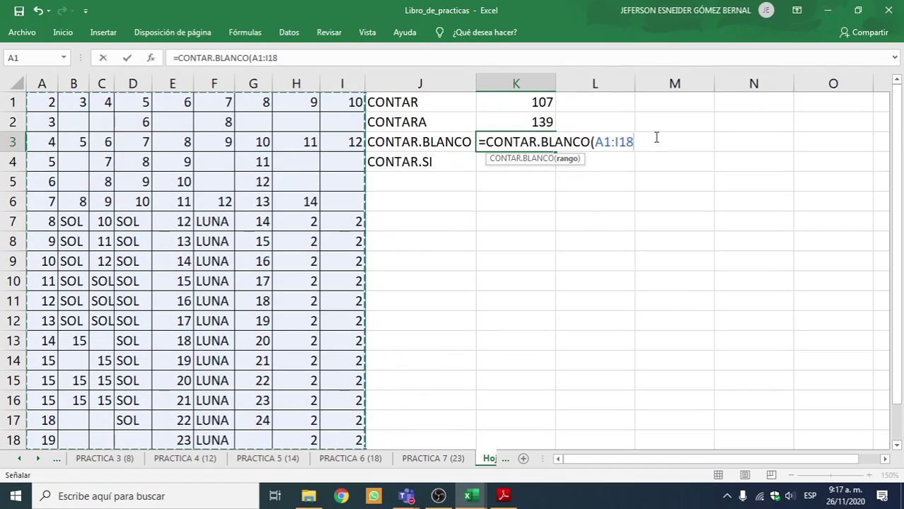
type(")")
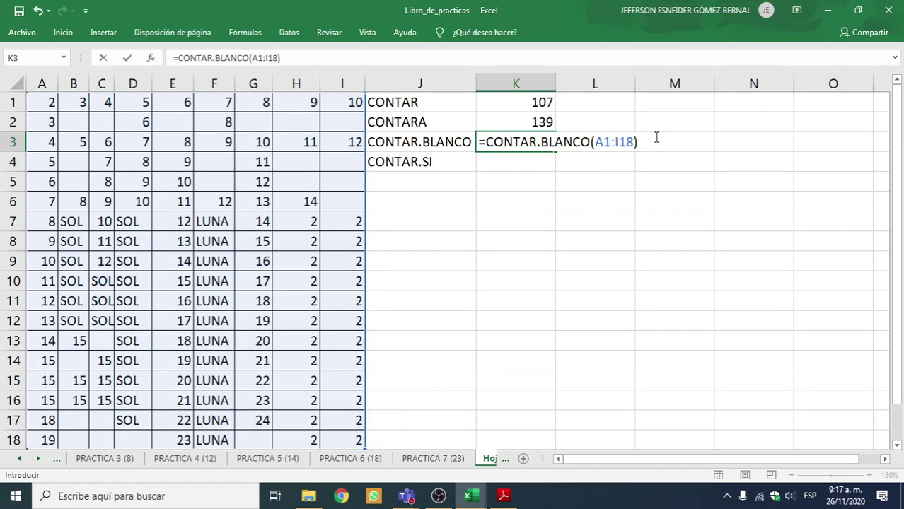
key("Return")
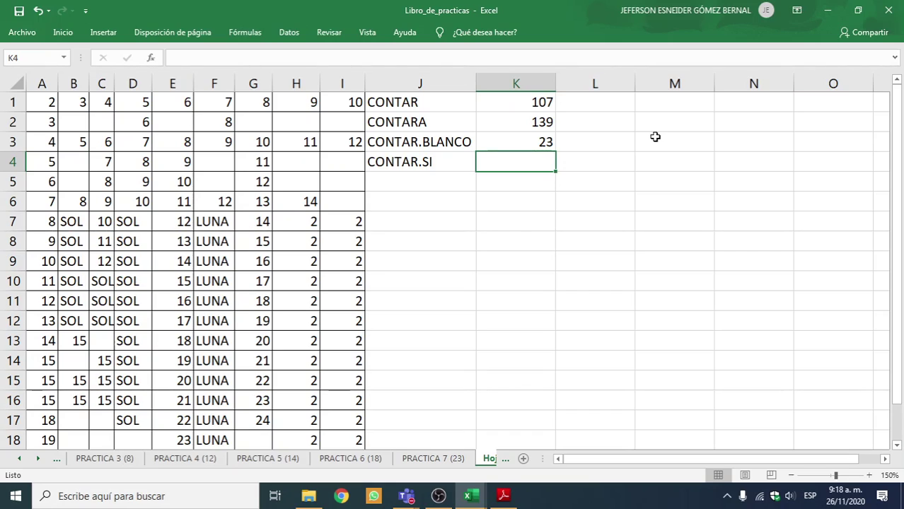
Count the cells greater than 10 in K4 with the formula =CONTAR.SI(A1:I18;">10")
type("0")
key("BackSpace")
type("=")
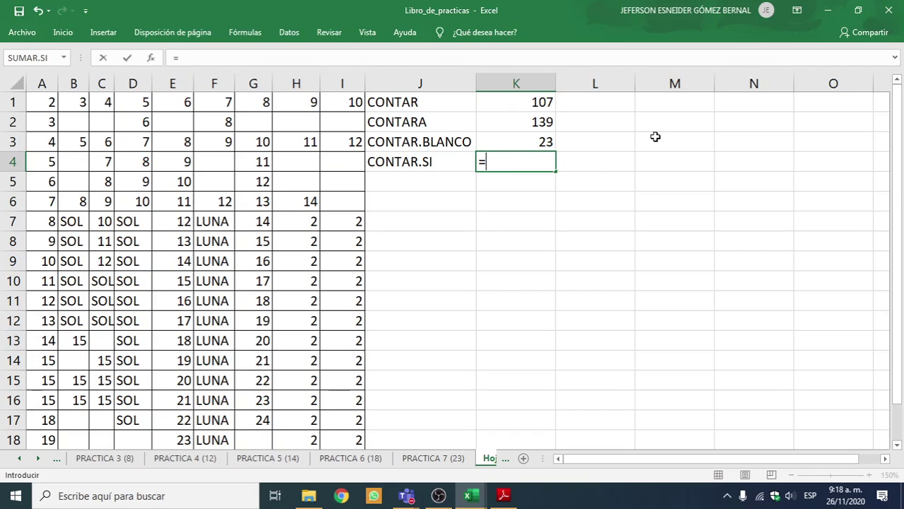
type("CONTAR.S")
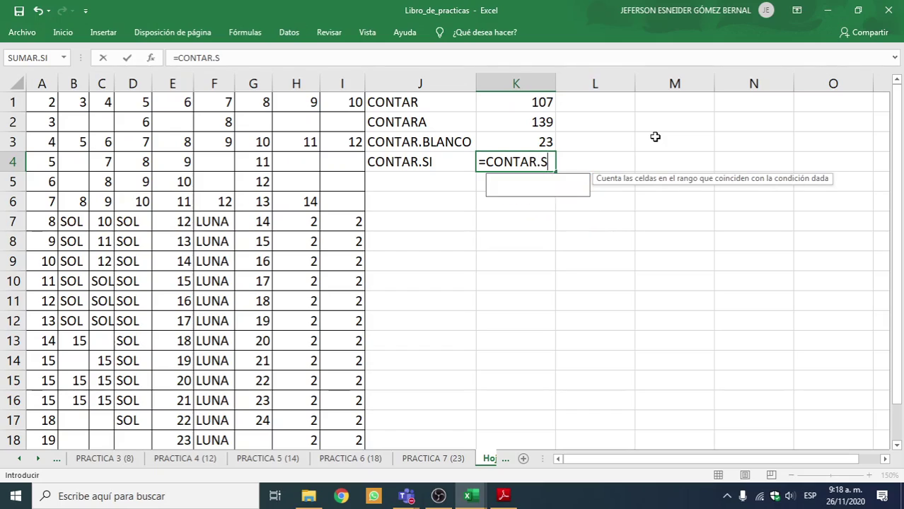
type("I(")
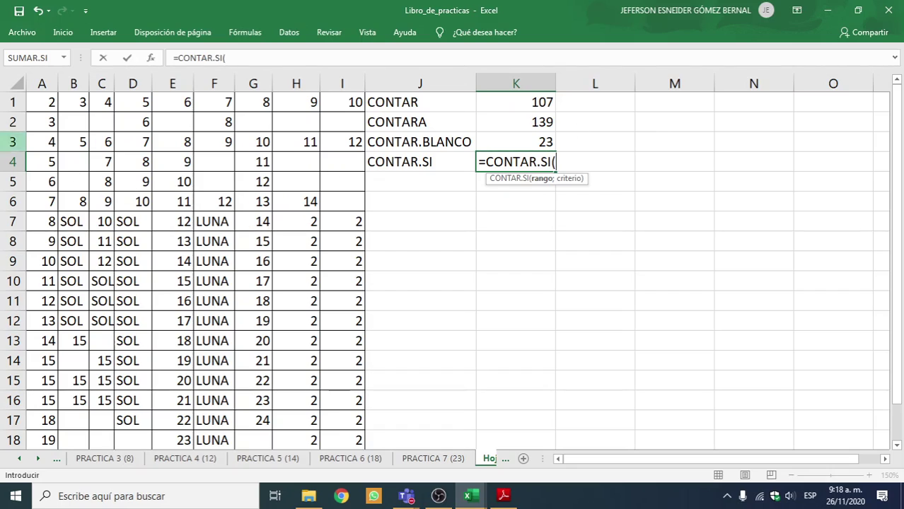
left_click_drag(43, 103, 343, 442)
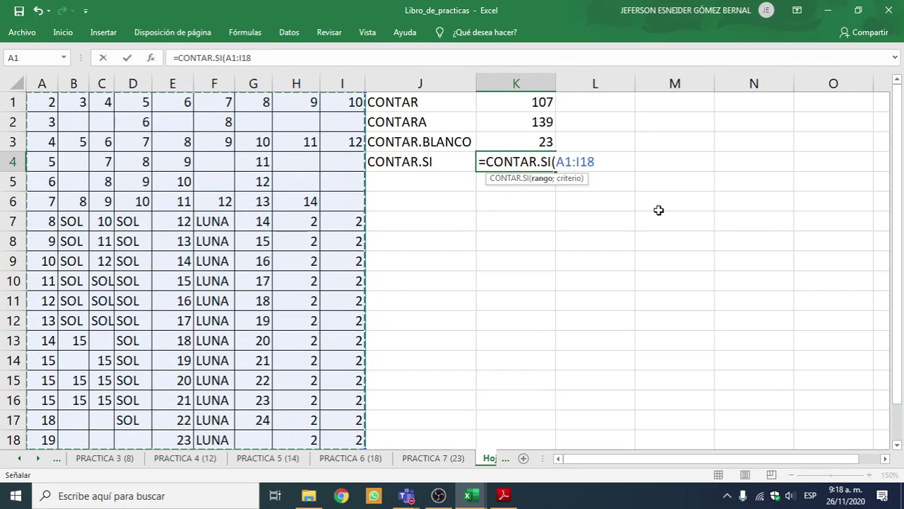
type(";")
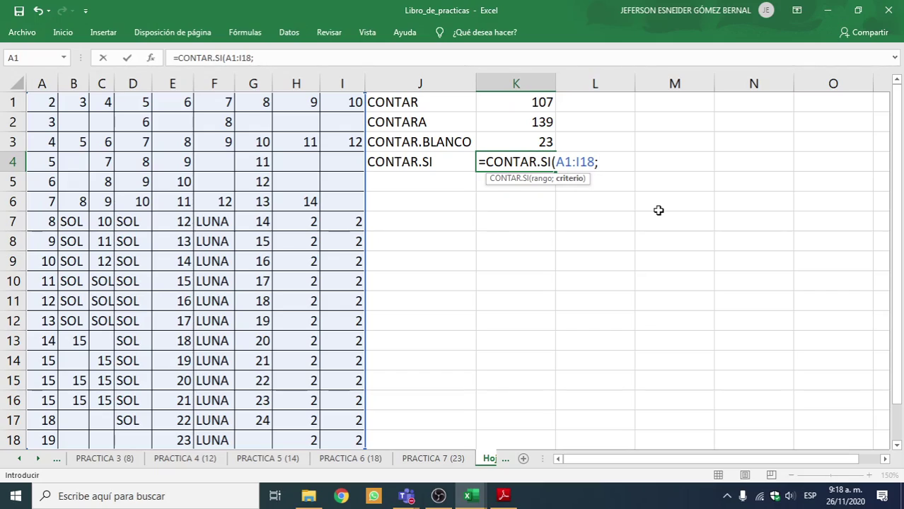
type("\" >10\")")
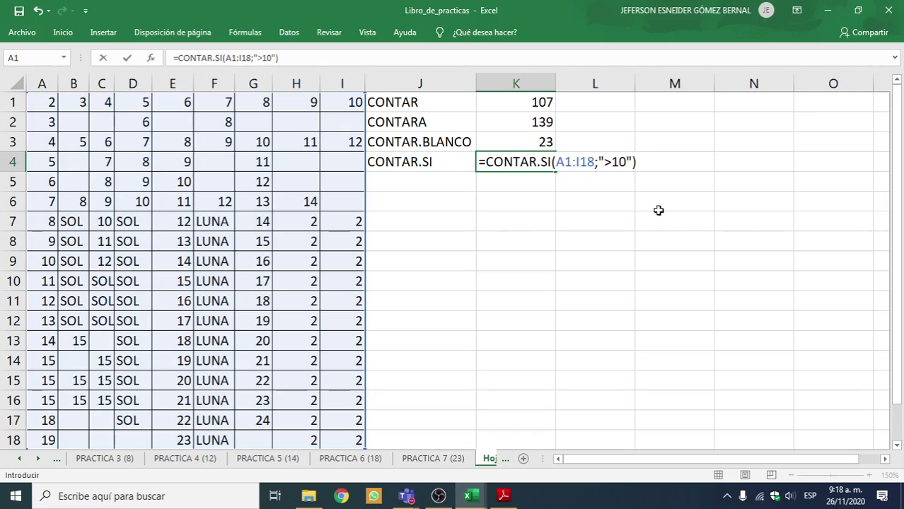
key("Return")
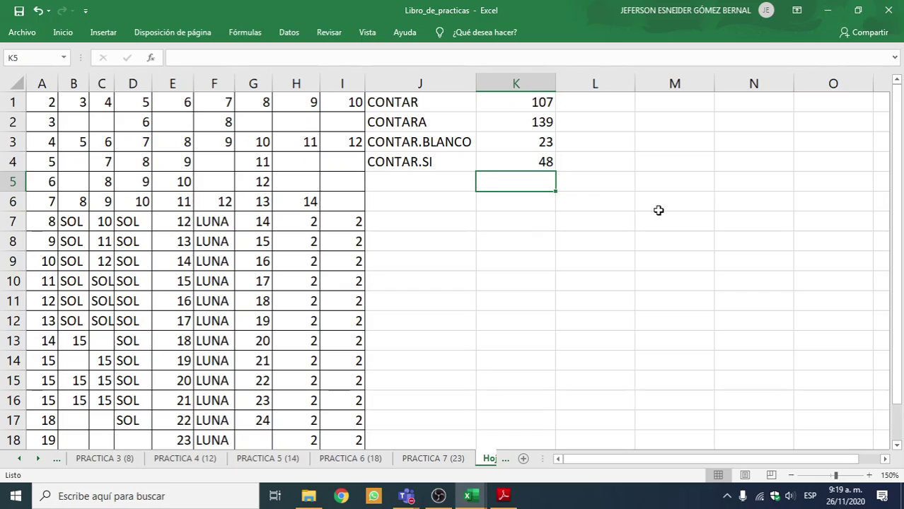
Count the cells containing SOL in K5 with the formula =CONTAR.SI(A1:I18;"SOL")
type("=CONTAR")
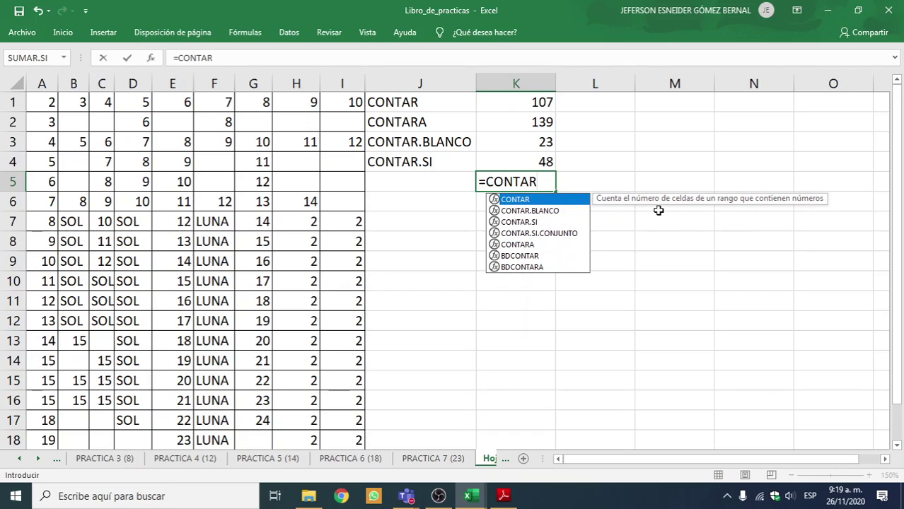
type(".SI(")
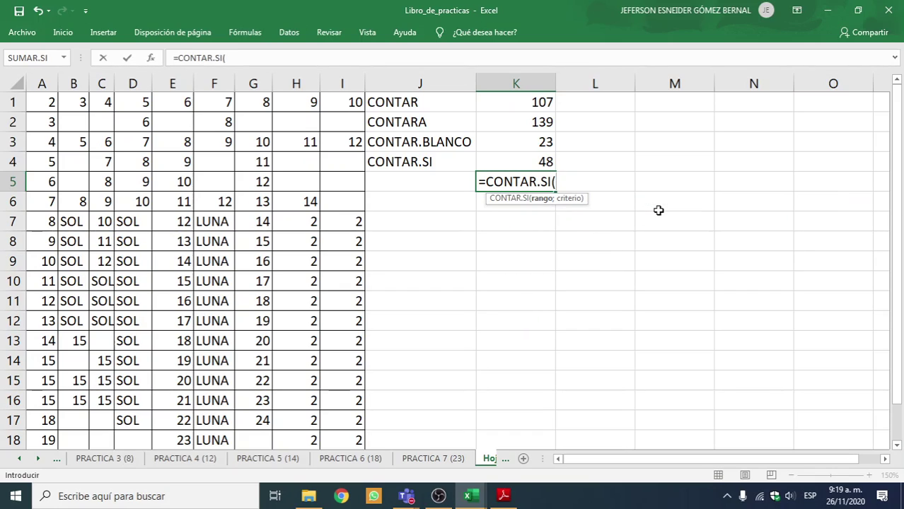
left_click_drag(50, 103, 331, 440)
type(";")
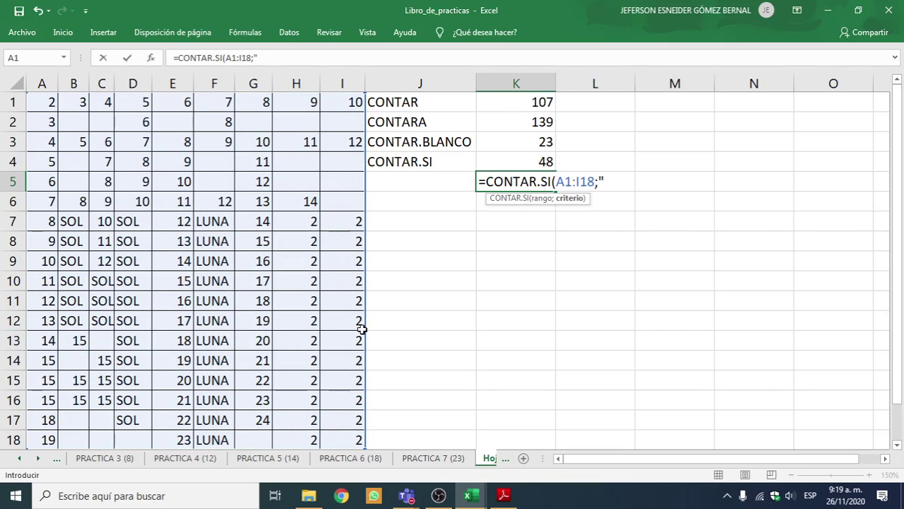
type("SOL\")")
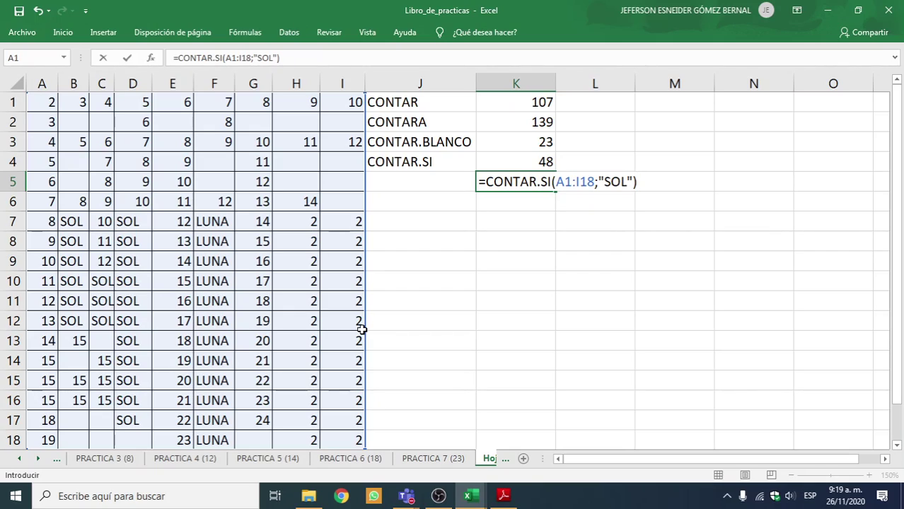
key("Return")
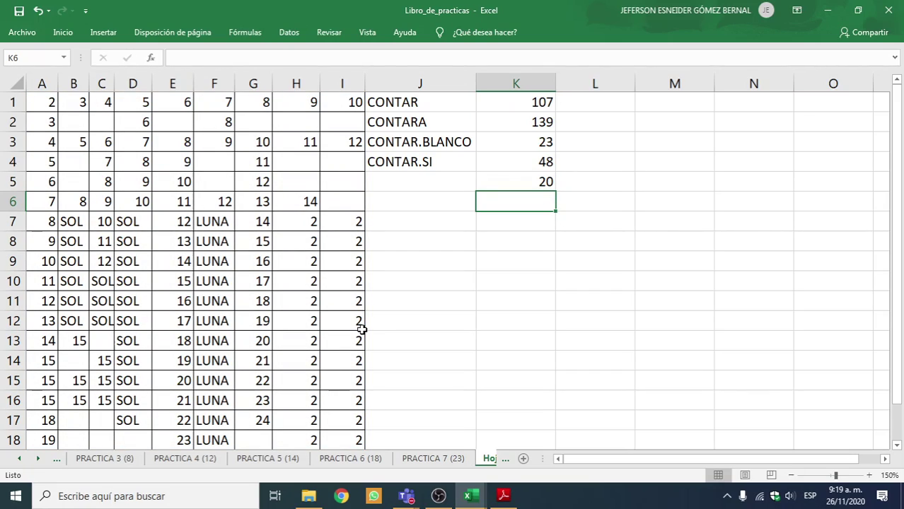
Count the cells containing LUNA in K6 with the formula =CONTAR.SI(A1:I18;"LUNA")
type("=")
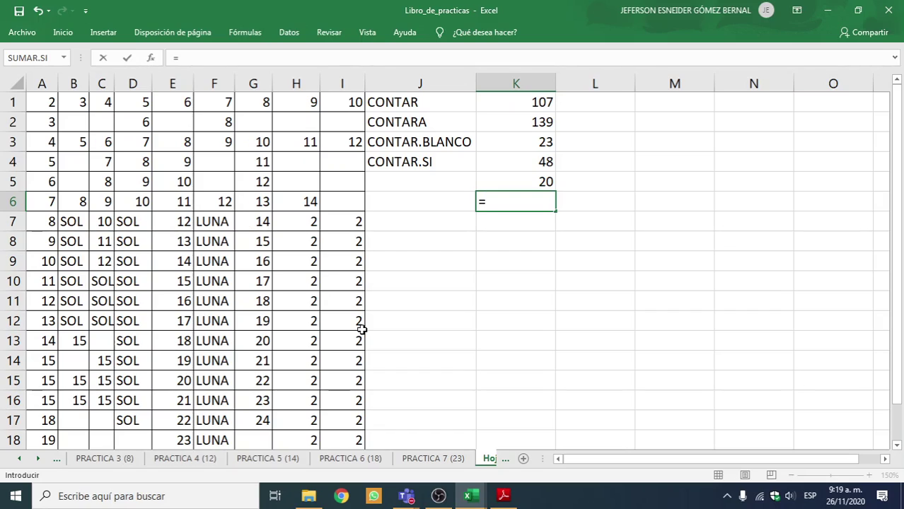
type("CONTAR.")
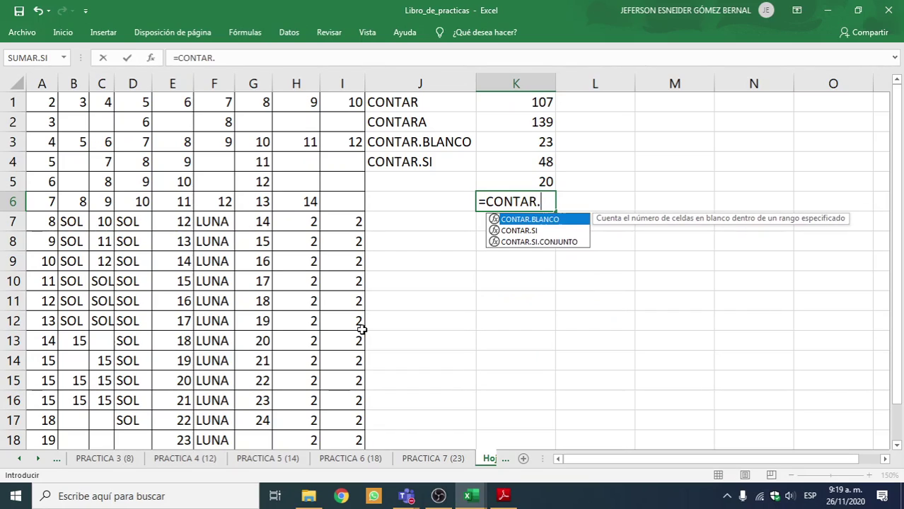
type("SI(")
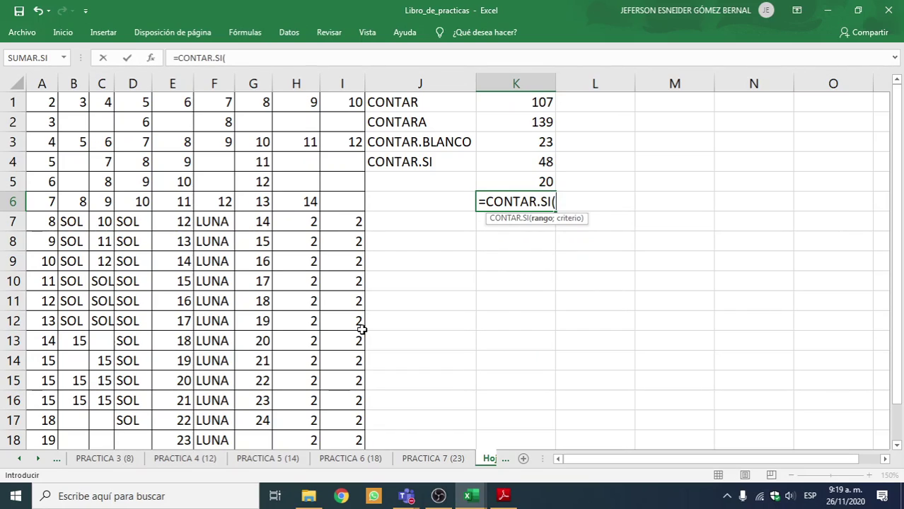
left_click_drag(46, 103, 357, 441)
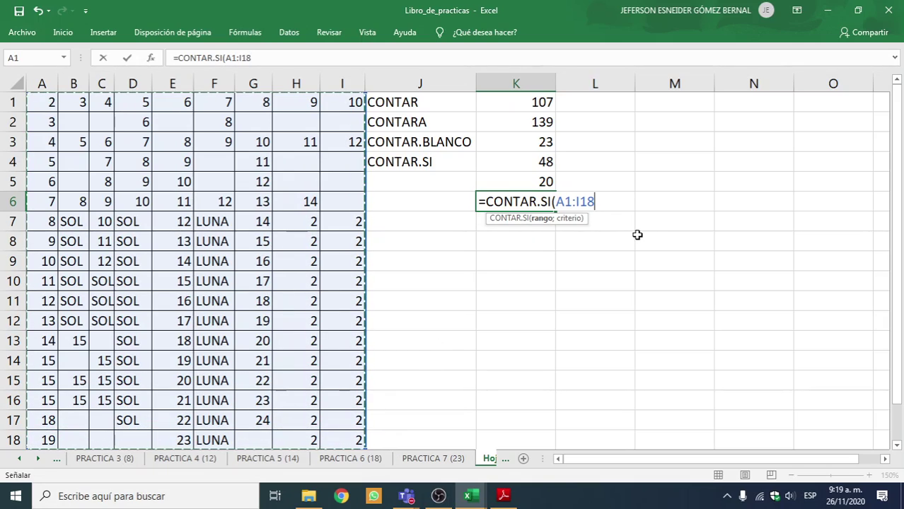
type(";")
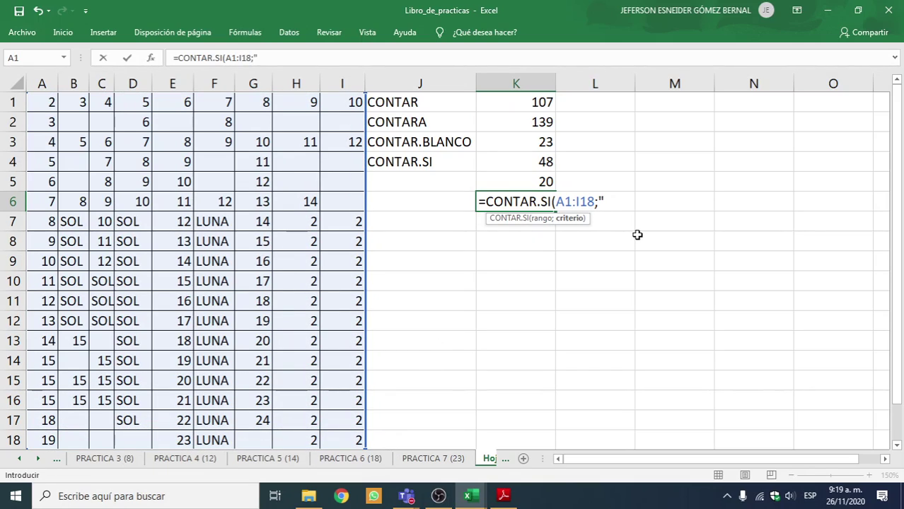
type("\"LUNA\")")
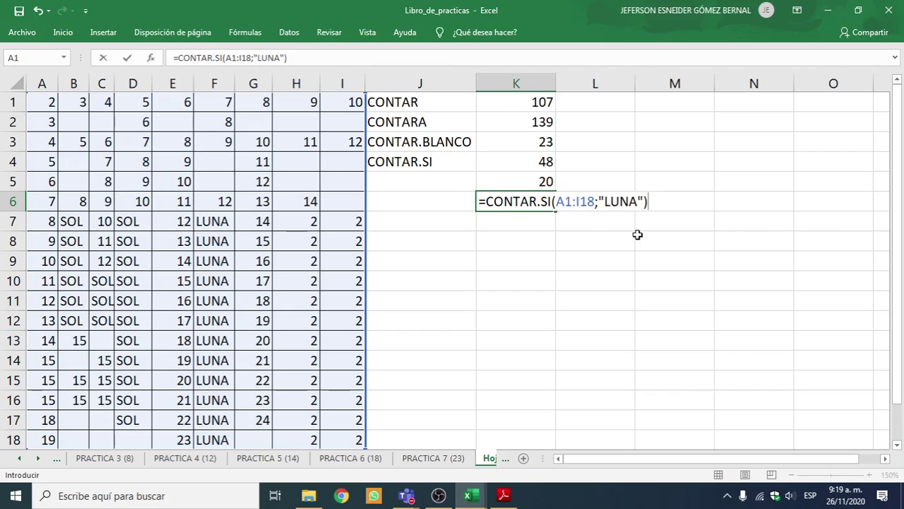
key("Return")
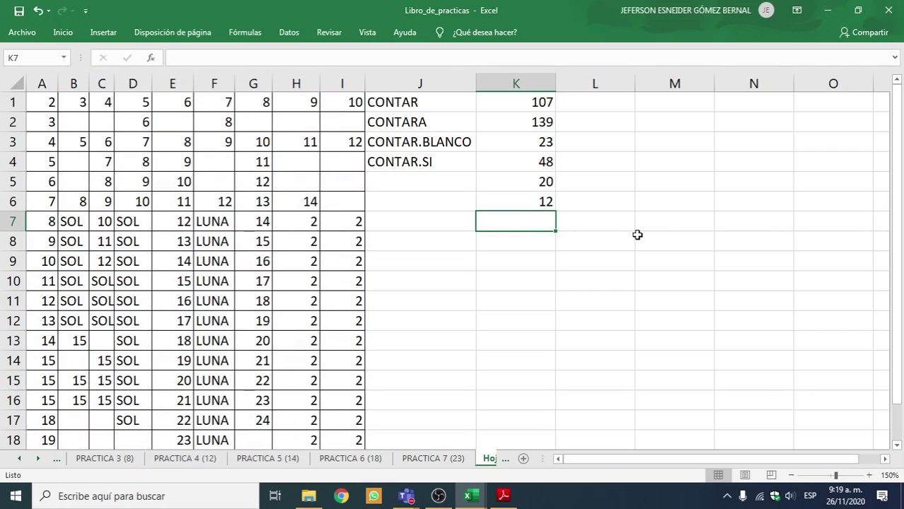
Delete the counting practice sheet Hoja2 from the workbook and confirm its removal
left_click(495, 195)
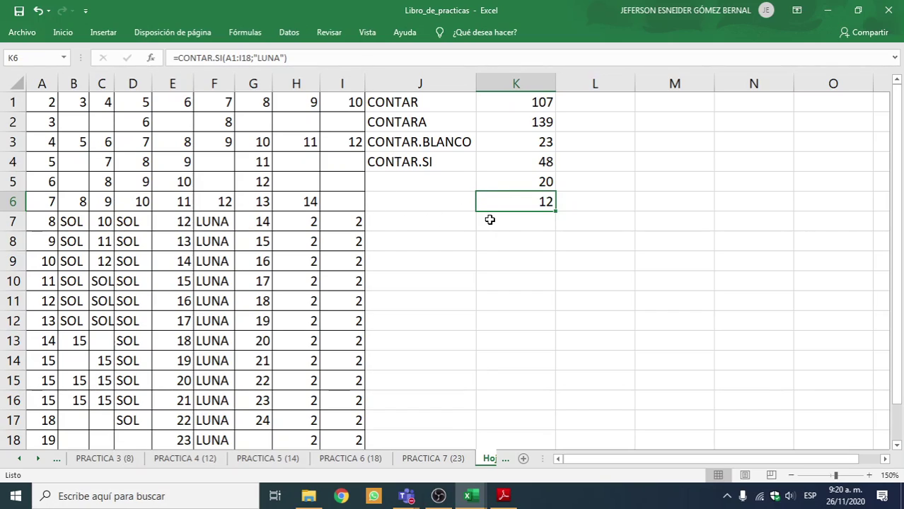
right_click(491, 463)
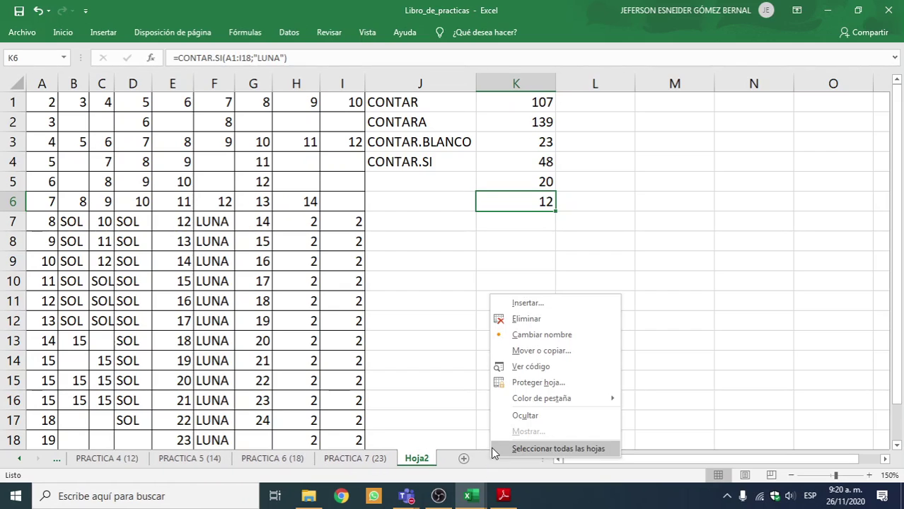
left_click(535, 325)
left_click(422, 285)
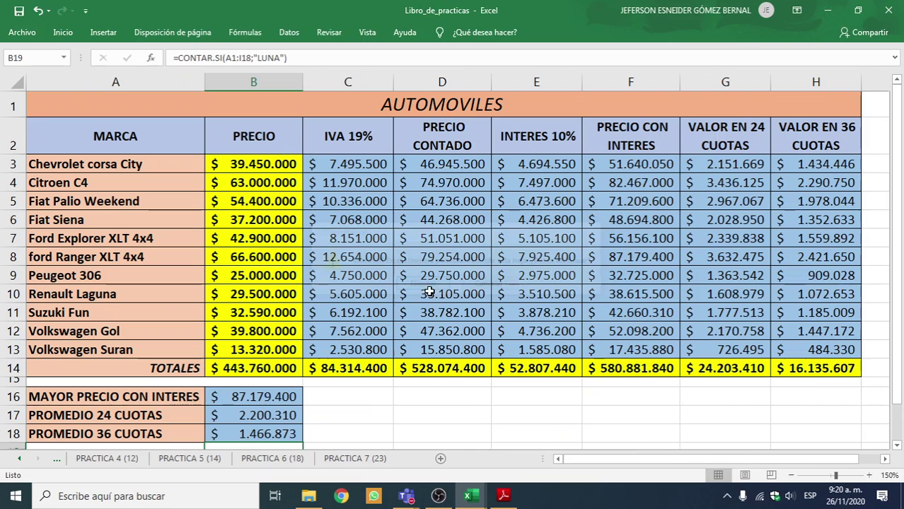
Add a new blank sheet after PRACTICA 7 (23) and set its zoom to 150%
left_click(464, 459)
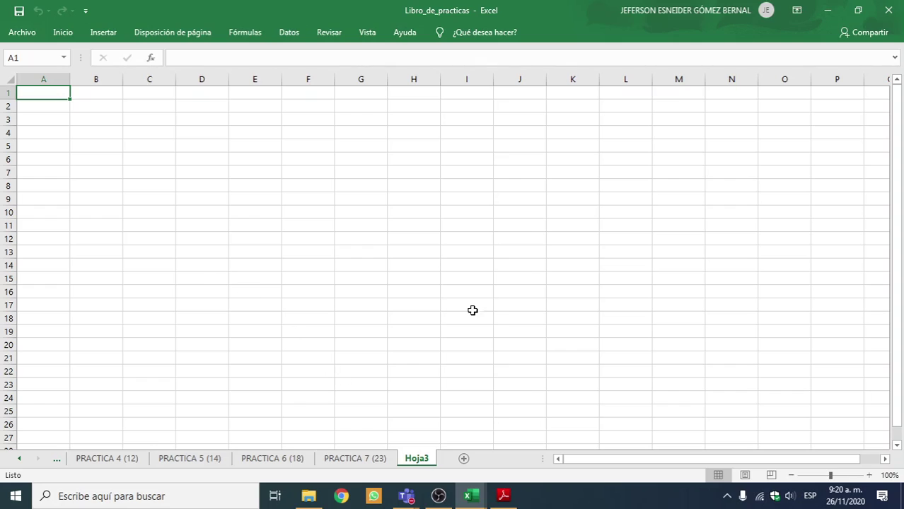
left_click(869, 474)
left_click(869, 474)
left_click(869, 475)
left_click(869, 475)
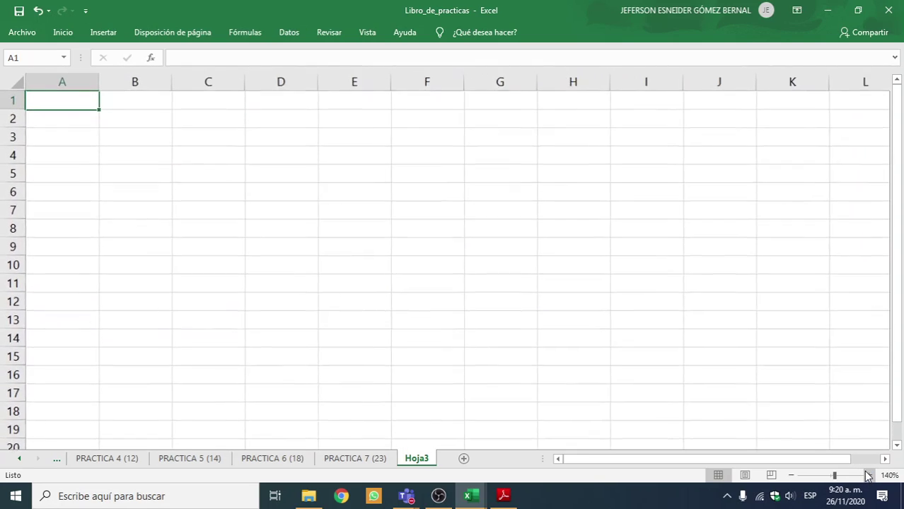
left_click(869, 475)
Switch to the PRACTICA EXCEL PRIMERA PARTE PDF and examine Ejercicio 25, its staff table and the counts it asks for
left_click(505, 496)
scroll(413, 392, "down", 10)
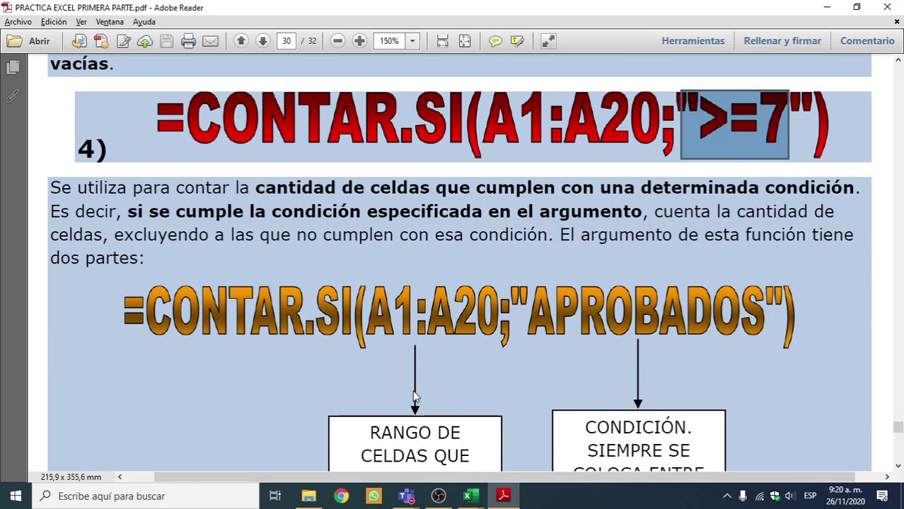
scroll(416, 396, "down", 15)
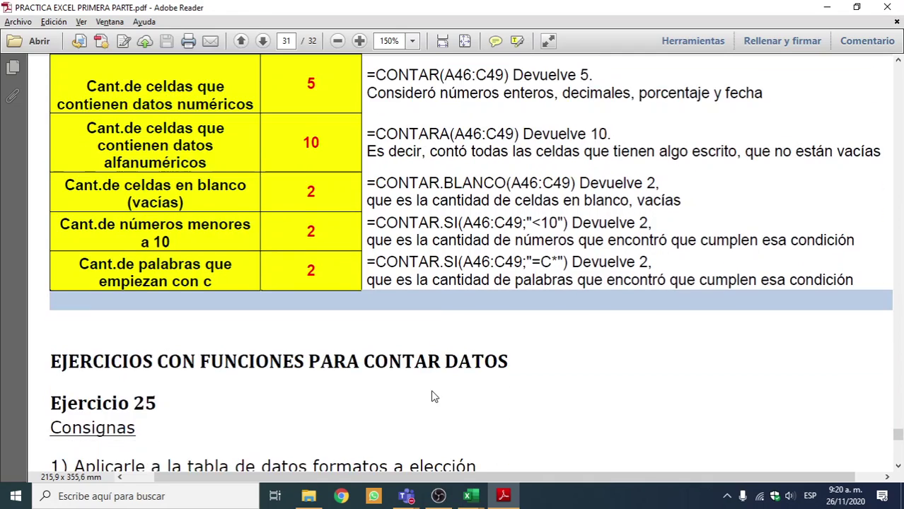
scroll(431, 389, "down", 10)
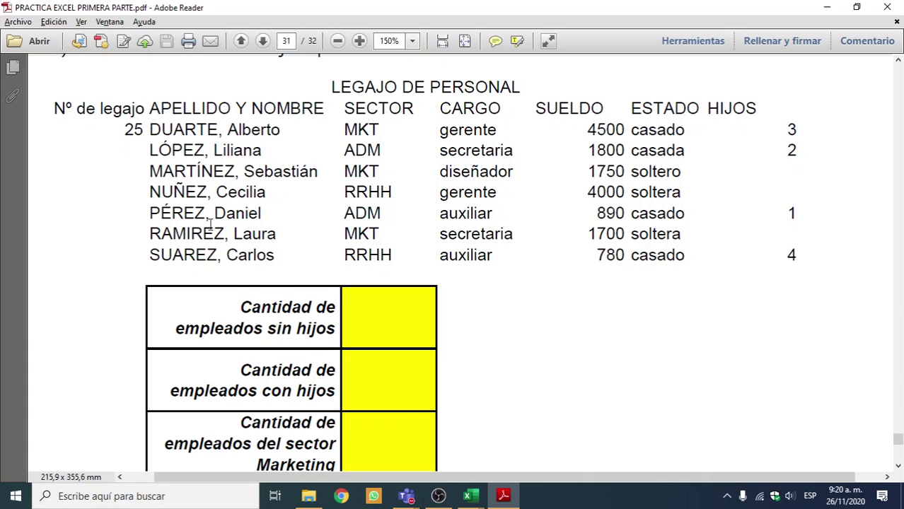
scroll(419, 256, "down", 10)
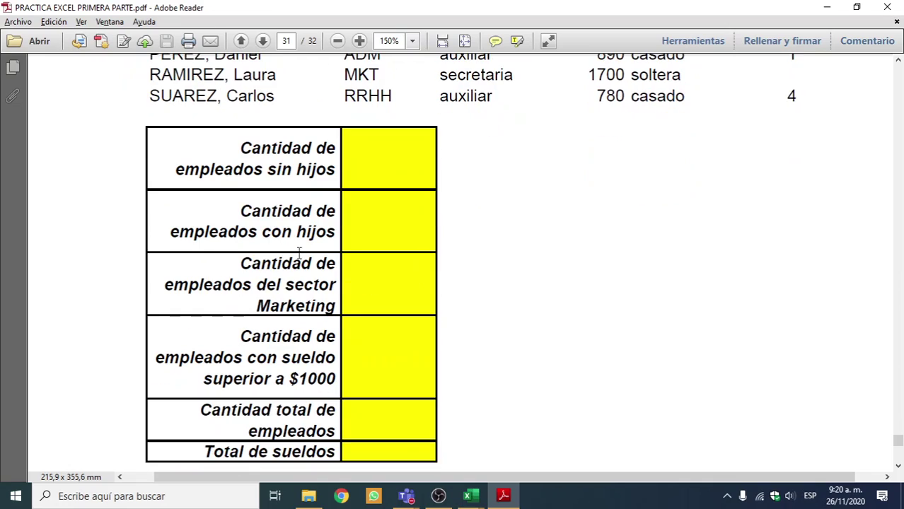
scroll(463, 221, "up", 1)
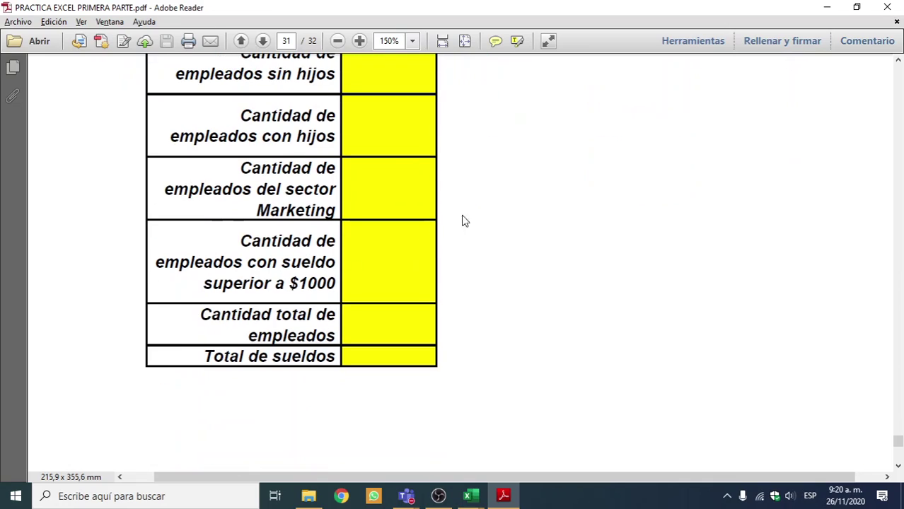
left_click(825, 9)
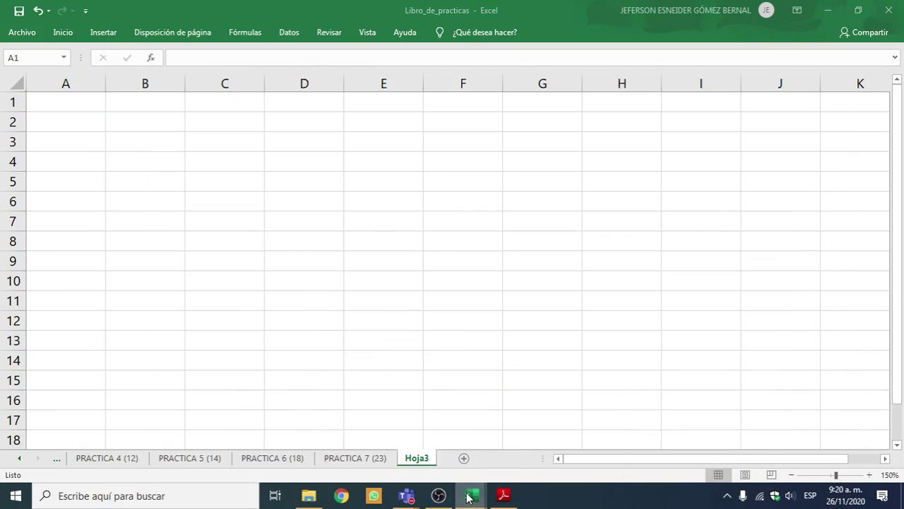
Copy A1:G17 from sheet Ejercicio 9(25) of the Libro de Practicas workbook and paste it into A1 of Hoja3 in Libro_de_practicas
mouse_move(467, 495)
left_click(550, 425)
left_click(453, 460)
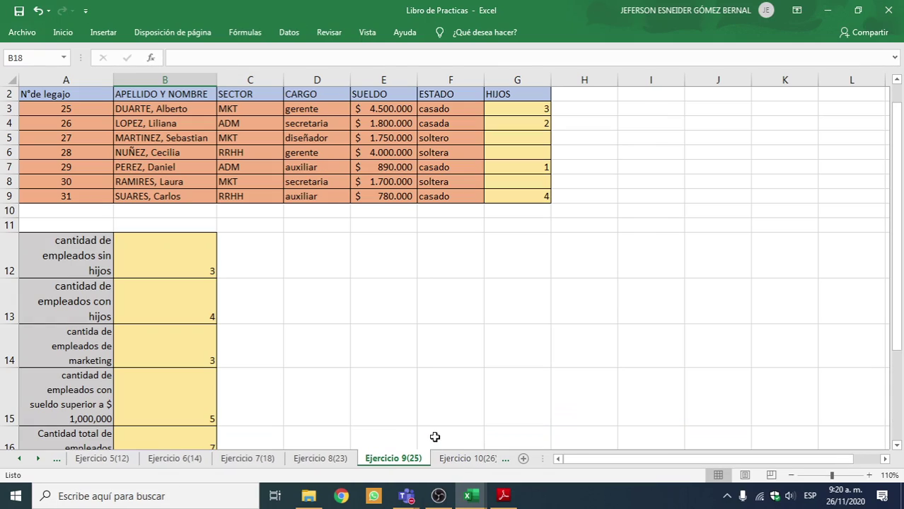
scroll(309, 382, "up", 1)
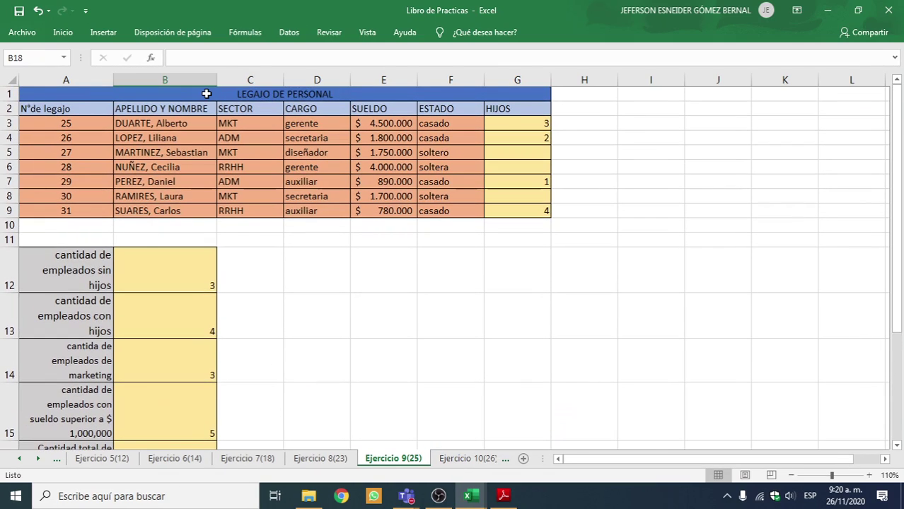
left_click_drag(206, 92, 224, 427)
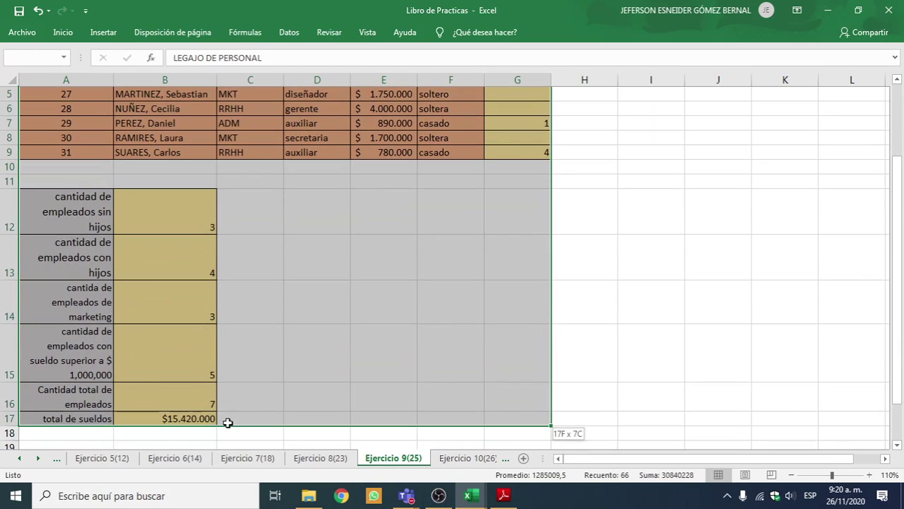
key("ctrl+c")
key("alt+Tab")
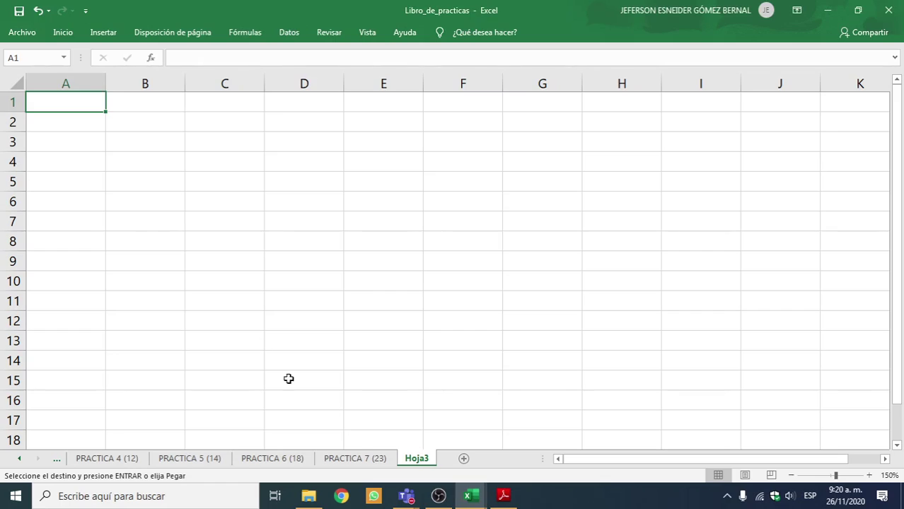
right_click(64, 102)
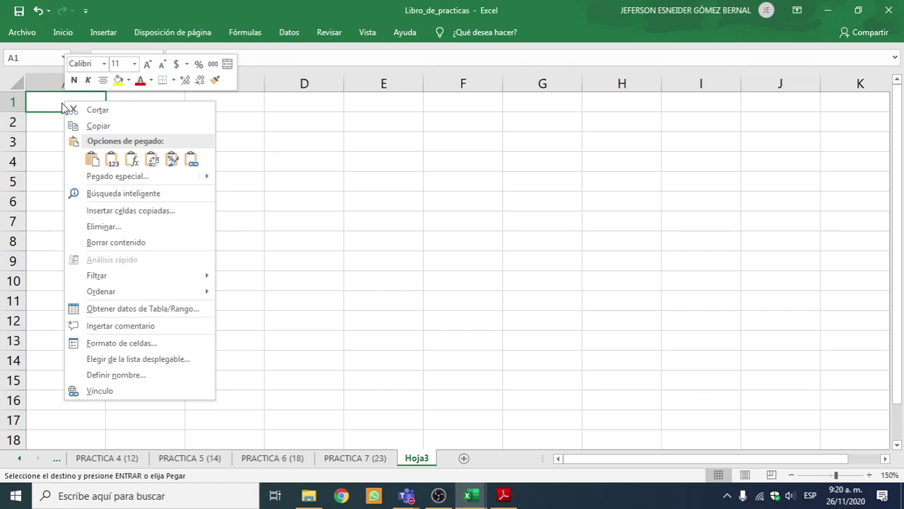
left_click(91, 160)
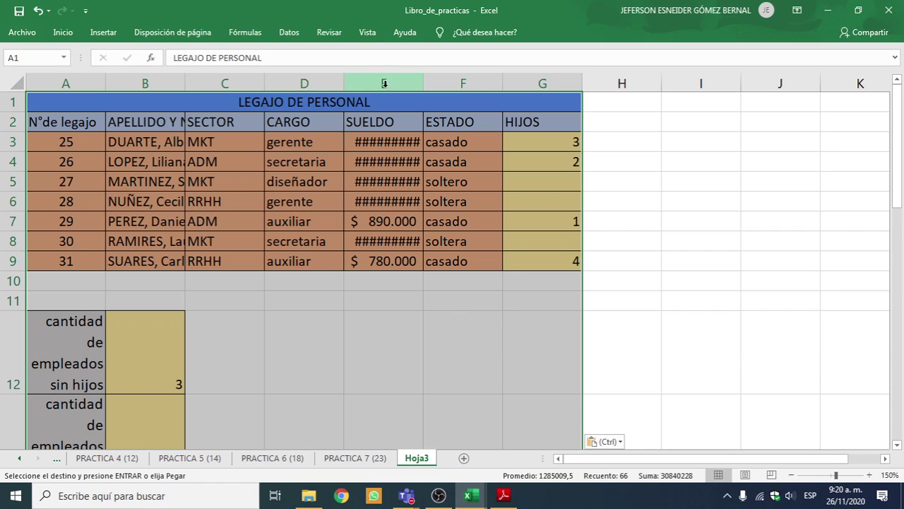
Widen the SUELDO column so its amounts fit and autofit the APELLIDO Y NOMBRE column to its contents
left_click_drag(423, 84, 428, 83)
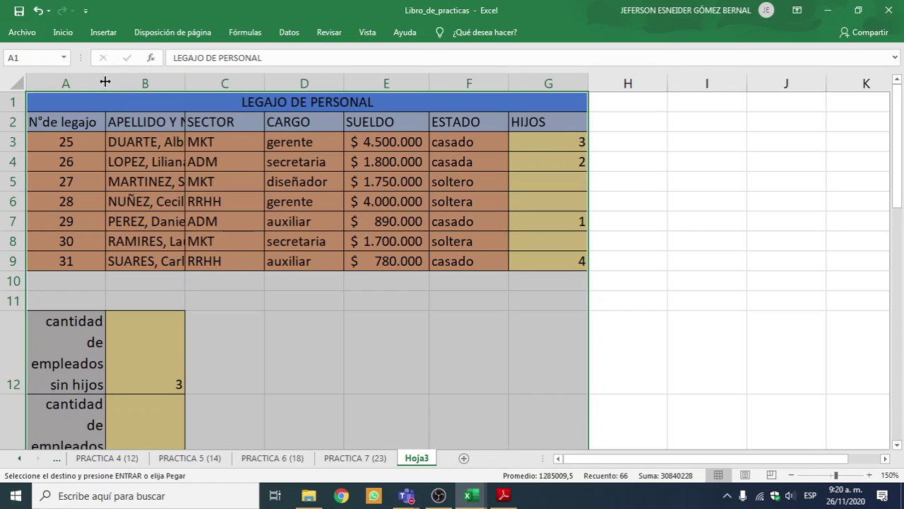
left_click(89, 123)
left_click_drag(69, 110, 228, 272)
left_click(228, 265)
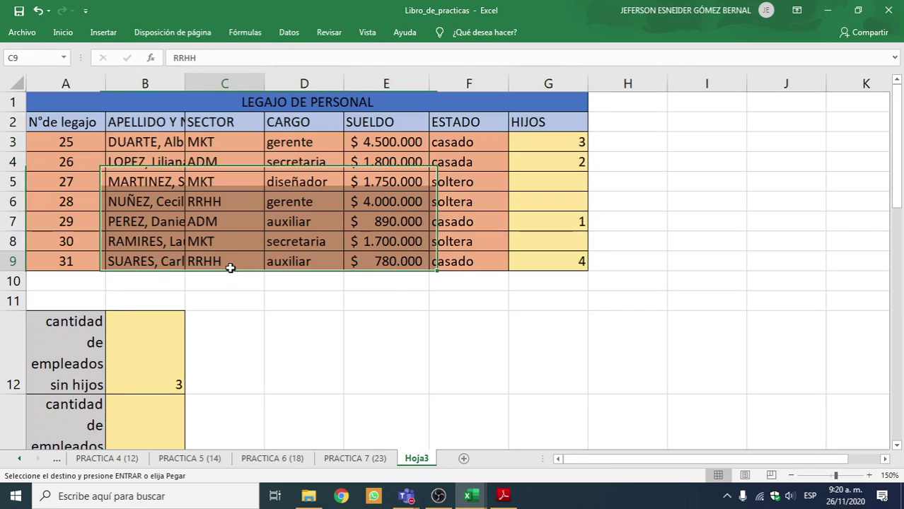
left_click(128, 117)
left_click_drag(184, 84, 183, 85)
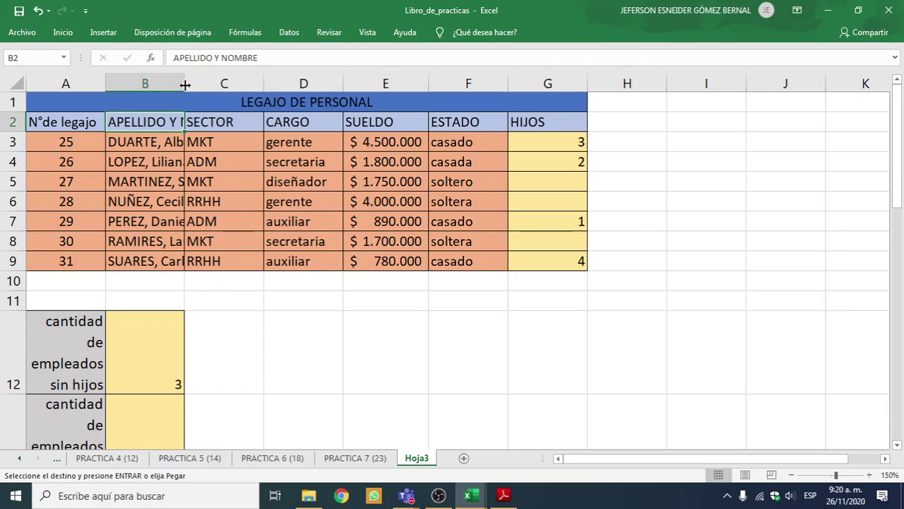
double_click(184, 85)
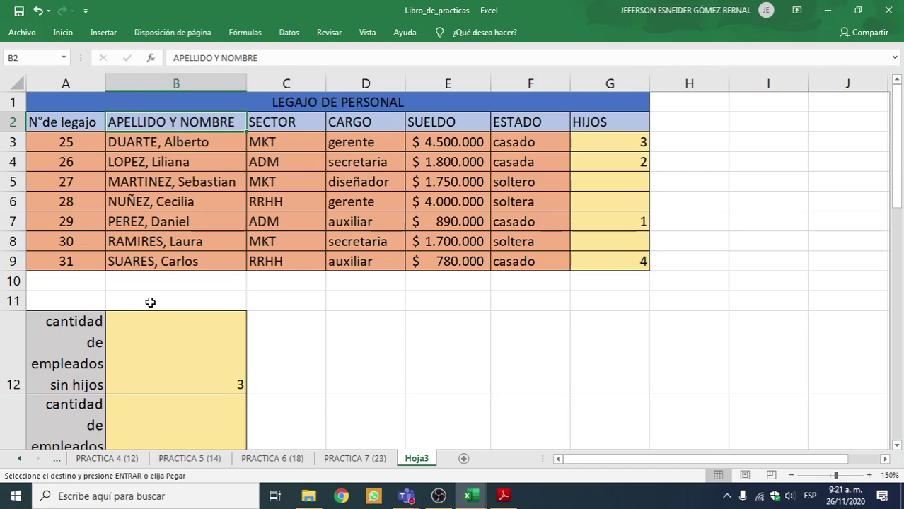
Move the summary block A12:B17 so it starts at B12, and delete one of the two blank rows above it
left_click_drag(94, 338, 281, 344)
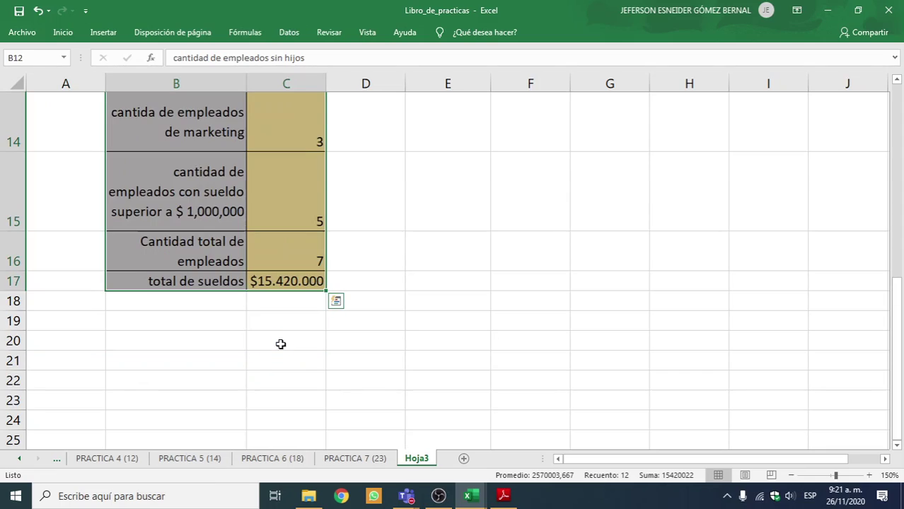
scroll(281, 344, "up", 5)
left_click(13, 281)
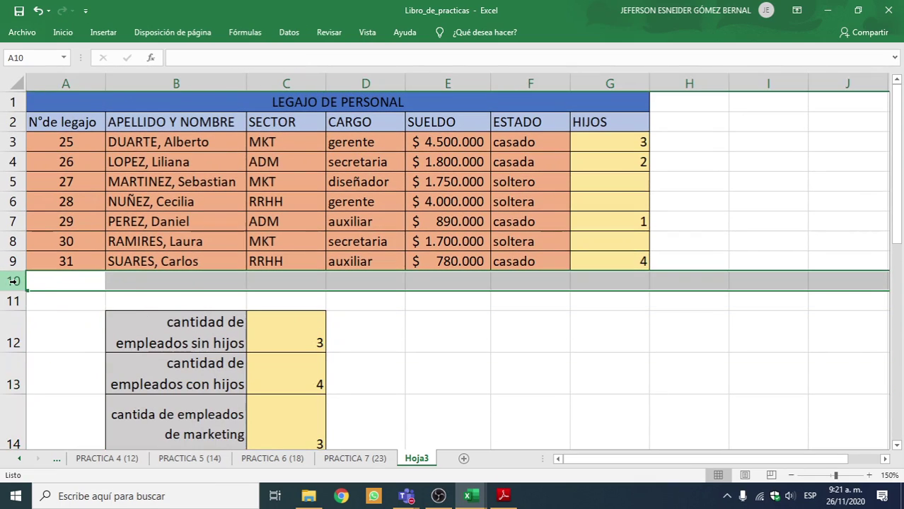
right_click(12, 281)
left_click(32, 189)
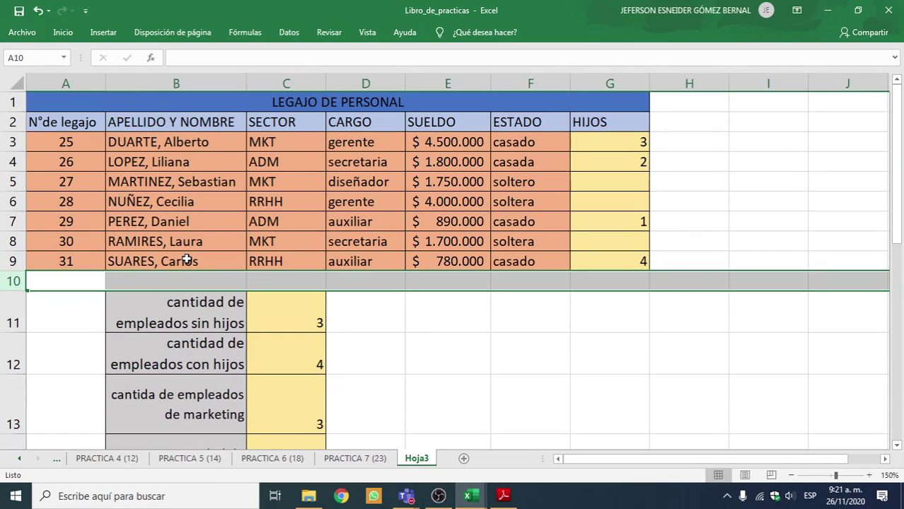
Narrow the empty column H beside the staff table to a thin spacer
scroll(298, 294, "down", 3)
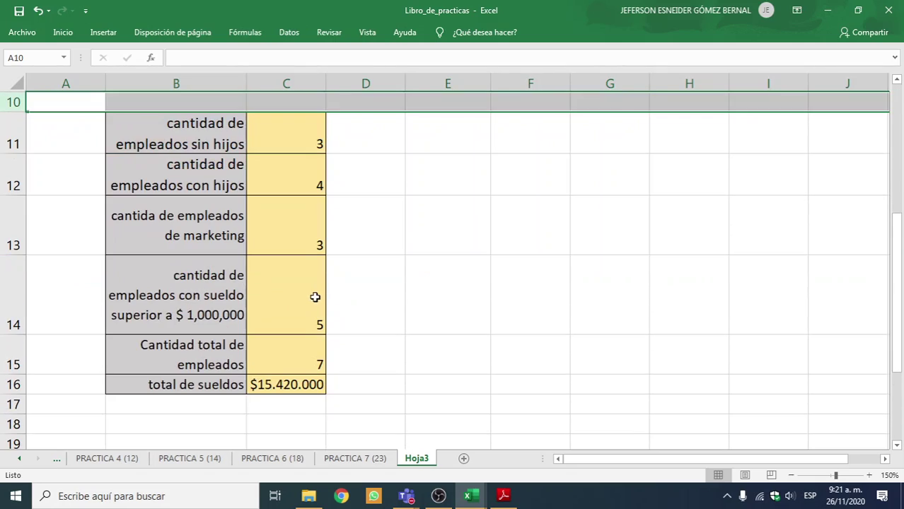
scroll(503, 319, "up", 2)
scroll(503, 319, "up", 1)
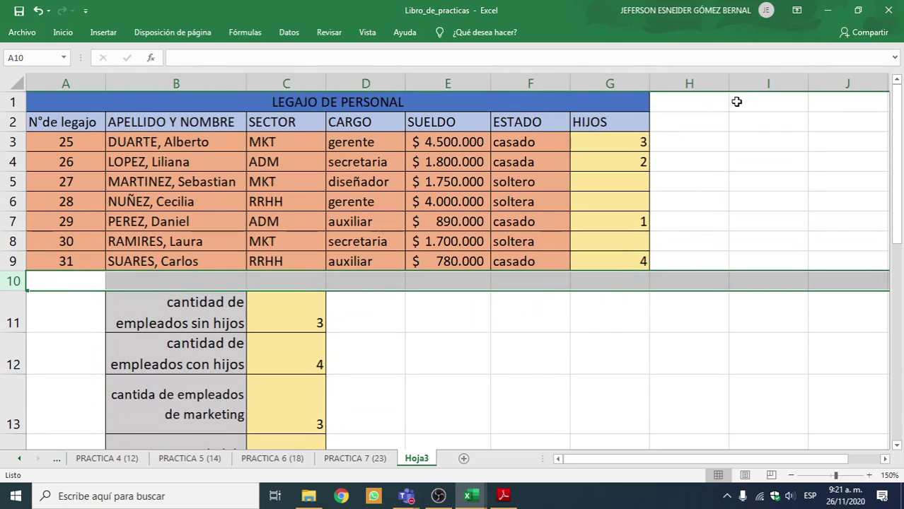
left_click_drag(726, 83, 670, 85)
Try to move the summary block B11:C16 to I1 beside the staff table, widening column I and reducing row height
left_click_drag(205, 311, 312, 406)
scroll(343, 384, "up", 3)
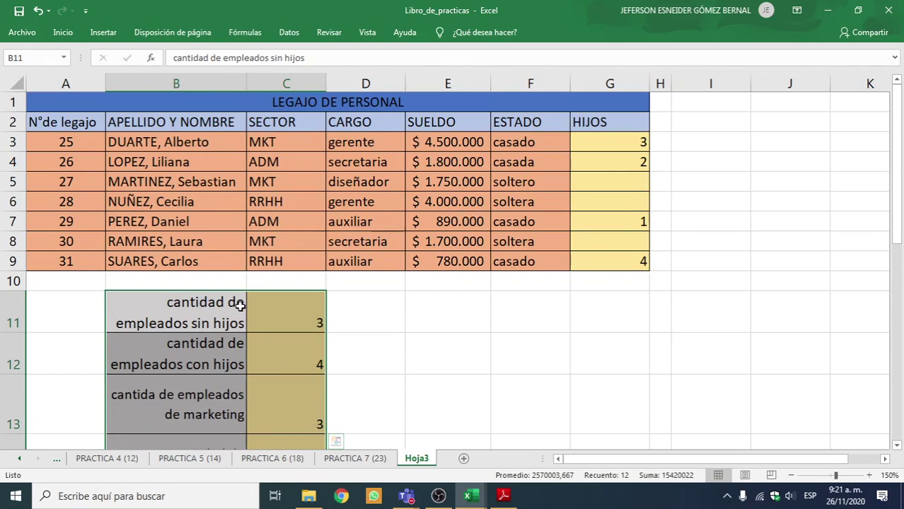
left_click_drag(243, 292, 706, 101)
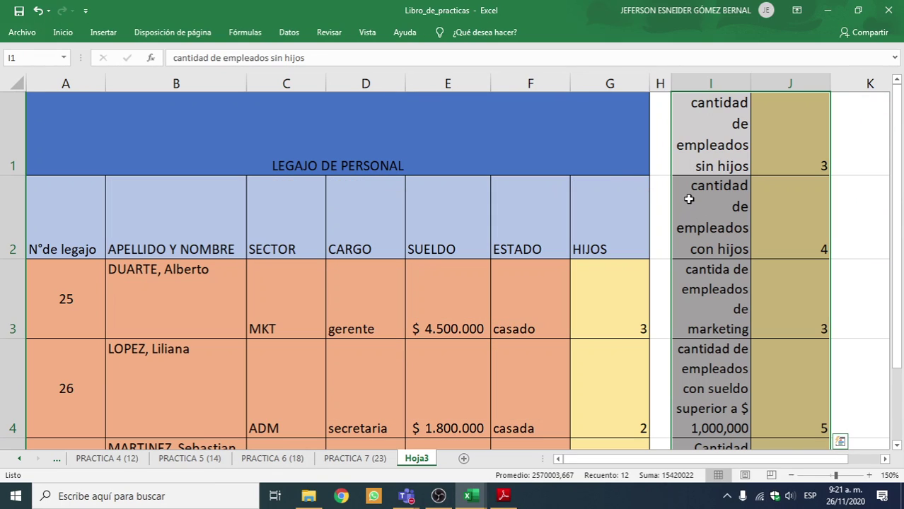
left_click_drag(749, 84, 785, 83)
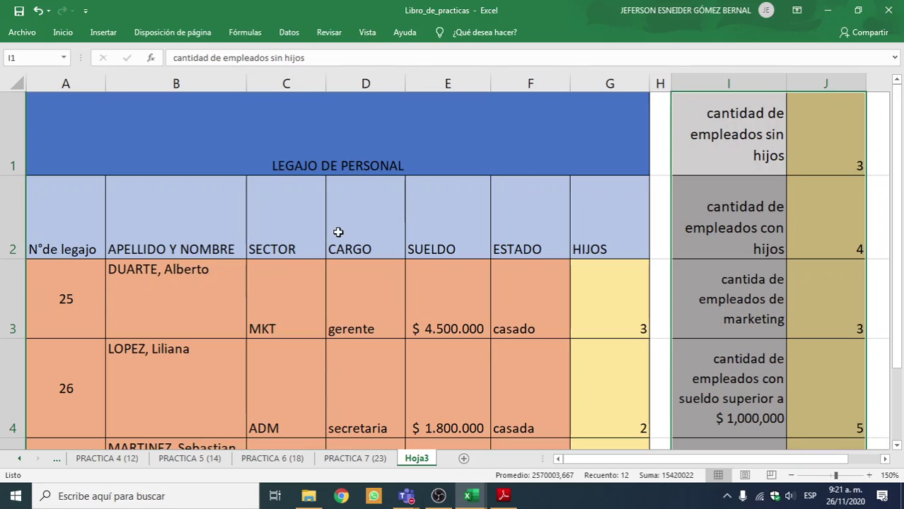
left_click_drag(14, 179, 15, 134)
Undo the resizing and the move of the summary block, back to its place at B11
key("ctrl+z")
key("ctrl+z")
key("ctrl+z")
key("ctrl+z")
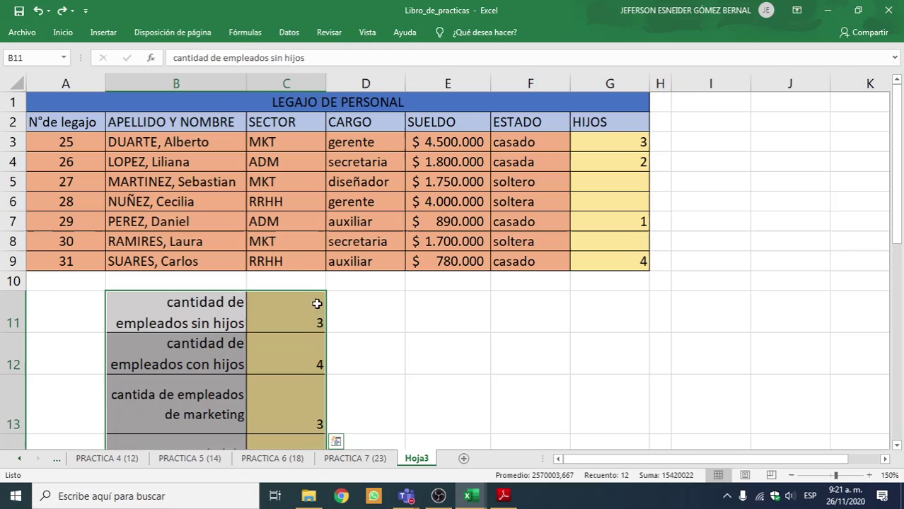
Clear the existing results in C11:C16 of the summary block, keeping the labels and formatting
left_click(240, 316)
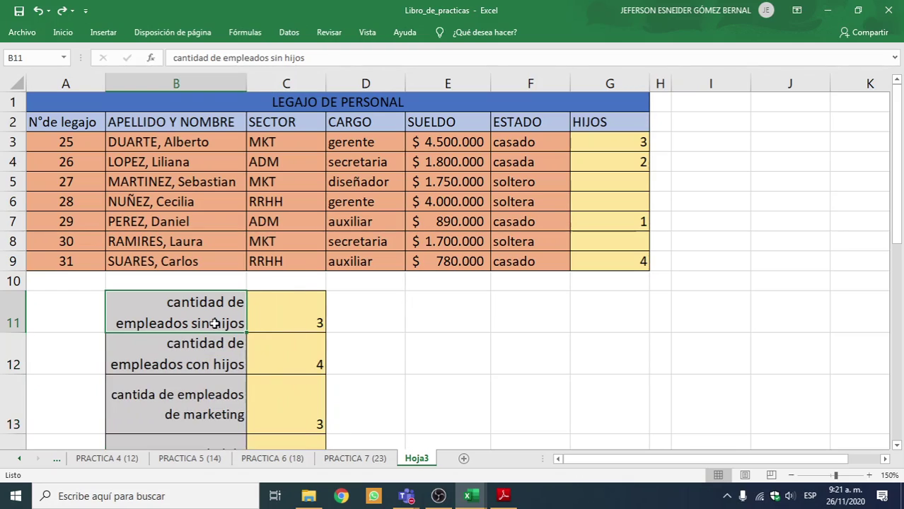
scroll(198, 325, "down", 1)
scroll(198, 327, "up", 1)
left_click_drag(309, 309, 298, 426)
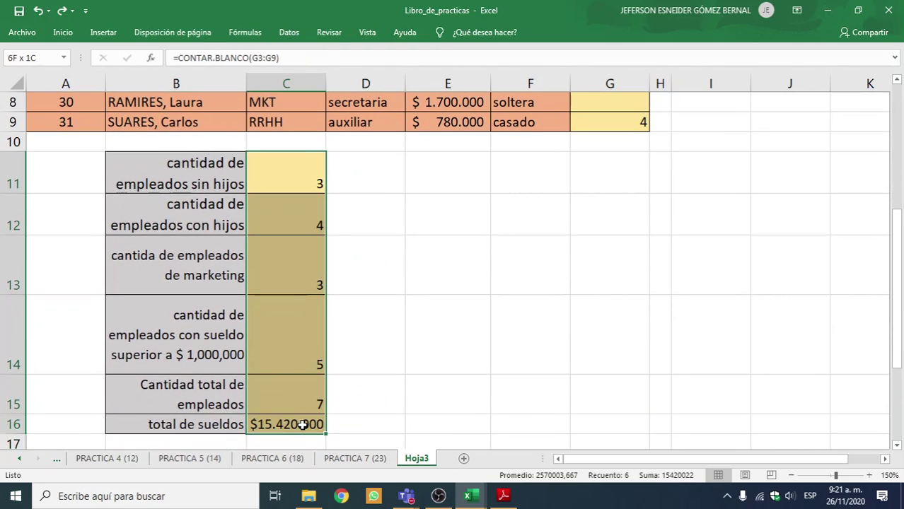
key("Delete")
scroll(369, 440, "up", 3)
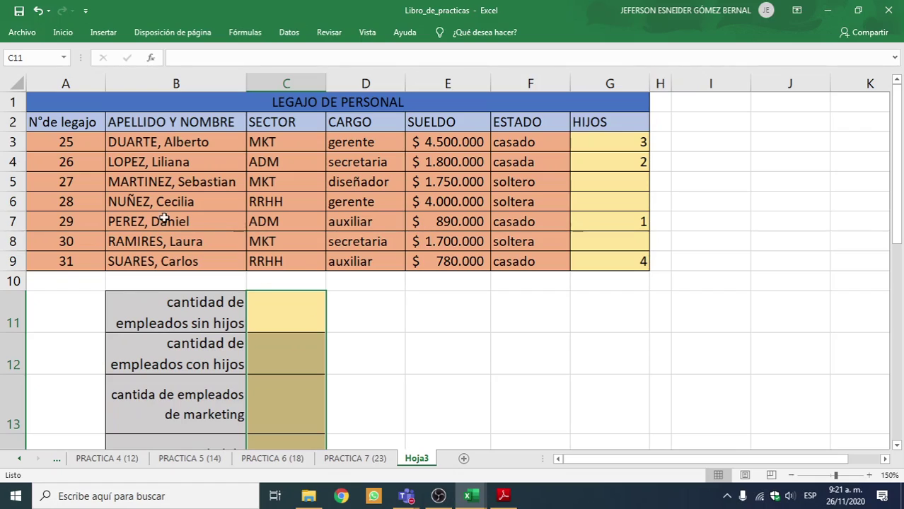
left_click(299, 239)
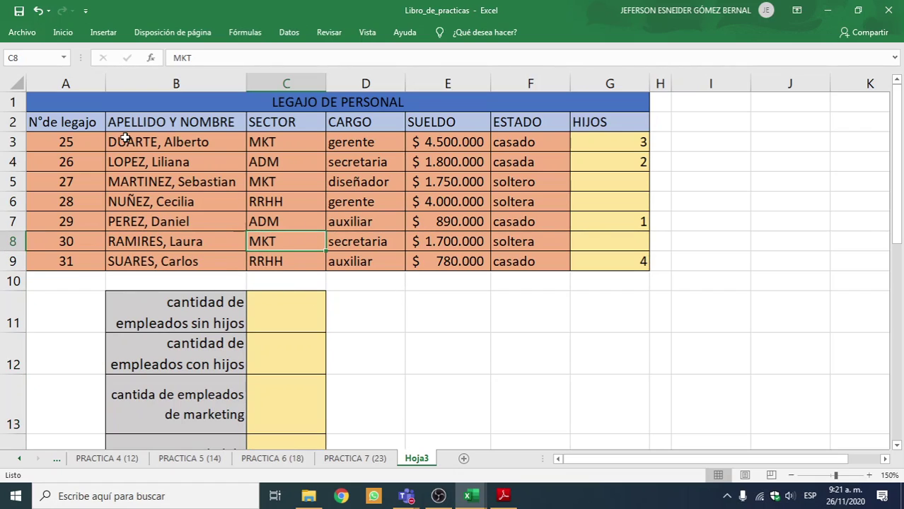
left_click_drag(66, 142, 611, 253)
left_click(302, 196)
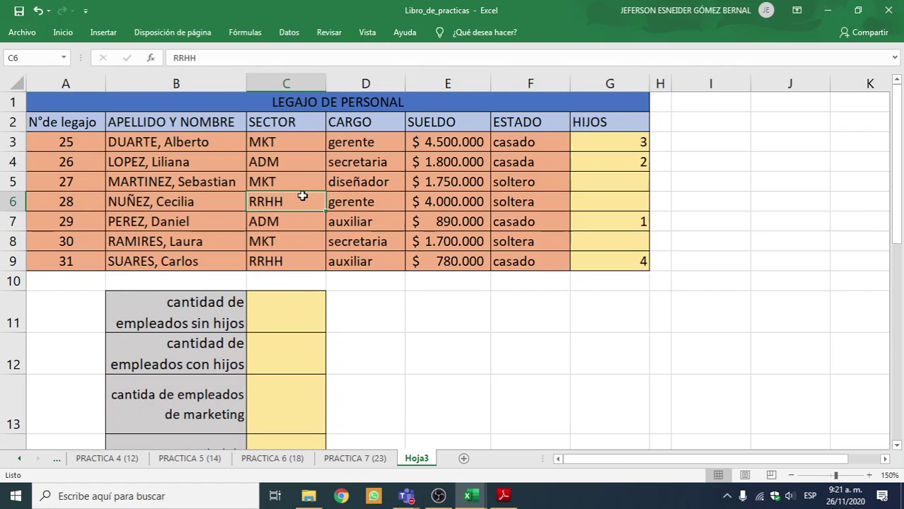
Review the LEGAJO DE PERSONAL table column by column, from sector to hijos, and the first rows of the summary block
left_click_drag(71, 142, 445, 222)
left_click(160, 99)
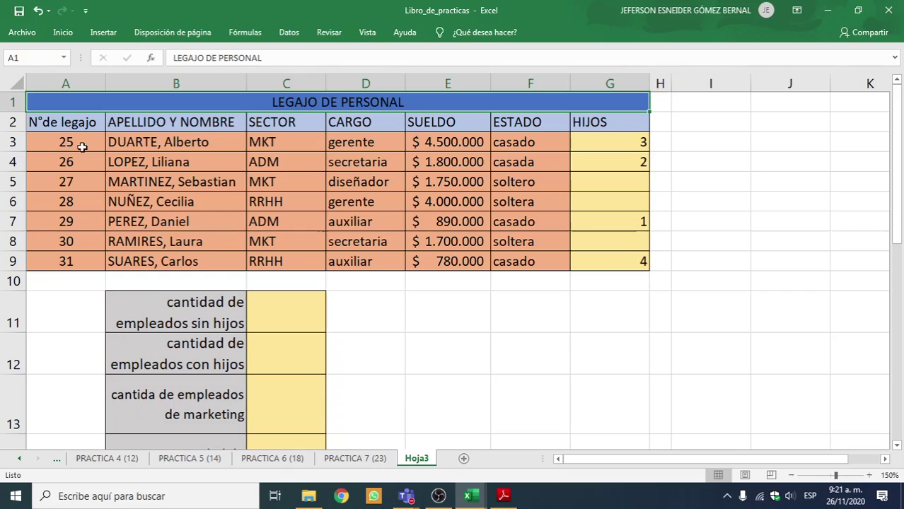
left_click_drag(289, 121, 288, 260)
left_click_drag(357, 140, 359, 281)
left_click_drag(437, 144, 439, 262)
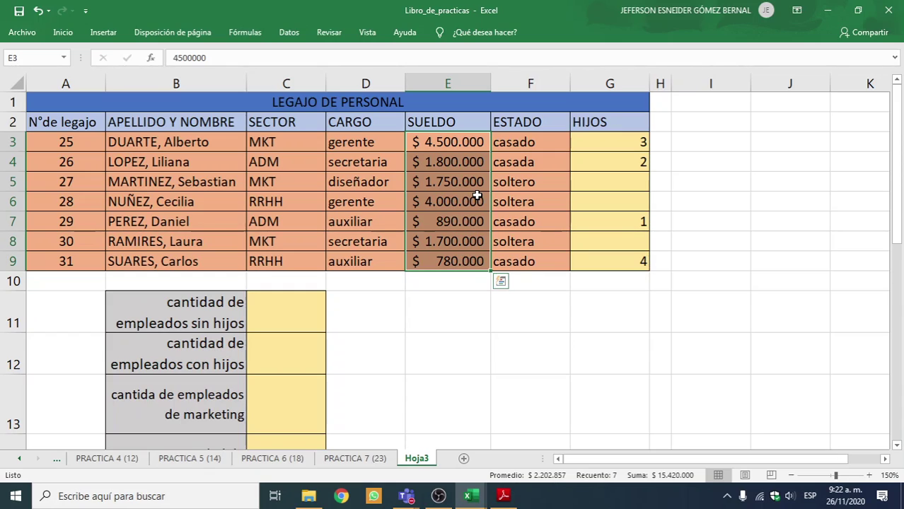
left_click_drag(545, 145, 555, 253)
left_click_drag(637, 139, 615, 254)
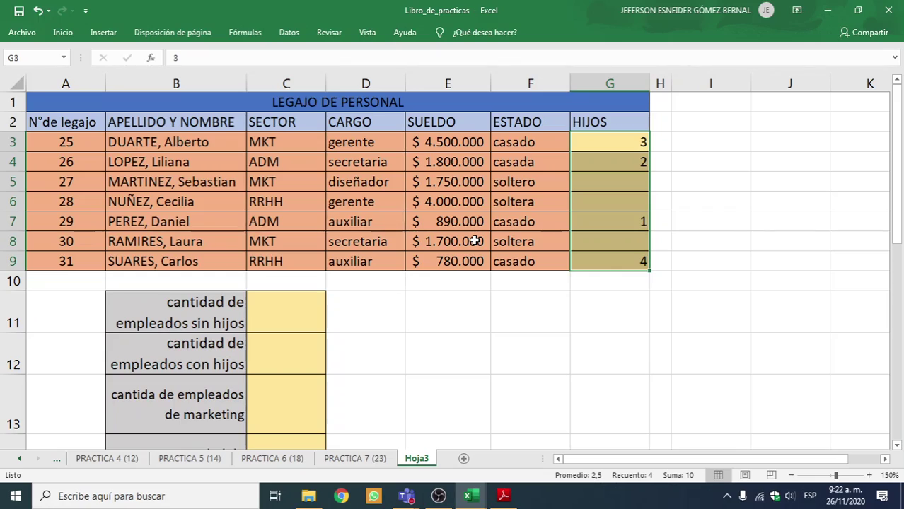
left_click(174, 299)
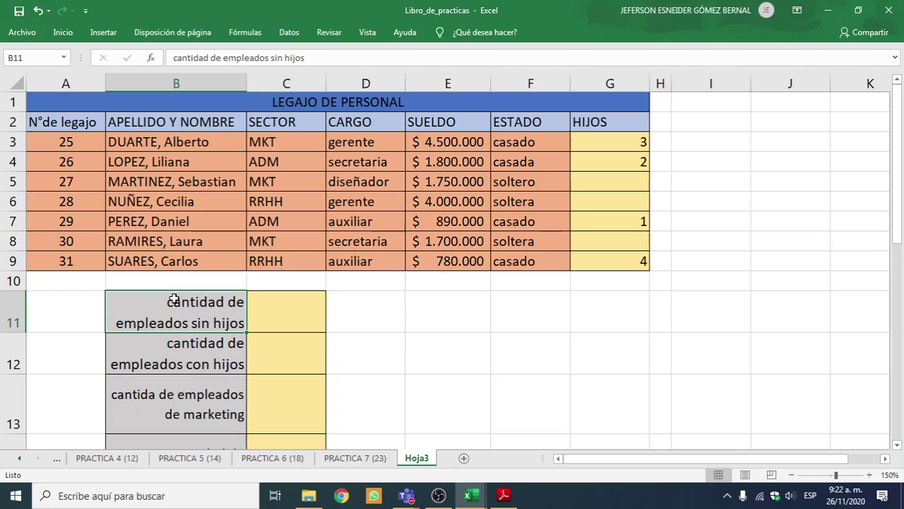
left_click(289, 363)
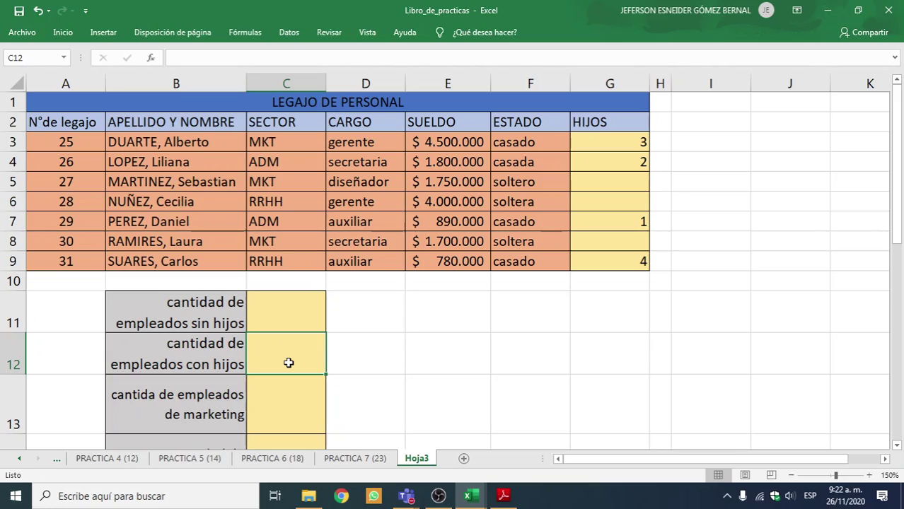
Switch to Adobe Reader to check the exercise instructions and source table on page 31 of the PDF, and return to Excel
left_click(503, 495)
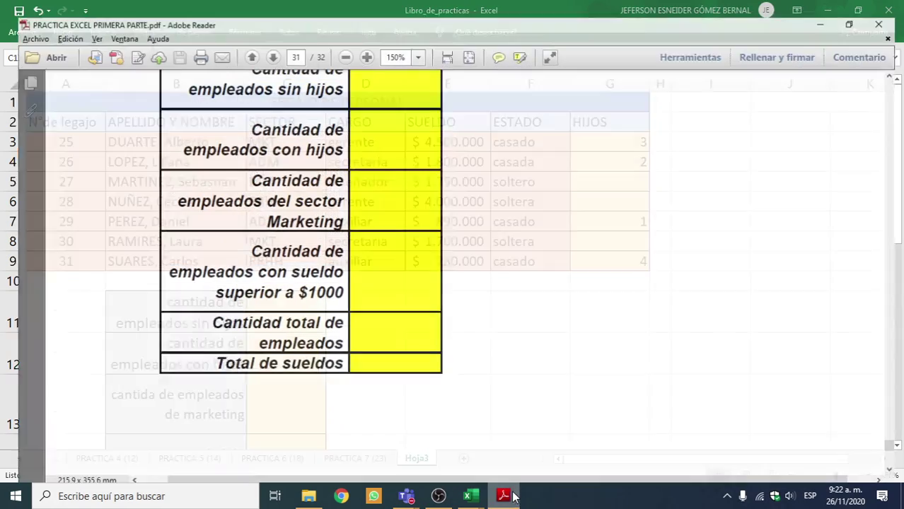
scroll(506, 384, "up", 10)
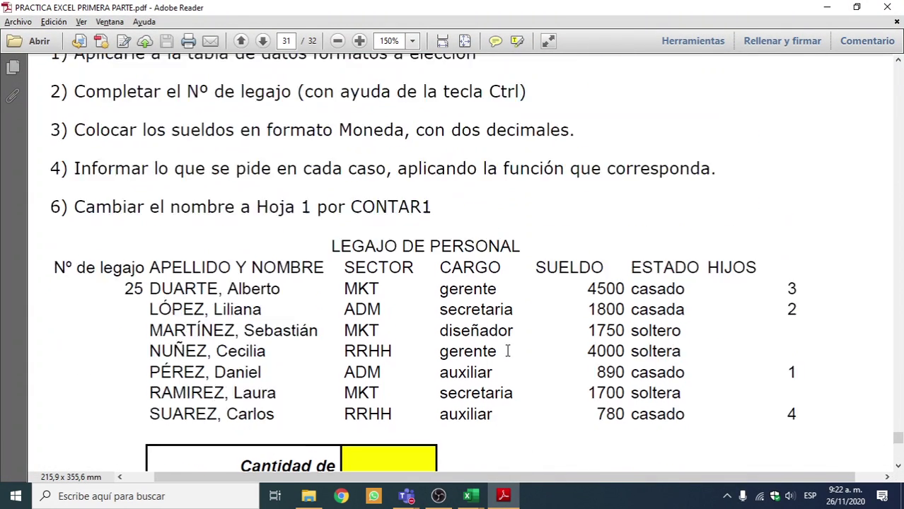
left_click(826, 7)
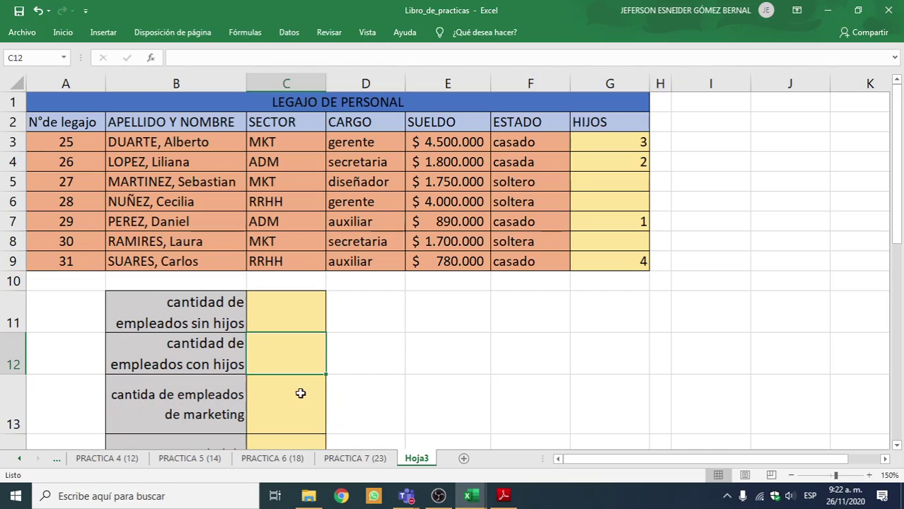
Examine the remaining summary rows, covering marketing staff, salaries above $ 1,000,000, total employees and total salaries
scroll(212, 396, "down", 1)
scroll(264, 344, "up", 1)
scroll(251, 348, "down", 1)
scroll(277, 349, "down", 5)
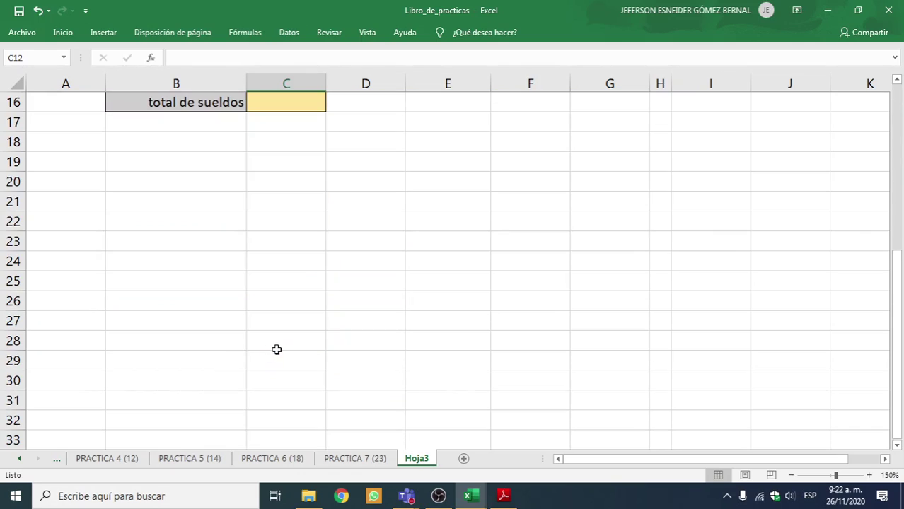
scroll(295, 341, "up", 4)
scroll(294, 220, "down", 2)
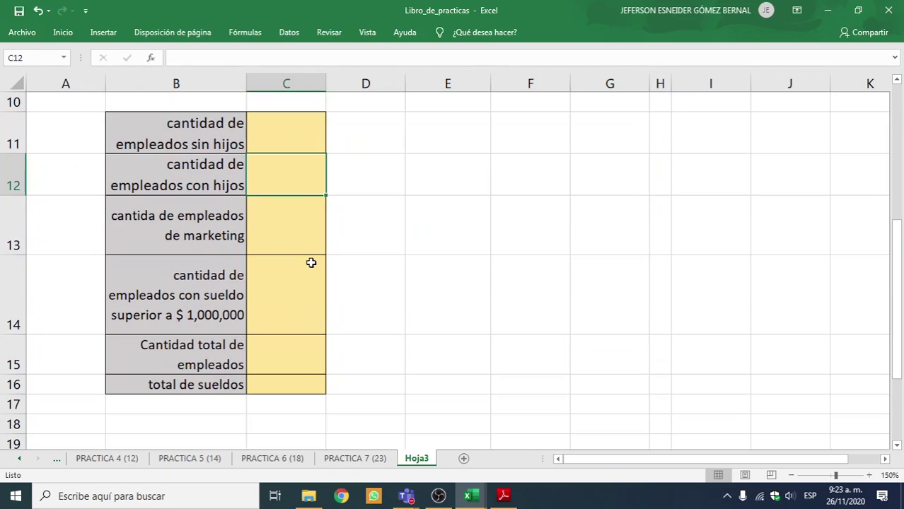
left_click(292, 288)
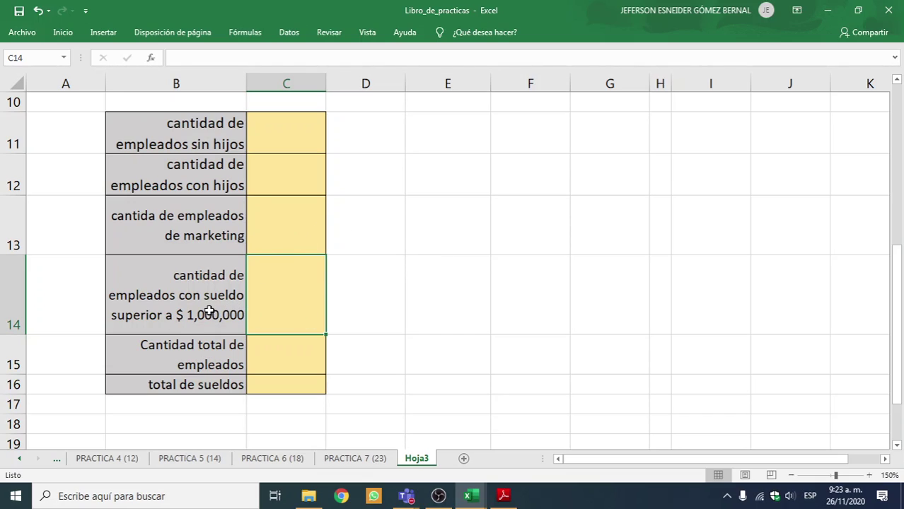
left_click(281, 352)
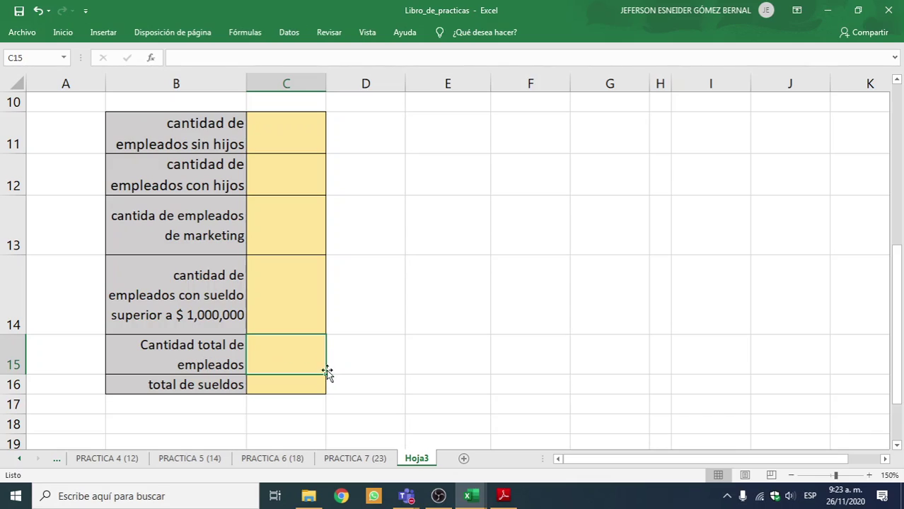
left_click(283, 384)
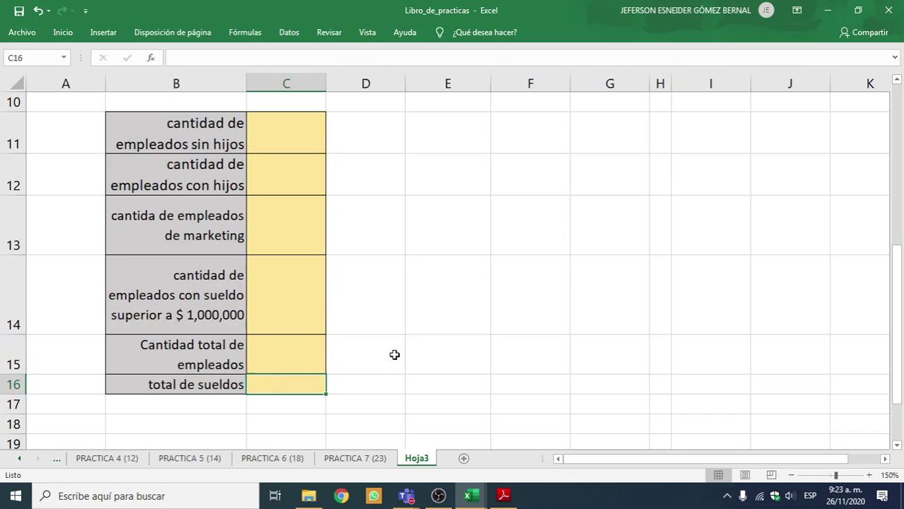
scroll(397, 351, "up", 2)
scroll(397, 351, "up", 1)
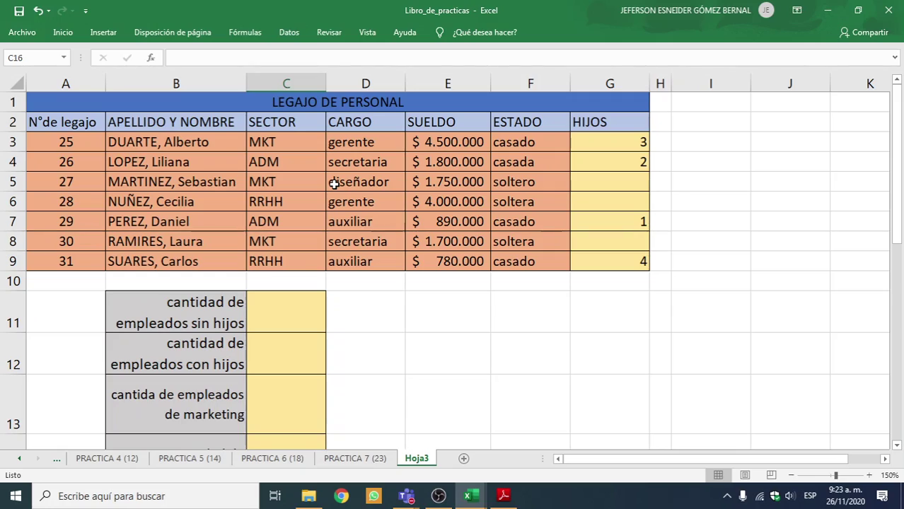
Count the employees without children in C11 with the formula =CONTAR.BLANCO(G3:G9)
left_click(276, 316)
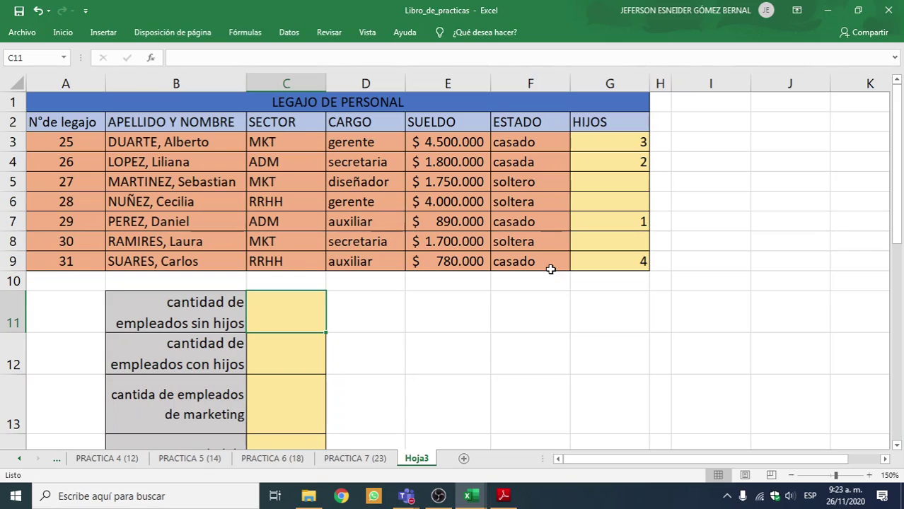
type("=C")
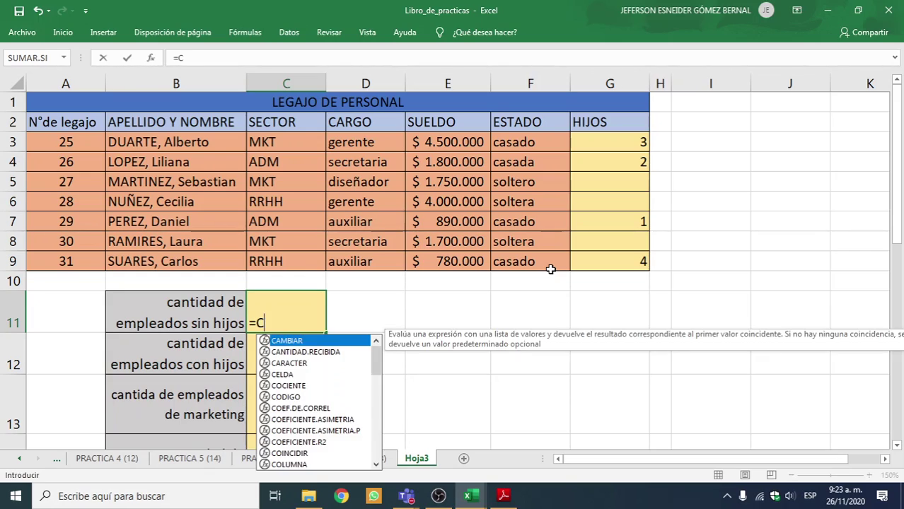
type("ONTAR")
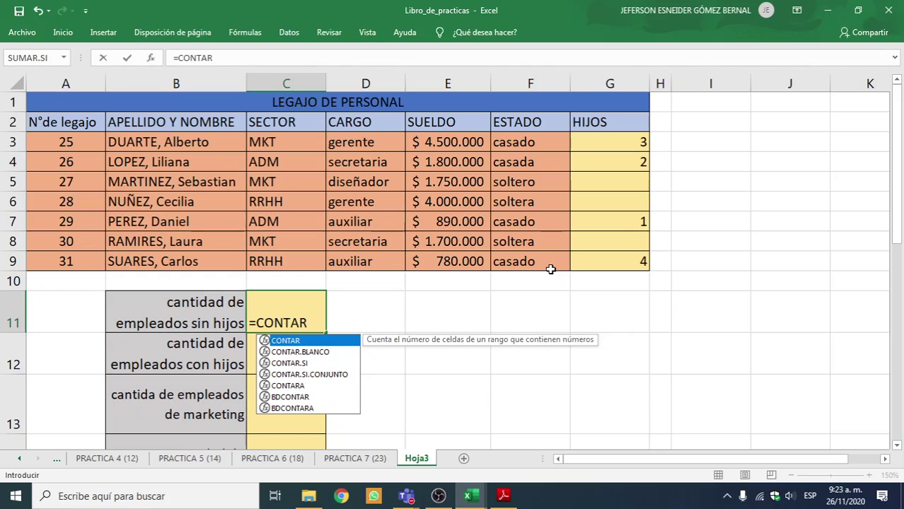
type(".BLANC")
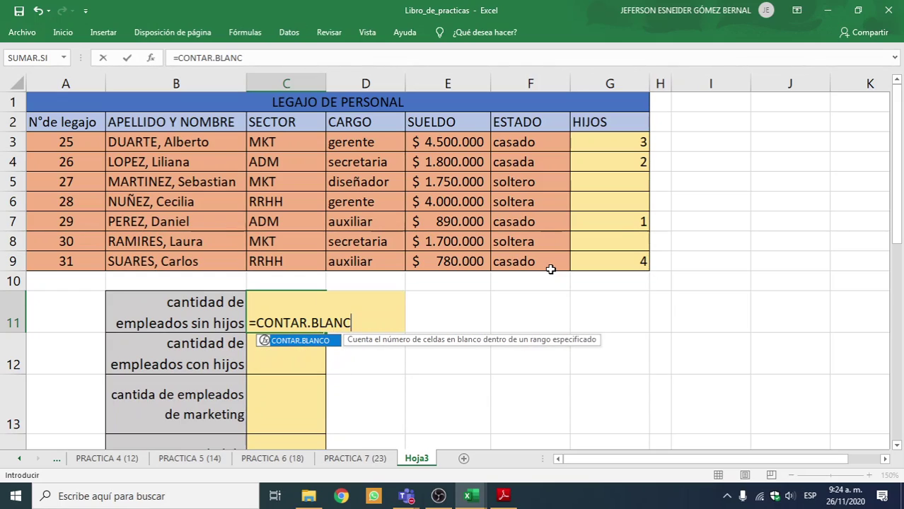
type("O(")
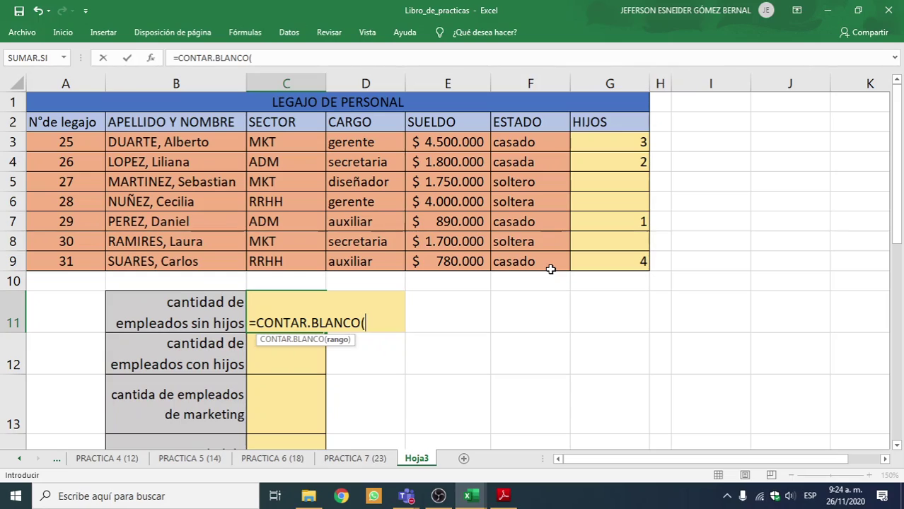
left_click_drag(609, 139, 607, 265)
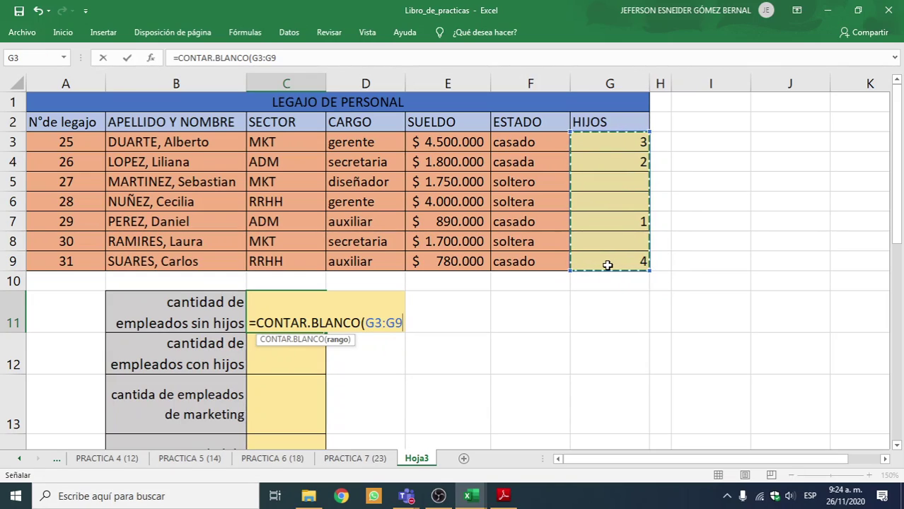
type(")")
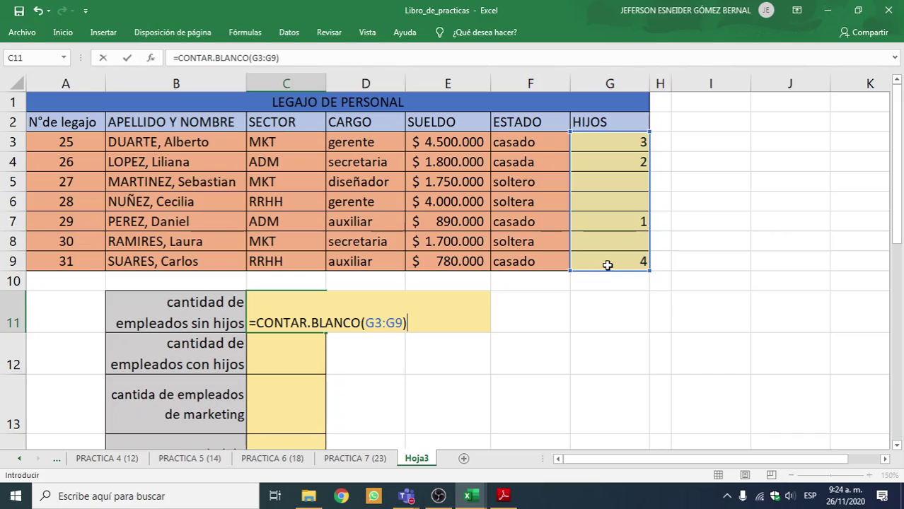
key("Return")
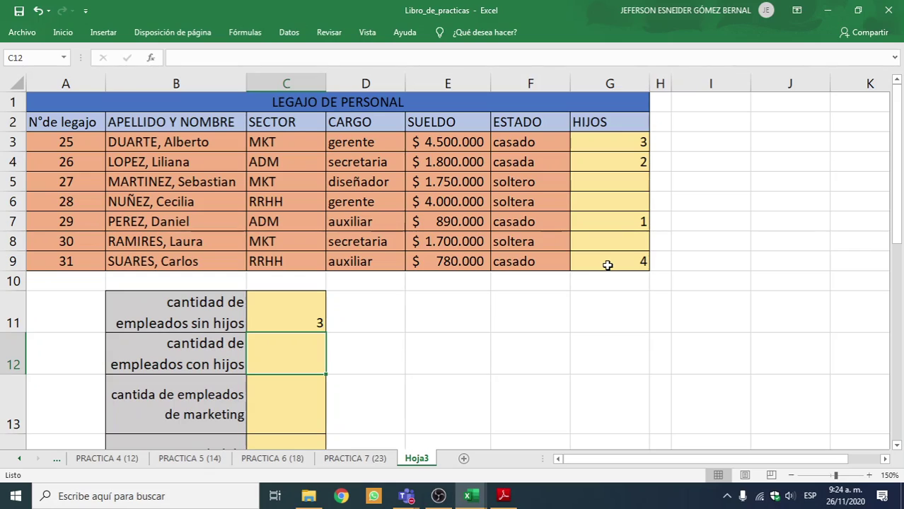
Count the employees with children in C12 with the formula =CONTARA(G3:G9)
type("=C")
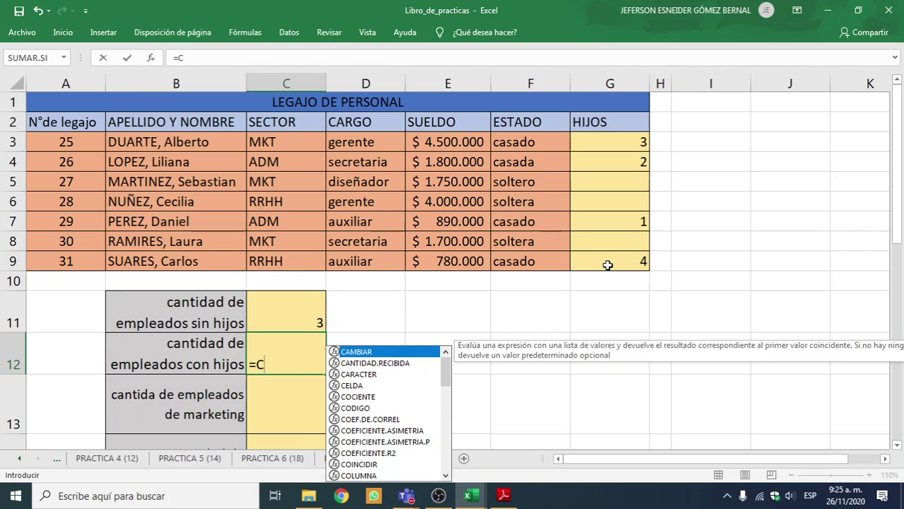
type("ONTAR")
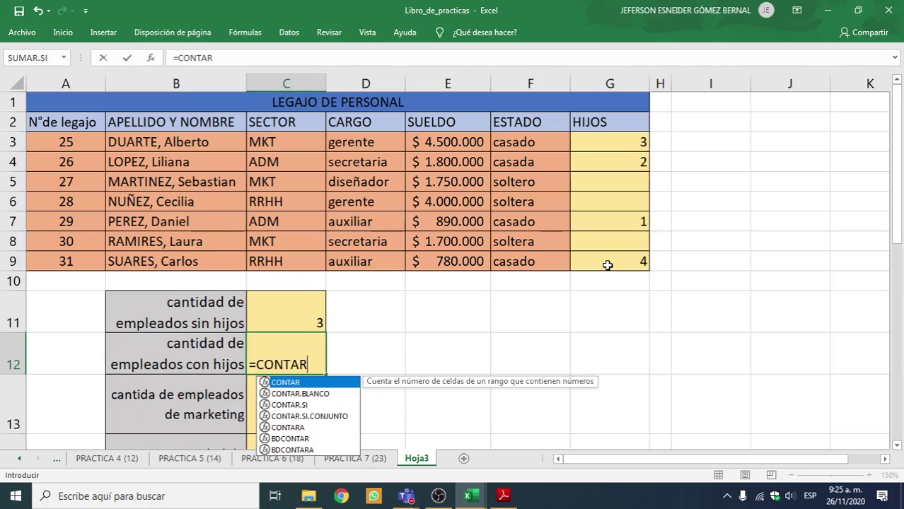
type("A(")
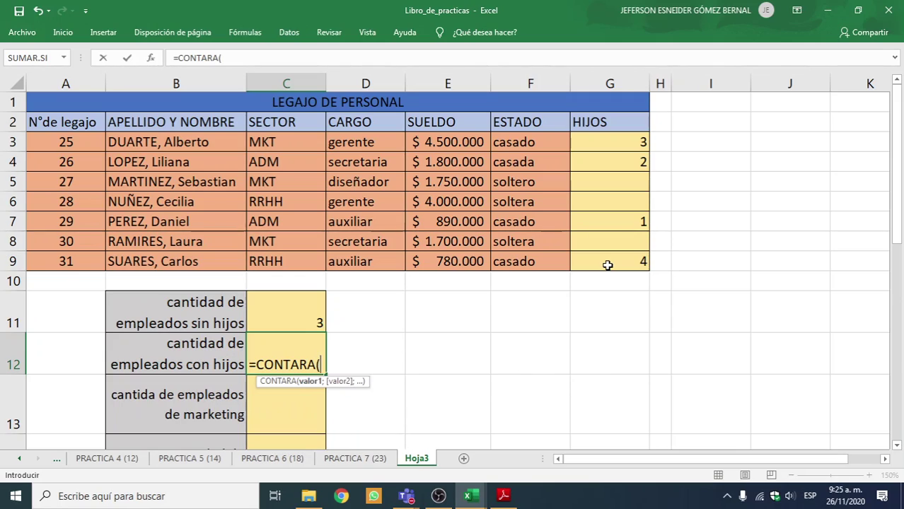
type("G3")
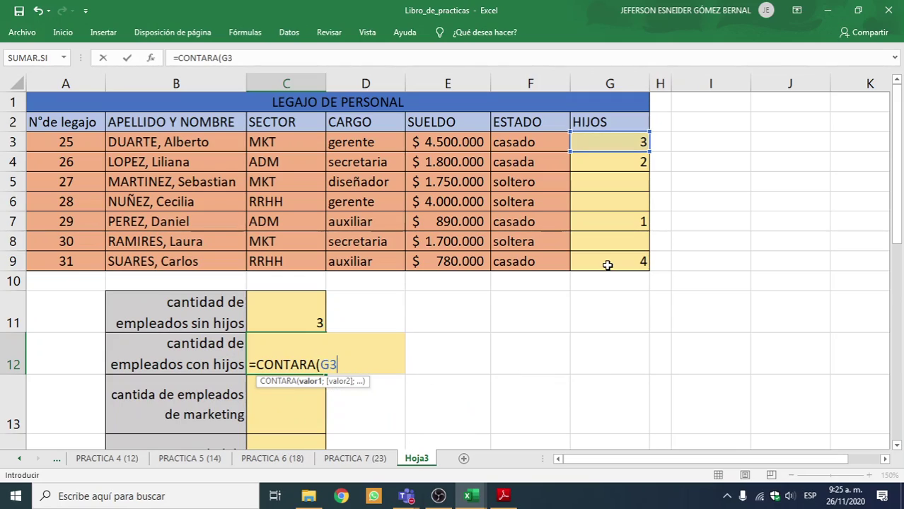
type(":G9")
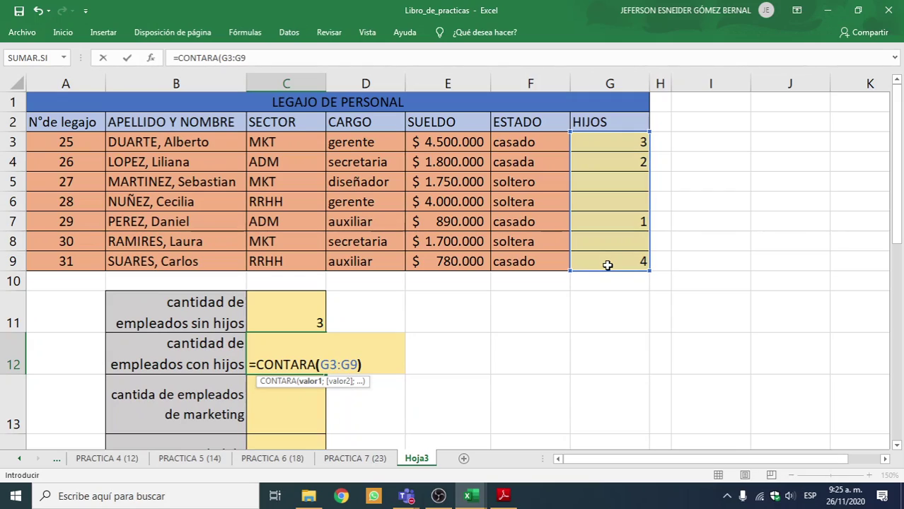
type(")")
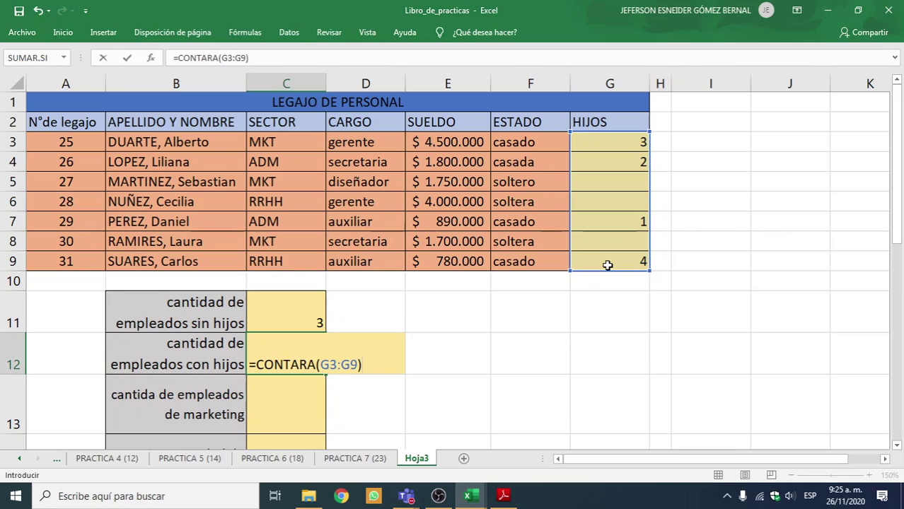
key("Return")
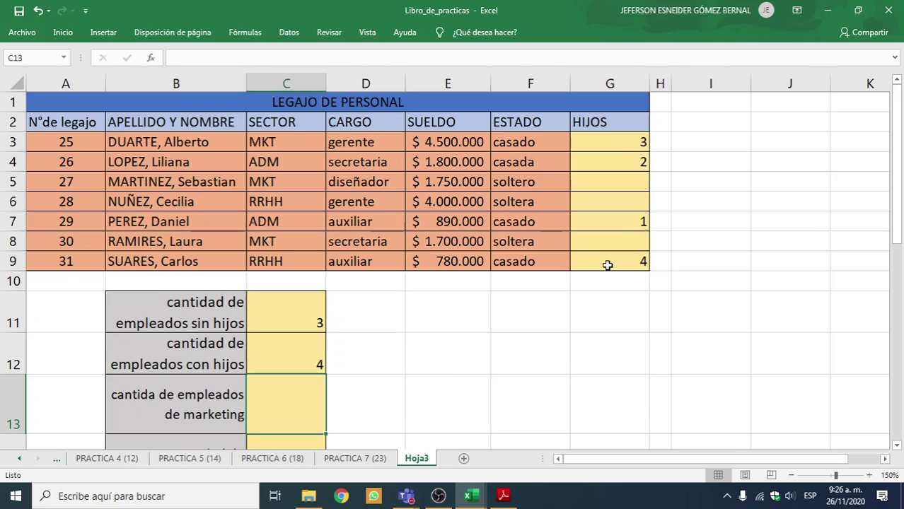
Count the marketing employees in C13 with the formula =CONTAR.SI(C3:C9;"MKT")
type("=")
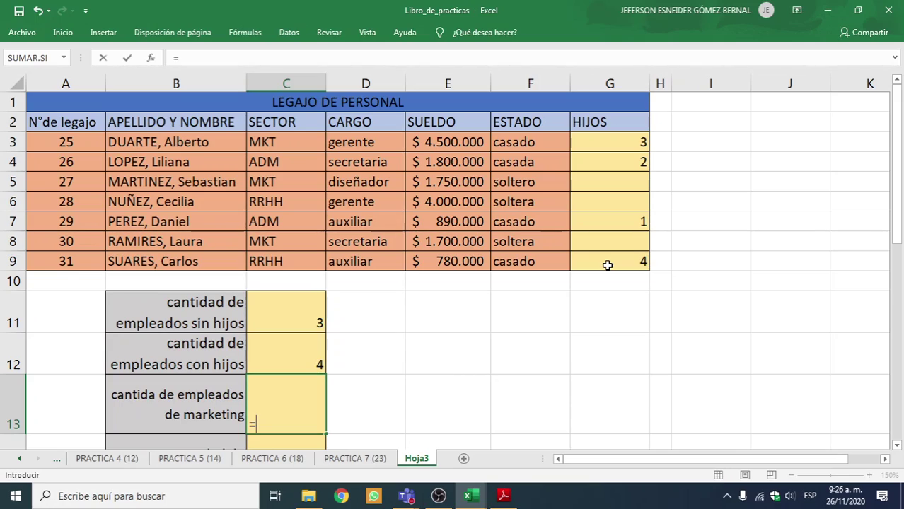
type("CON")
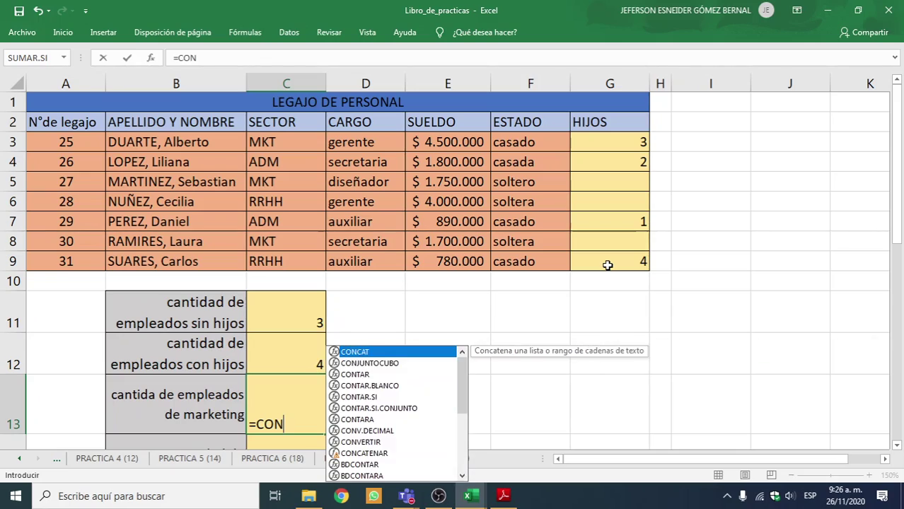
type("TAR.SI")
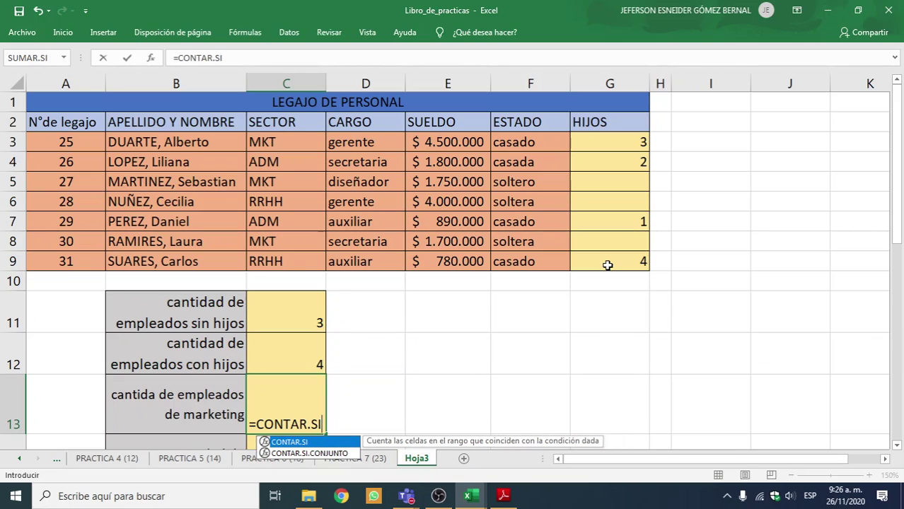
type("(")
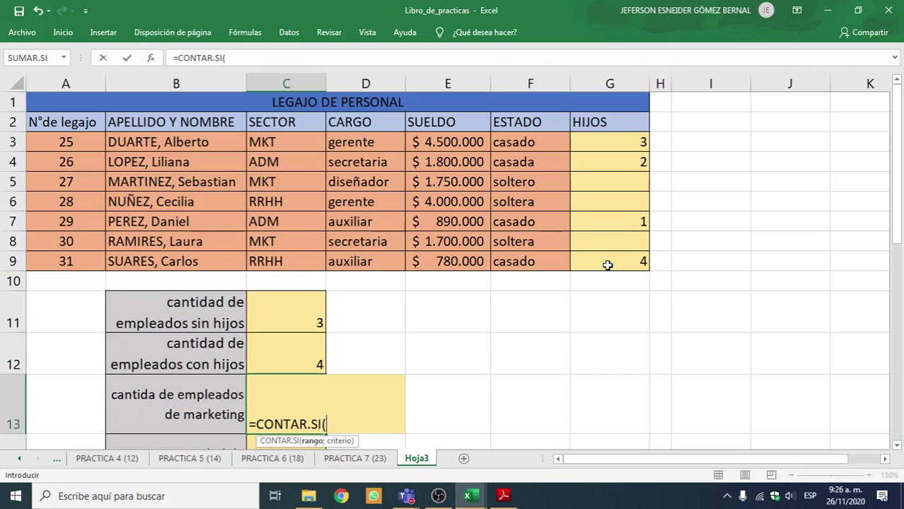
type("C3:")
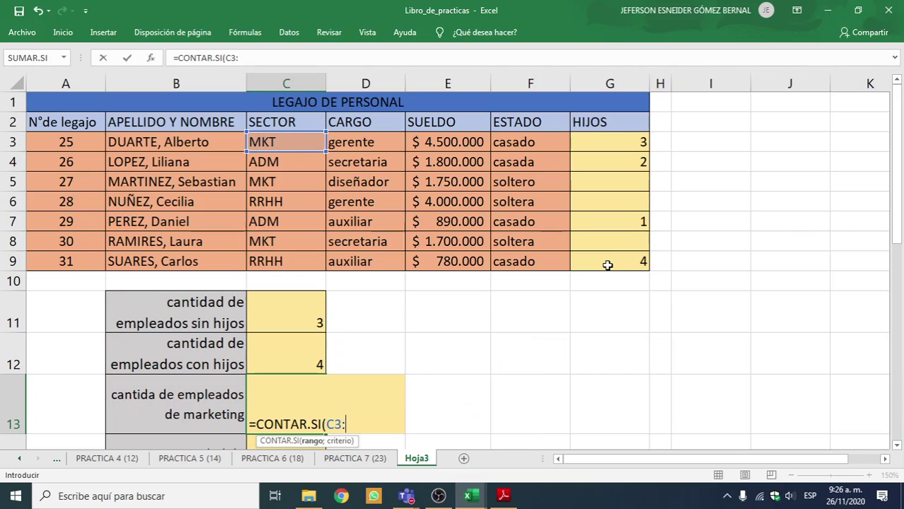
type("C9")
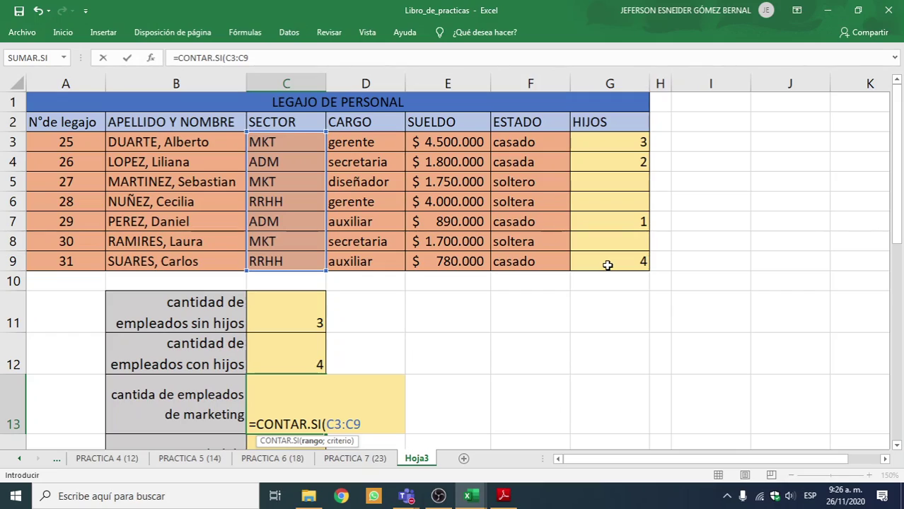
type(";\"MKT\"")
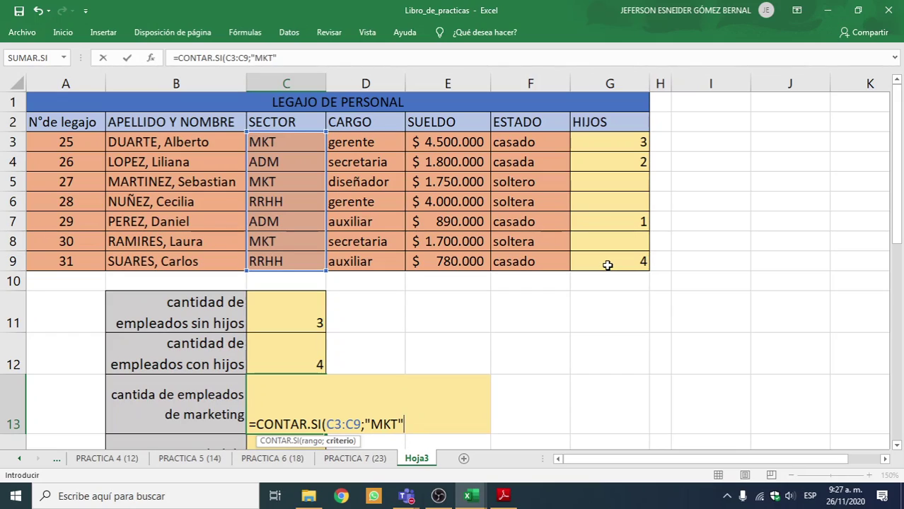
type(")")
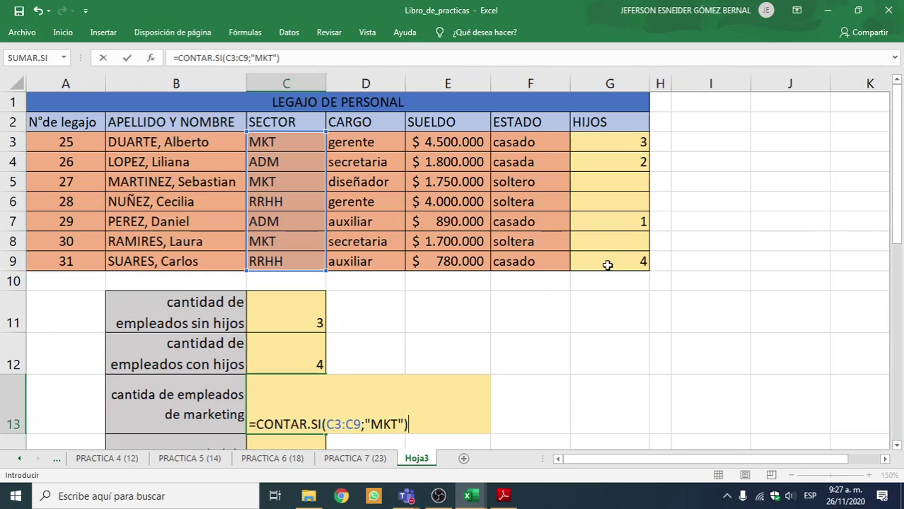
key("Return")
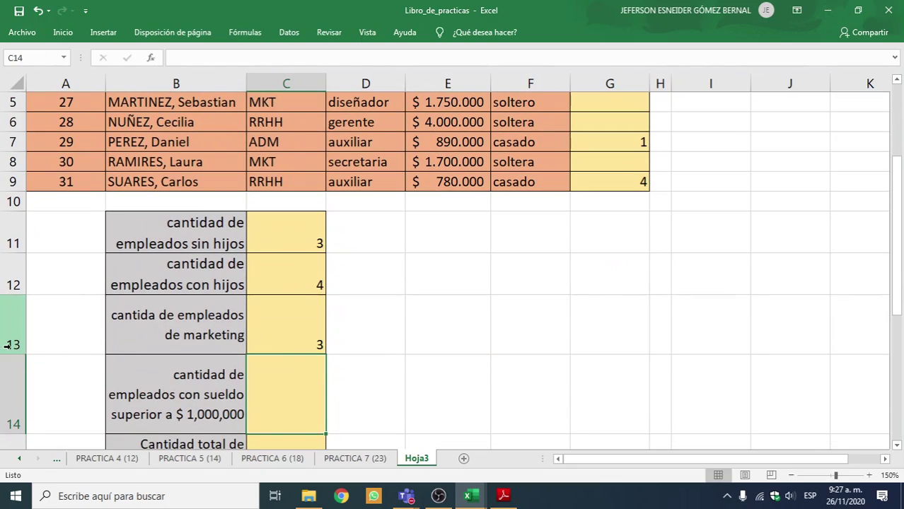
Slightly reduce the heights of rows 13 and 14, and shrink the empty row 10 to about half its height
left_click_drag(14, 351, 13, 343)
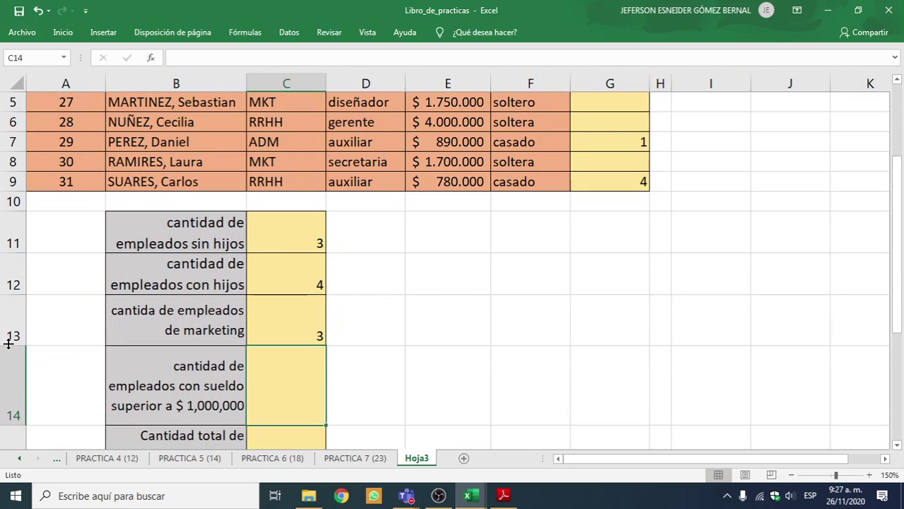
left_click_drag(14, 425, 14, 414)
scroll(329, 394, "up", 2)
scroll(331, 396, "down", 2)
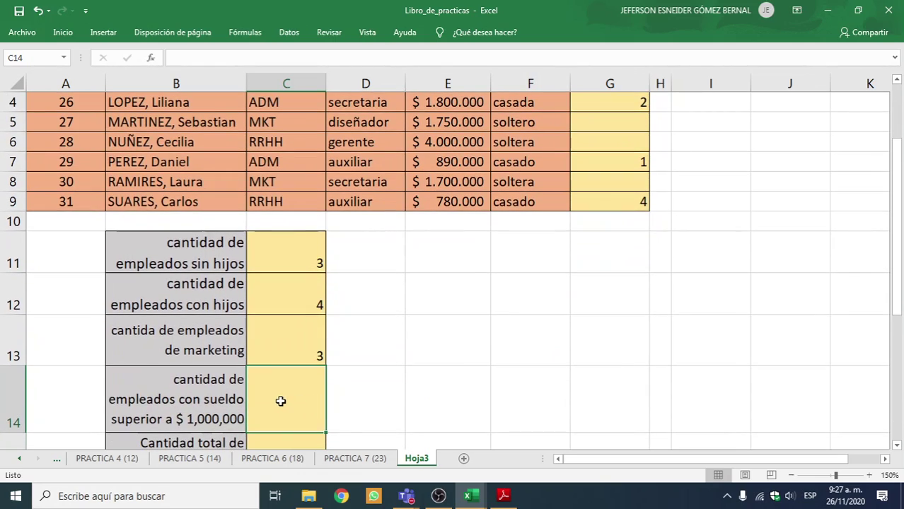
scroll(353, 389, "up", 2)
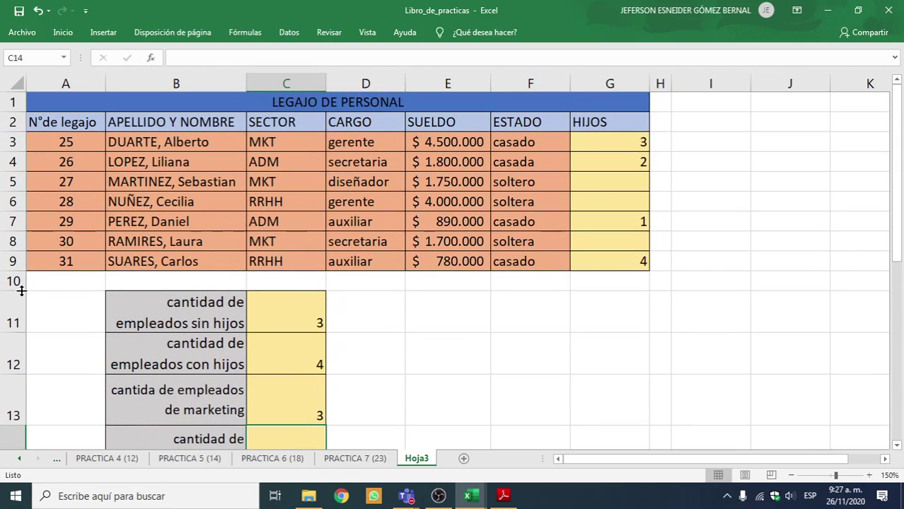
left_click_drag(11, 291, 10, 281)
Write the formula =CONTAR(E3:E9;">1000000") in C14 for the employees with salaries above $ 1,000,000
scroll(264, 355, "down", 2)
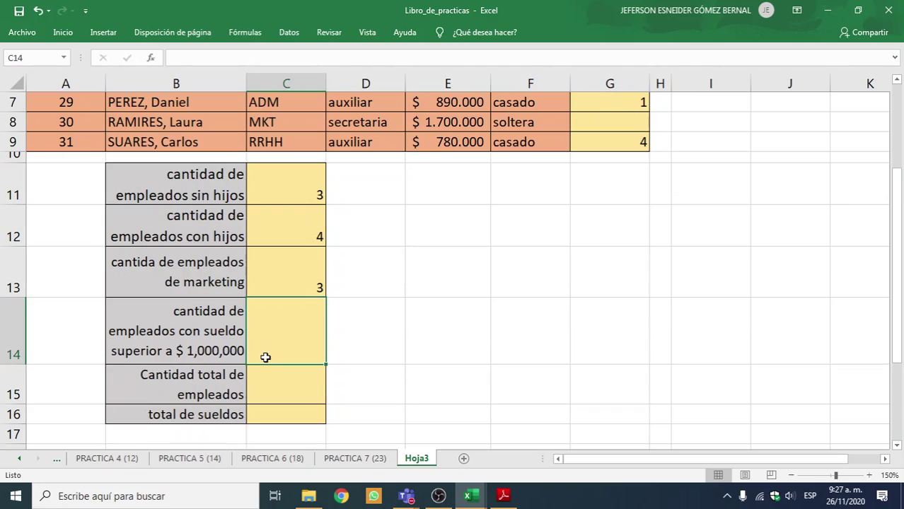
scroll(284, 355, "up", 1)
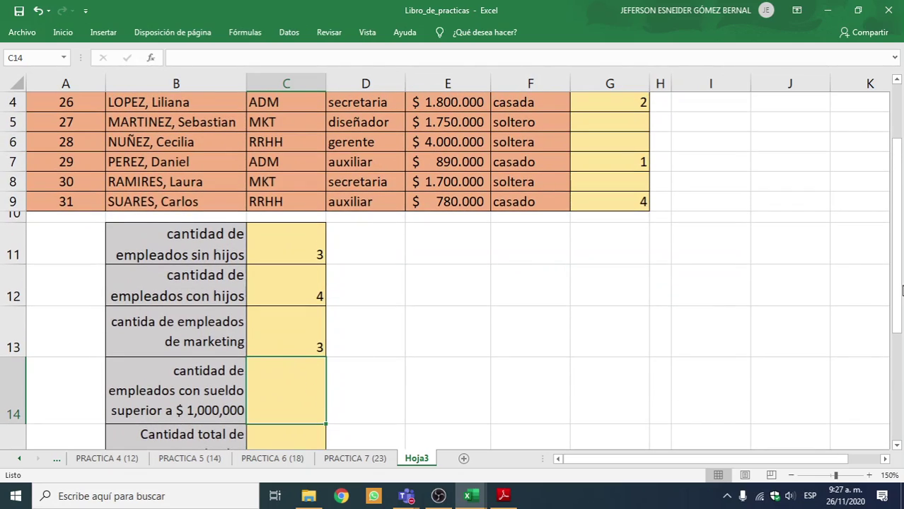
left_click_drag(897, 283, 901, 263)
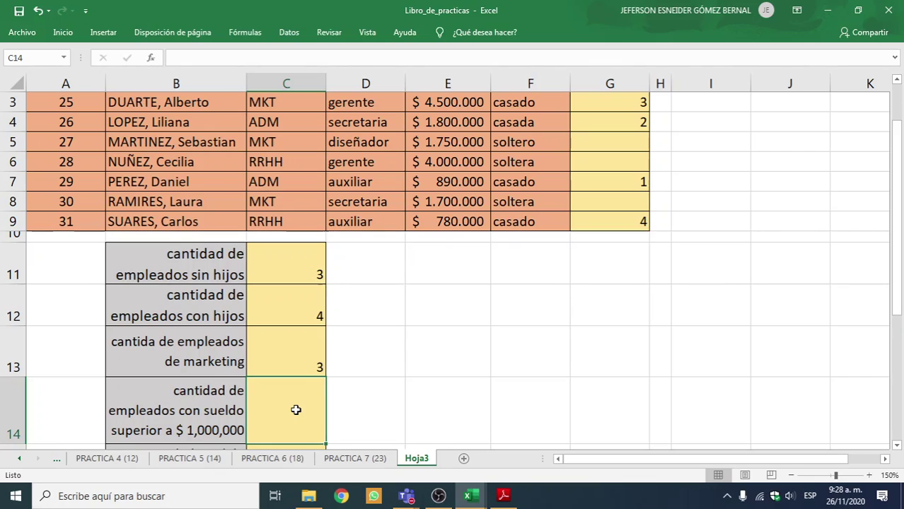
type("=")
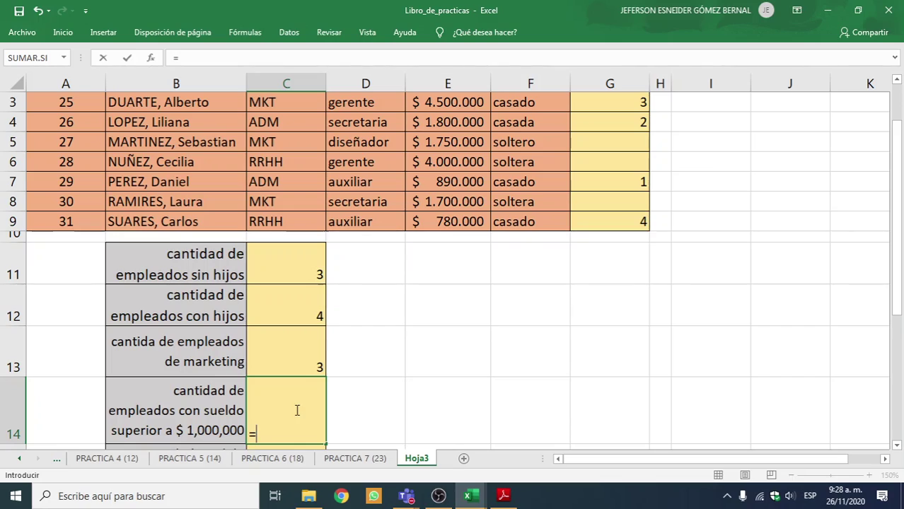
type("CONTAR")
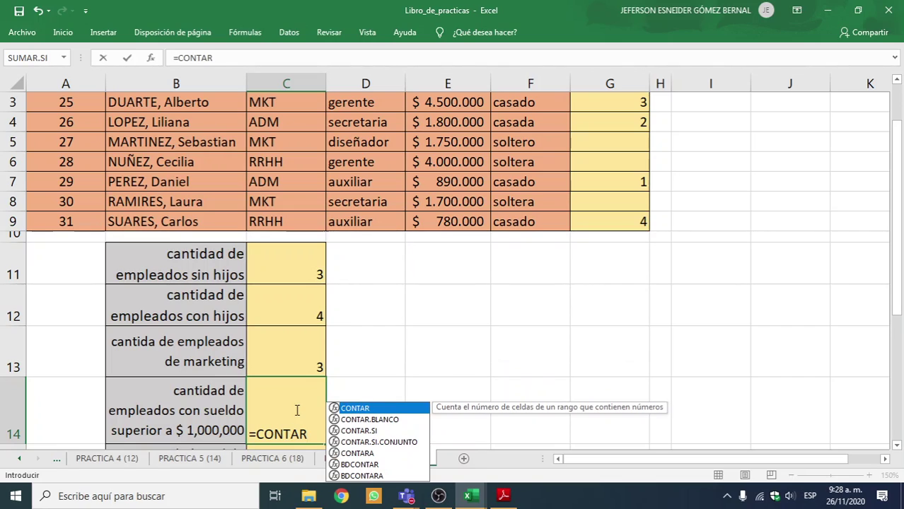
type("(")
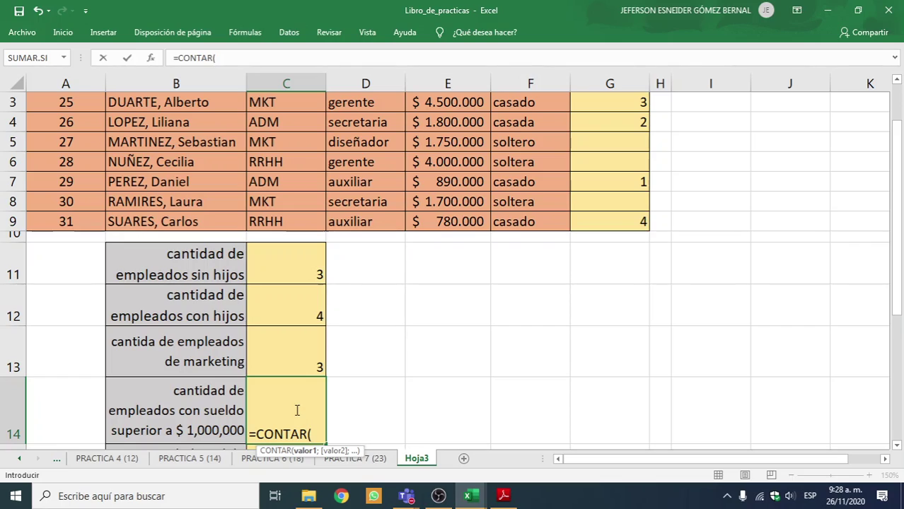
type("E3:")
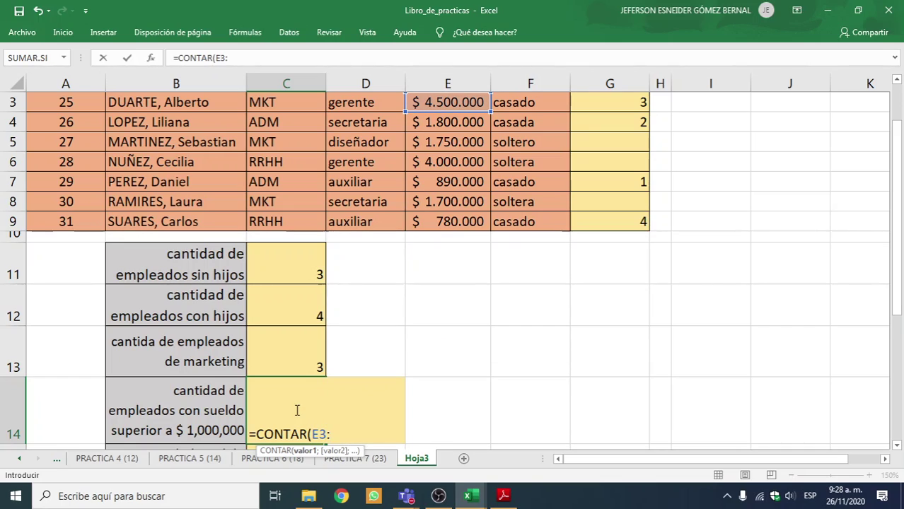
type("E9")
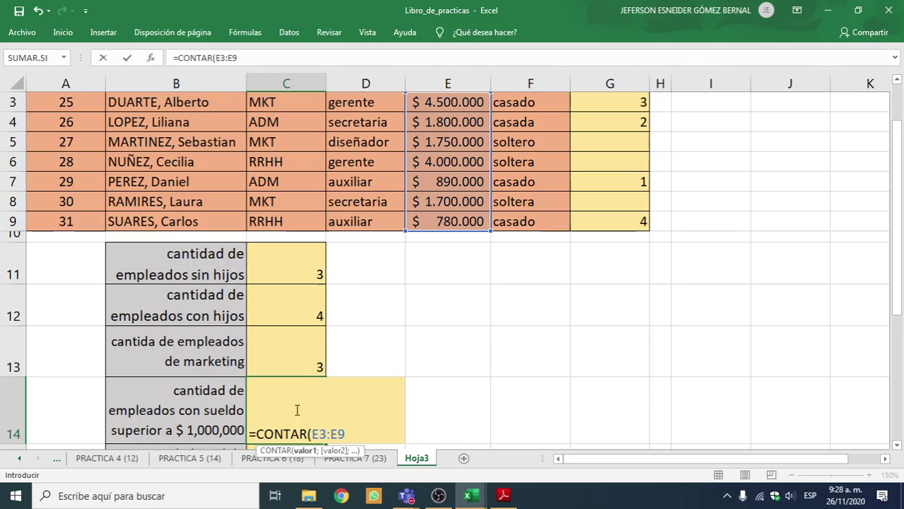
type(";\"")
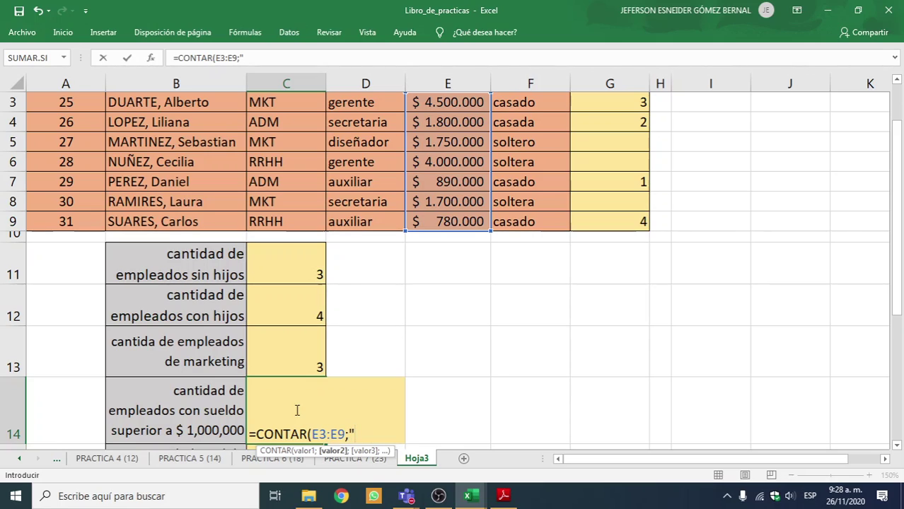
type(">")
type("1000000")
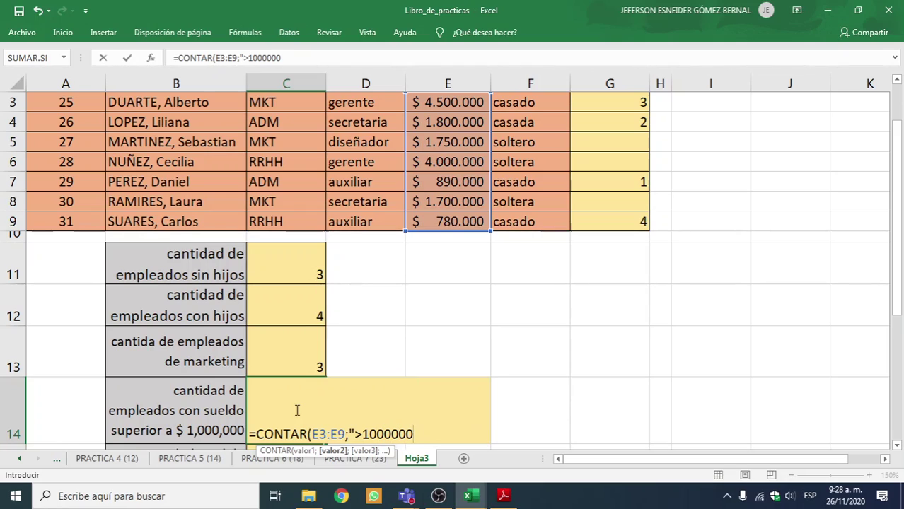
type("\")")
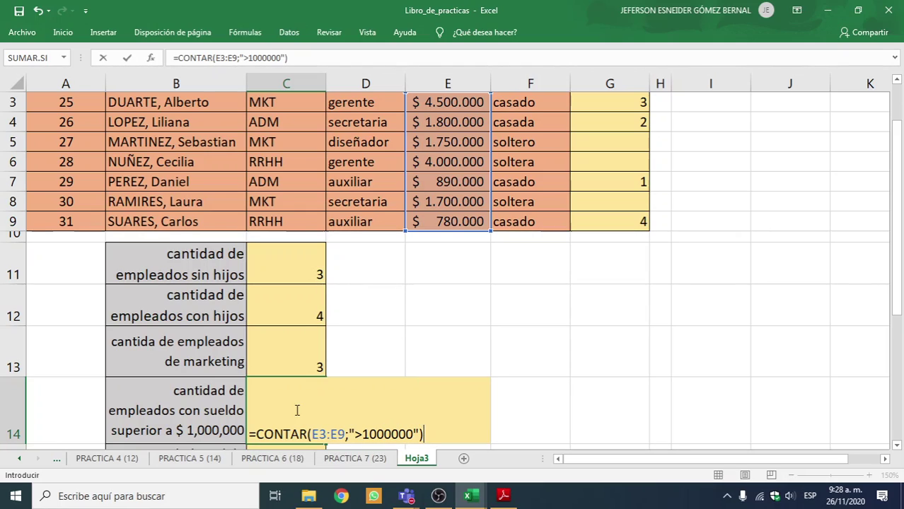
Correct the function in C14 so the formula reads =CONTAR.SI(E3:E9;">1000000"), and enter it
left_click(309, 433)
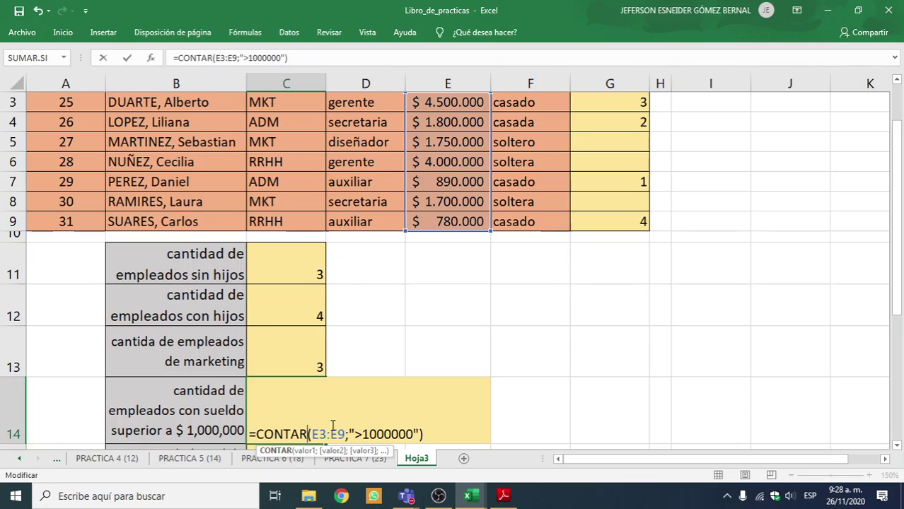
type(".SI")
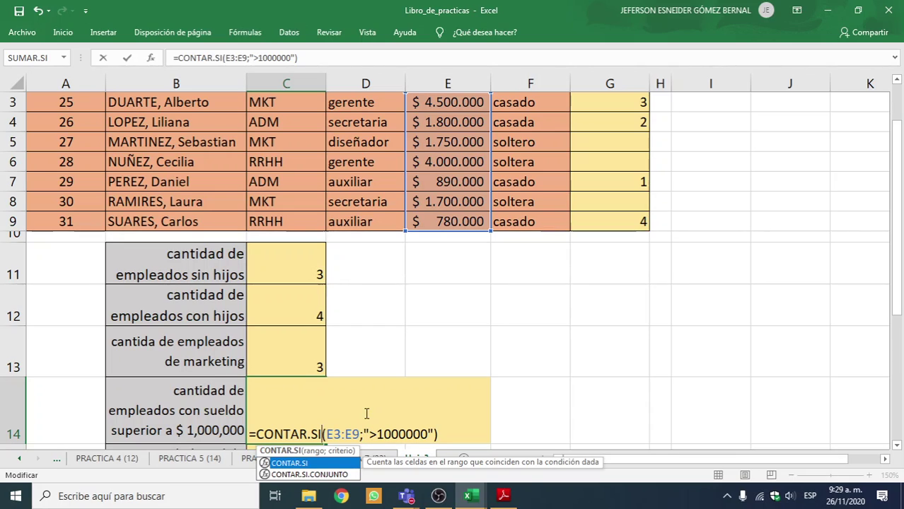
scroll(375, 389, "up", 1)
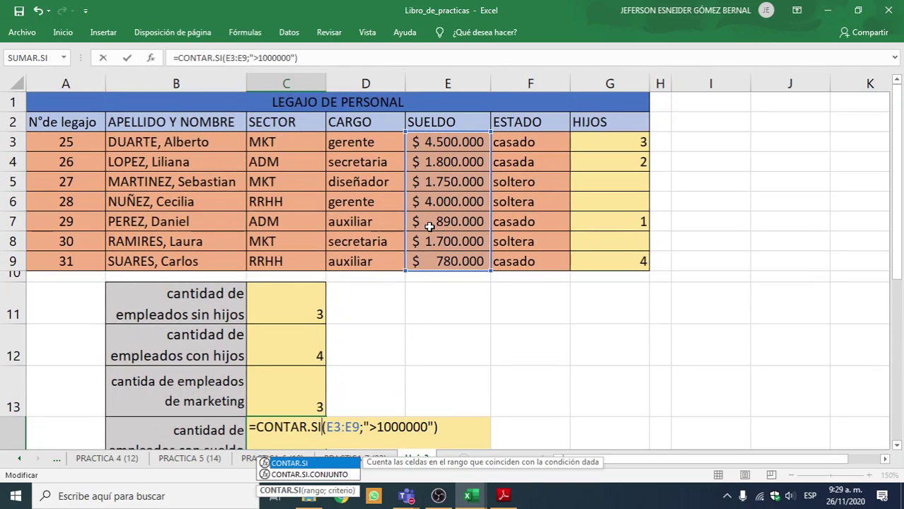
scroll(445, 205, "down", 1)
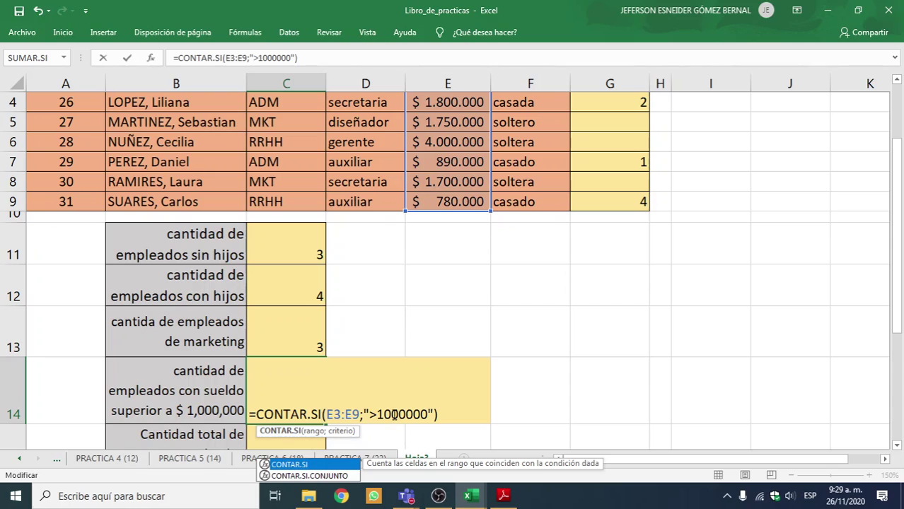
key("Return")
Check the high-salary count in C14 against the amounts in the SUELDO column
scroll(393, 413, "up", 2)
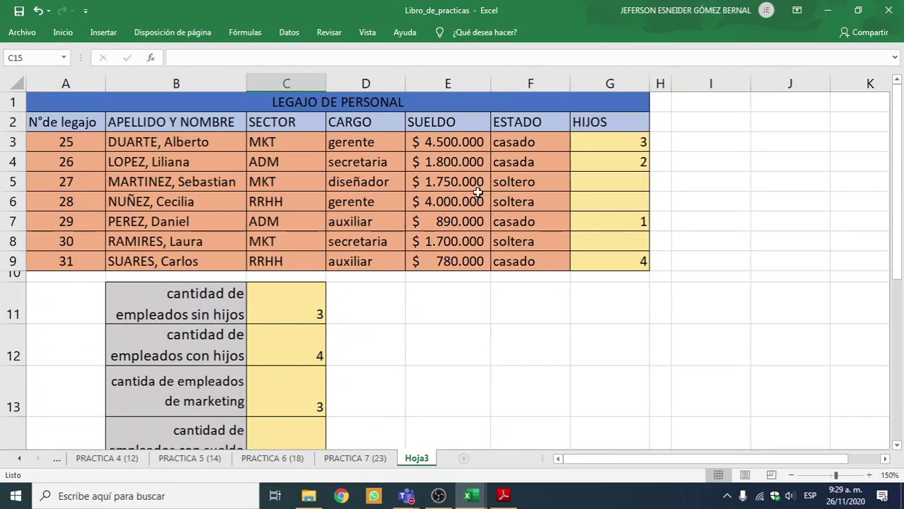
scroll(418, 347, "down", 2)
scroll(436, 332, "up", 2)
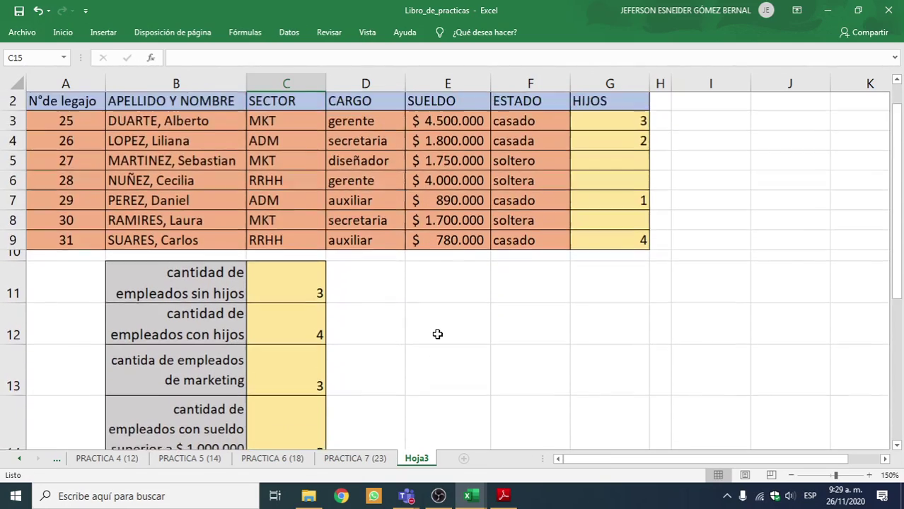
scroll(435, 332, "down", 2)
scroll(439, 333, "up", 1)
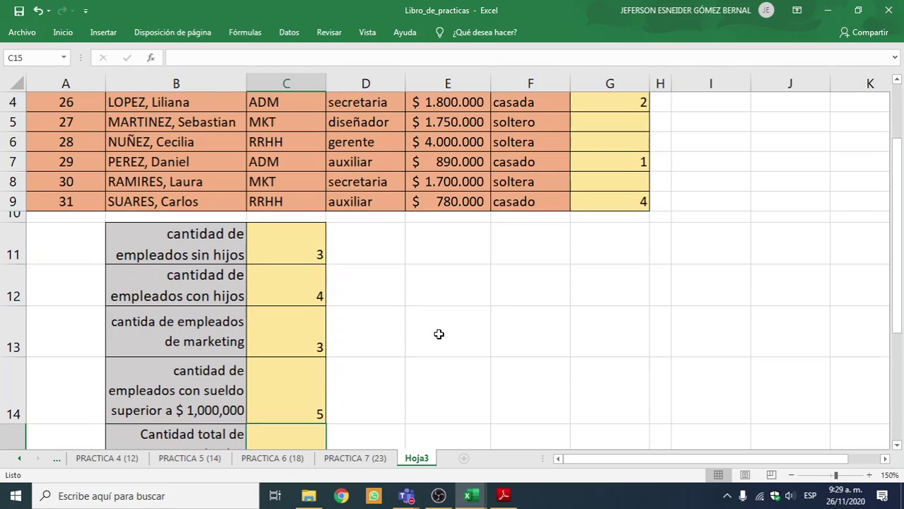
scroll(438, 333, "up", 1)
scroll(438, 333, "down", 2)
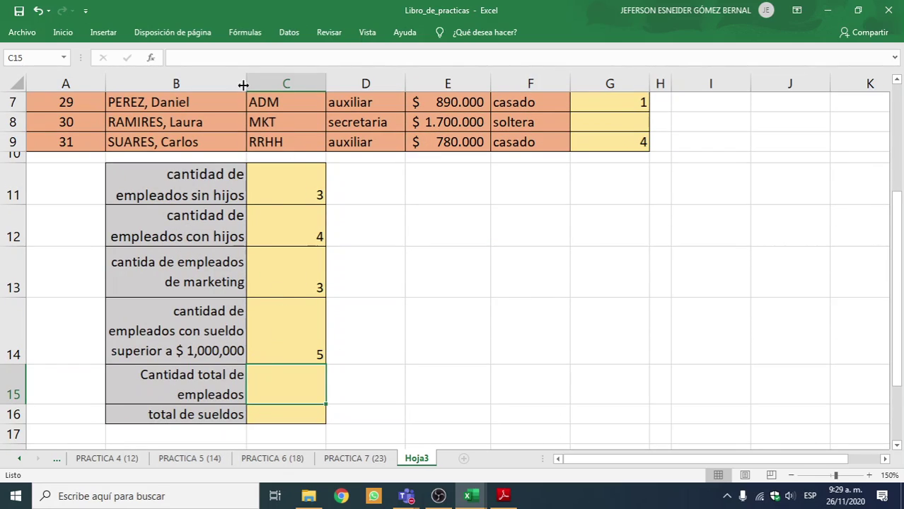
Widen column B so the summary labels wrap less, and reduce the heights of rows 14 and 13 to fit two lines
left_click_drag(246, 83, 287, 83)
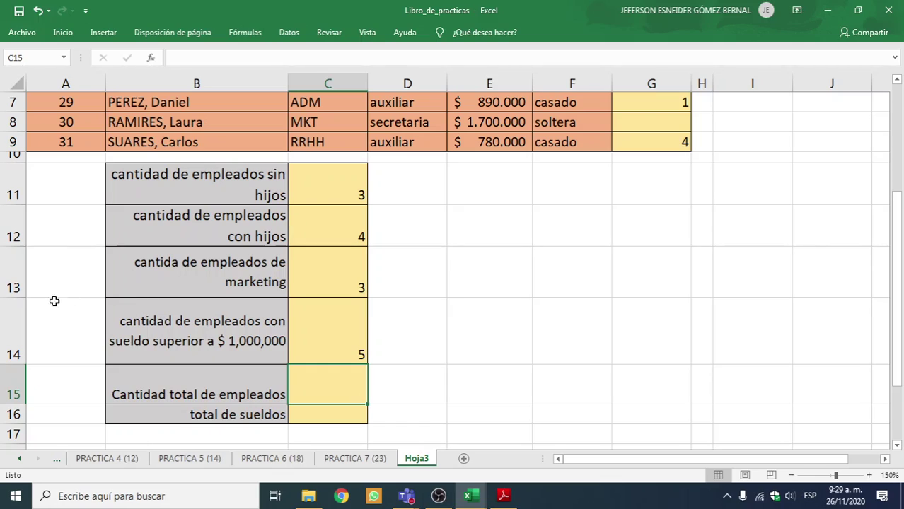
left_click(26, 348)
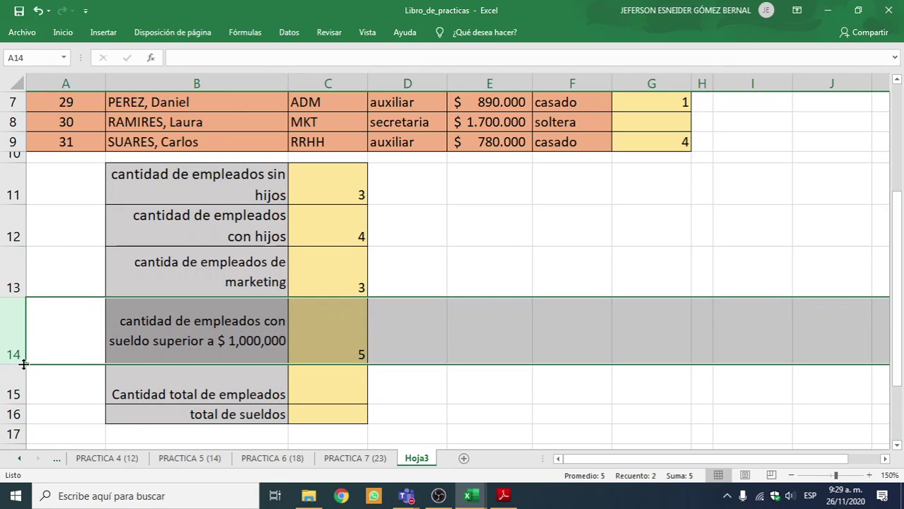
left_click_drag(18, 365, 18, 347)
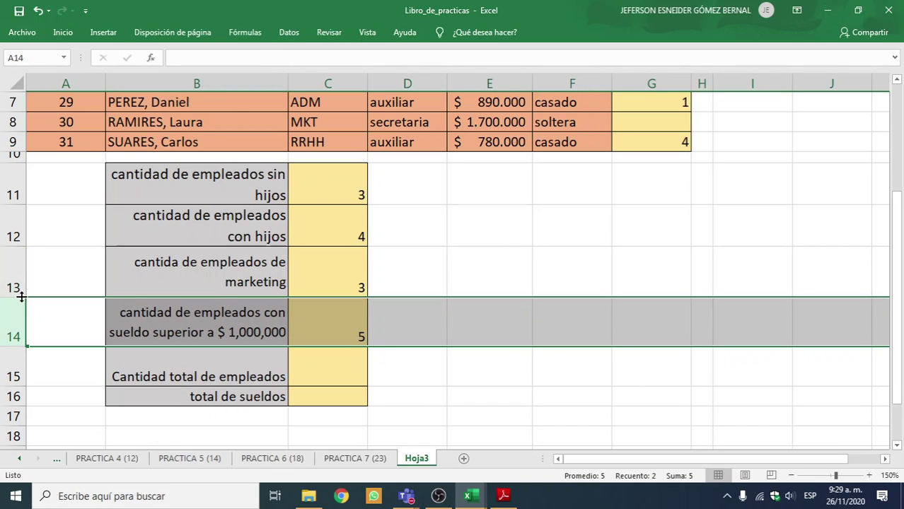
left_click_drag(21, 297, 25, 289)
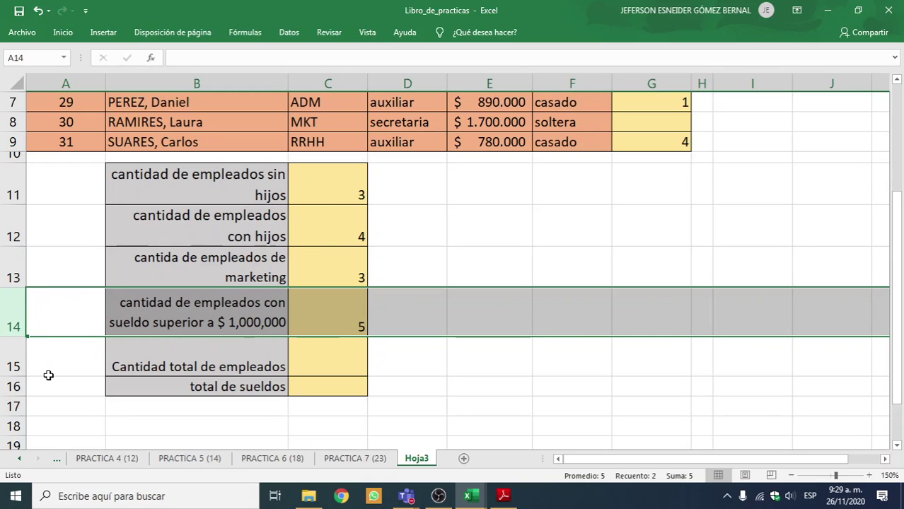
Reduce the height of row 15 to fit one line, and begin a CONTAR formula in C15 for the total number of employees
left_click_drag(20, 375, 20, 358)
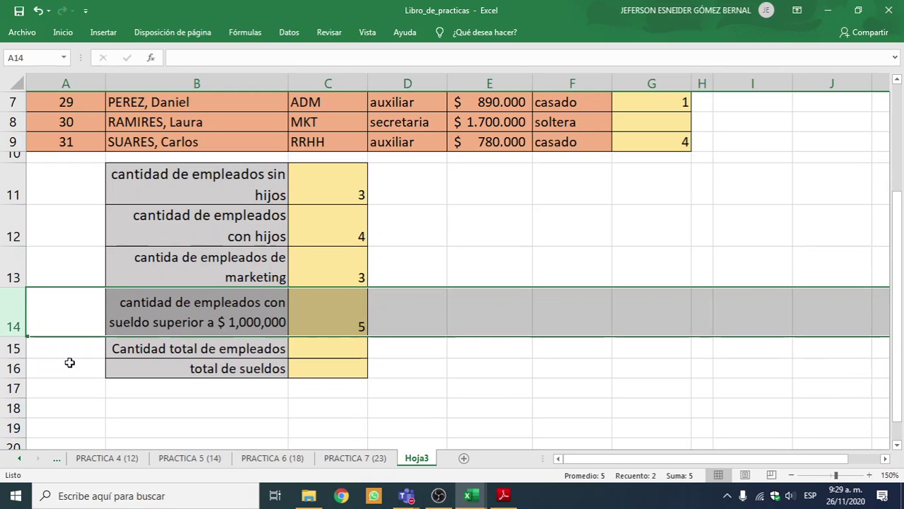
left_click(318, 351)
scroll(381, 367, "up", 2)
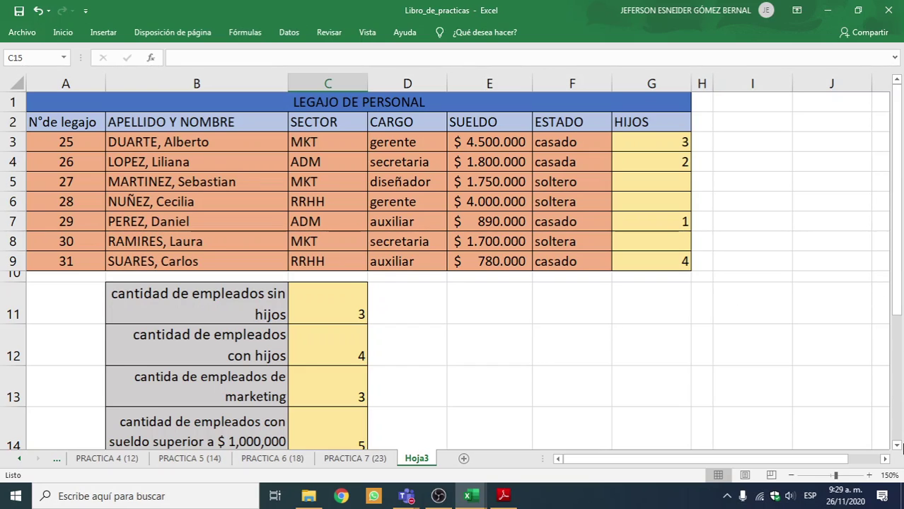
left_click(896, 445)
left_click(896, 445)
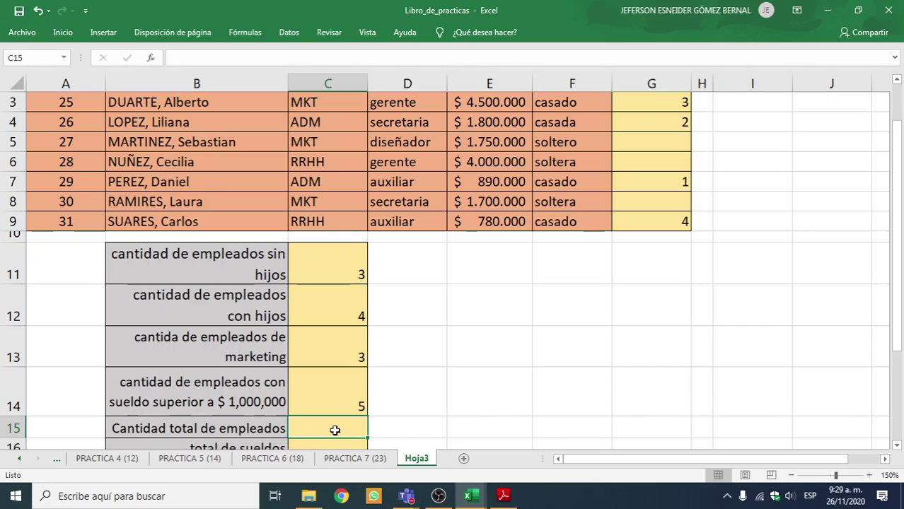
type("=")
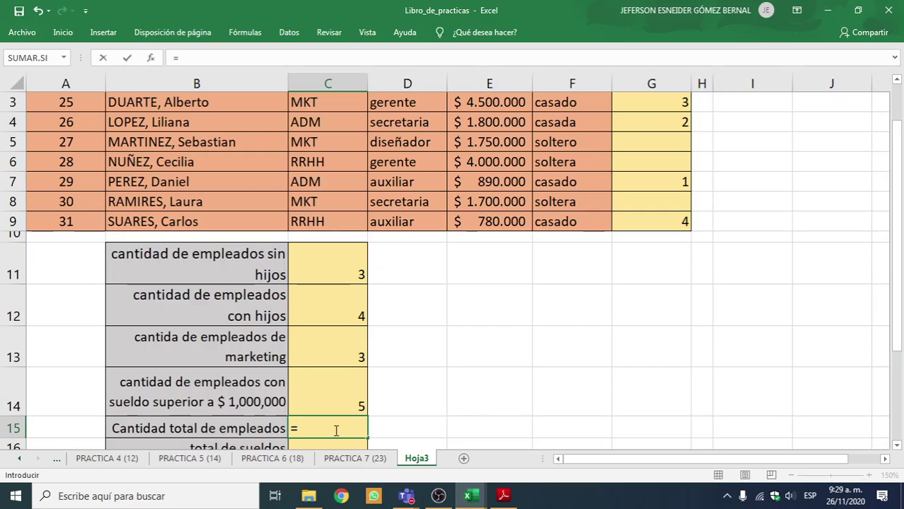
type("CONTAR")
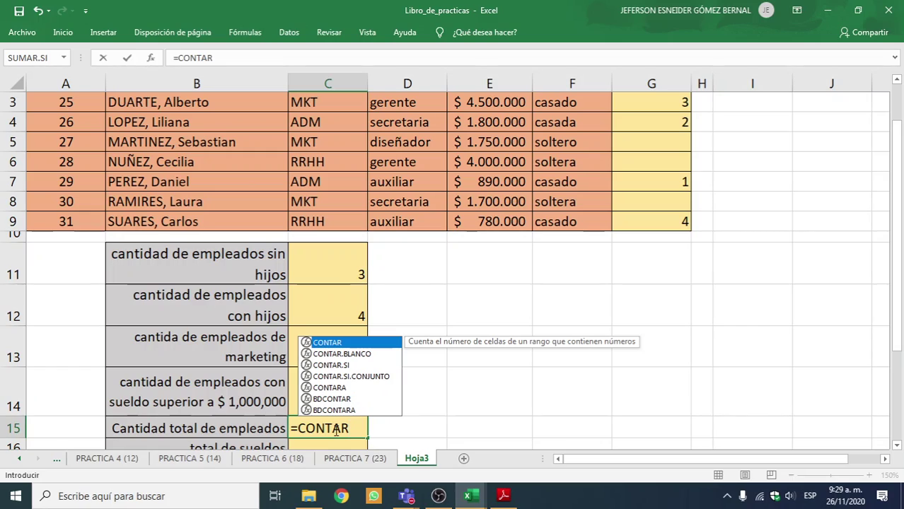
type("(")
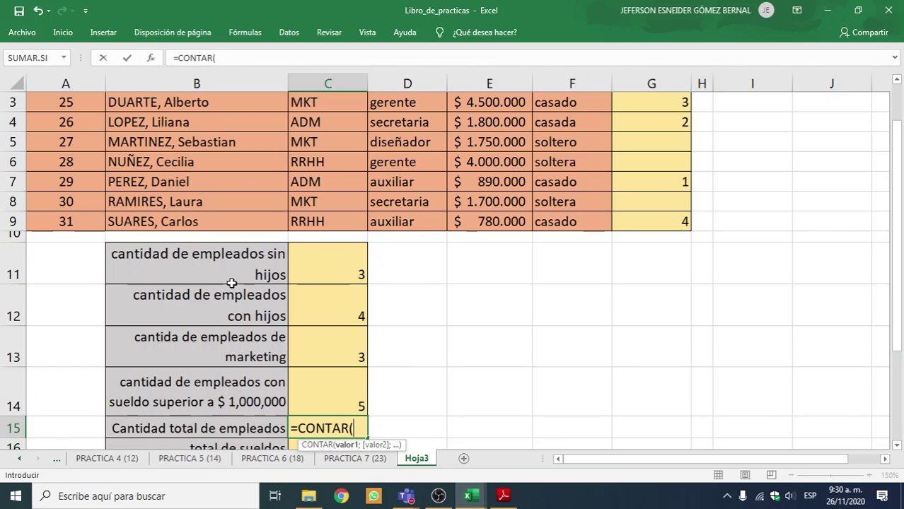
Examine the LEGAJO DE PERSONAL columns to decide which range gives the total number of employees
scroll(230, 281, "up", 1)
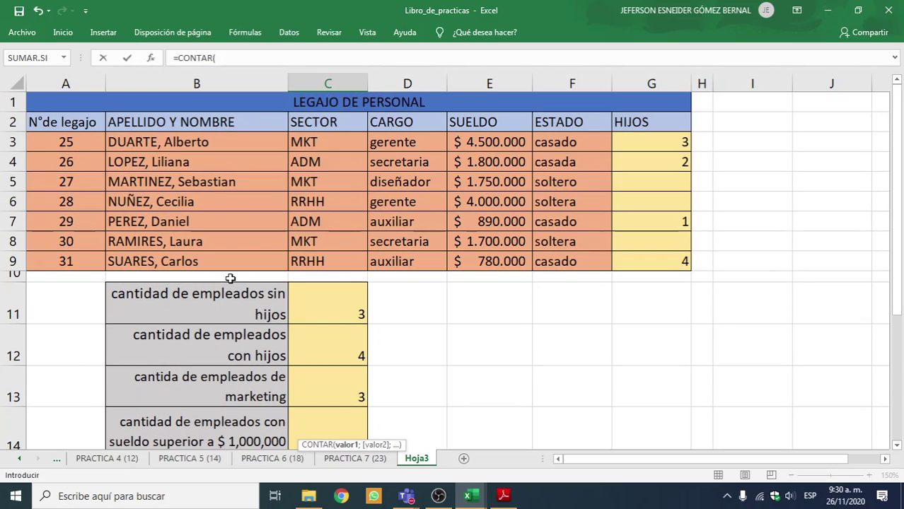
scroll(317, 321, "down", 4)
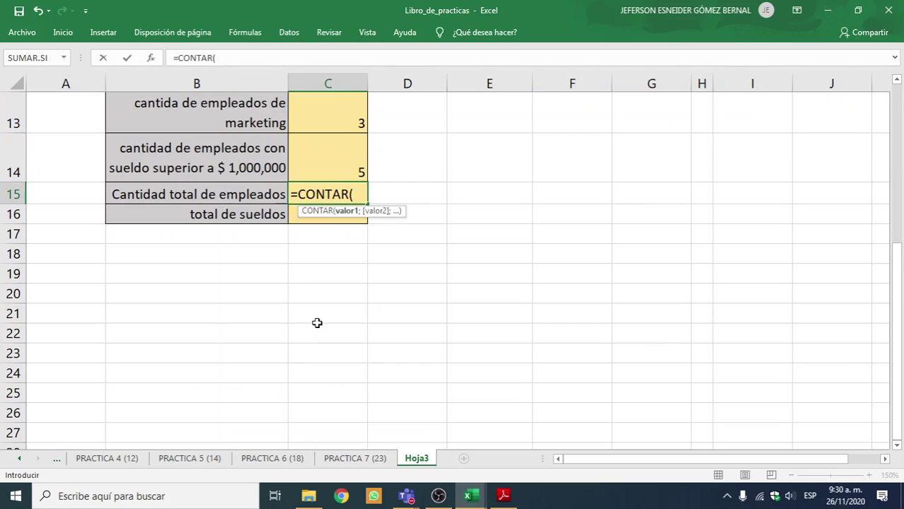
scroll(289, 297, "up", 3)
scroll(290, 297, "up", 1)
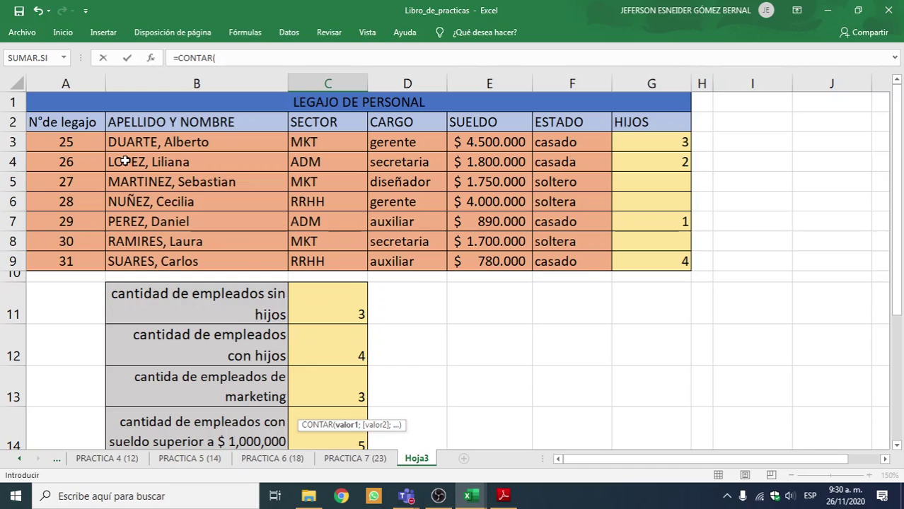
scroll(111, 343, "down", 1)
scroll(257, 227, "up", 1)
scroll(257, 227, "down", 1)
scroll(257, 227, "up", 1)
scroll(175, 204, "down", 1)
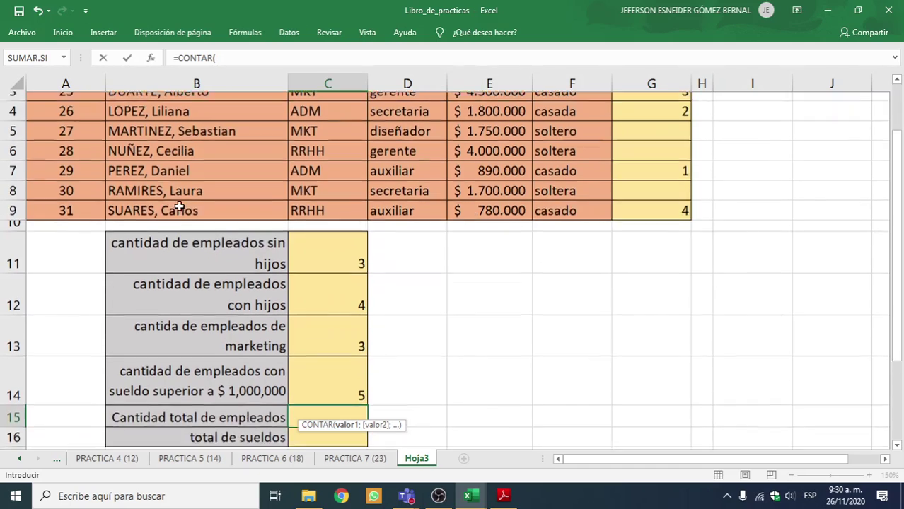
scroll(343, 253, "up", 1)
scroll(386, 255, "down", 1)
scroll(386, 255, "up", 1)
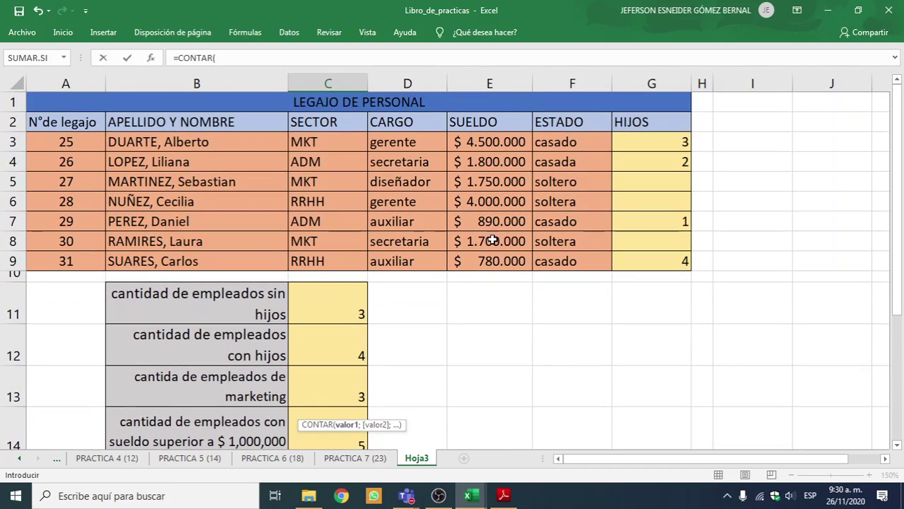
scroll(430, 256, "down", 2)
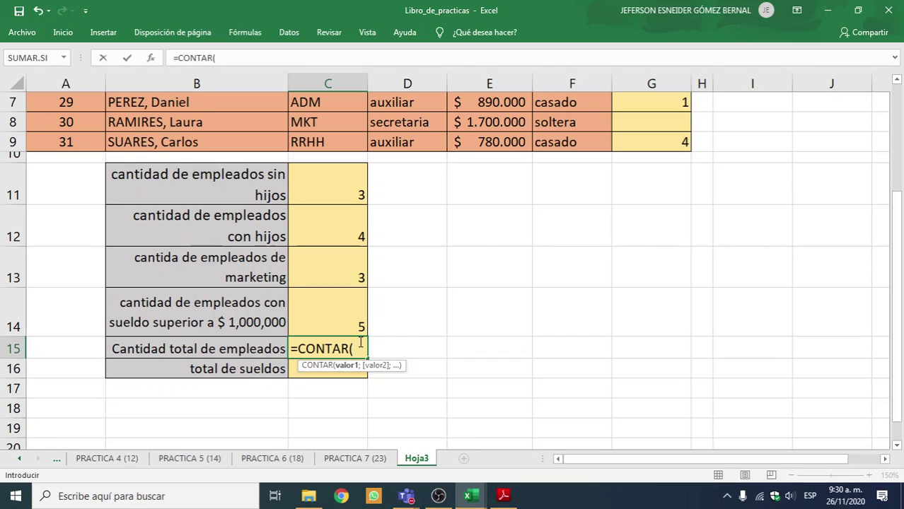
scroll(360, 342, "up", 1)
scroll(359, 340, "up", 1)
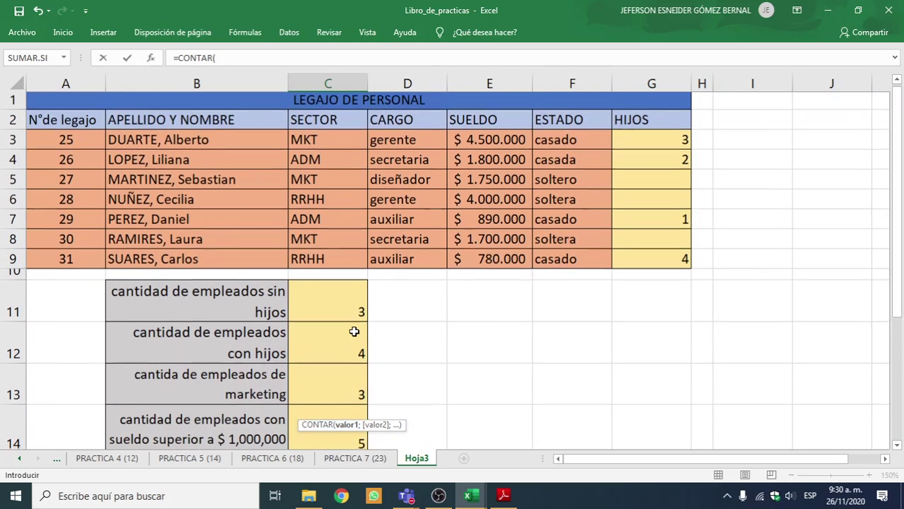
scroll(353, 331, "down", 2)
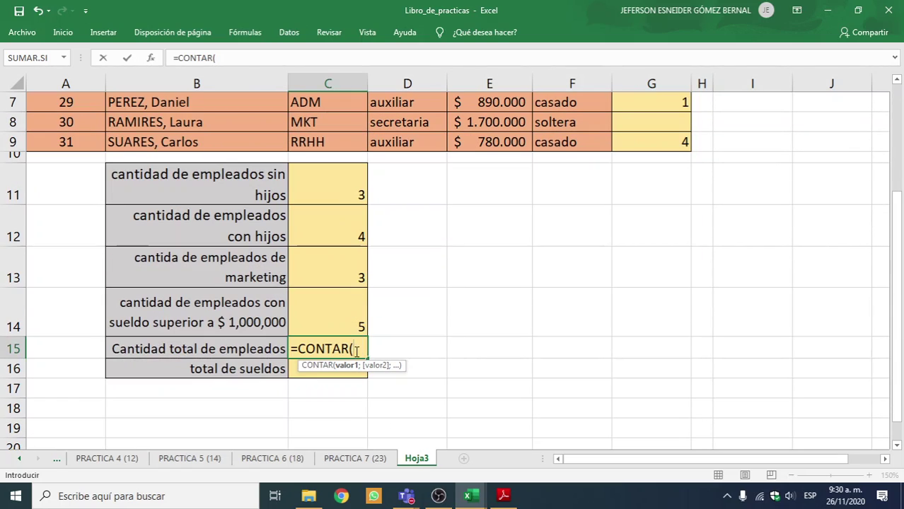
Complete the formula in C15 with the N°de legajo range so it reads =CONTAR(A3:A9)
scroll(357, 350, "up", 1)
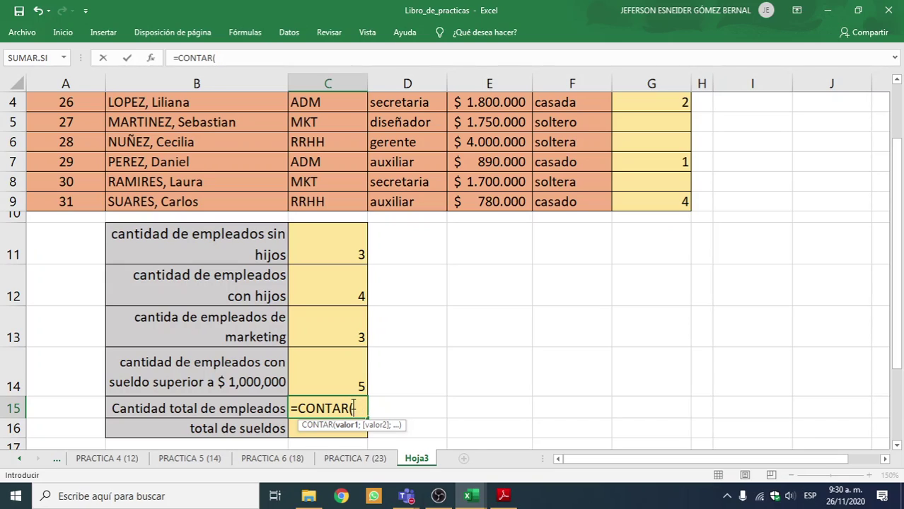
type("A3")
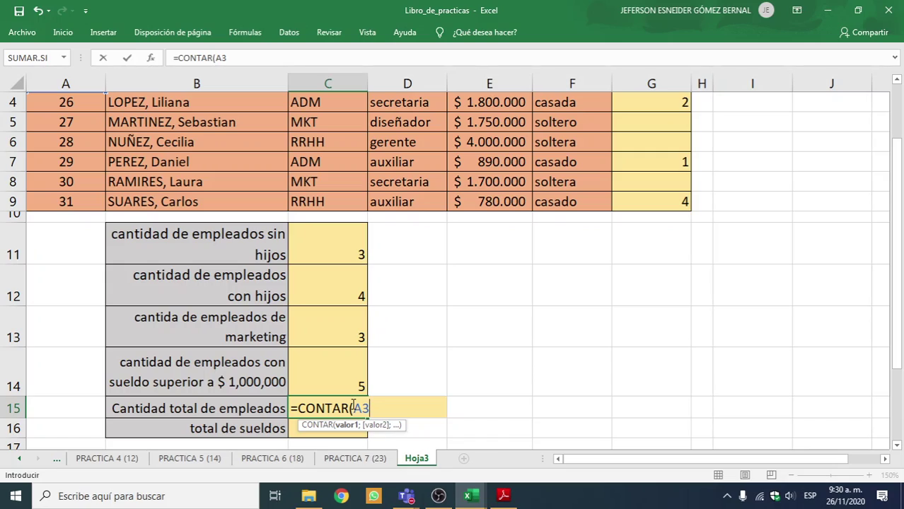
type(":A9")
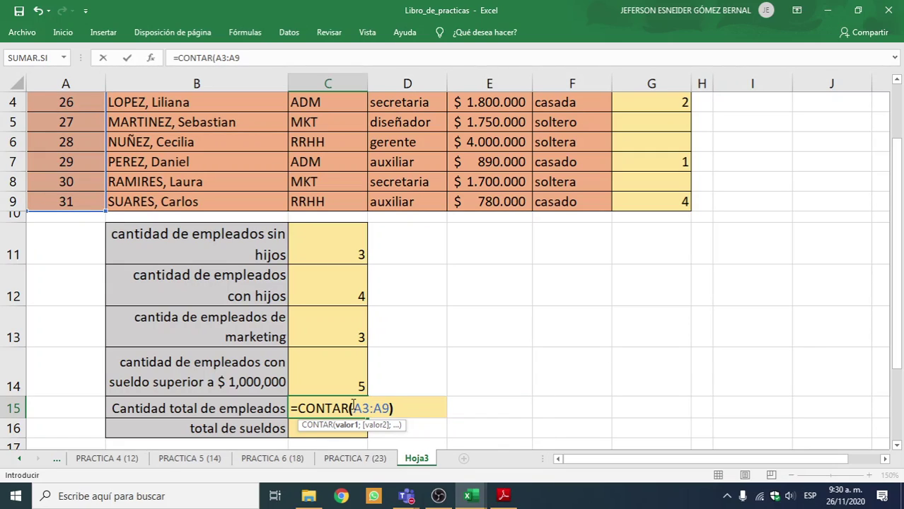
type(")")
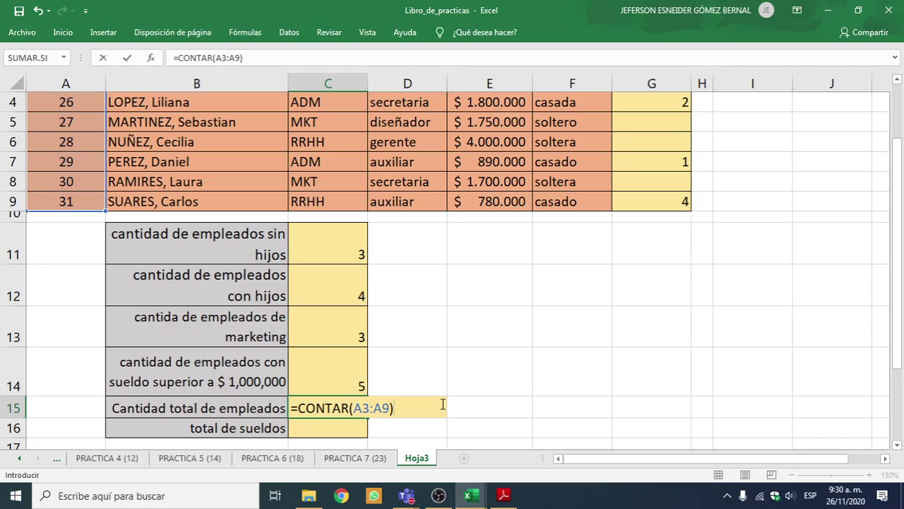
Compare the N°de legajo and APELLIDO Y NOMBRE columns, and change the function in C15 to CONTARA
scroll(434, 404, "up", 1)
scroll(433, 404, "down", 1)
scroll(345, 407, "up", 1)
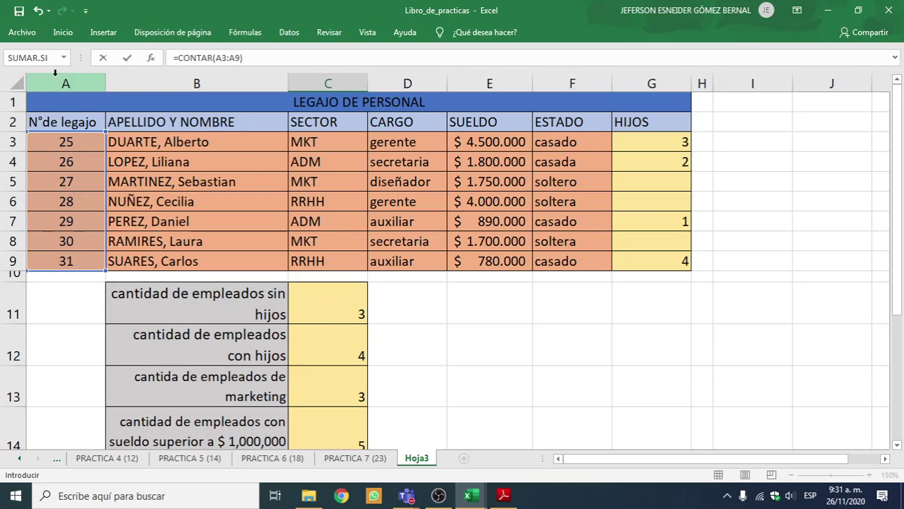
scroll(154, 264, "down", 4)
scroll(321, 311, "up", 1)
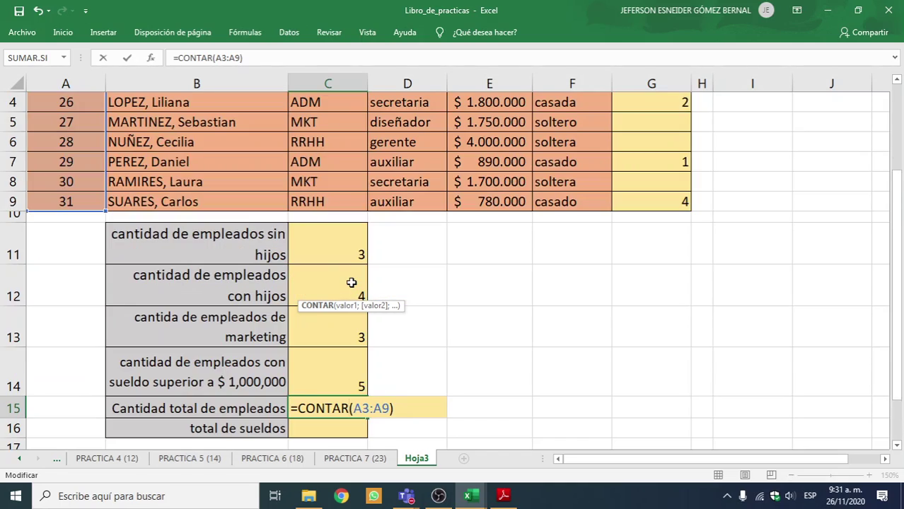
scroll(306, 281, "up", 3)
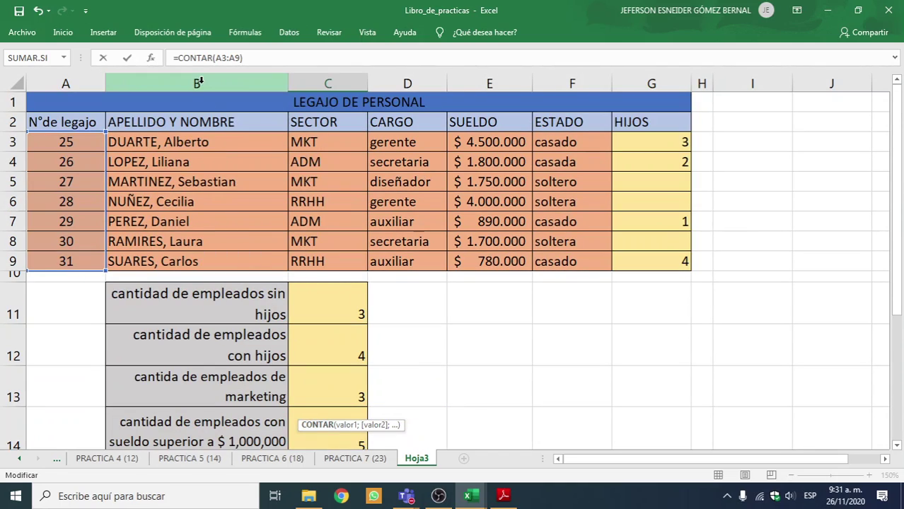
scroll(263, 276, "down", 2)
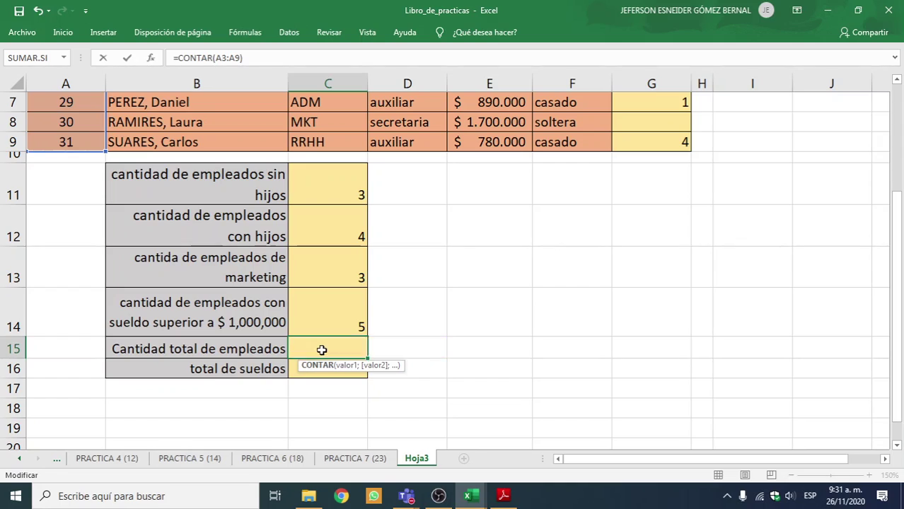
scroll(322, 350, "up", 2)
scroll(352, 380, "down", 2)
type("A")
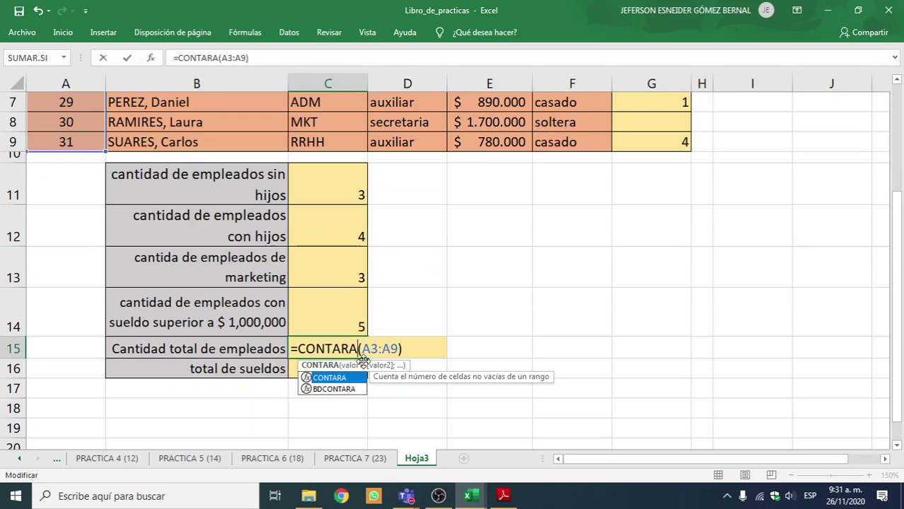
scroll(279, 331, "up", 2)
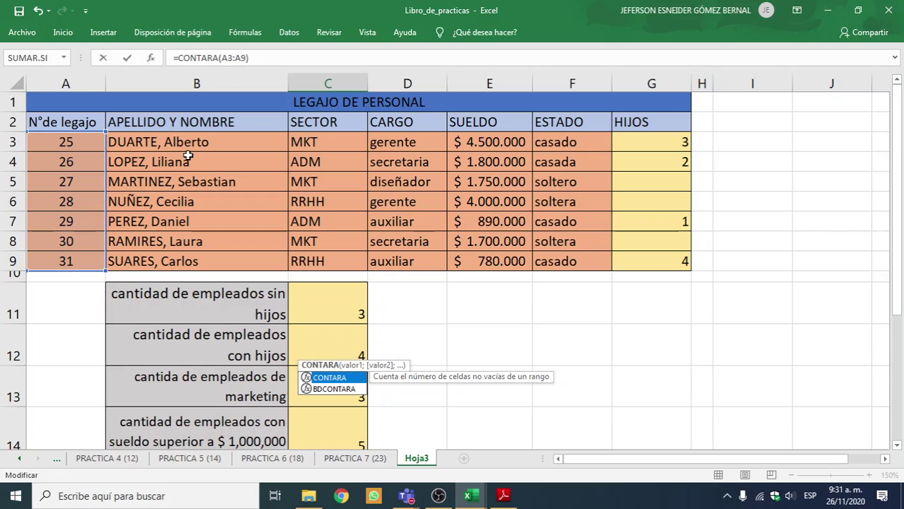
scroll(356, 333, "down", 1)
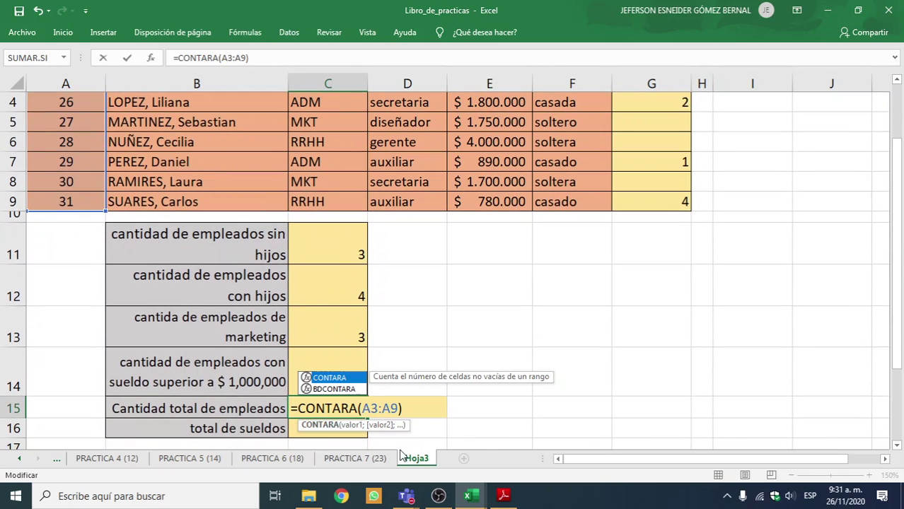
Switch to the Teams meeting, mute the participant whose microphone is open, and return to the workbook
mouse_move(406, 495)
left_click(411, 418)
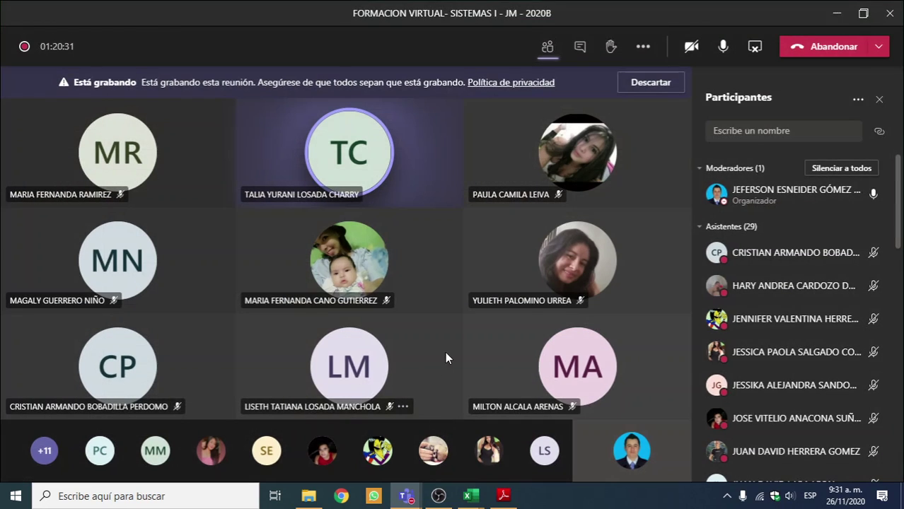
left_click(368, 197)
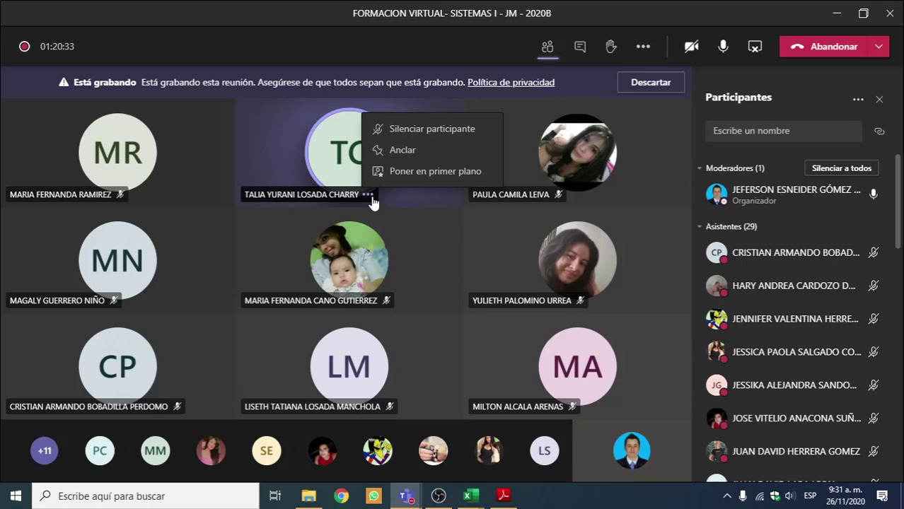
left_click(401, 128)
left_click(835, 16)
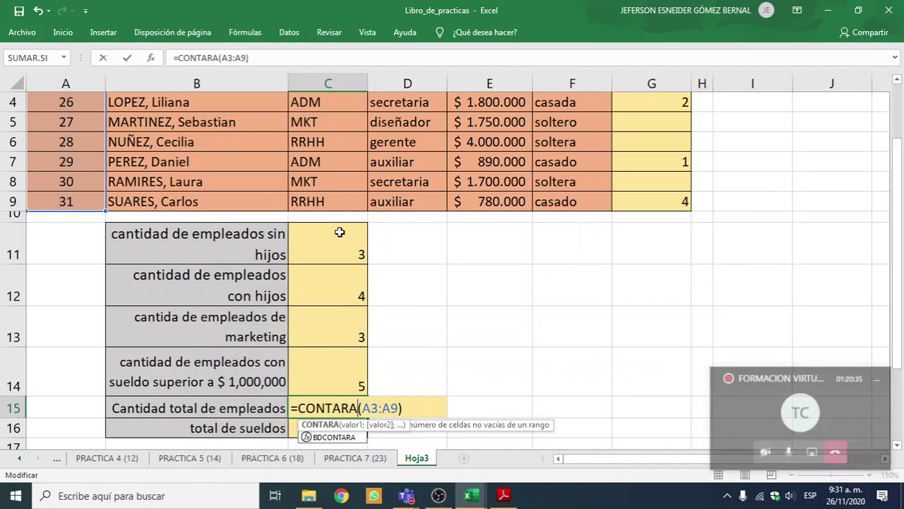
Replace the range of the CONTARA formula in C15 so it reads =CONTARA(B3:B3), starting at the first employee name
scroll(377, 256, "up", 1)
scroll(375, 310, "down", 2)
scroll(375, 311, "up", 2)
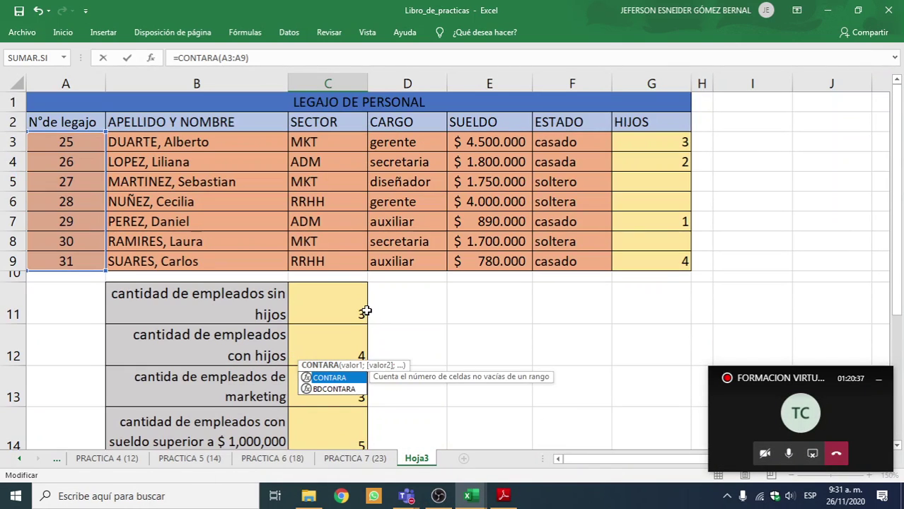
scroll(374, 310, "down", 2)
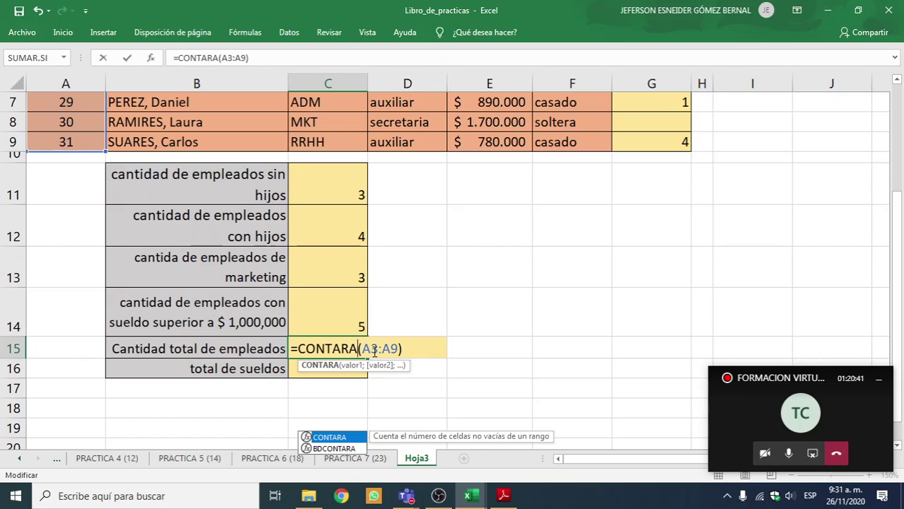
left_click(375, 348)
key("BackSpace")
key("BackSpace")
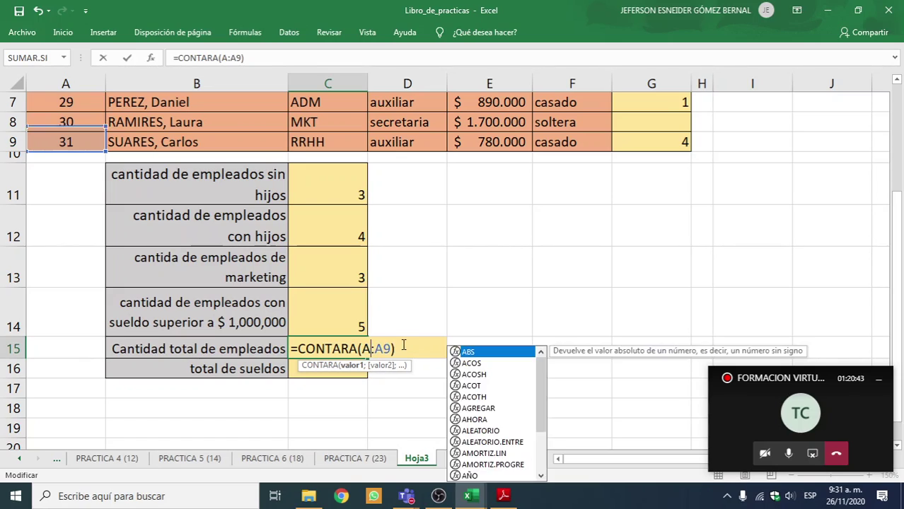
type("B3")
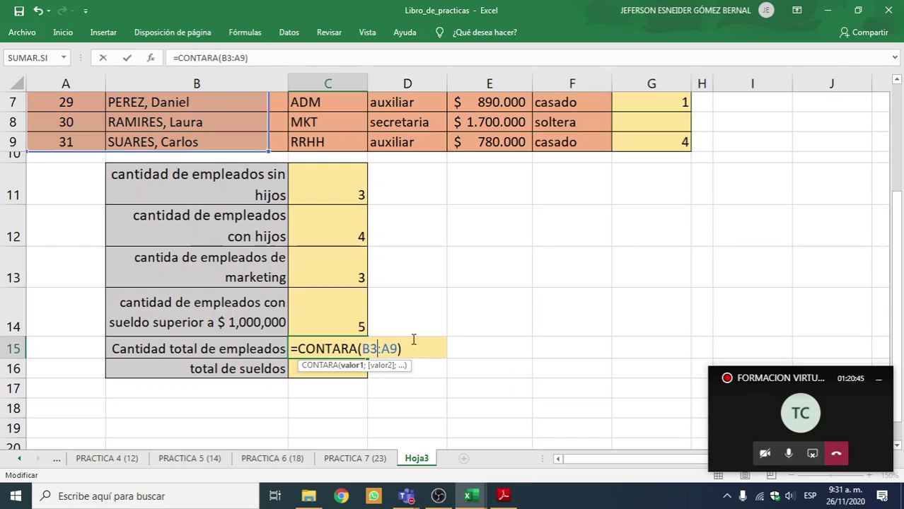
key("BackSpace")
key("BackSpace")
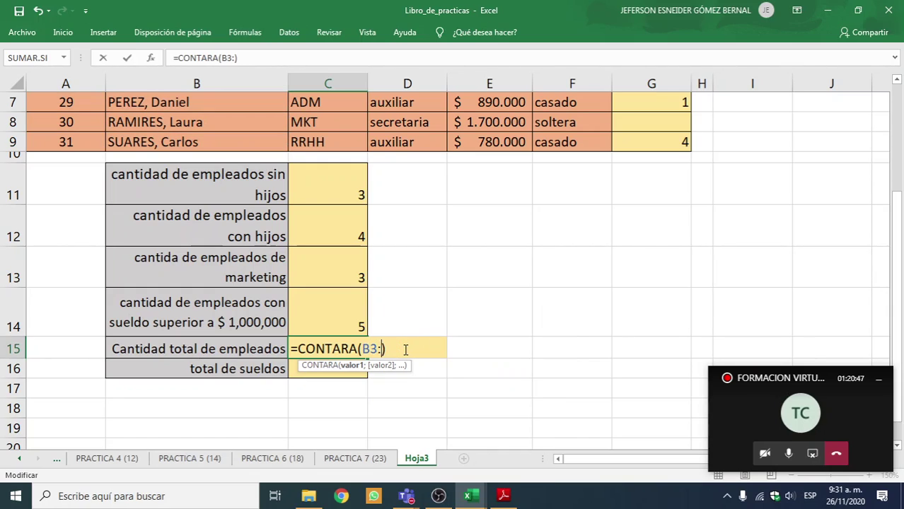
type("B3")
Try to extend the CONTARA range in C15 over the employee names from B3 to B9
scroll(328, 343, "up", 2)
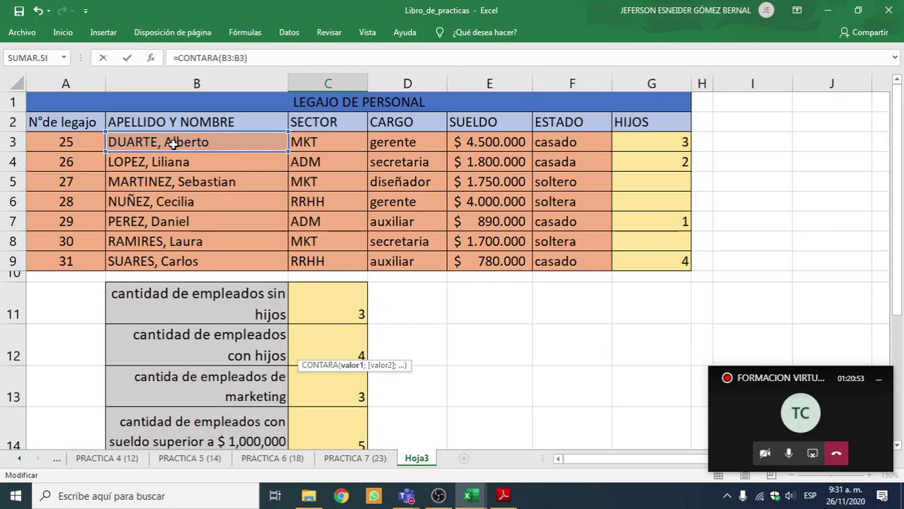
left_click_drag(172, 145, 186, 257)
scroll(238, 240, "down", 5)
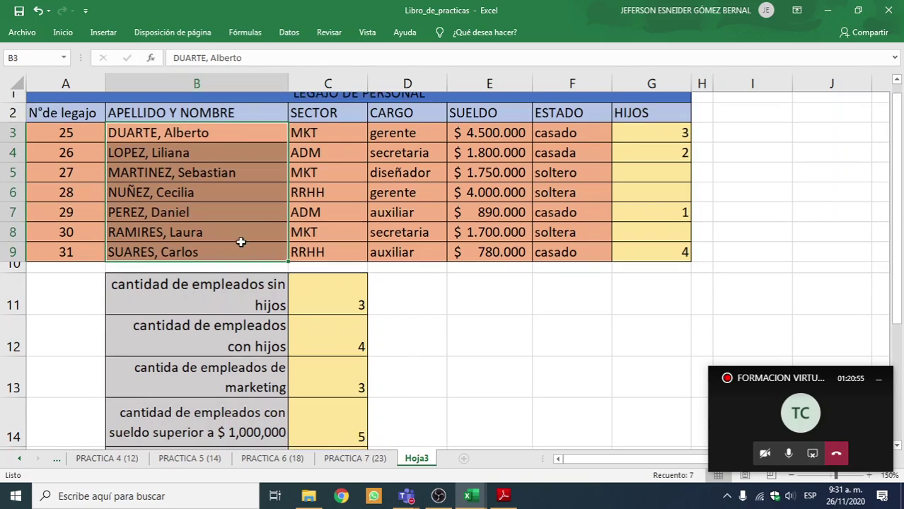
scroll(316, 287, "up", 2)
Correct the range end of the formula in C15 so it reads =CONTARA(B3:B9), and enter it
double_click(343, 280)
scroll(396, 289, "up", 2)
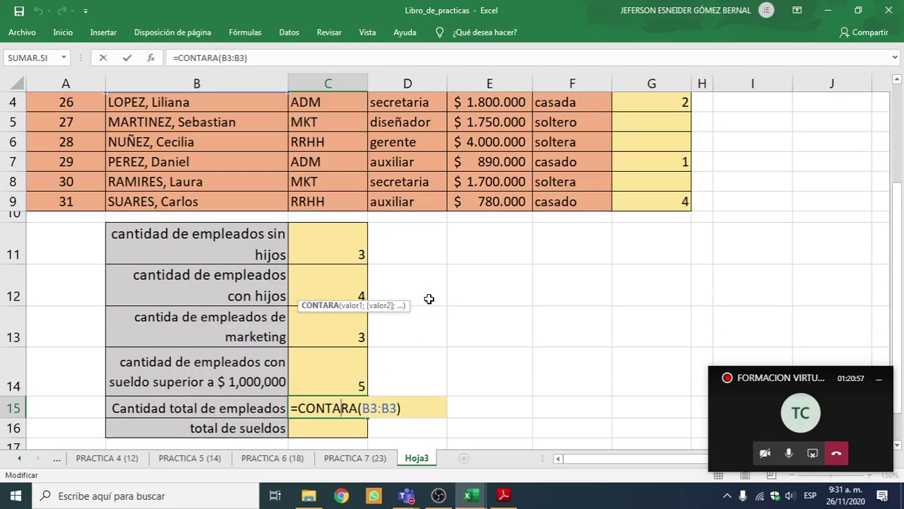
scroll(374, 352, "up", 1)
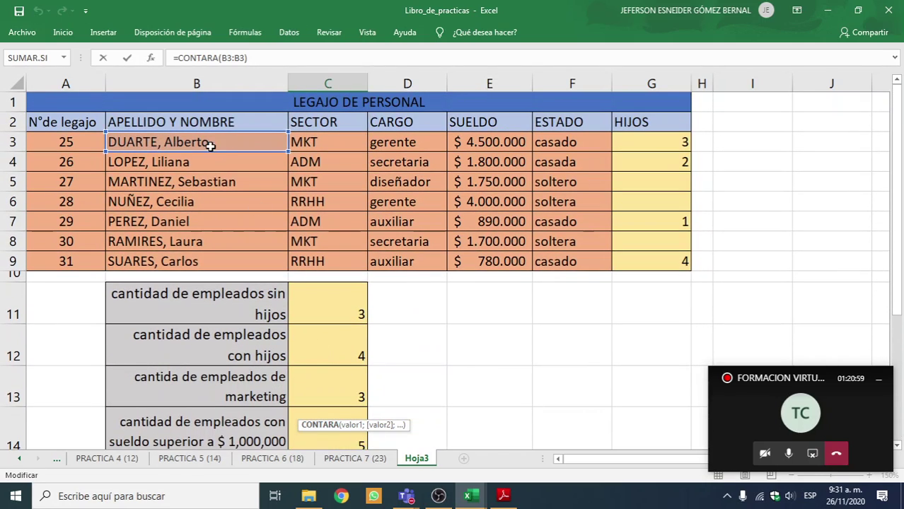
scroll(202, 143, "down", 2)
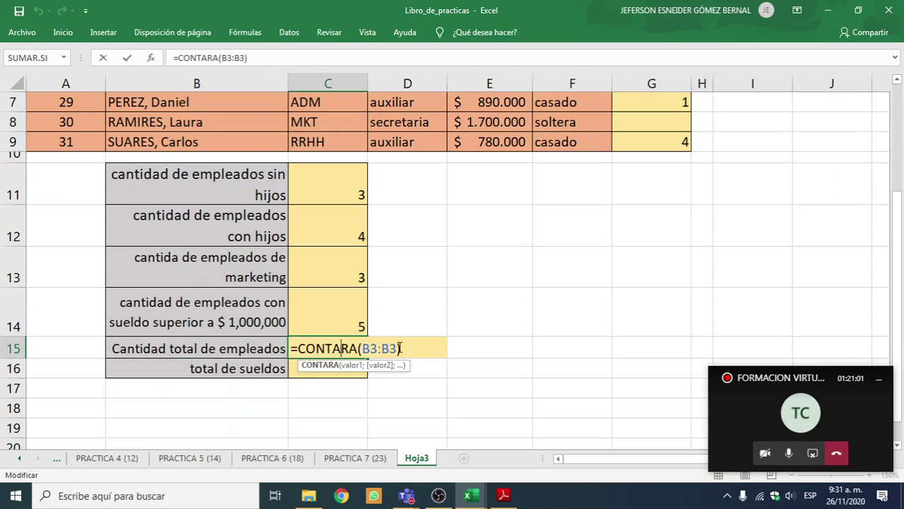
left_click(398, 348)
key("BackSpace")
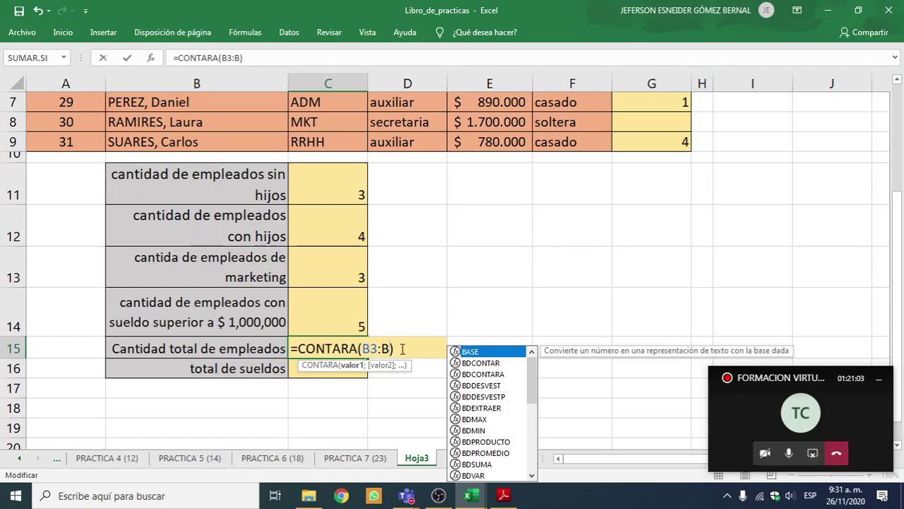
type("9")
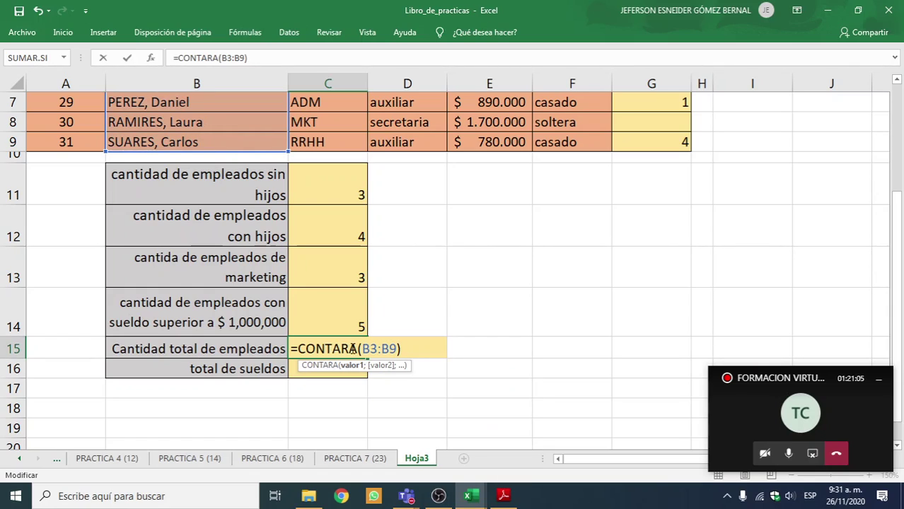
scroll(311, 332, "up", 2)
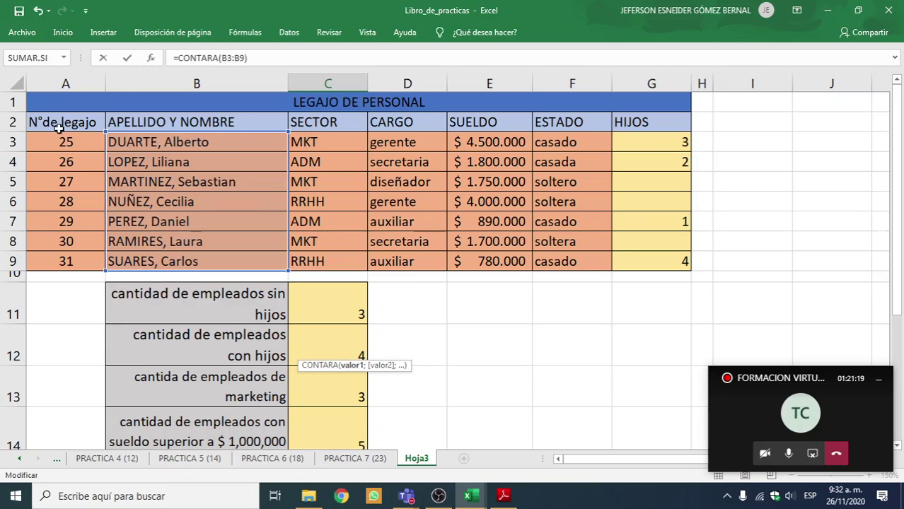
scroll(368, 283, "down", 3)
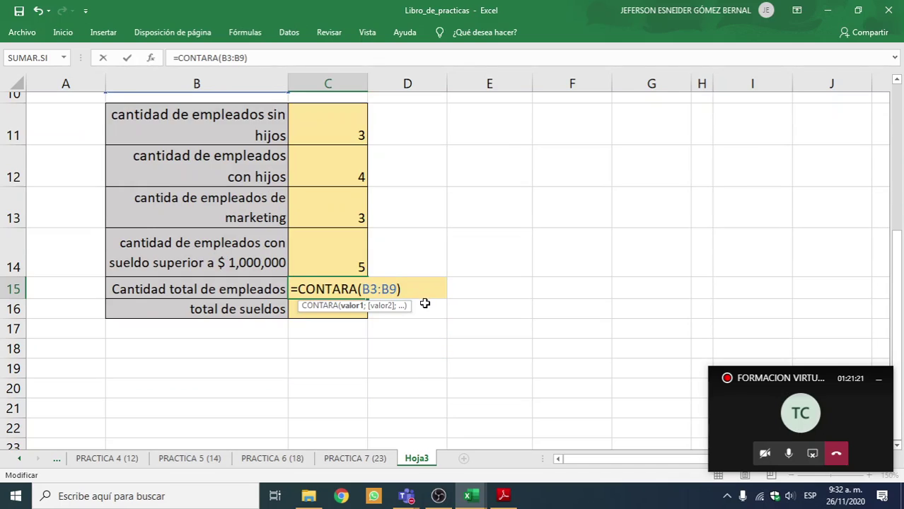
key("Return")
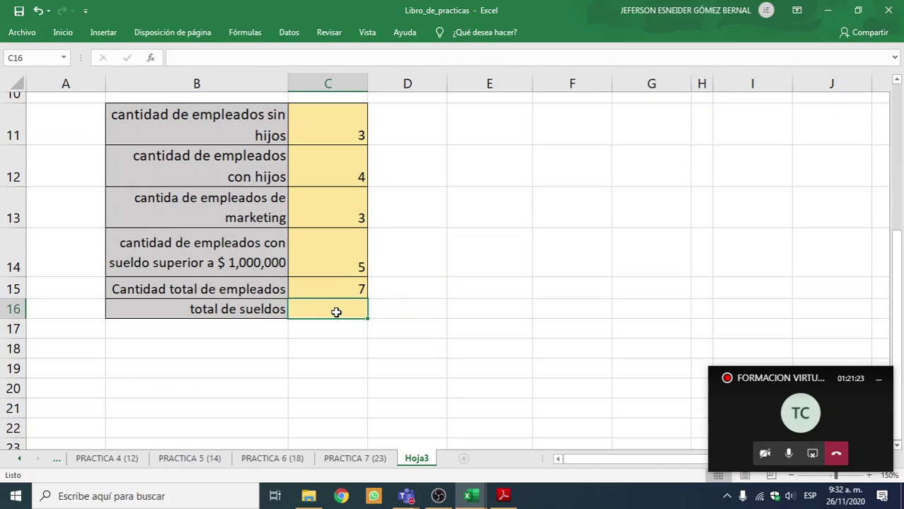
Add up the SUELDO column in C16, next to total de sueldos, with the formula =SUMA(E3:E9)
scroll(565, 276, "up", 1)
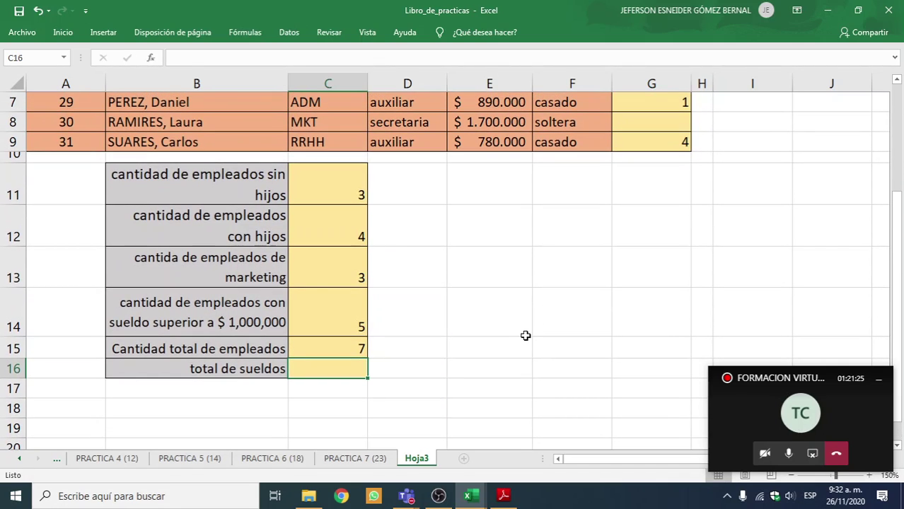
type("=SUM")
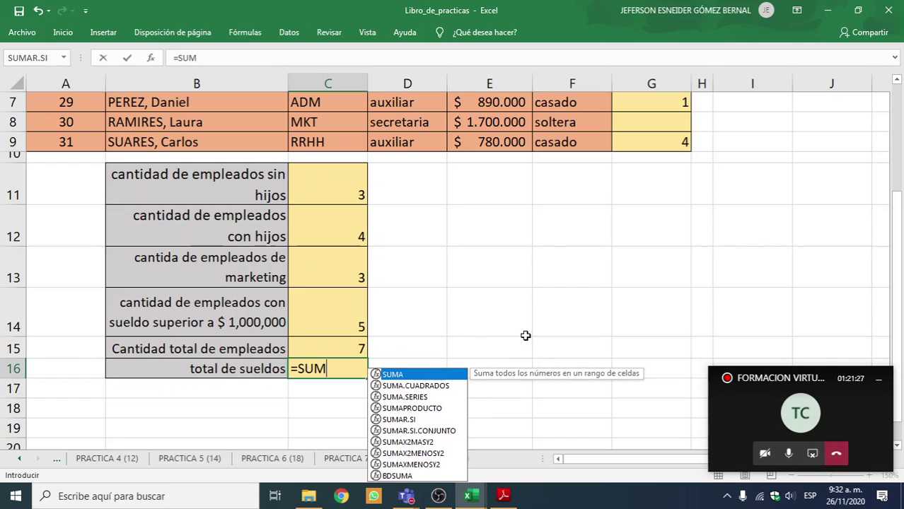
type("A(")
scroll(538, 325, "up", 2)
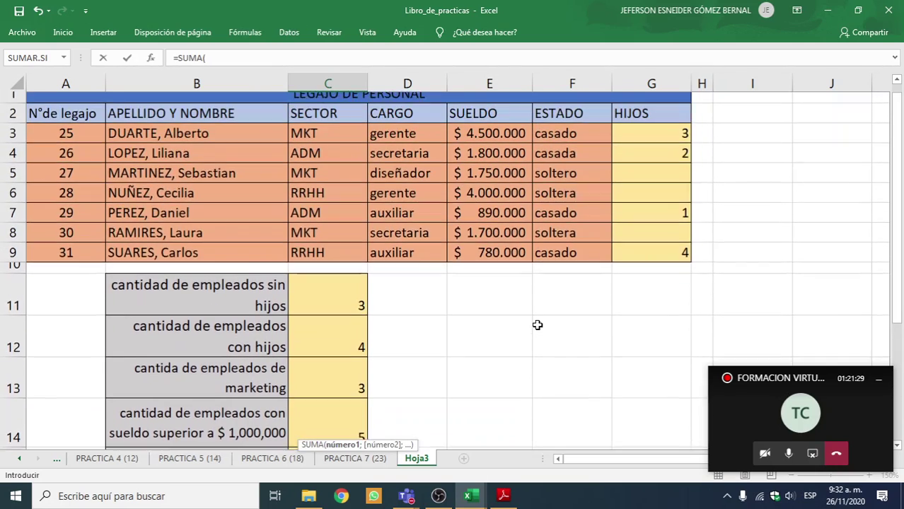
left_click_drag(488, 141, 487, 252)
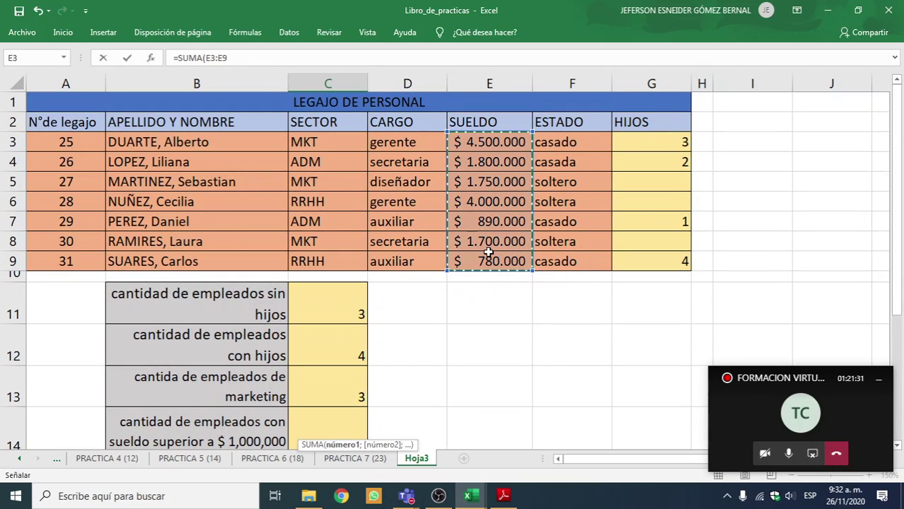
scroll(274, 375, "down", 2)
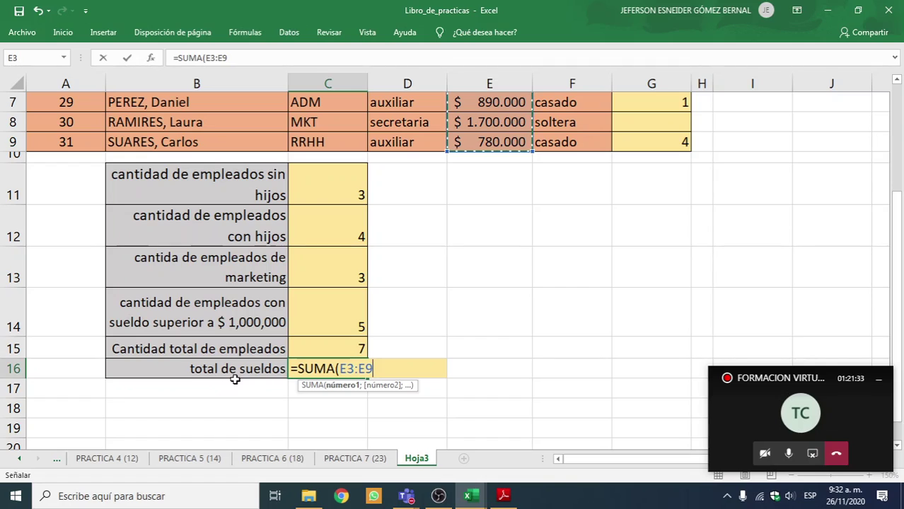
scroll(317, 295, "up", 2)
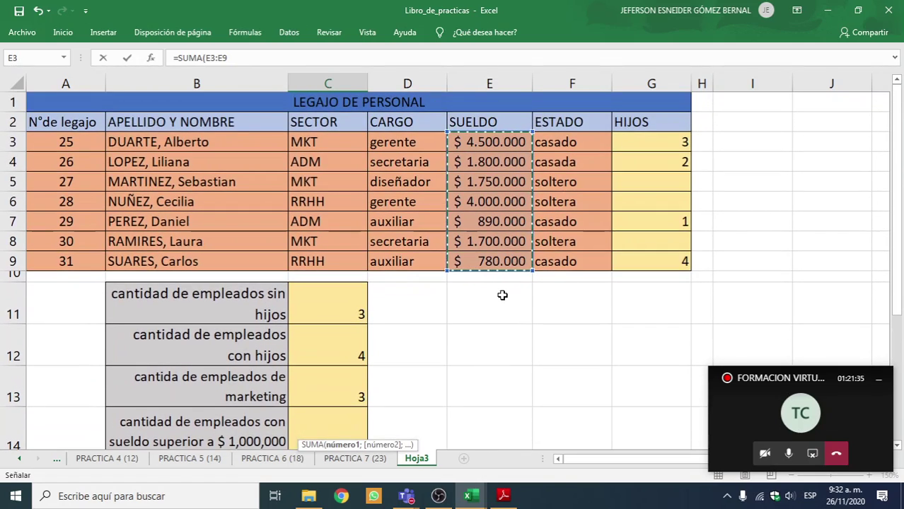
scroll(488, 304, "down", 3)
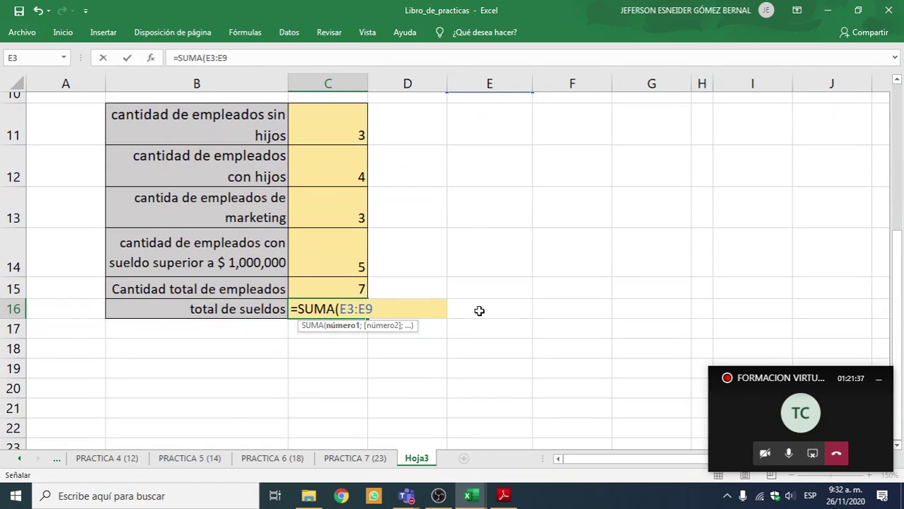
type(")")
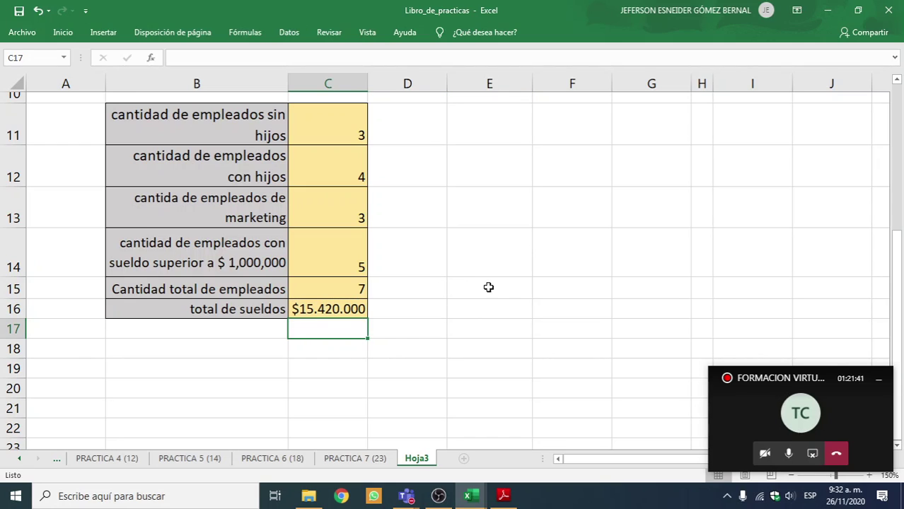
Rename the sheet Hoja3 as PRACTICA 8 (25)
scroll(490, 285, "up", 3)
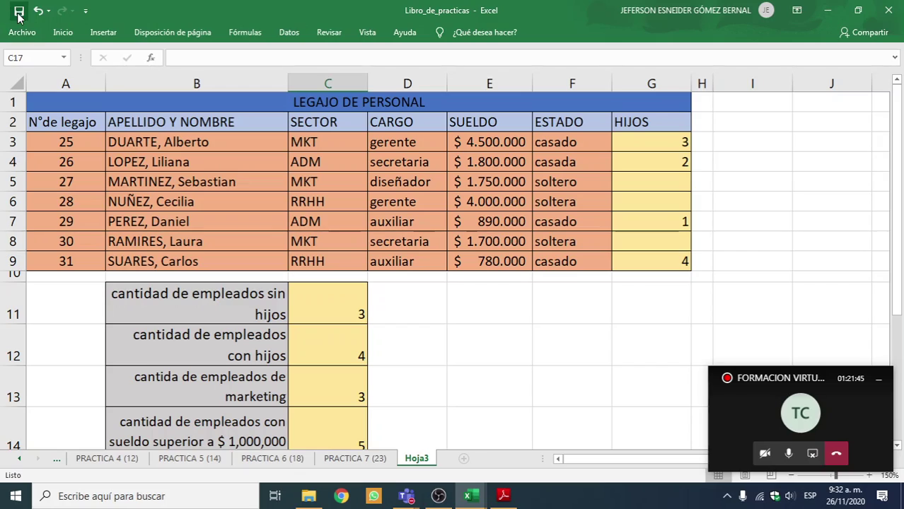
left_click(382, 224)
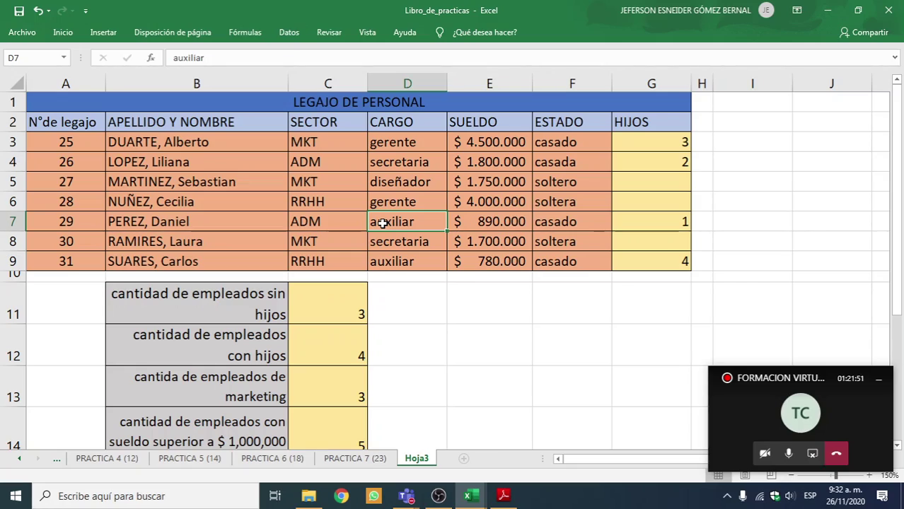
double_click(417, 459)
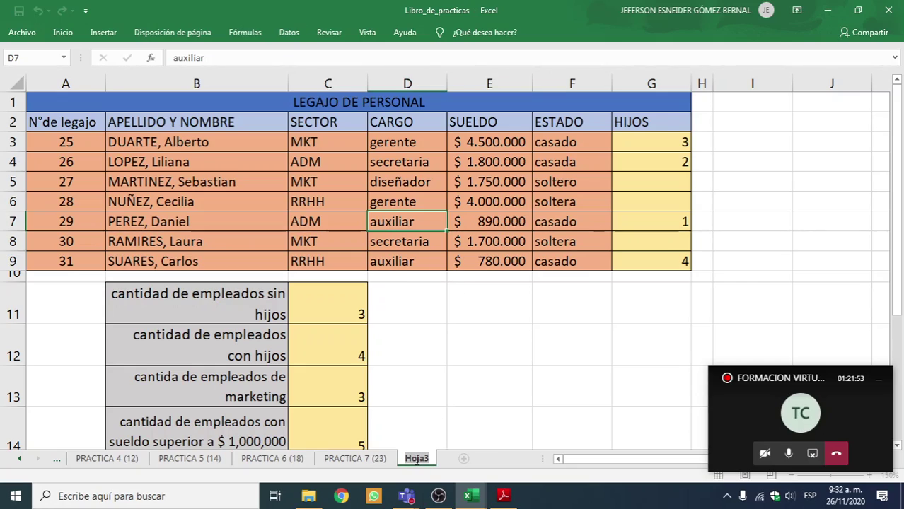
type("PRACTIC")
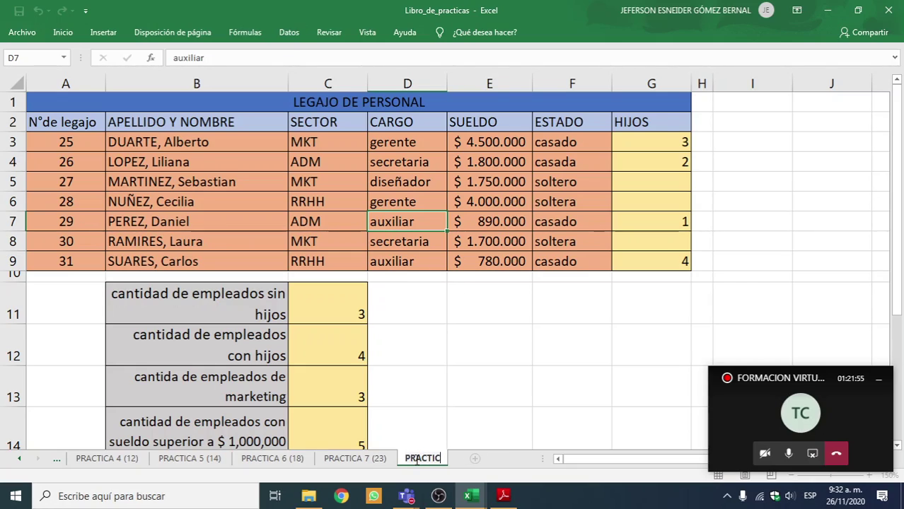
type("A 8 (25")
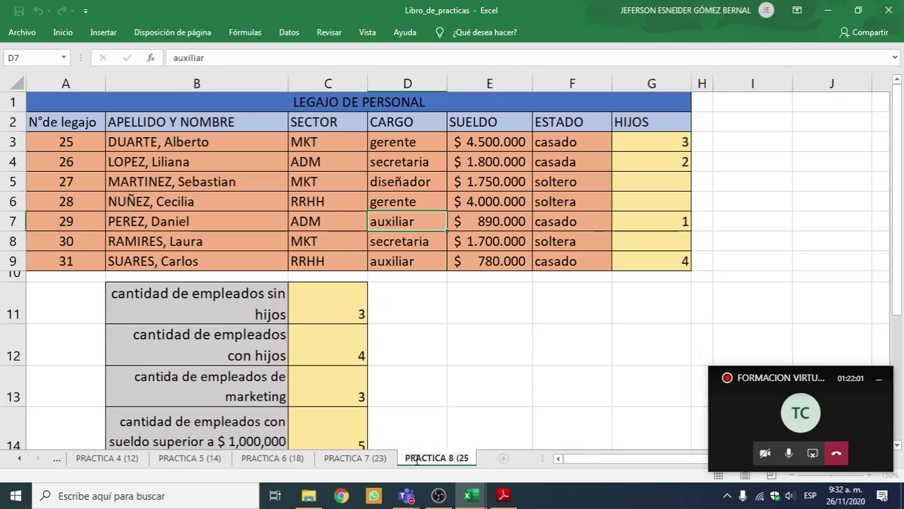
type(")")
key("Return")
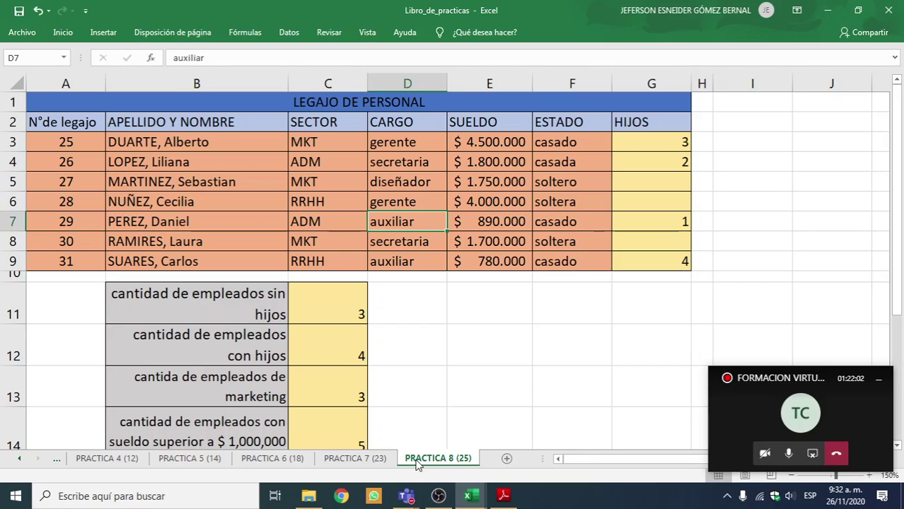
Switch from the workbook to OBS Studio
left_click(502, 495)
key("alt+Tab")
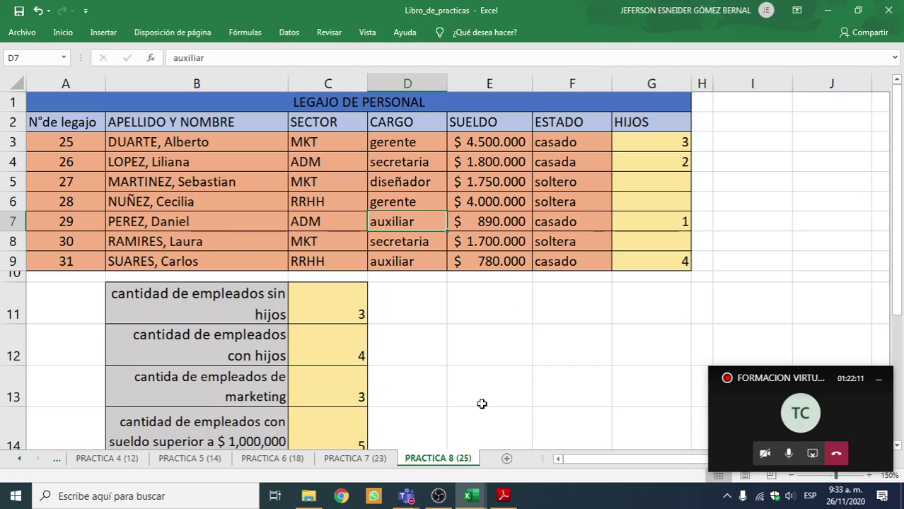
left_click(448, 497)
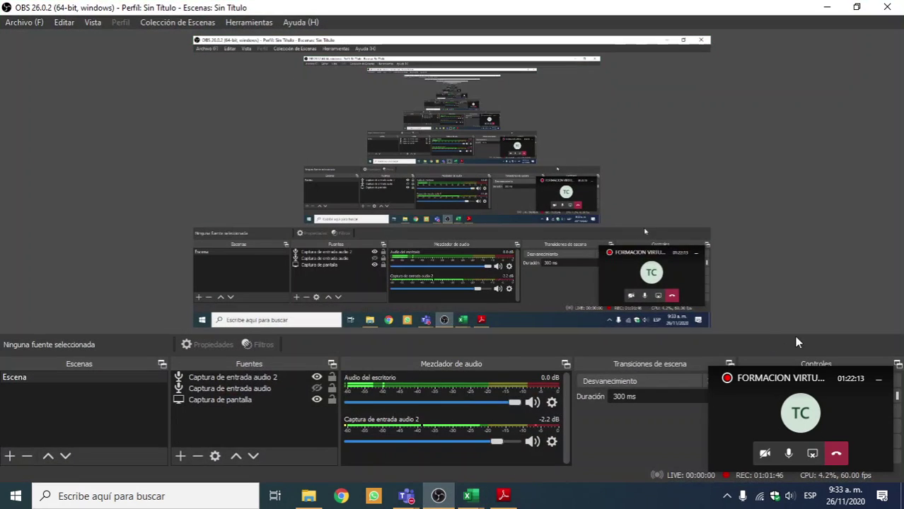